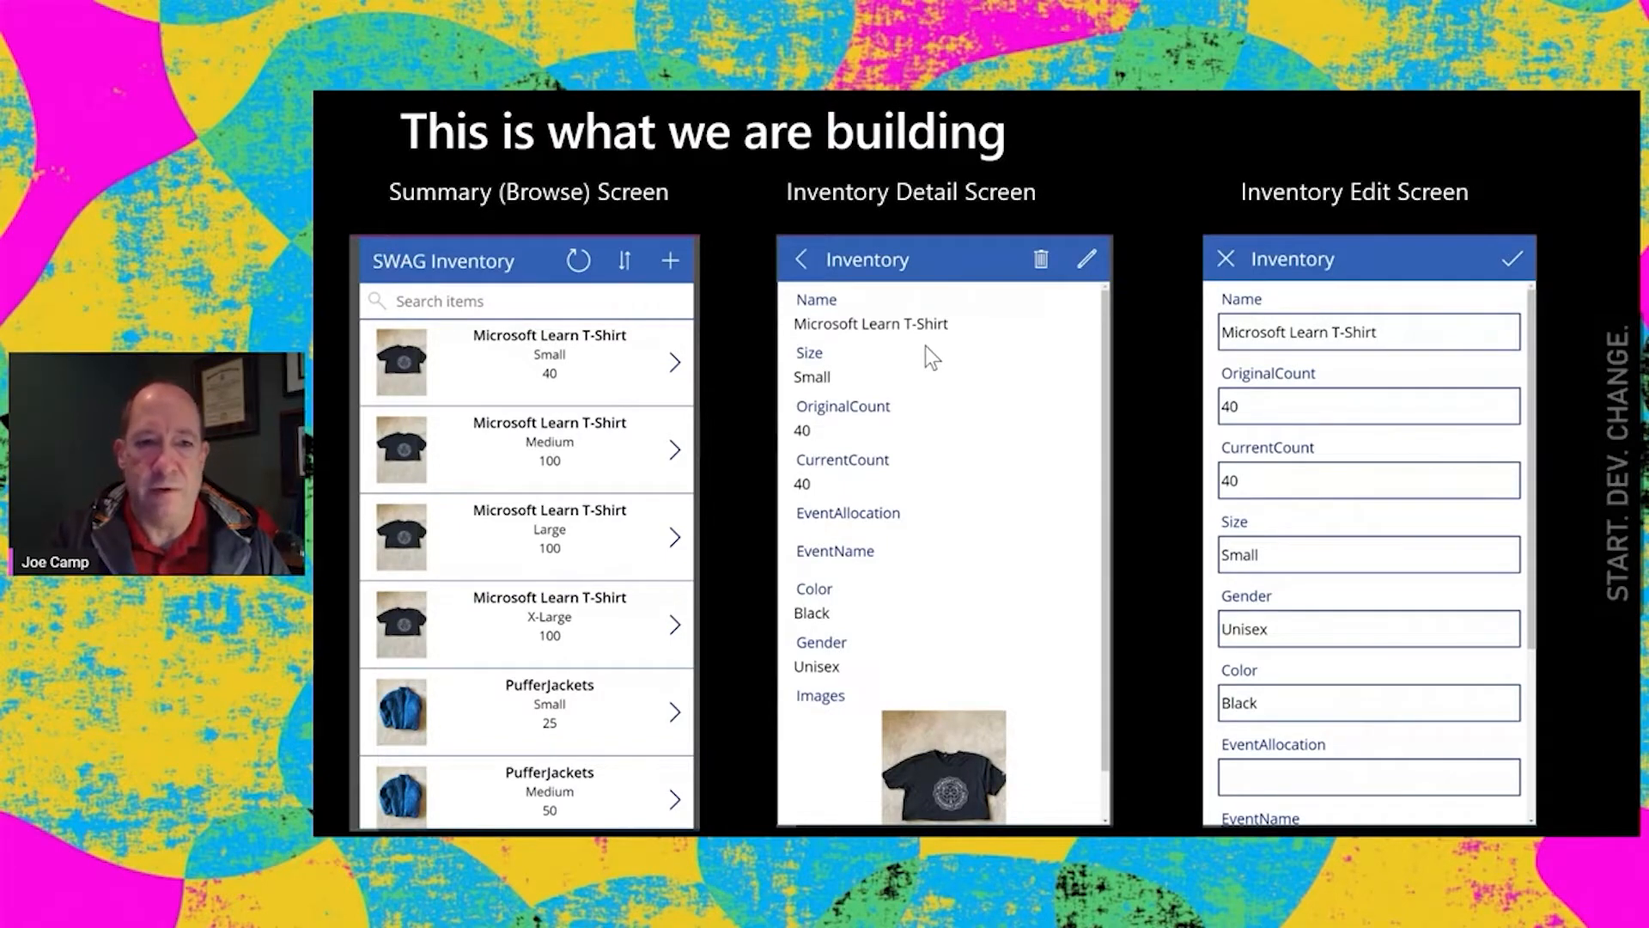
{"action": "left_click", "coordinate": [925, 345]}
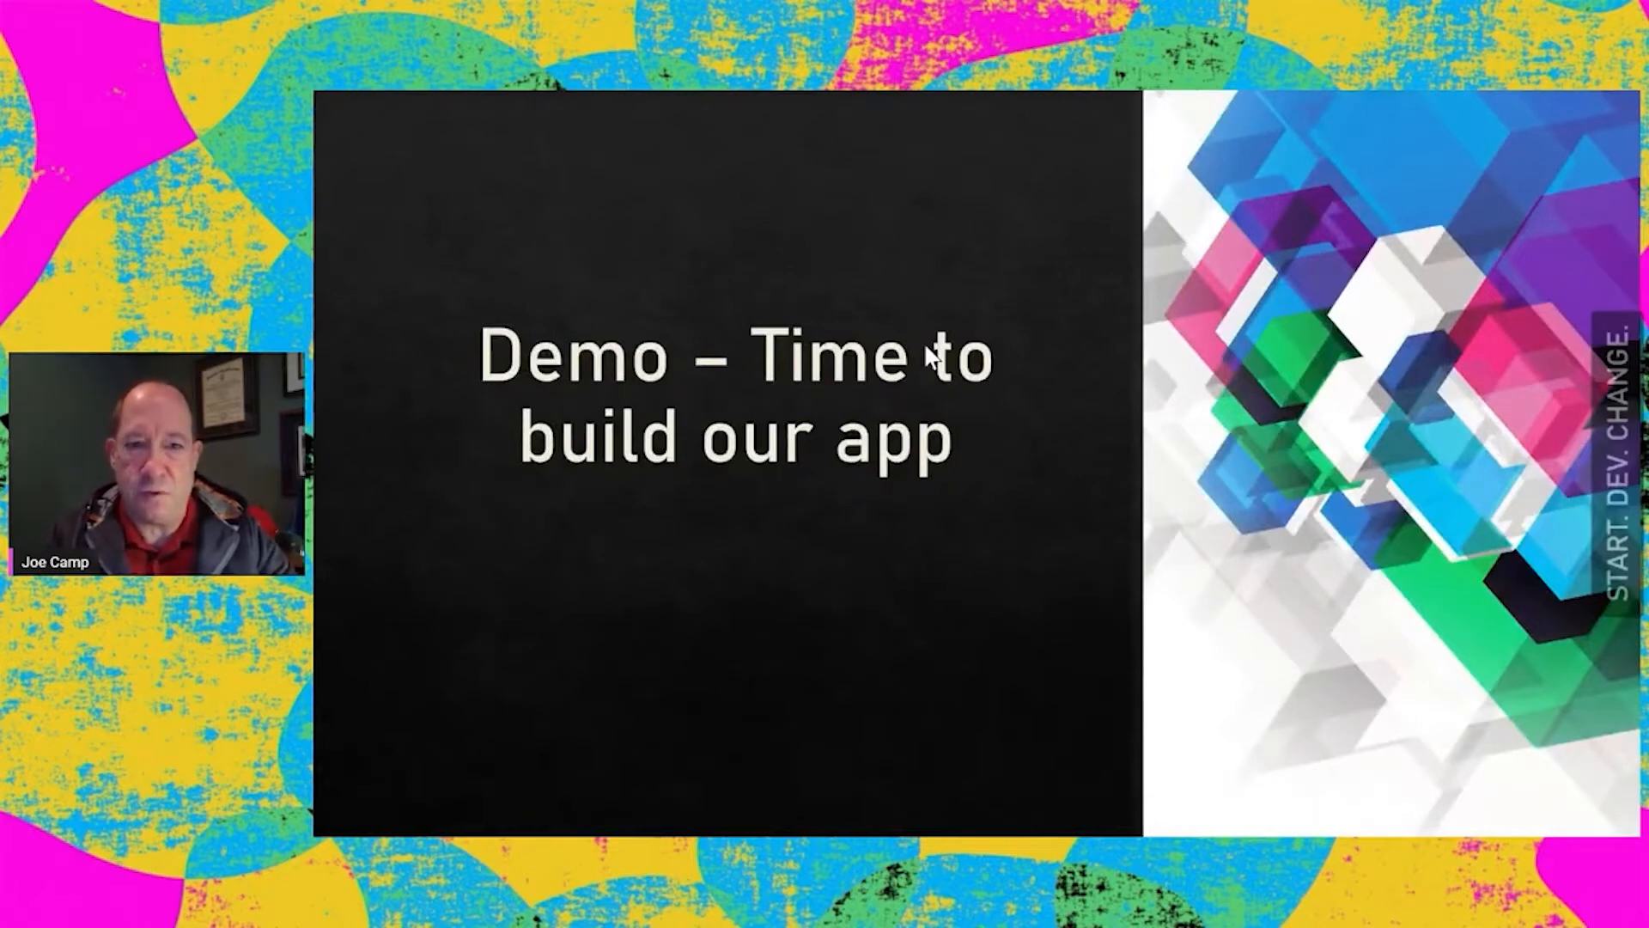
{"action": "left_click", "coordinate": [925, 345]}
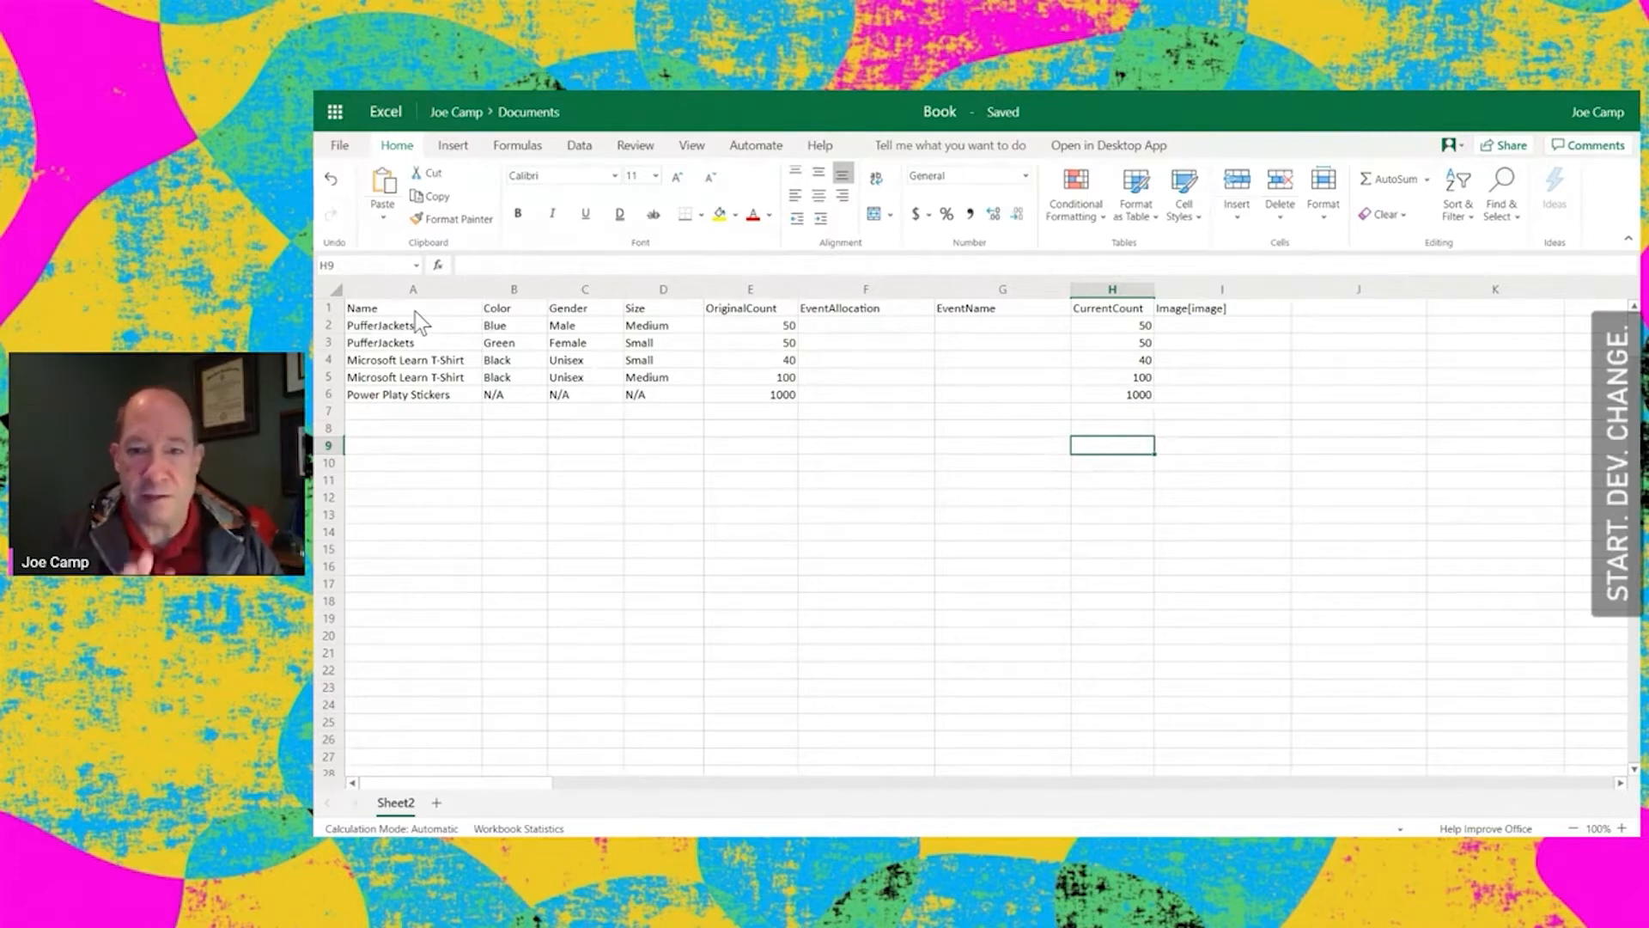
Format the inventory data in A1:I6 as a table with headers in a blue medium style, and check the table's name
{"action": "left_click_drag", "start_coordinate": [414, 311], "coordinate": [1192, 399]}
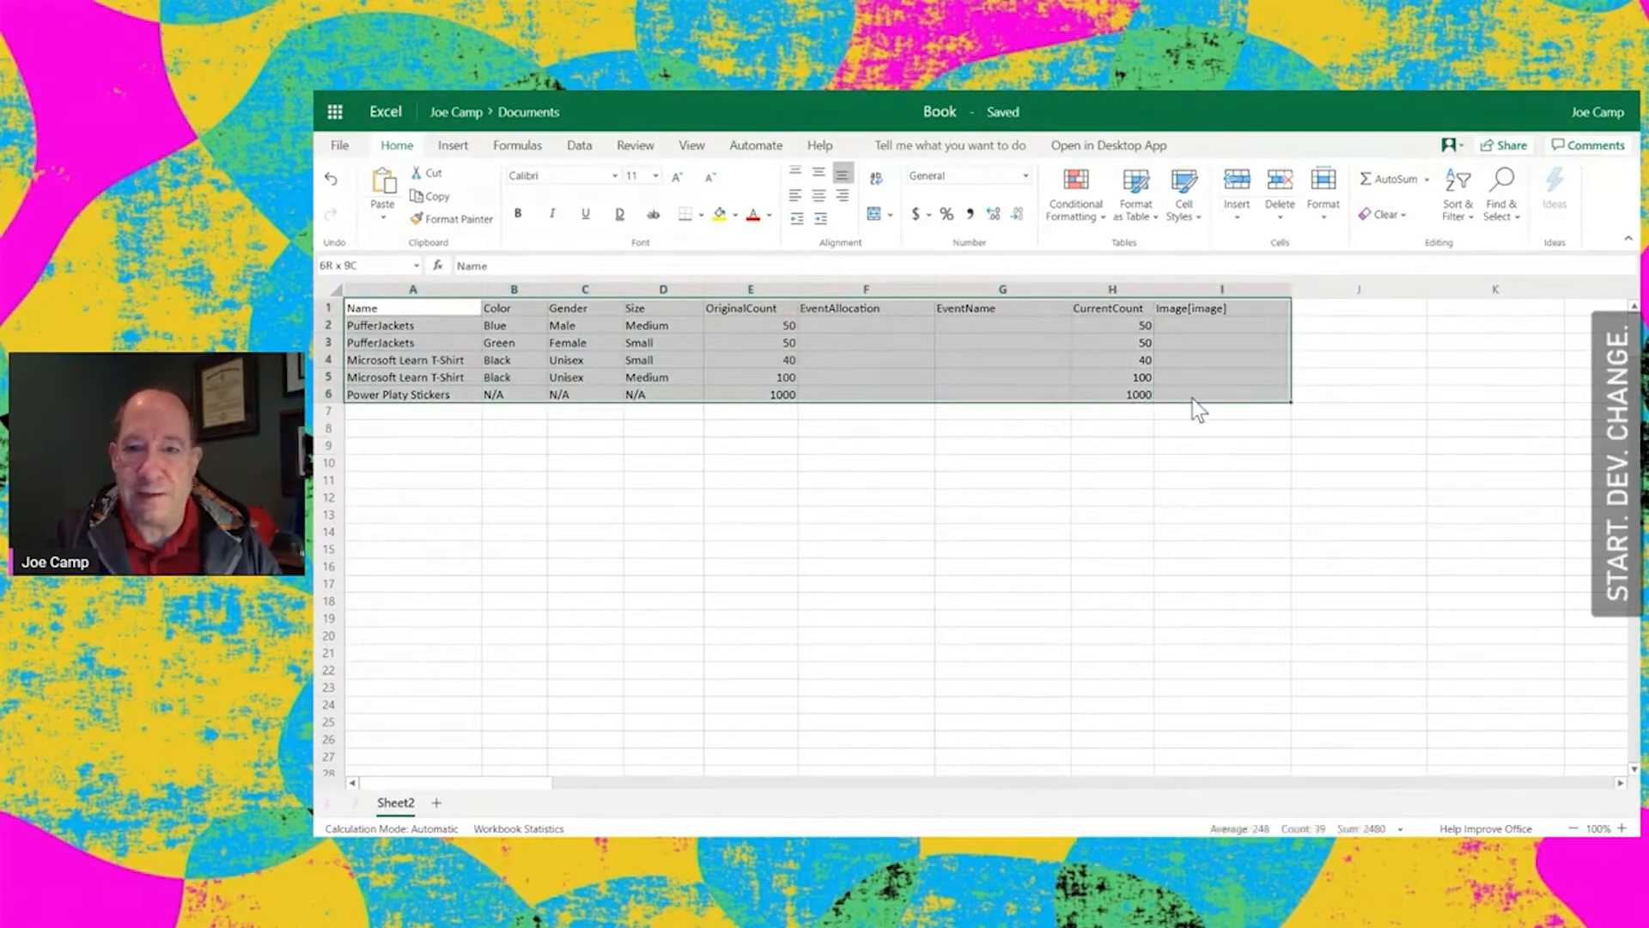
{"action": "left_click", "coordinate": [1149, 196]}
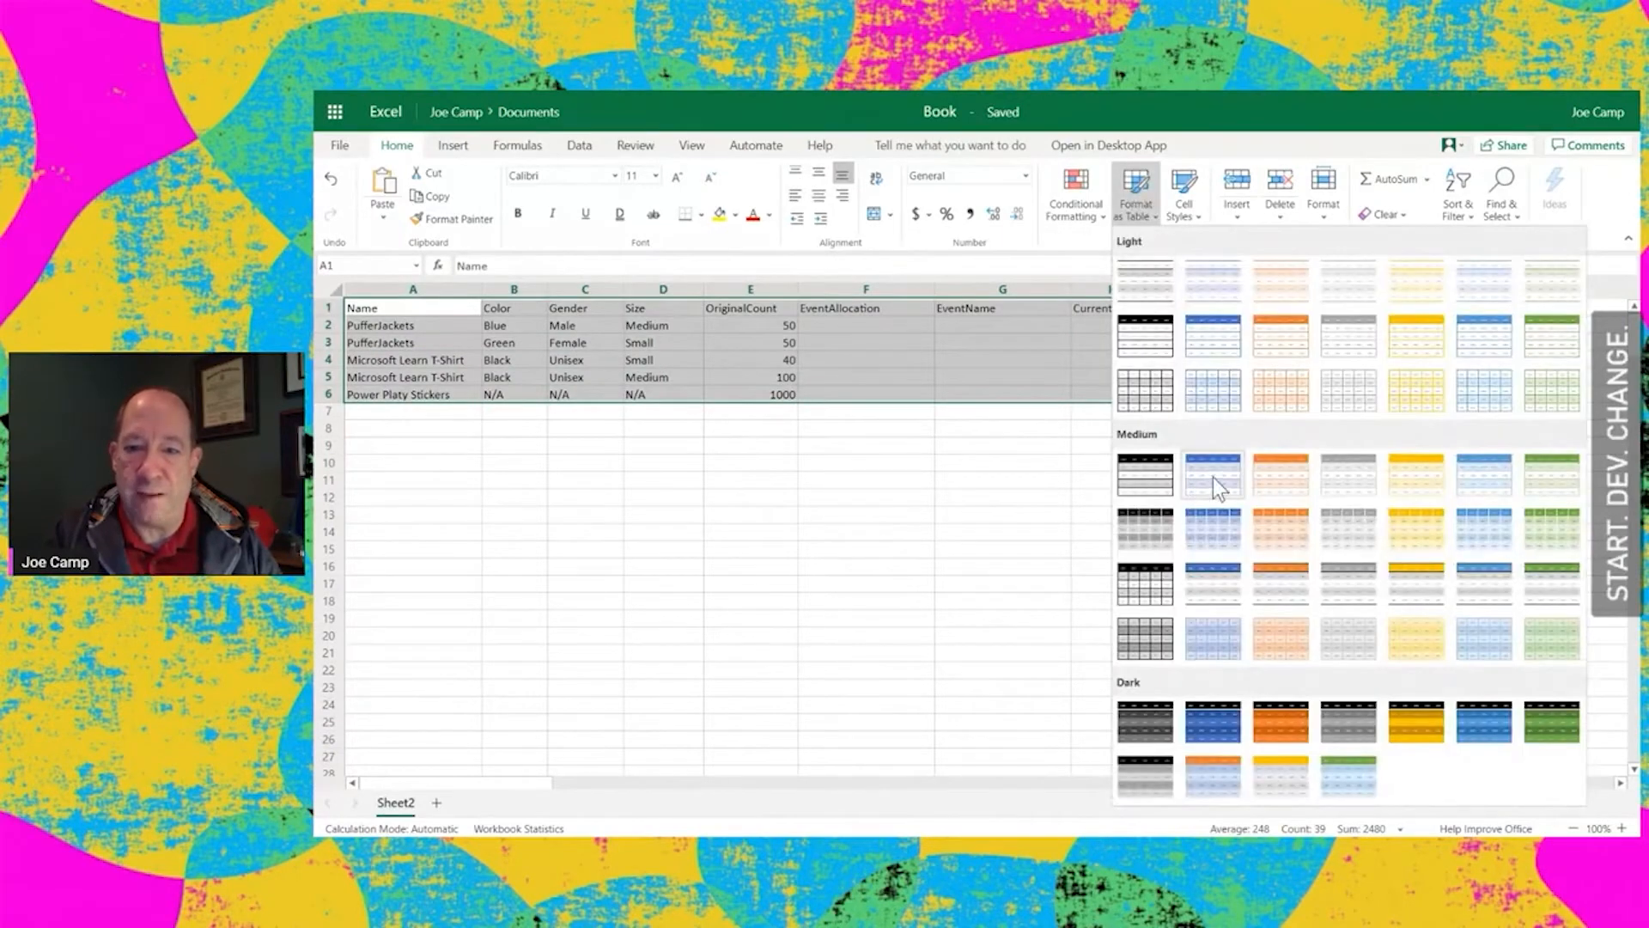
{"action": "left_click", "coordinate": [1213, 477]}
{"action": "left_click", "coordinate": [984, 507]}
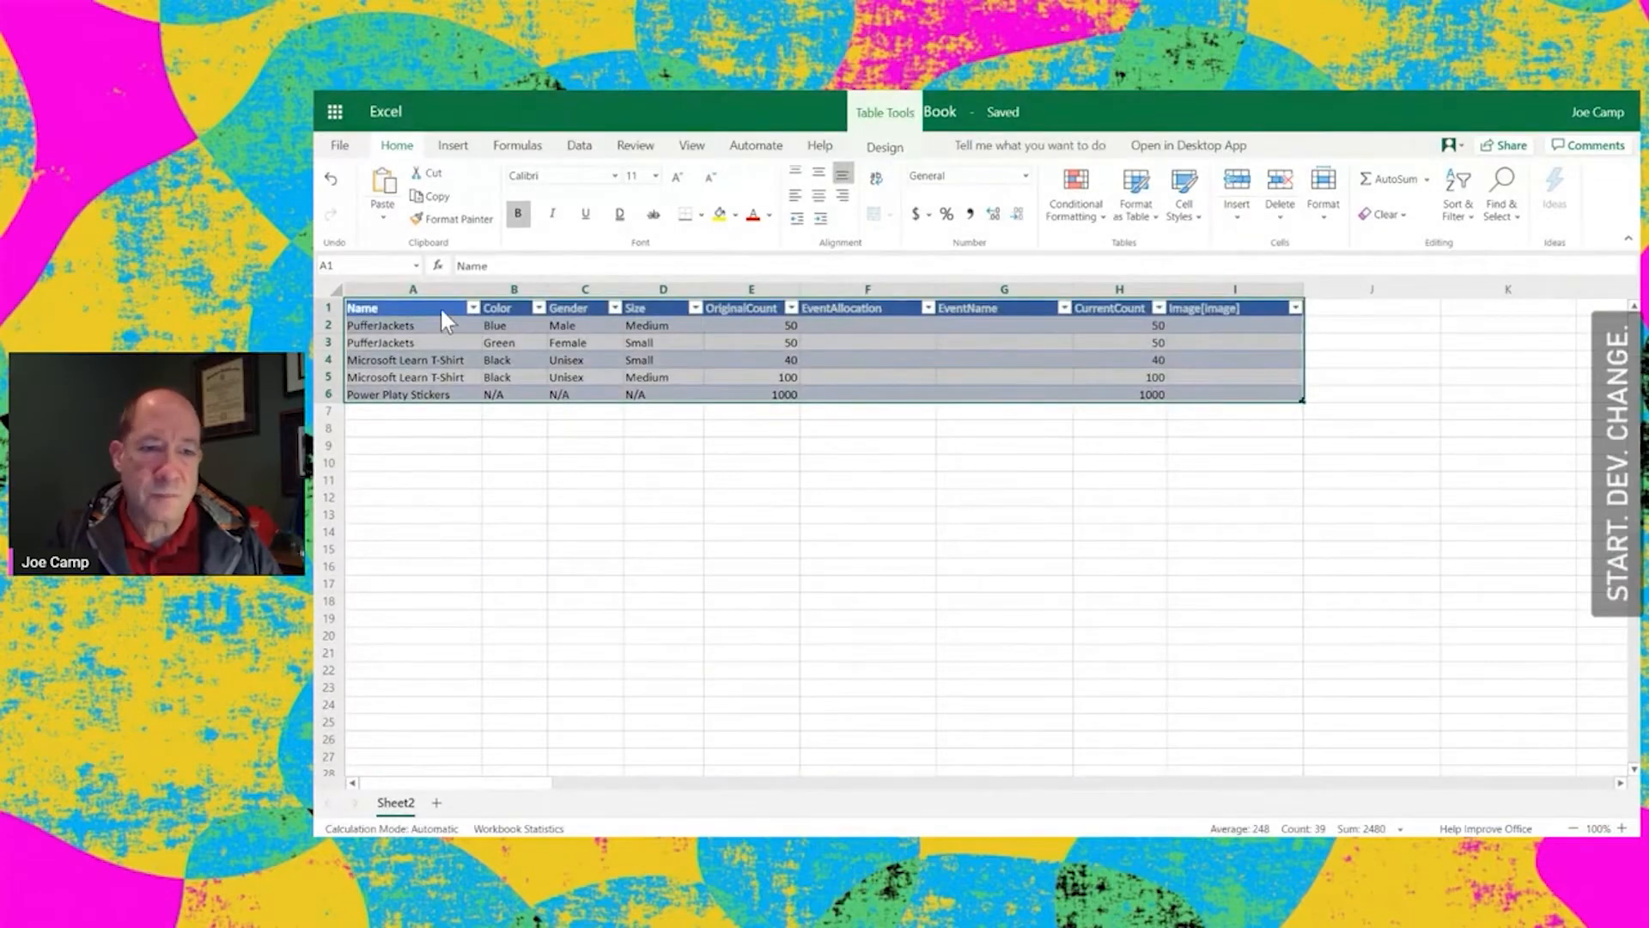
{"action": "left_click", "coordinate": [415, 265]}
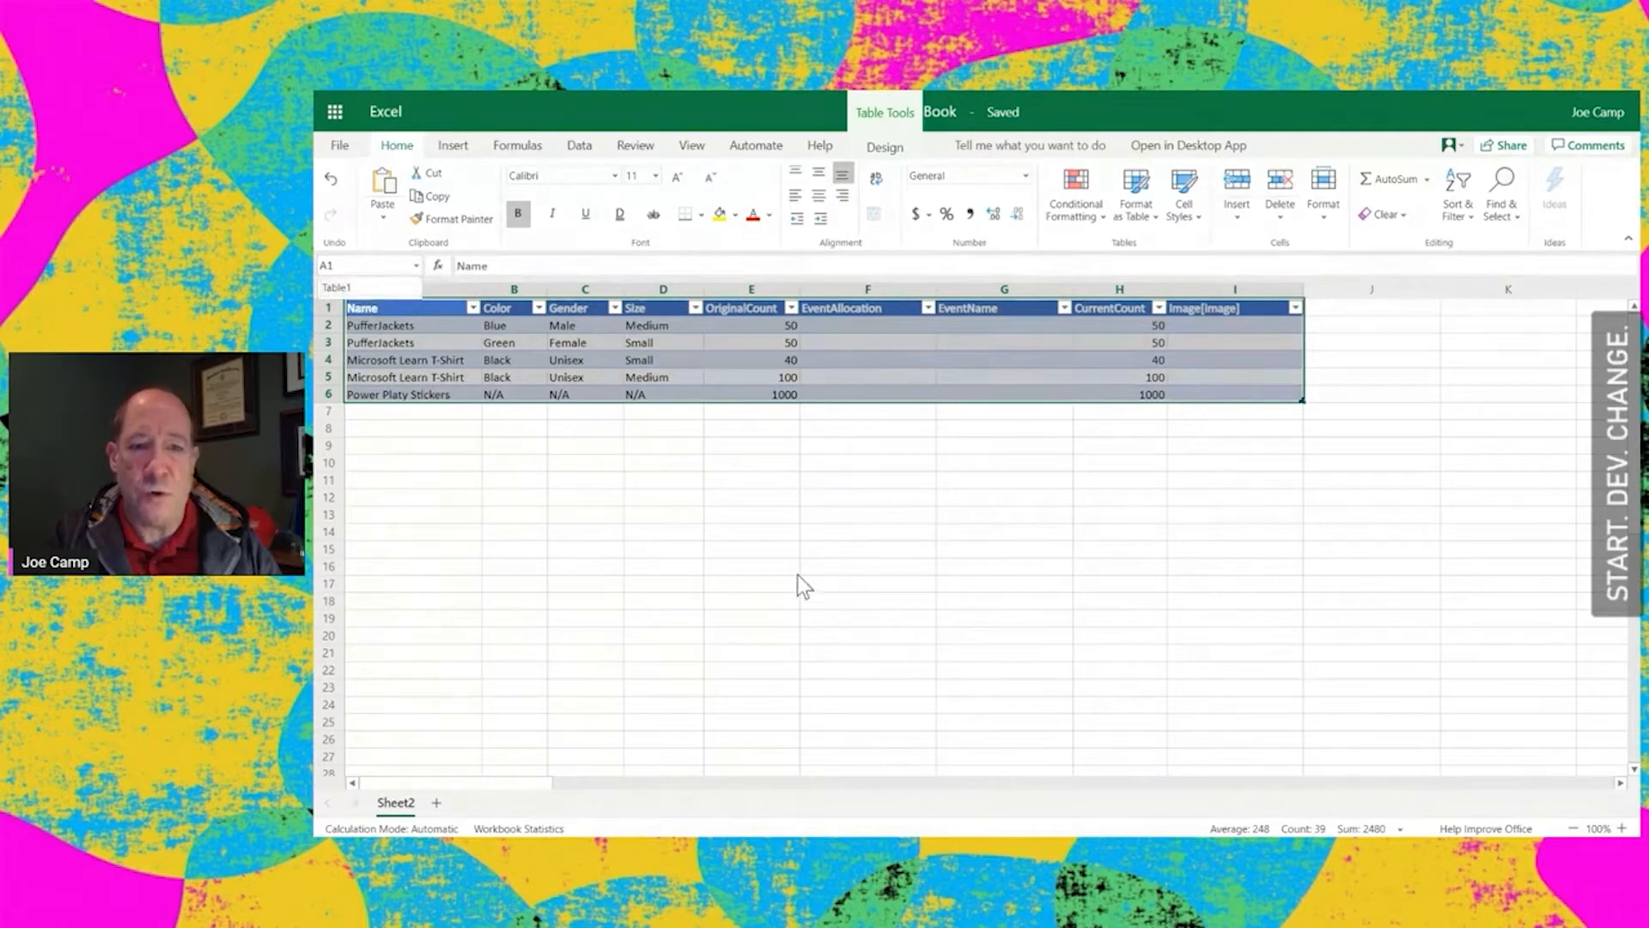
{"action": "key", "text": "Escape"}
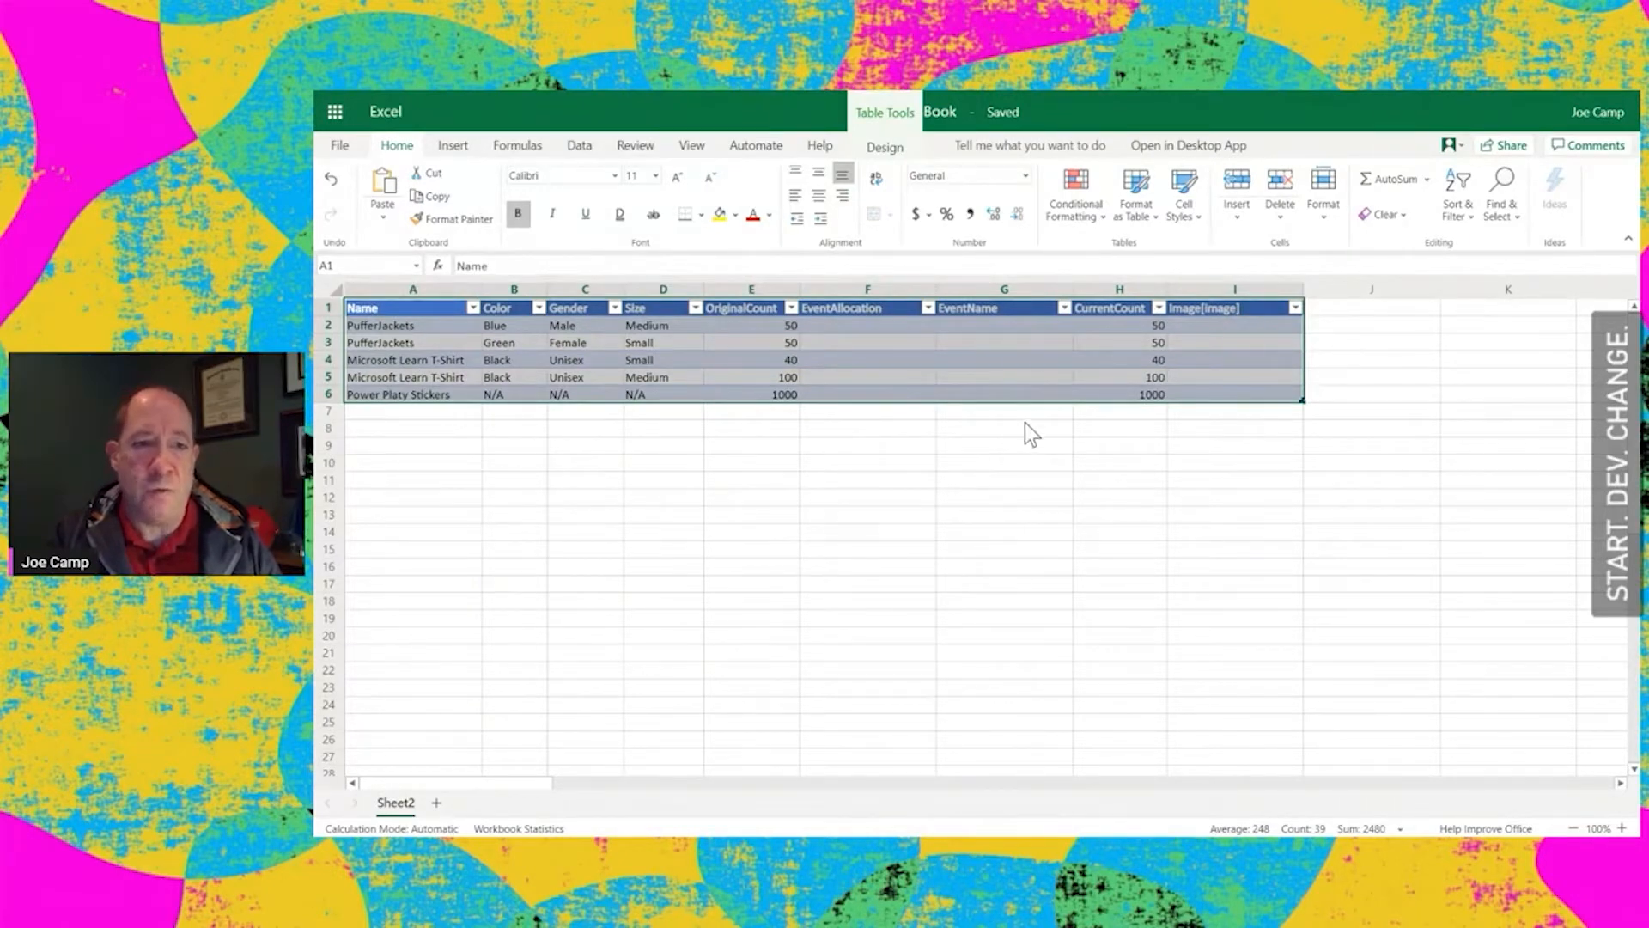
Open make.powerapps.com in the empty browser tab
{"action": "mouse_move", "coordinate": [1168, 90]}
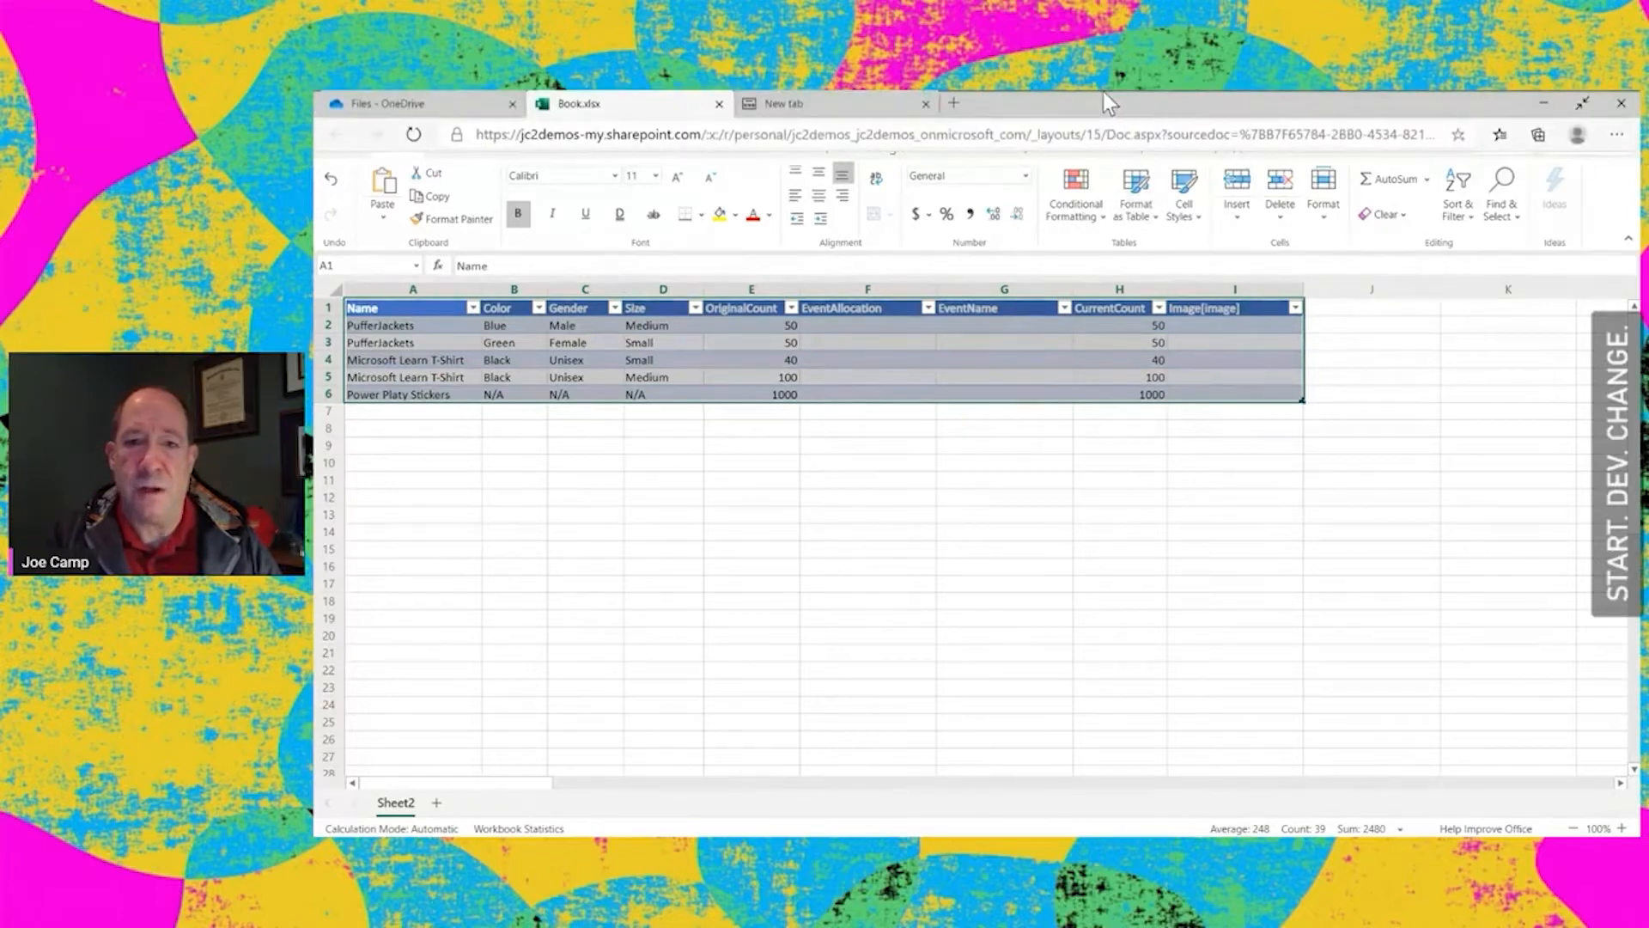
{"action": "left_click", "coordinate": [813, 98]}
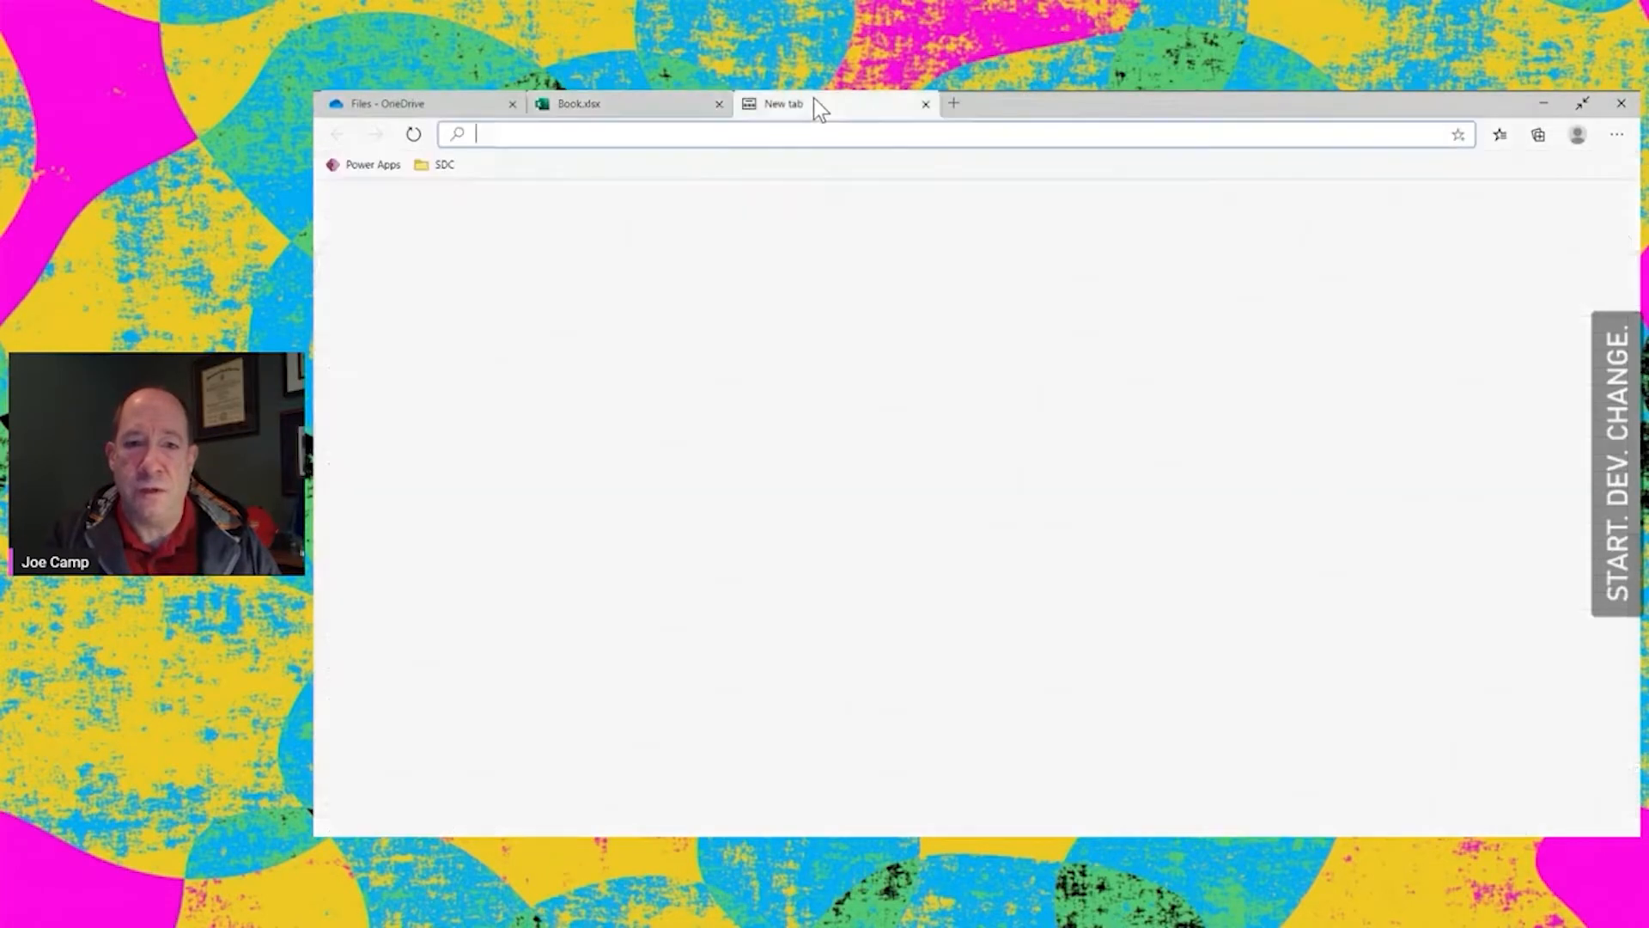
{"action": "type", "text": "make"}
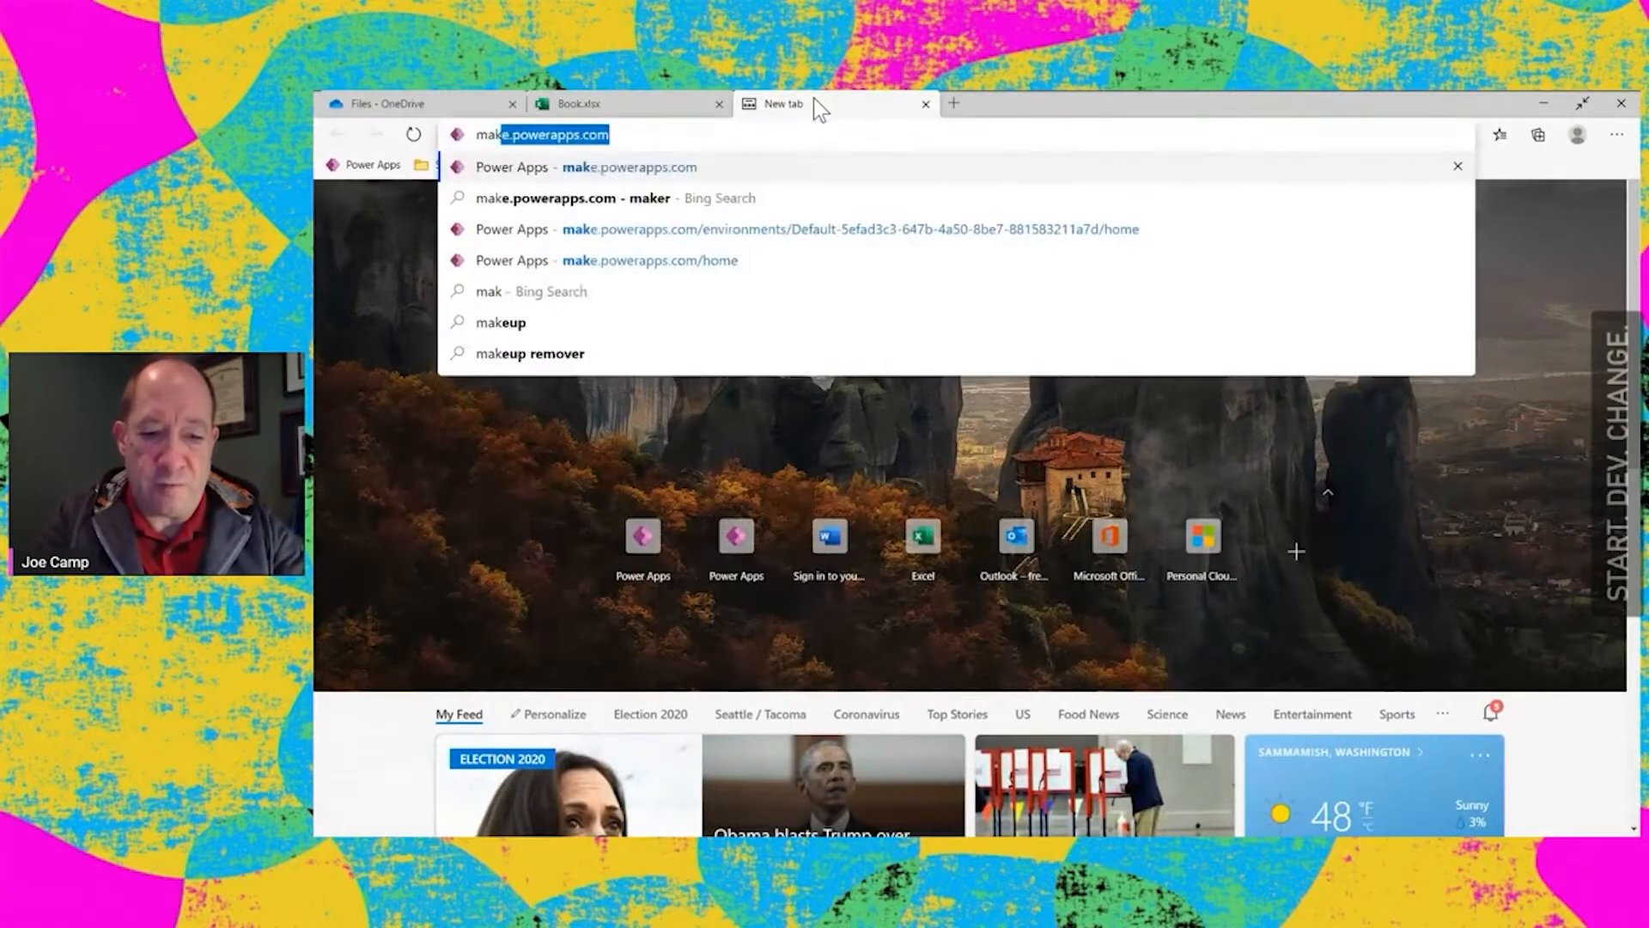
{"action": "type", "text": "."}
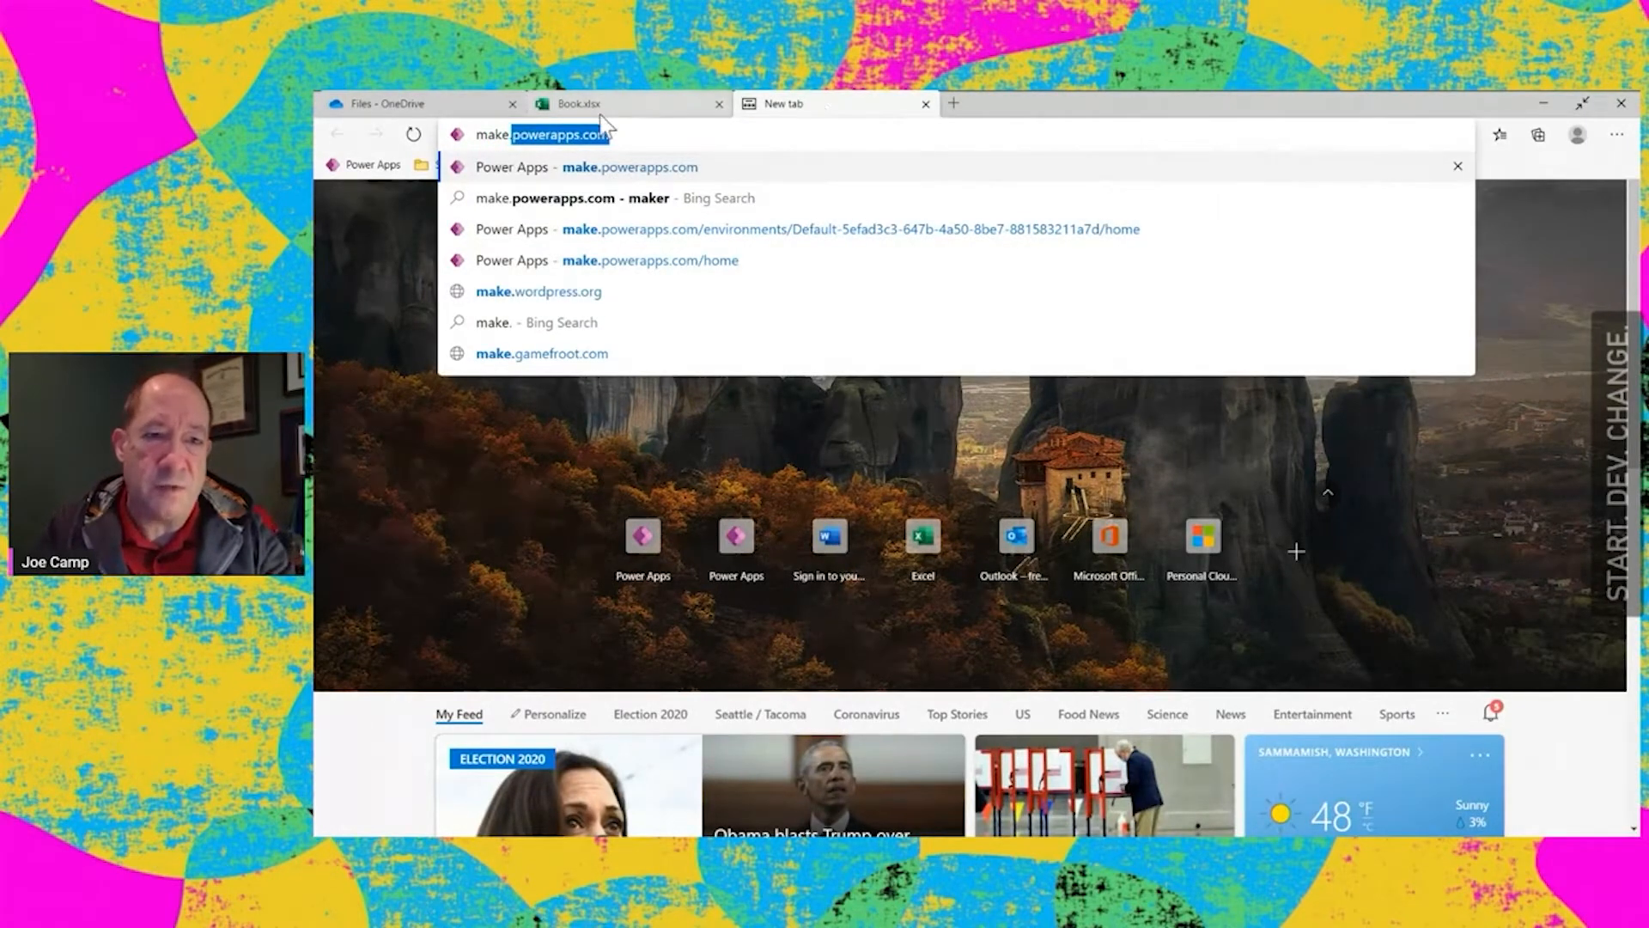
{"action": "left_click", "coordinate": [543, 138]}
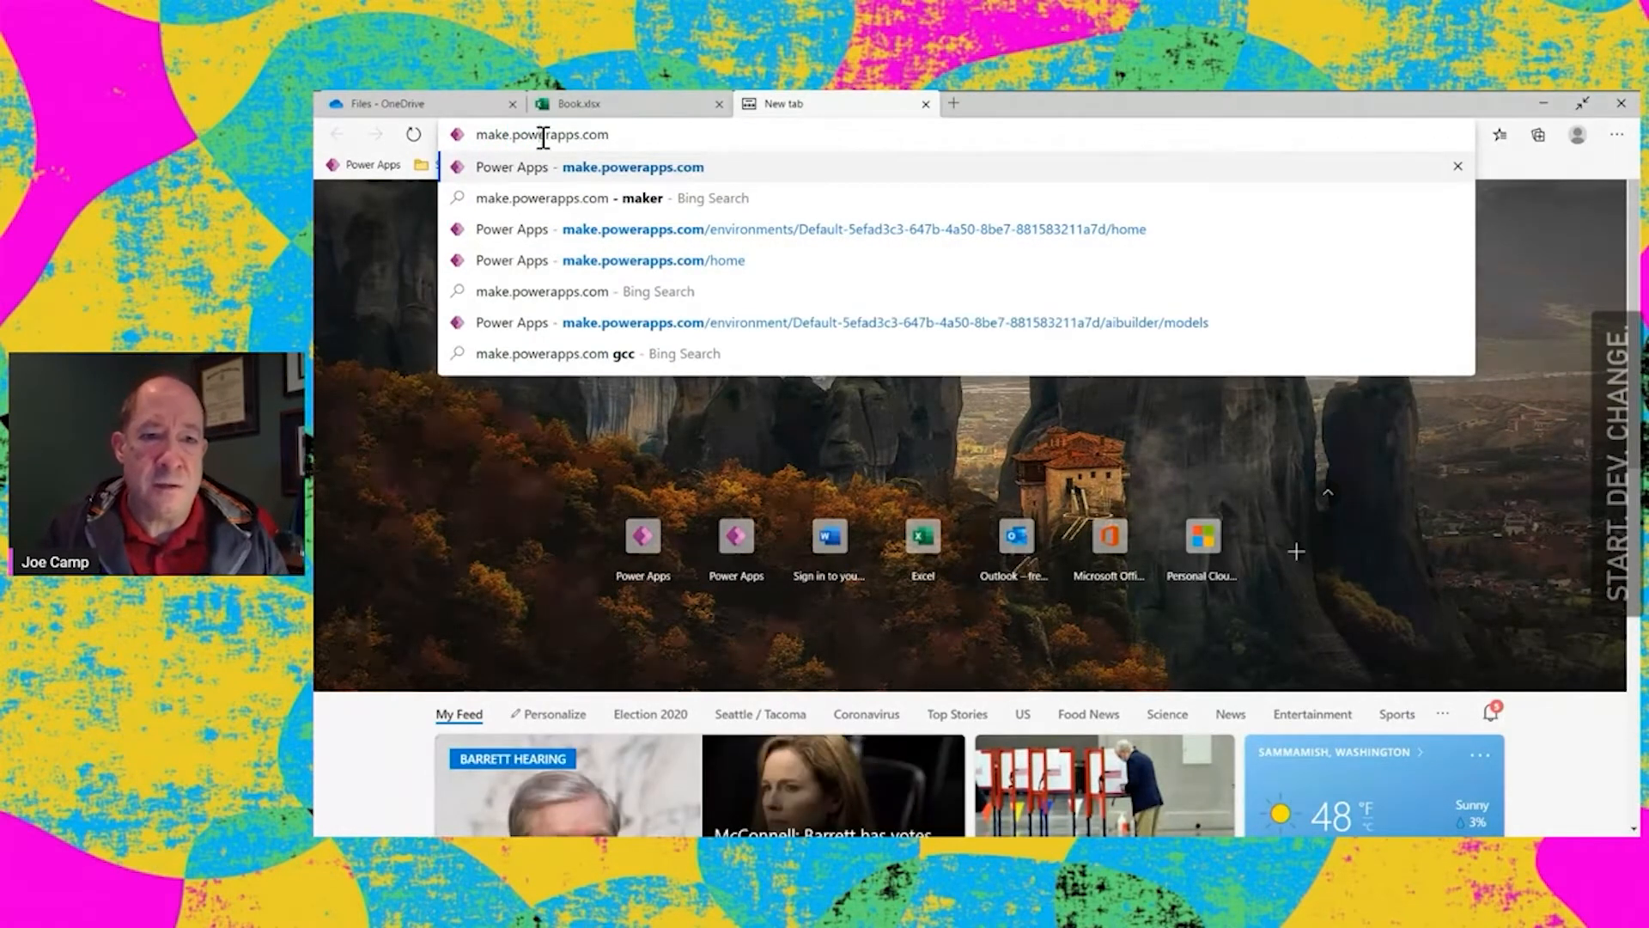
{"action": "key", "text": "Return"}
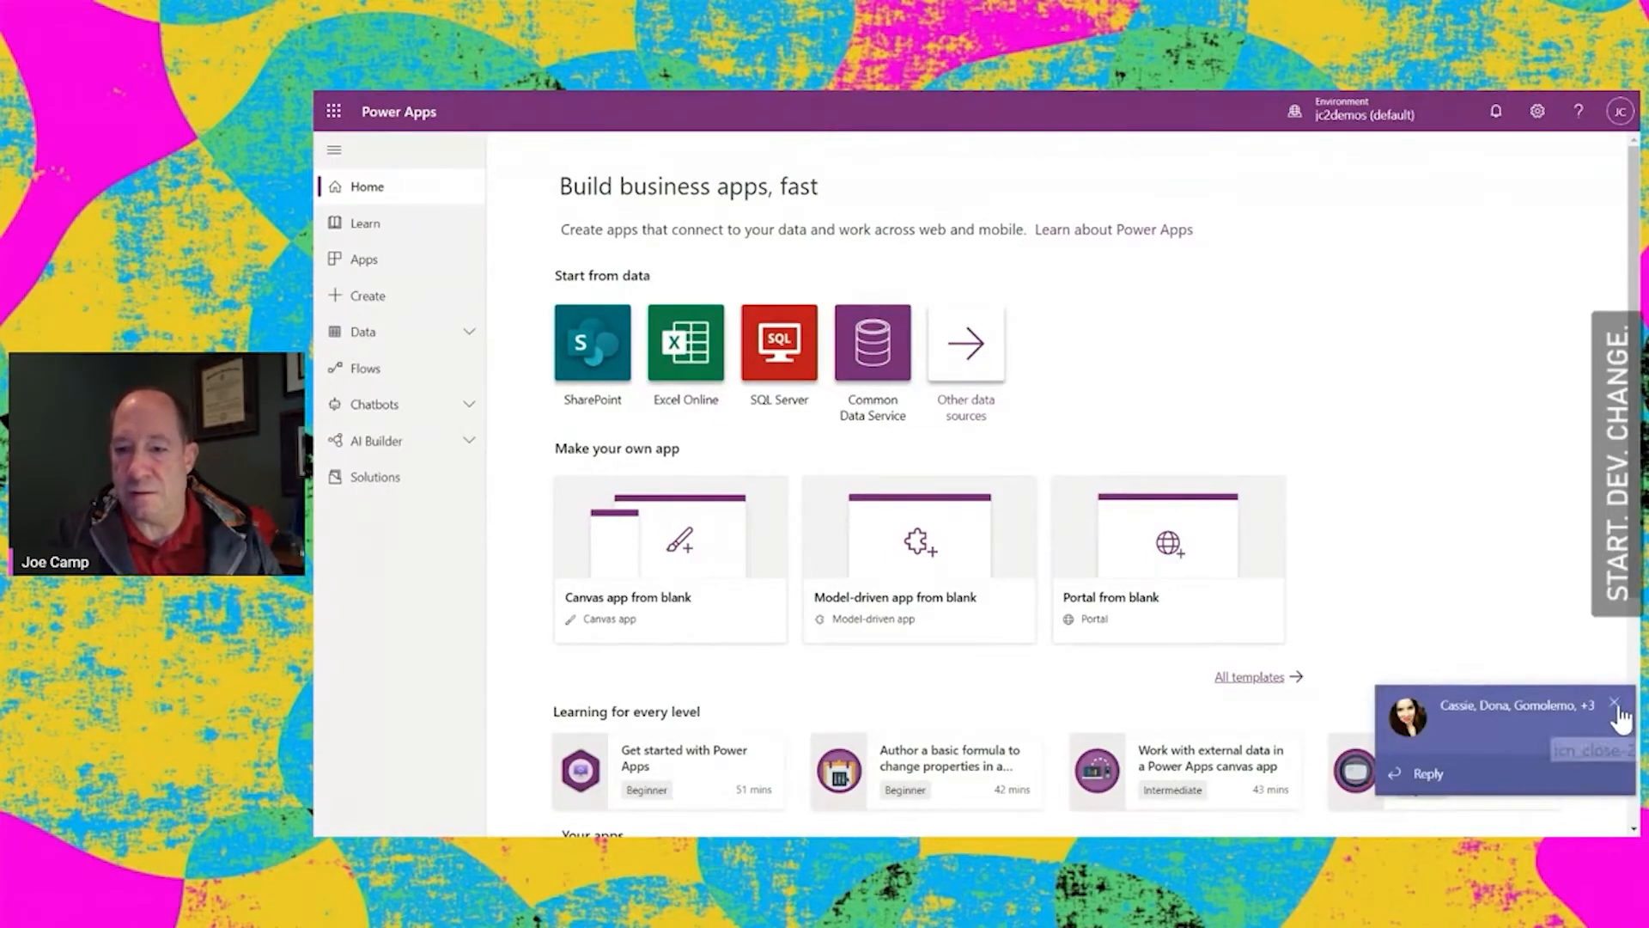
Start an app from Excel Online data and choose Book.xlsx from the OneDrive for Business connection
{"action": "left_click", "coordinate": [1616, 705]}
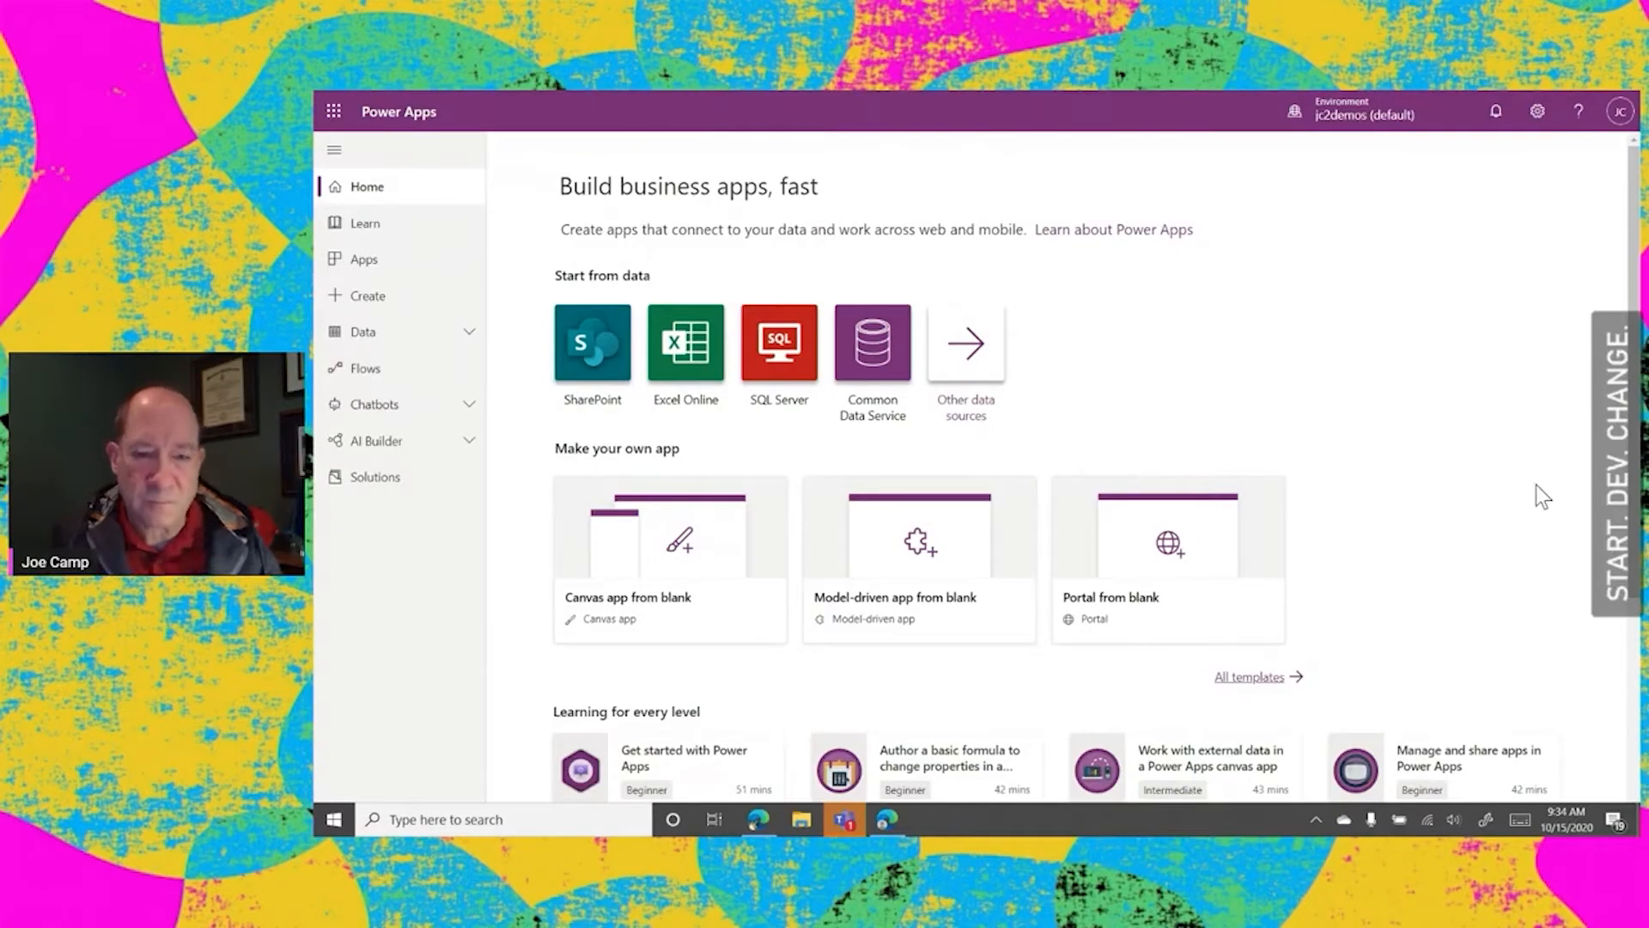
{"action": "left_click", "coordinate": [688, 329]}
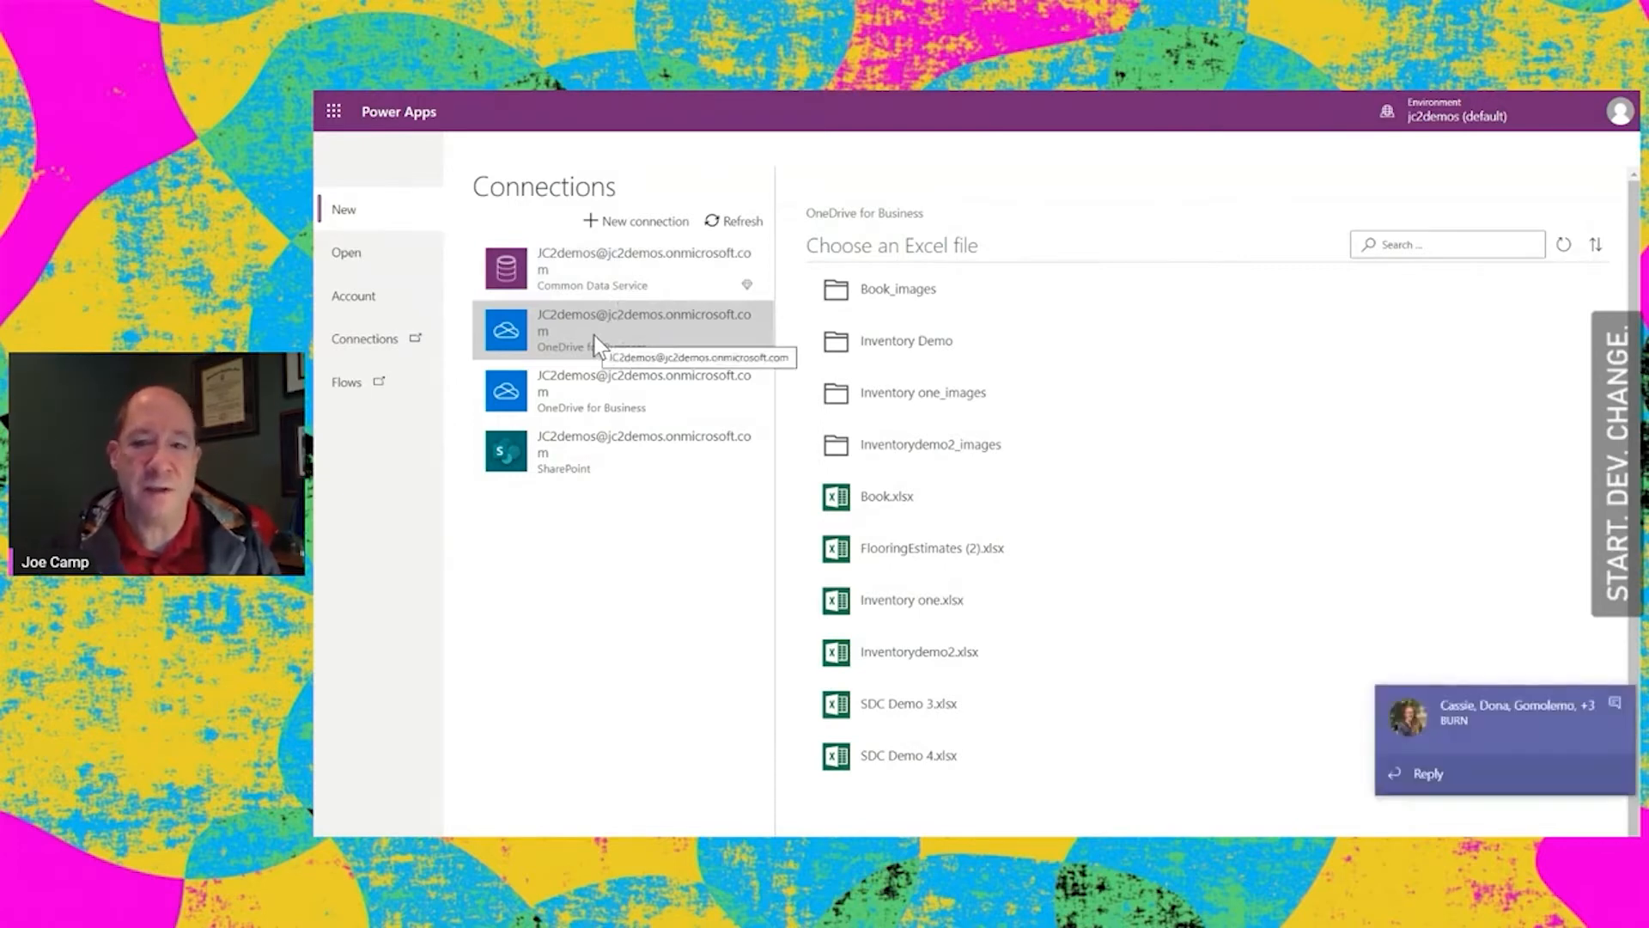
{"action": "left_click", "coordinate": [1609, 700]}
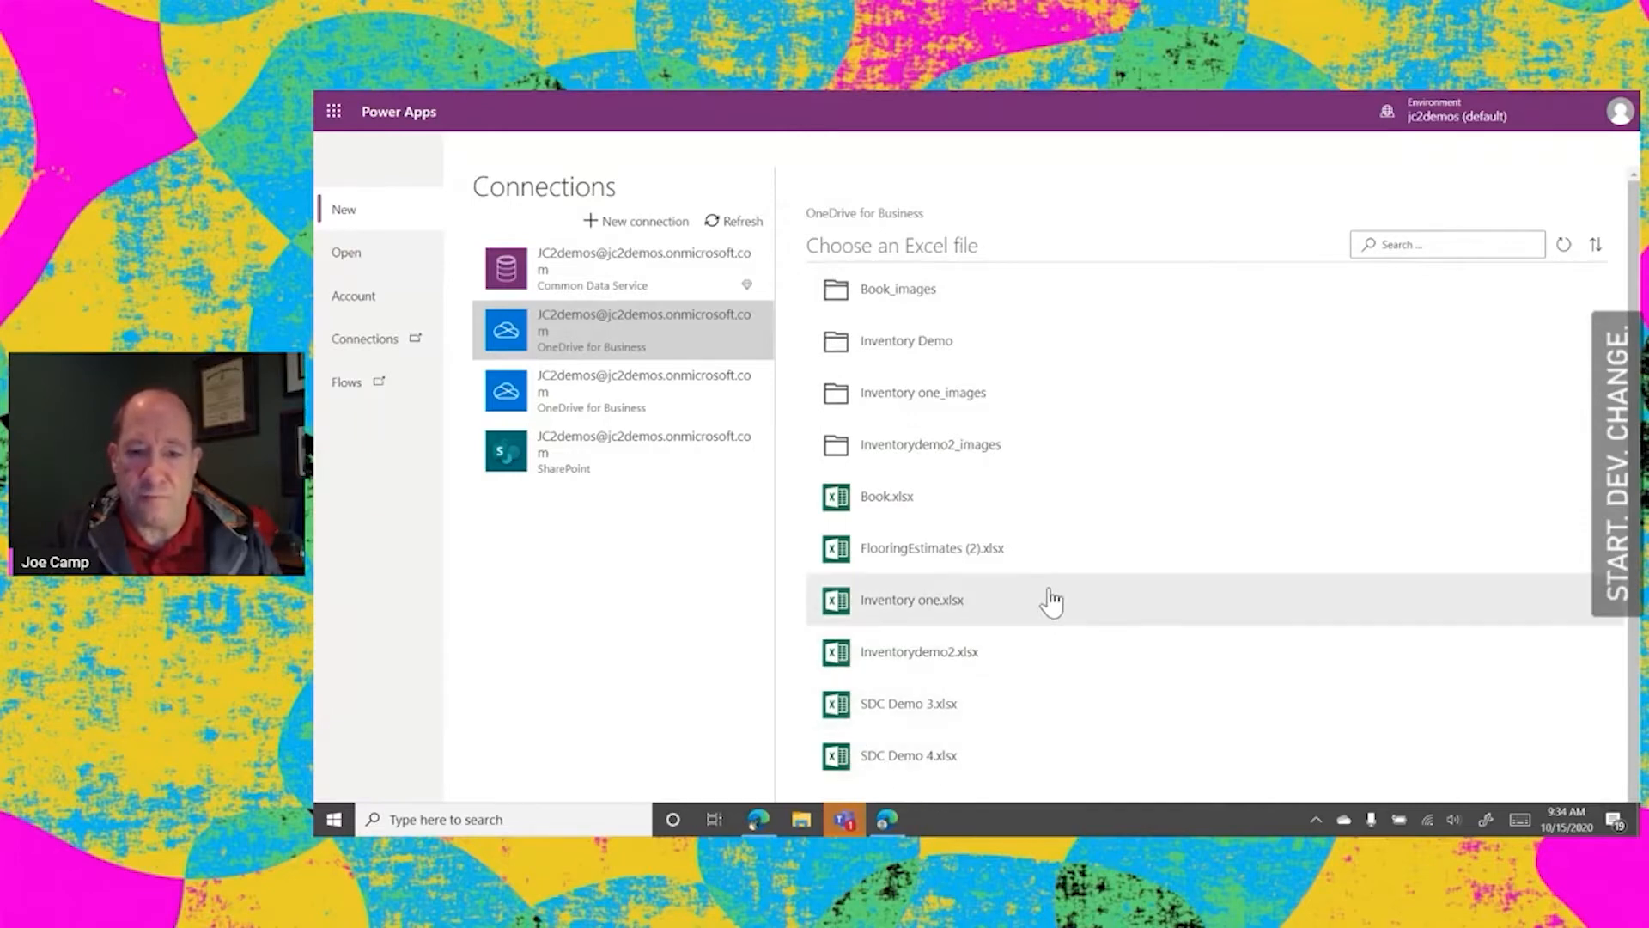
{"action": "left_click", "coordinate": [883, 502]}
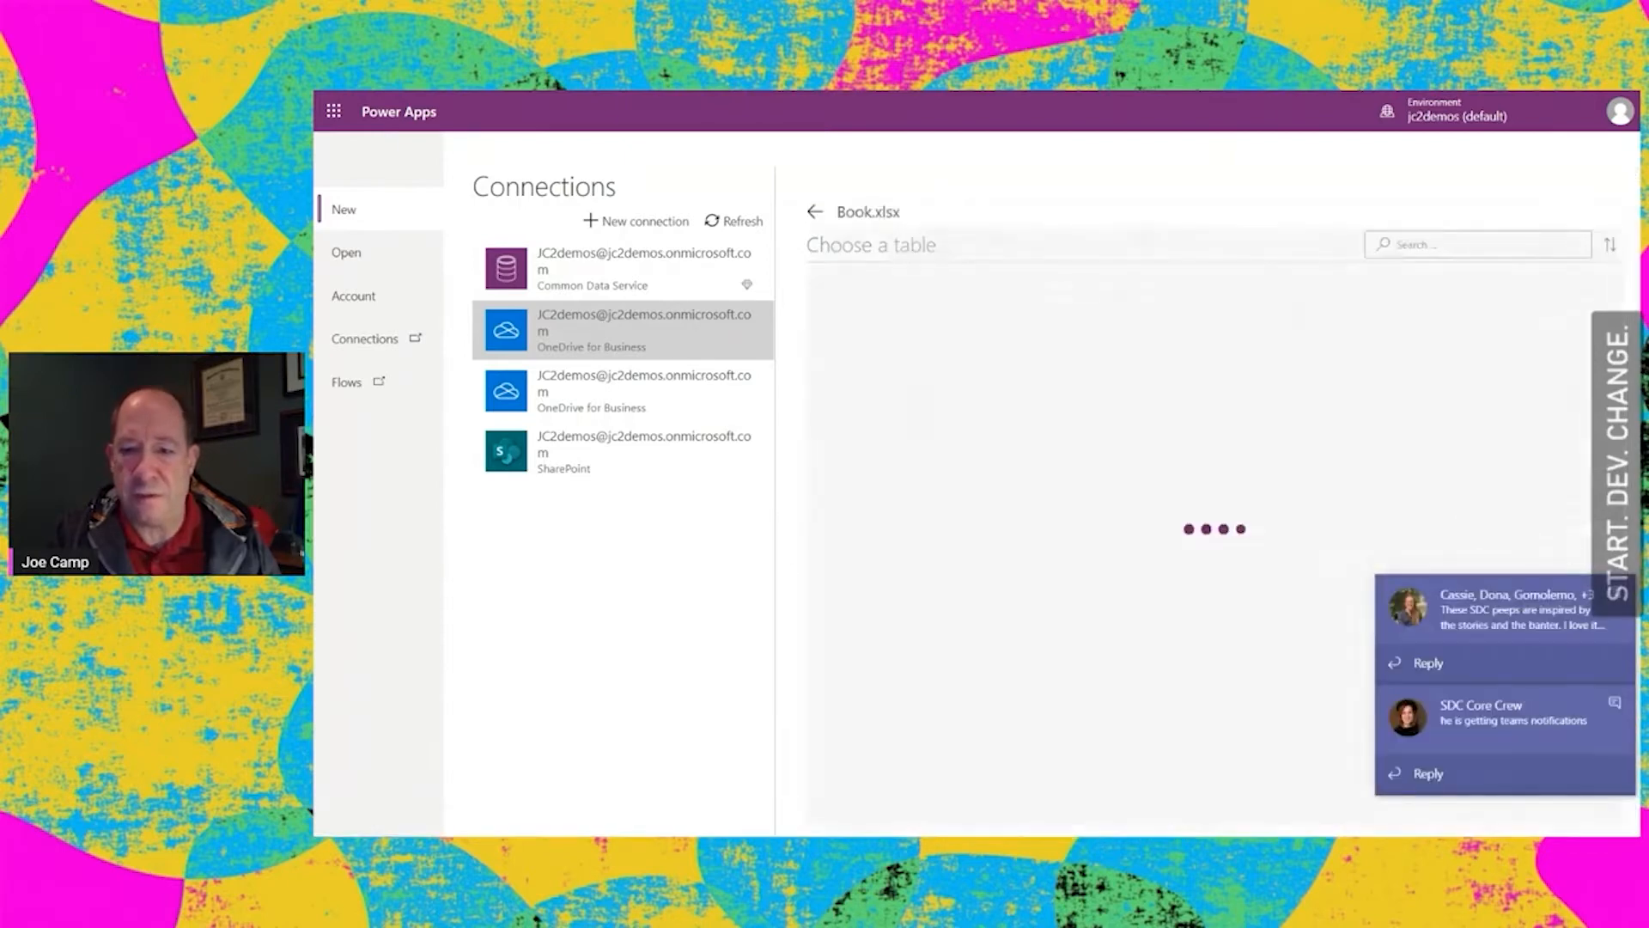
Generate an app from Table1 of Book.xlsx and close its studio page without saving
{"action": "left_click", "coordinate": [1615, 594]}
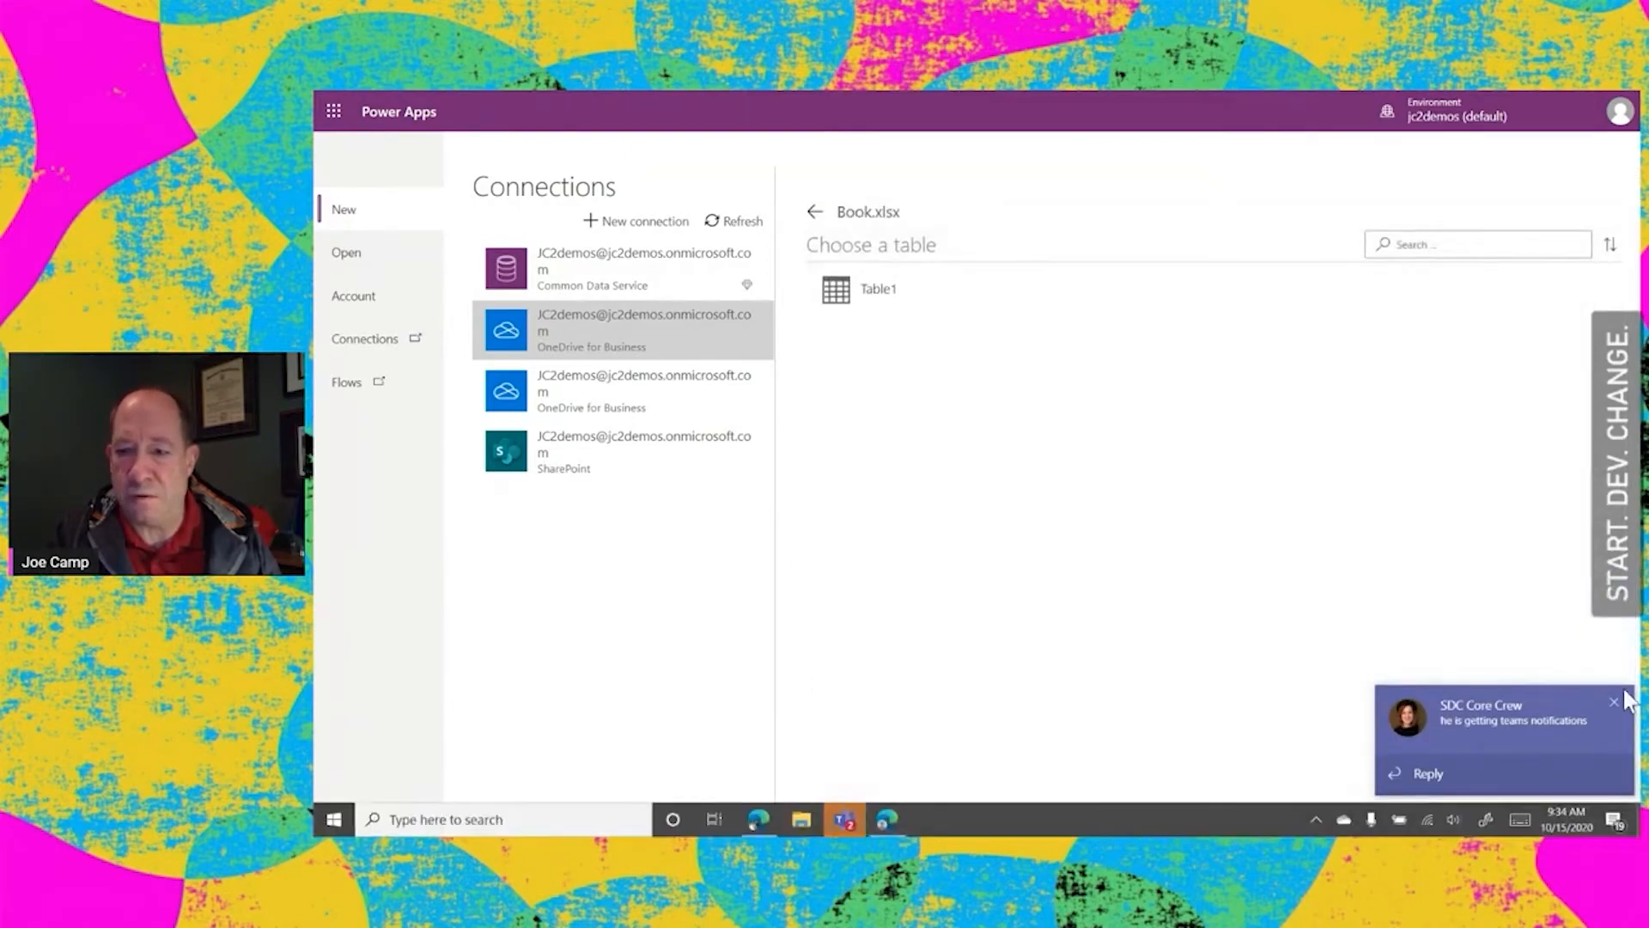
{"action": "left_click", "coordinate": [1615, 702]}
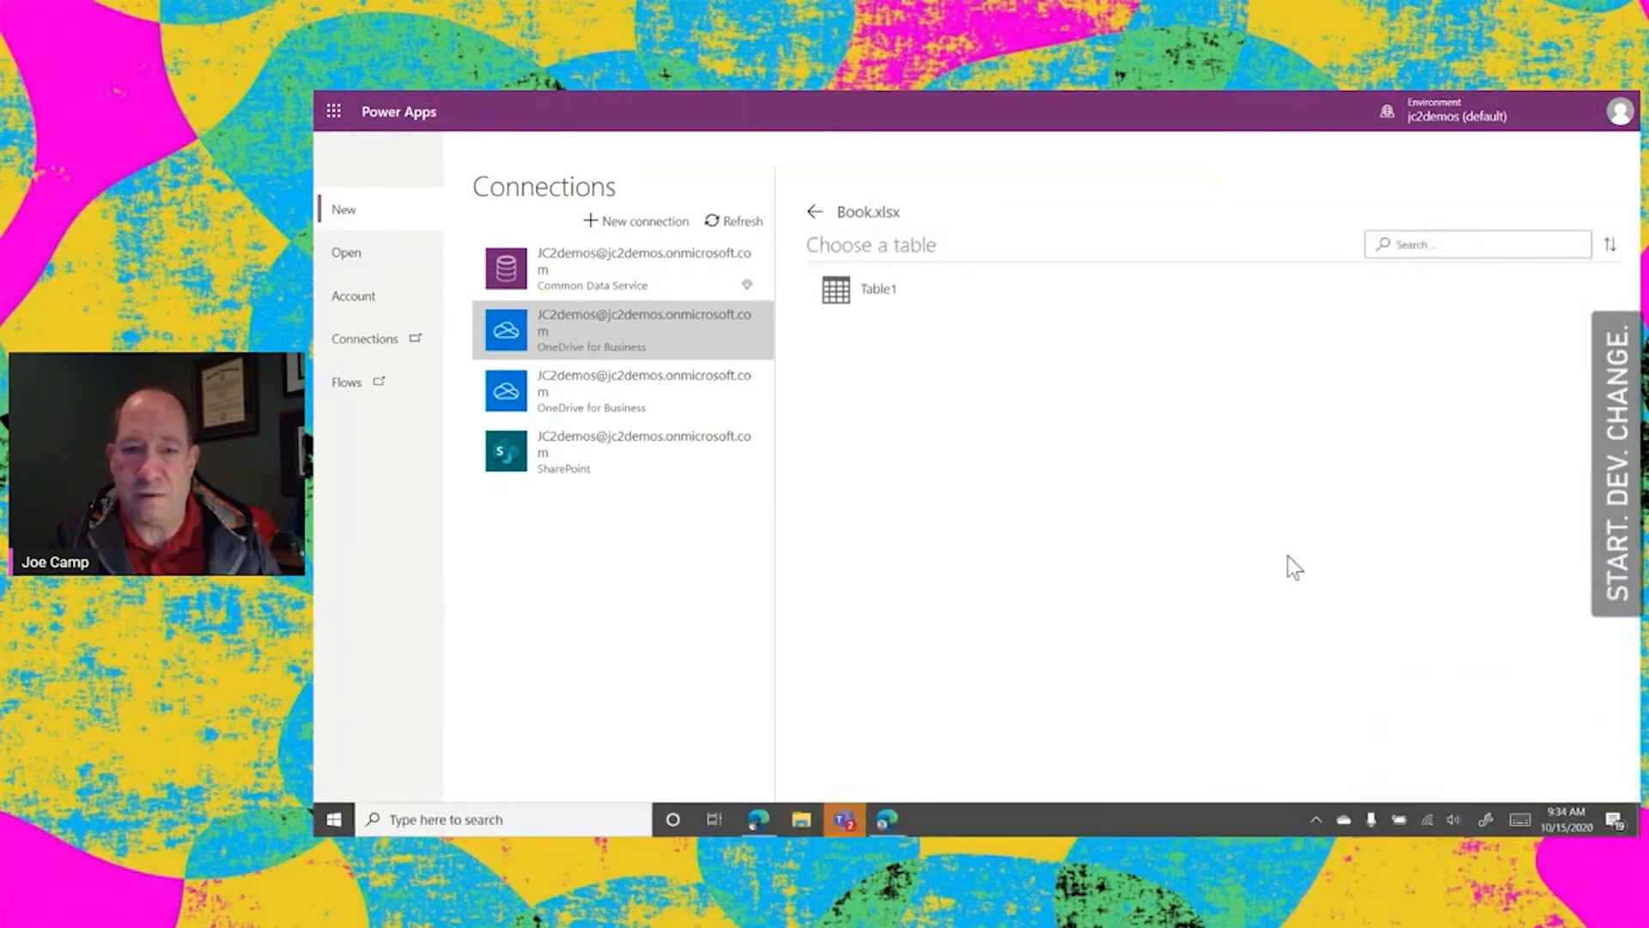
{"action": "left_click", "coordinate": [847, 297]}
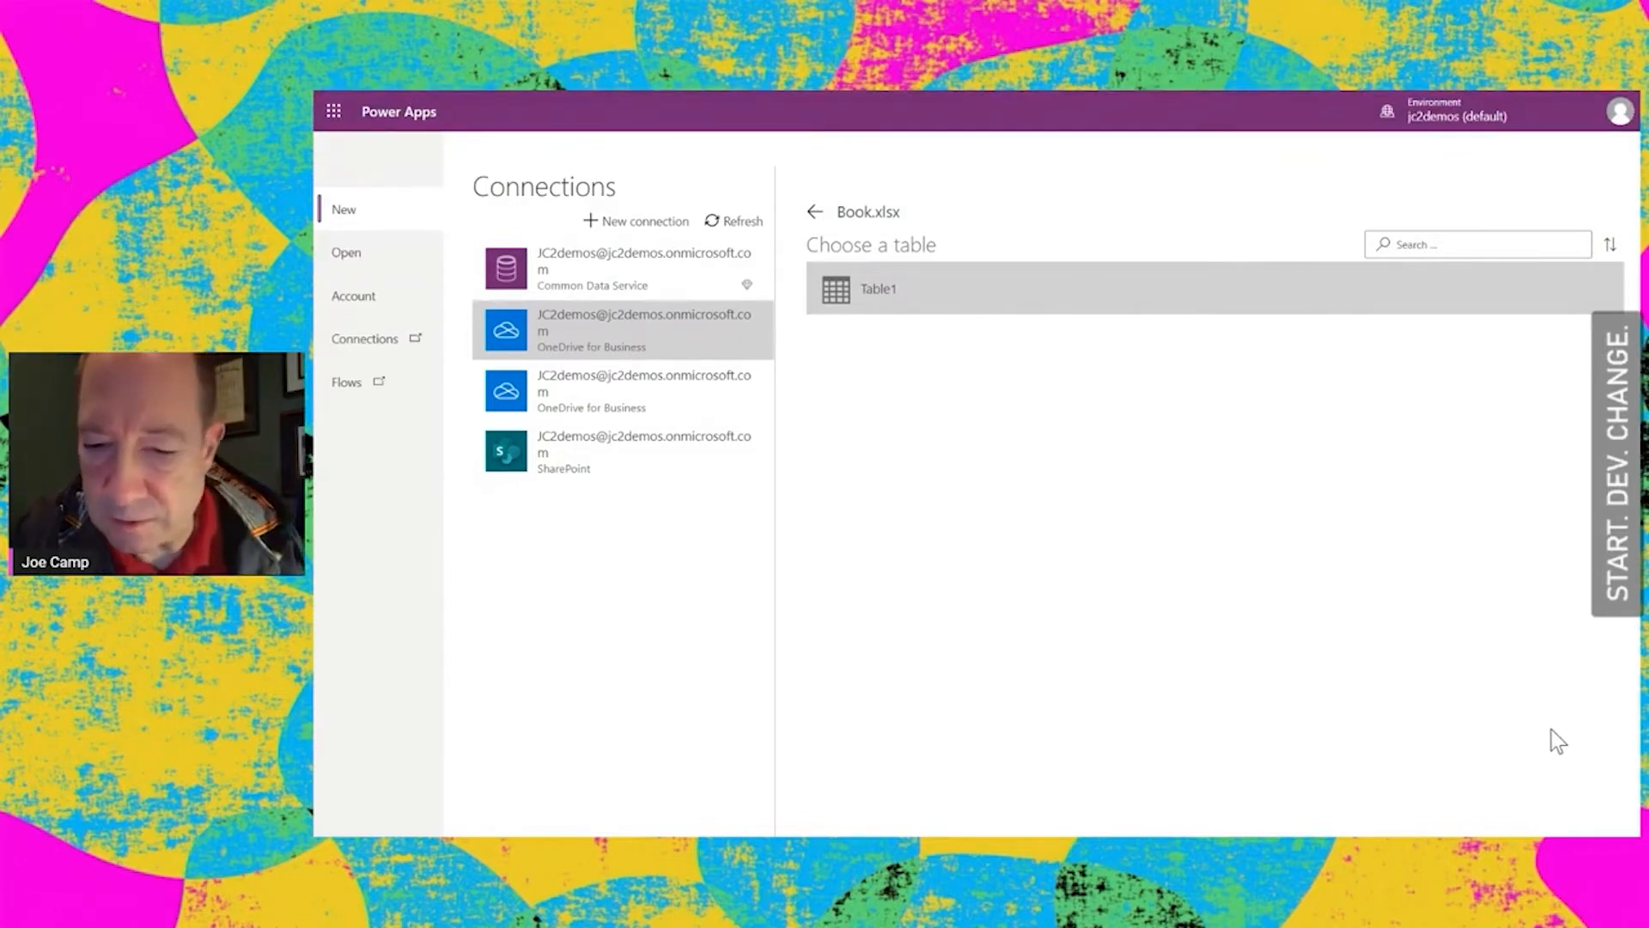
{"action": "key", "text": "F11"}
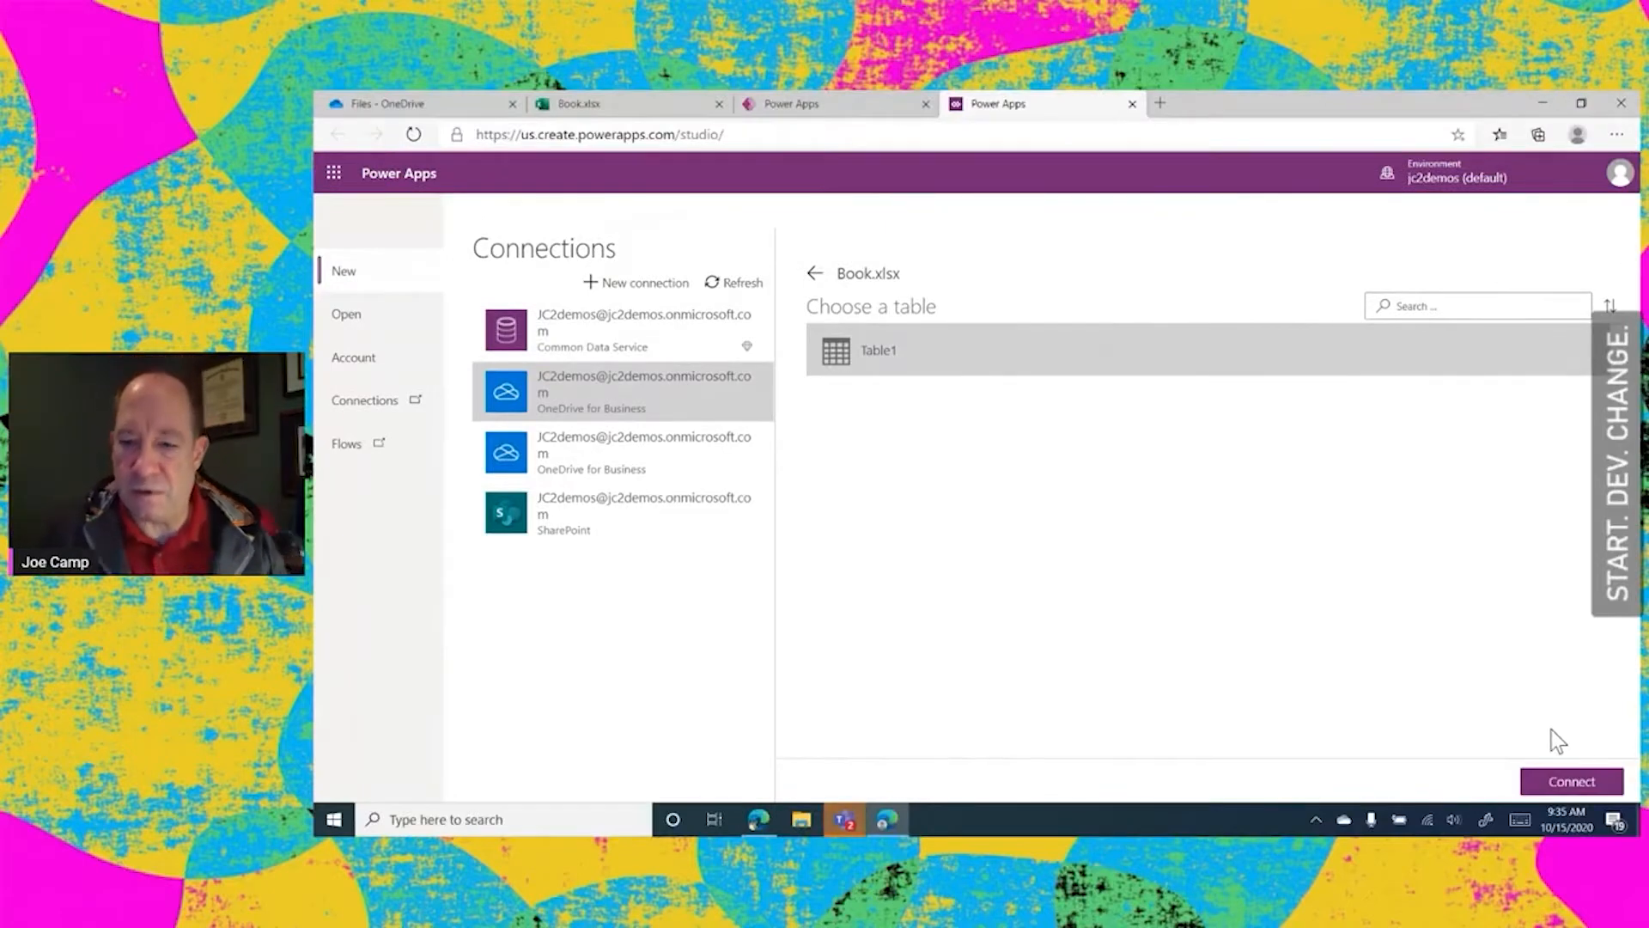
{"action": "left_click", "coordinate": [1575, 783]}
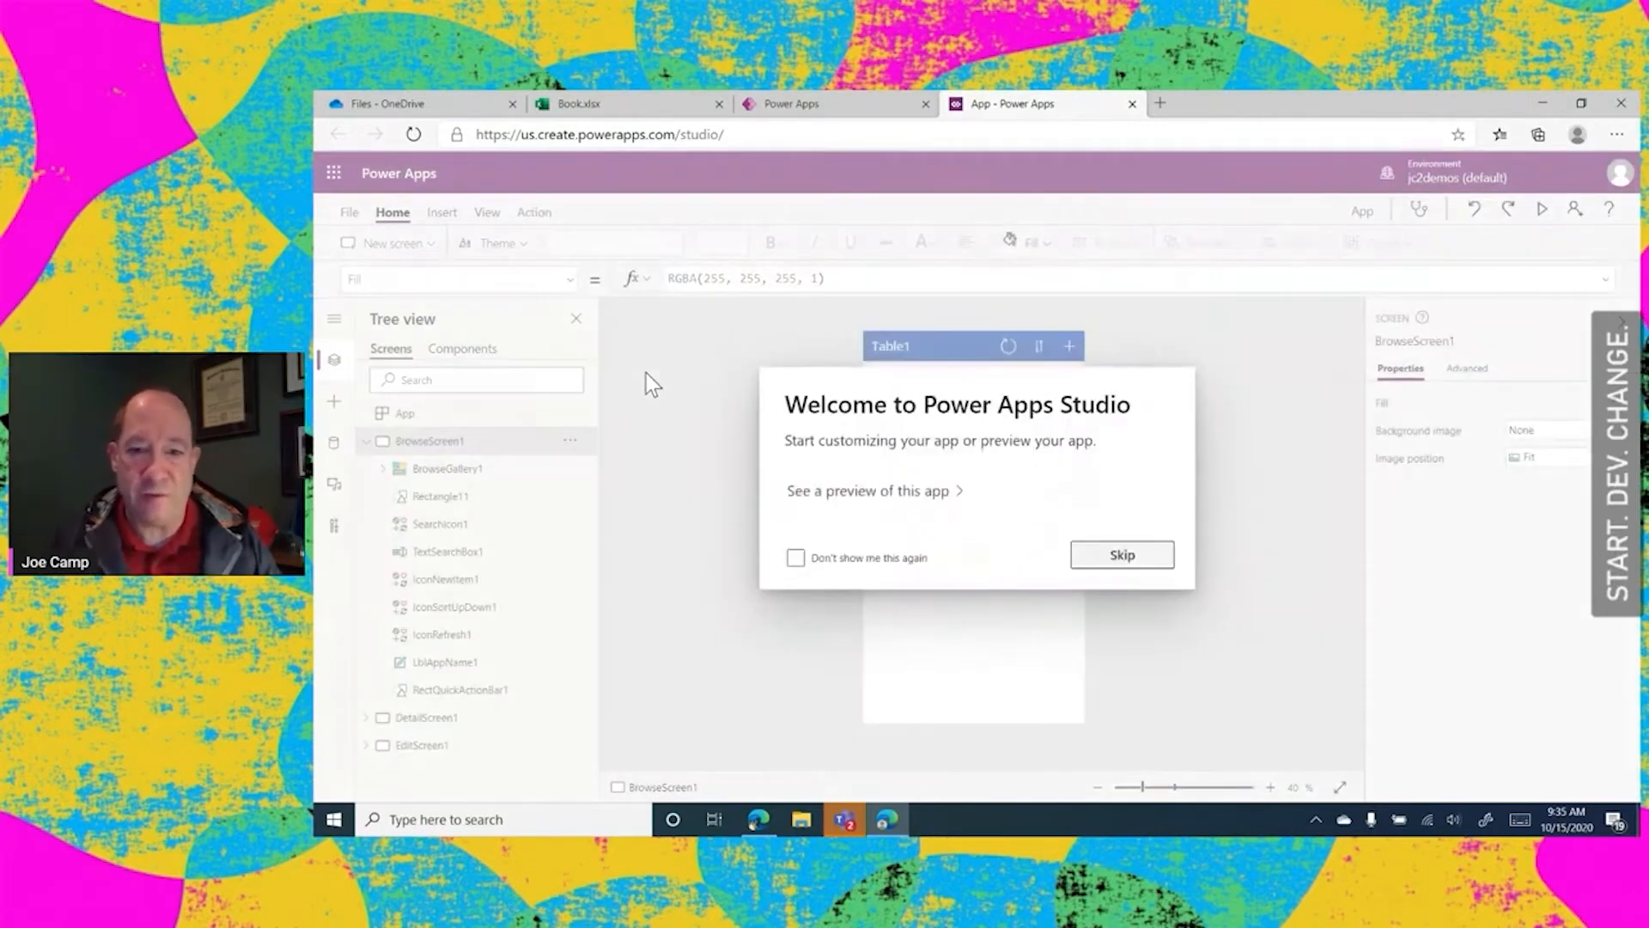
{"action": "left_click", "coordinate": [1149, 563]}
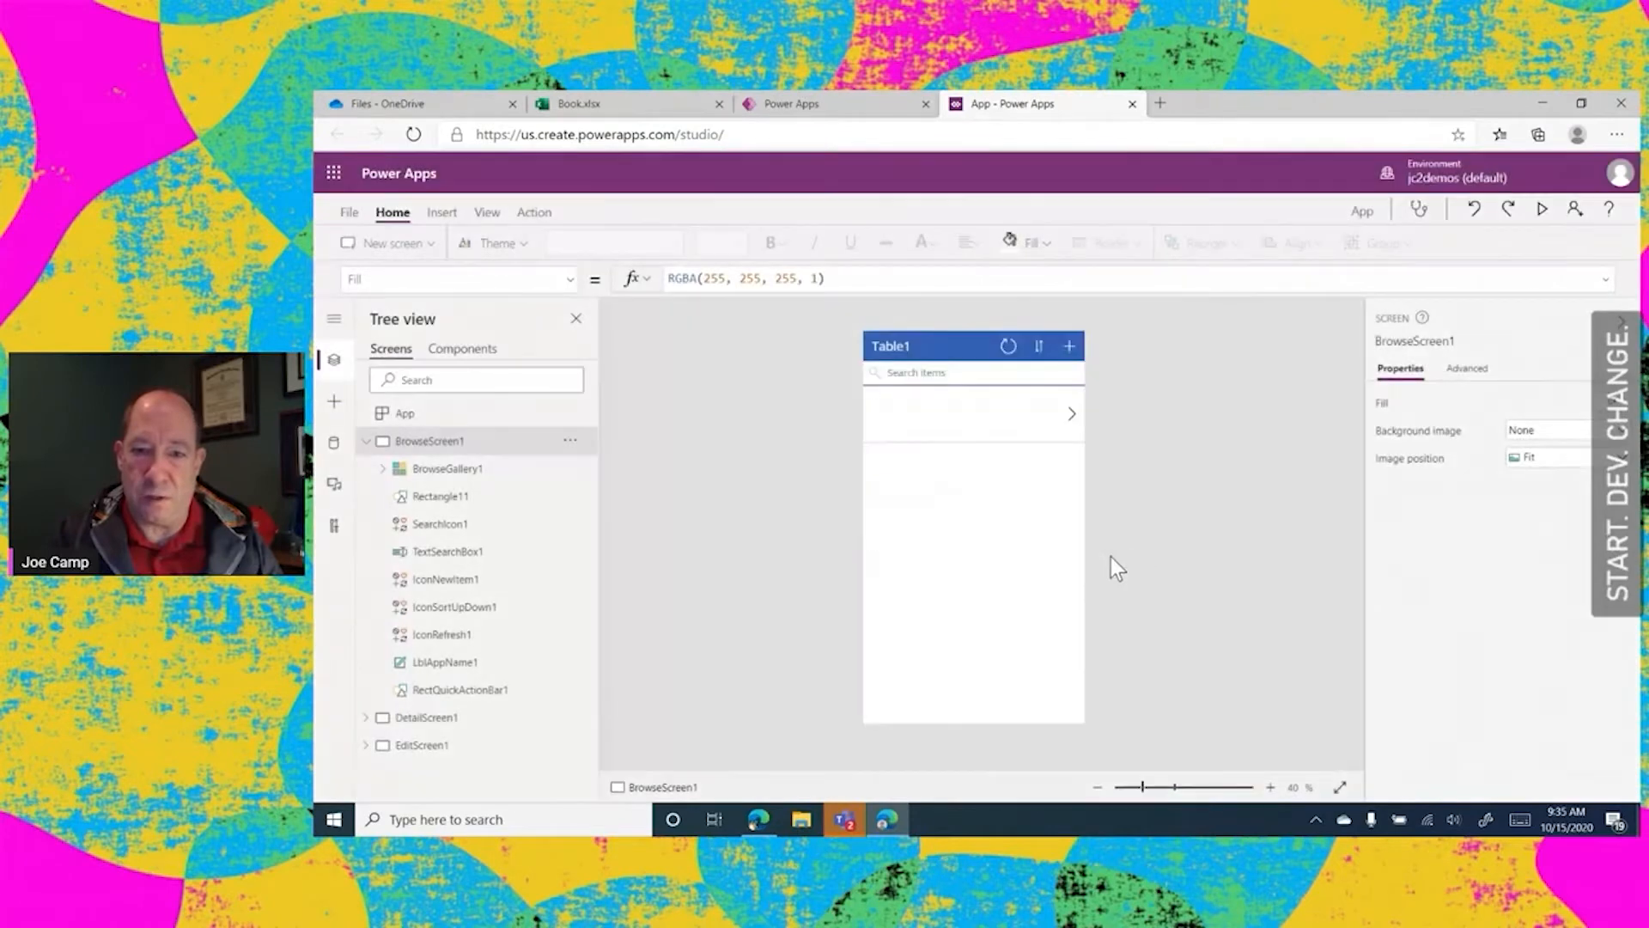
{"action": "left_click", "coordinate": [1134, 105]}
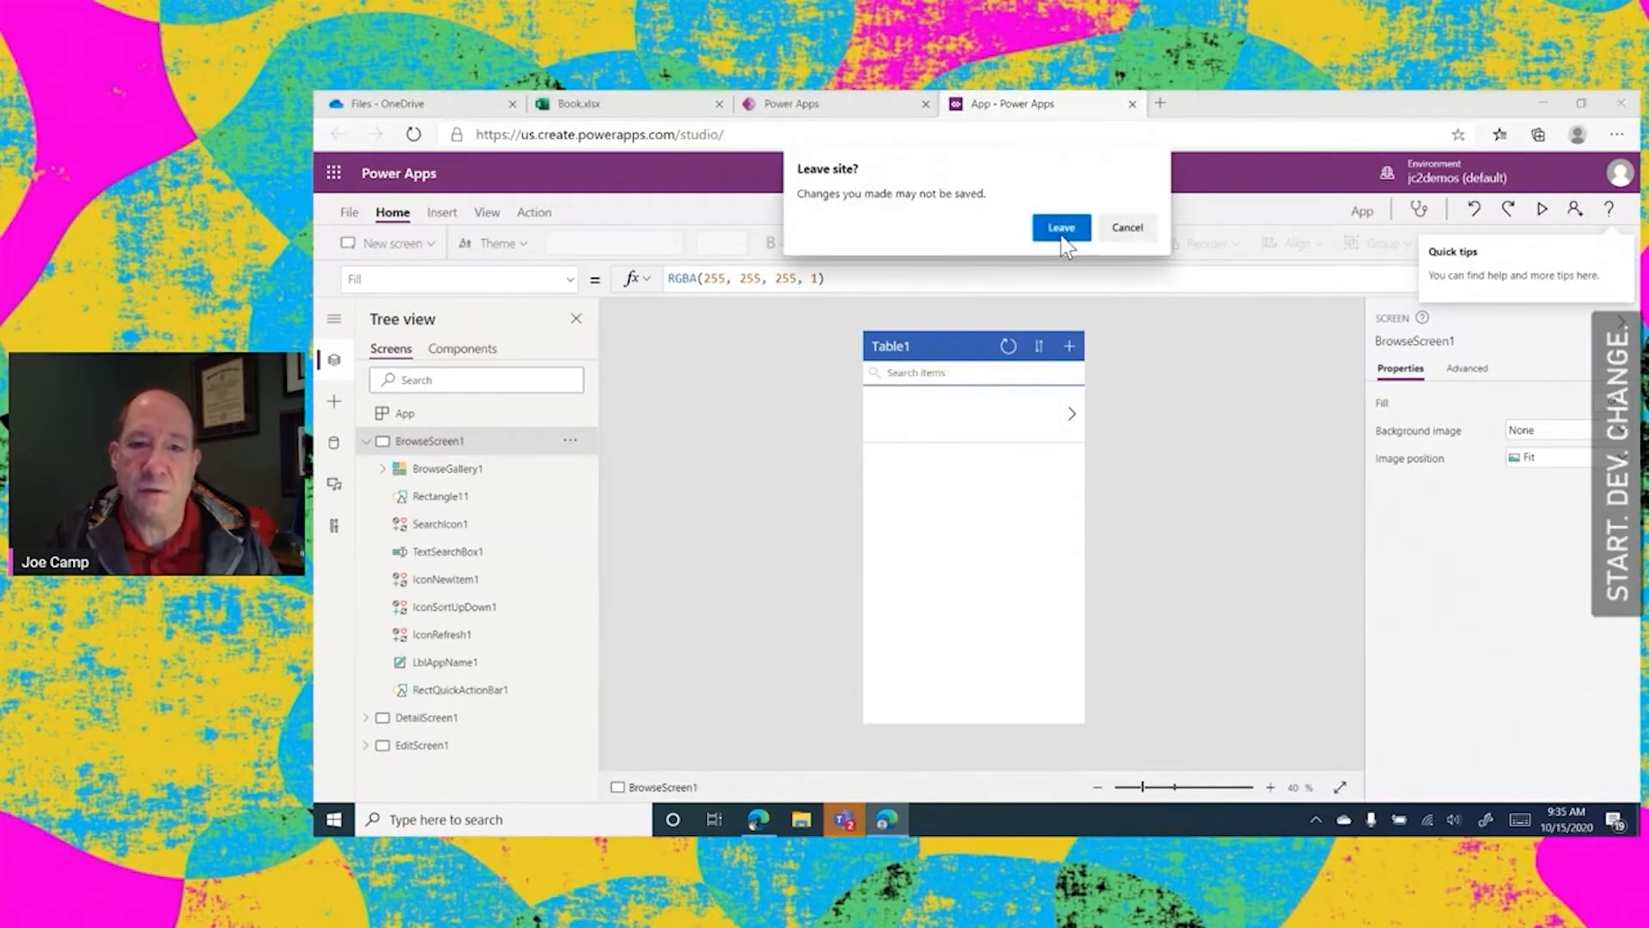
{"action": "left_click", "coordinate": [1061, 229]}
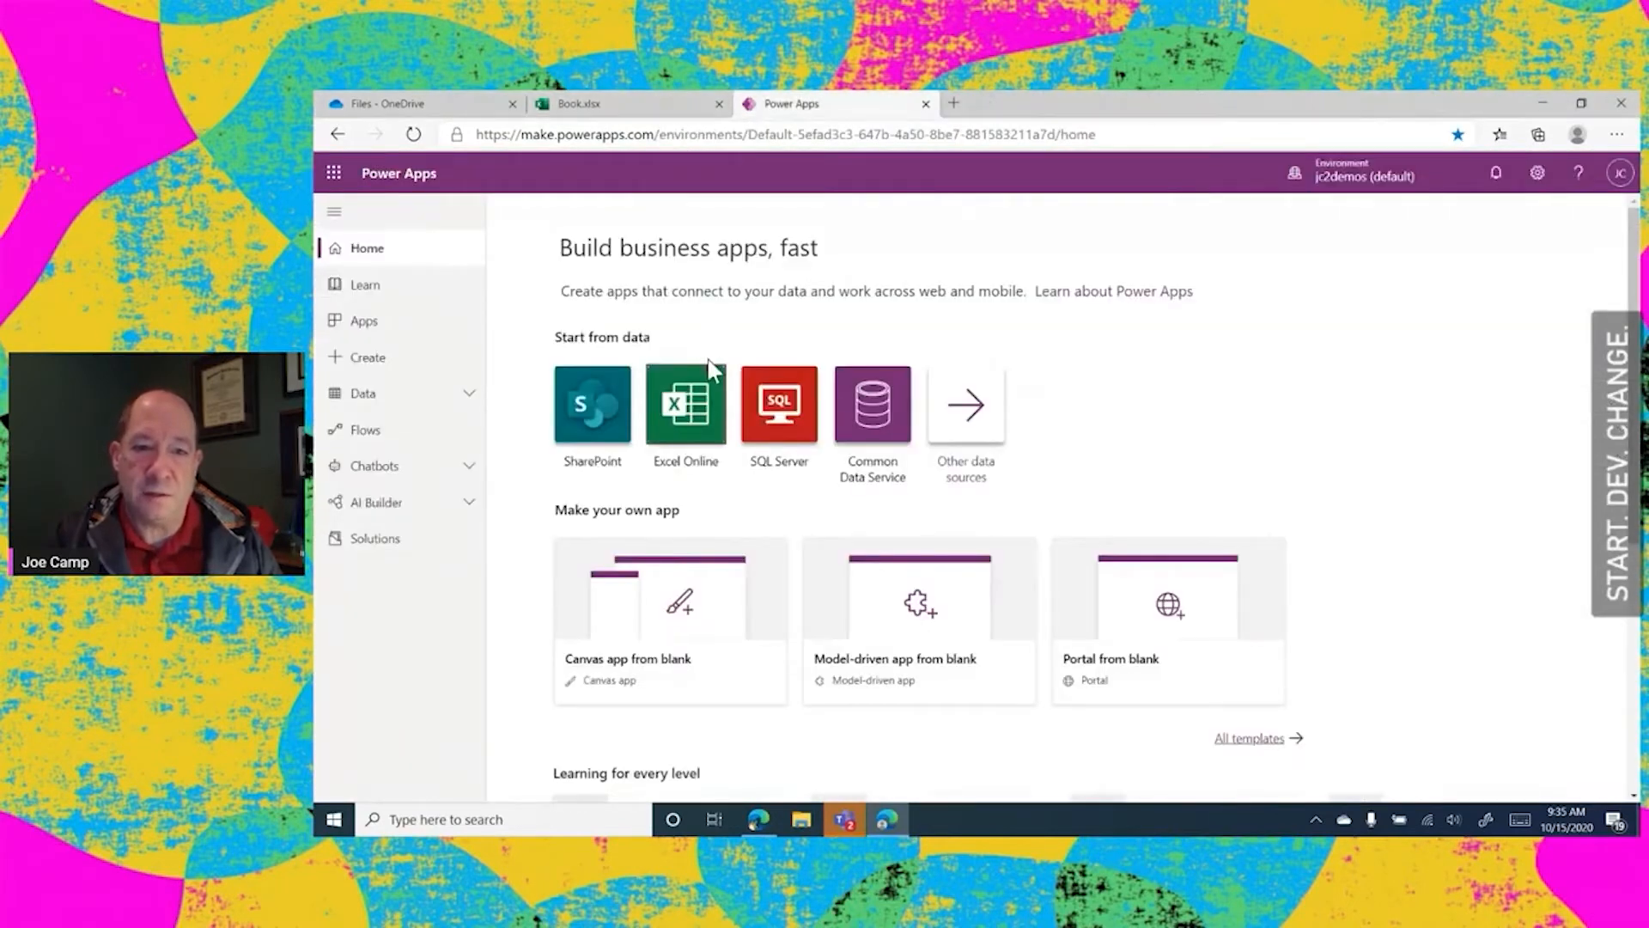
Generate another app from Table1 of SDC Demo 4.xlsx in OneDrive for Business and close it without saving
{"action": "left_click", "coordinate": [694, 406]}
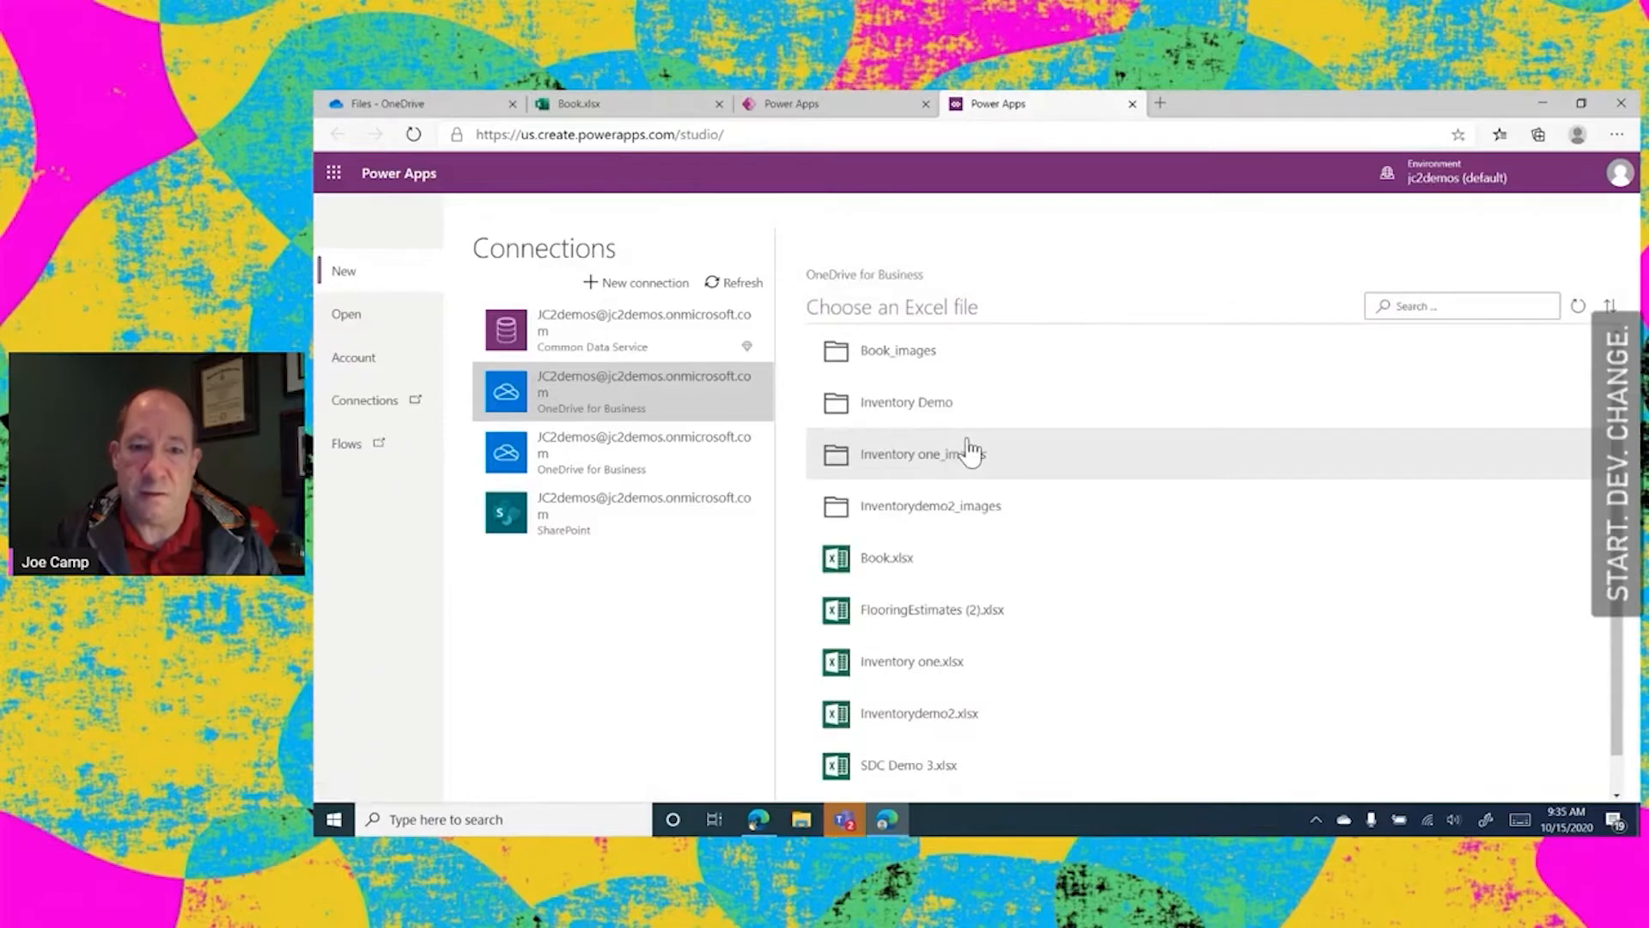
{"action": "scroll", "coordinate": [1114, 502], "scroll_direction": "down", "scroll_amount": 1}
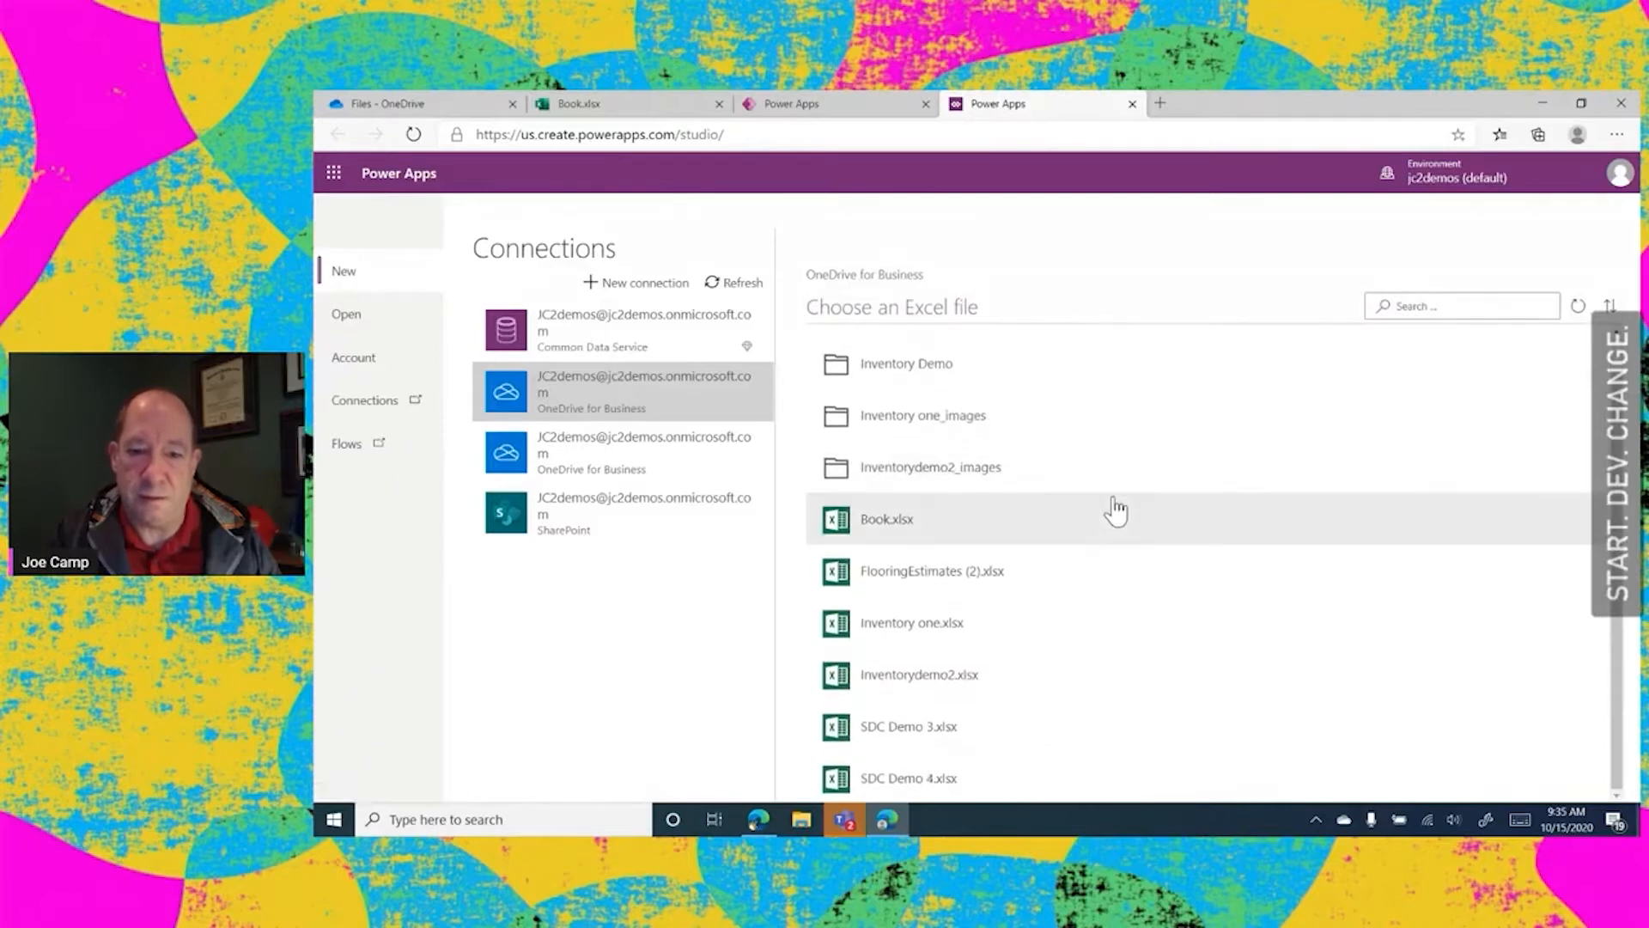
{"action": "left_click", "coordinate": [902, 779]}
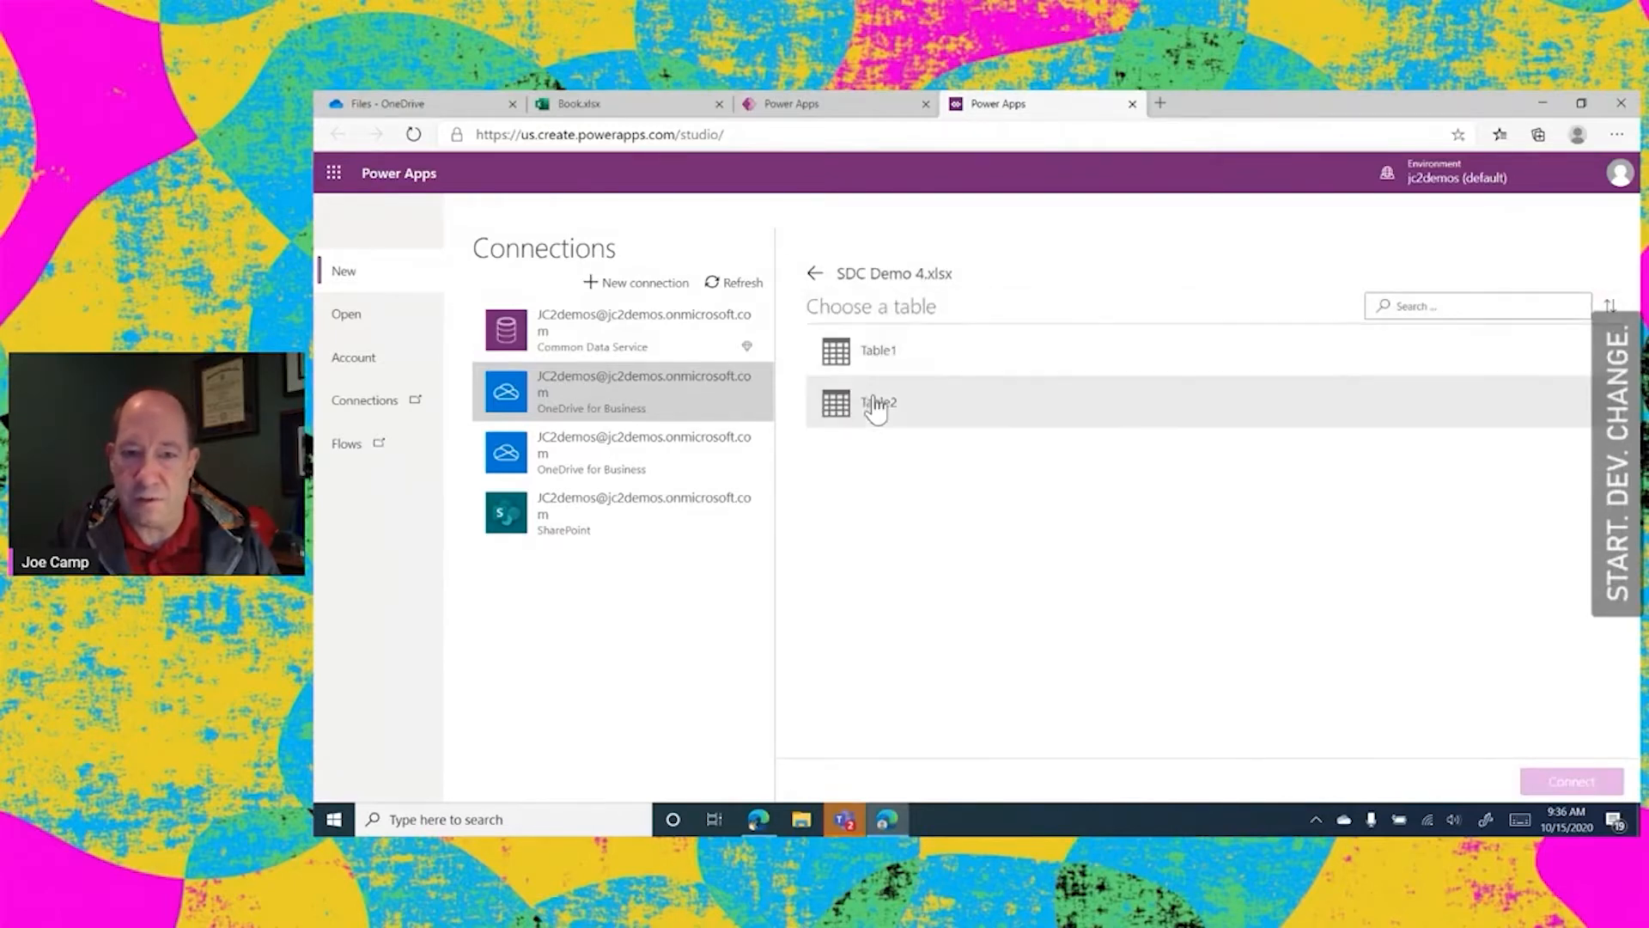
{"action": "left_click", "coordinate": [872, 351]}
{"action": "left_click", "coordinate": [1546, 778]}
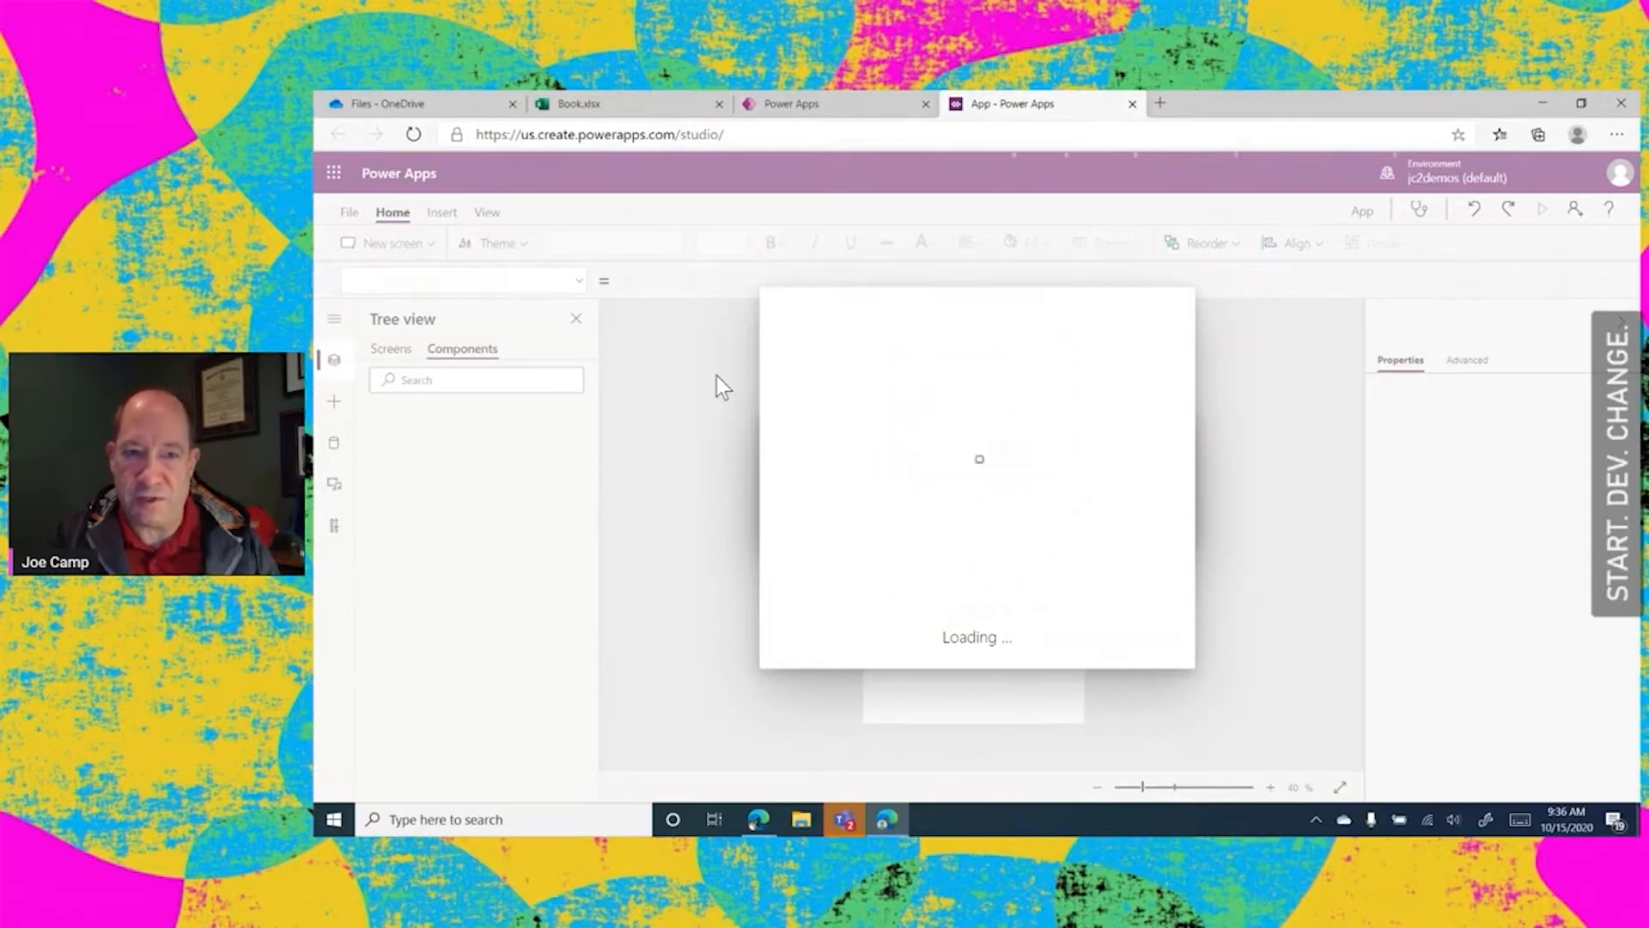
{"action": "left_click", "coordinate": [1132, 103]}
{"action": "left_click", "coordinate": [1061, 226]}
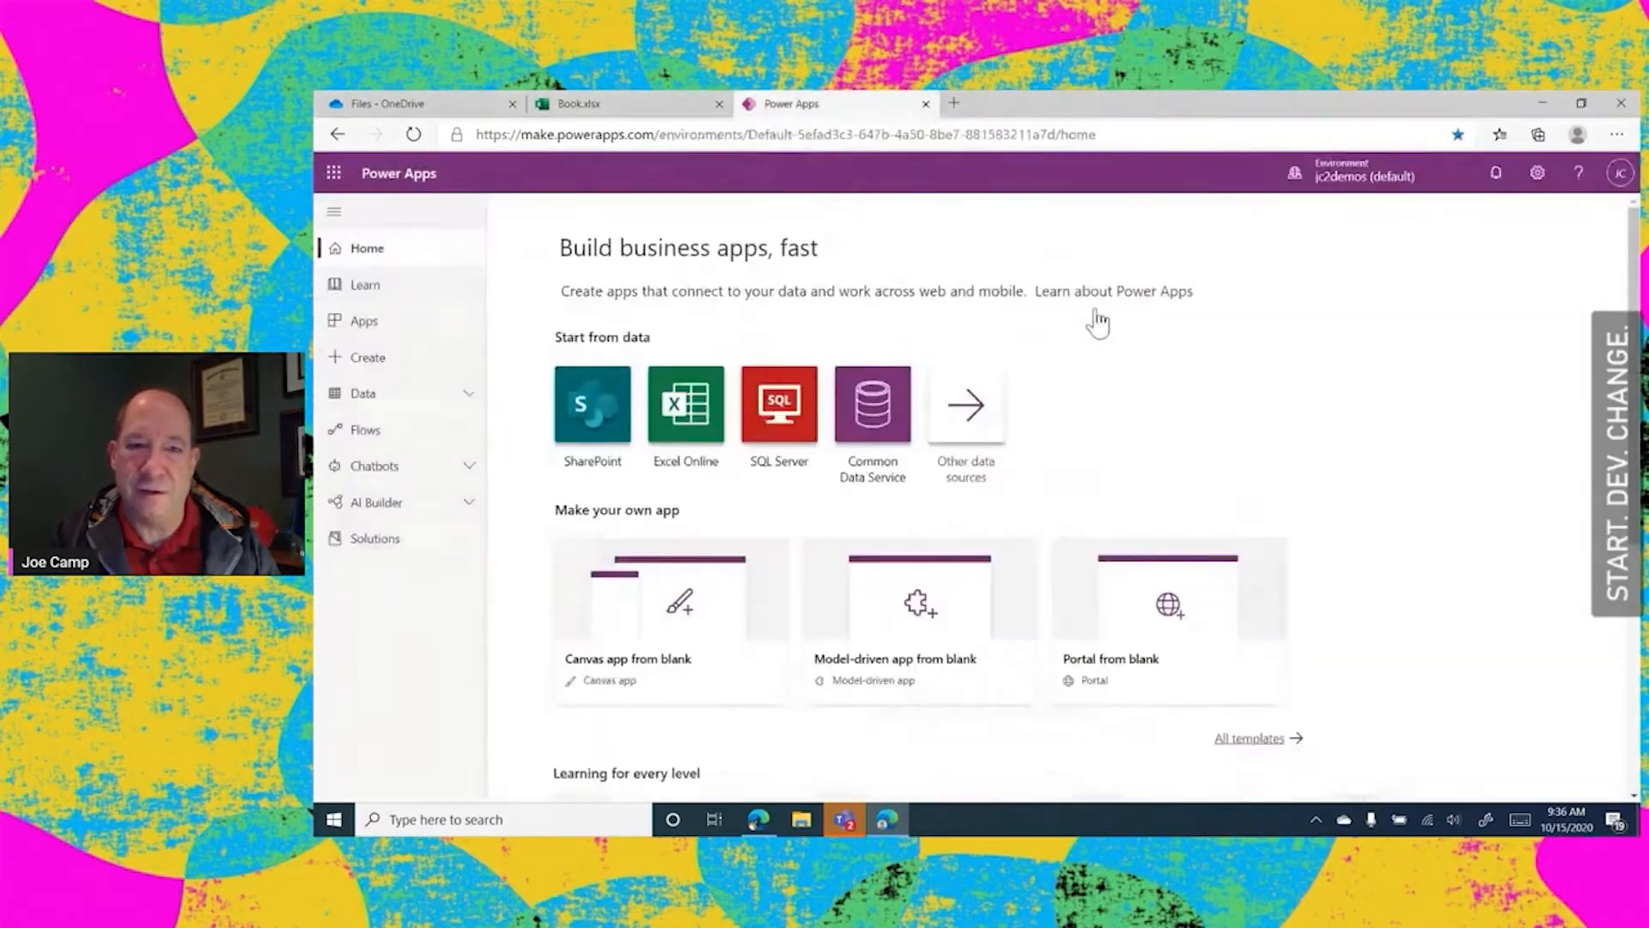
Deselect the table in the Book.xlsx workbook and close the workbook
{"action": "left_click", "coordinate": [618, 98]}
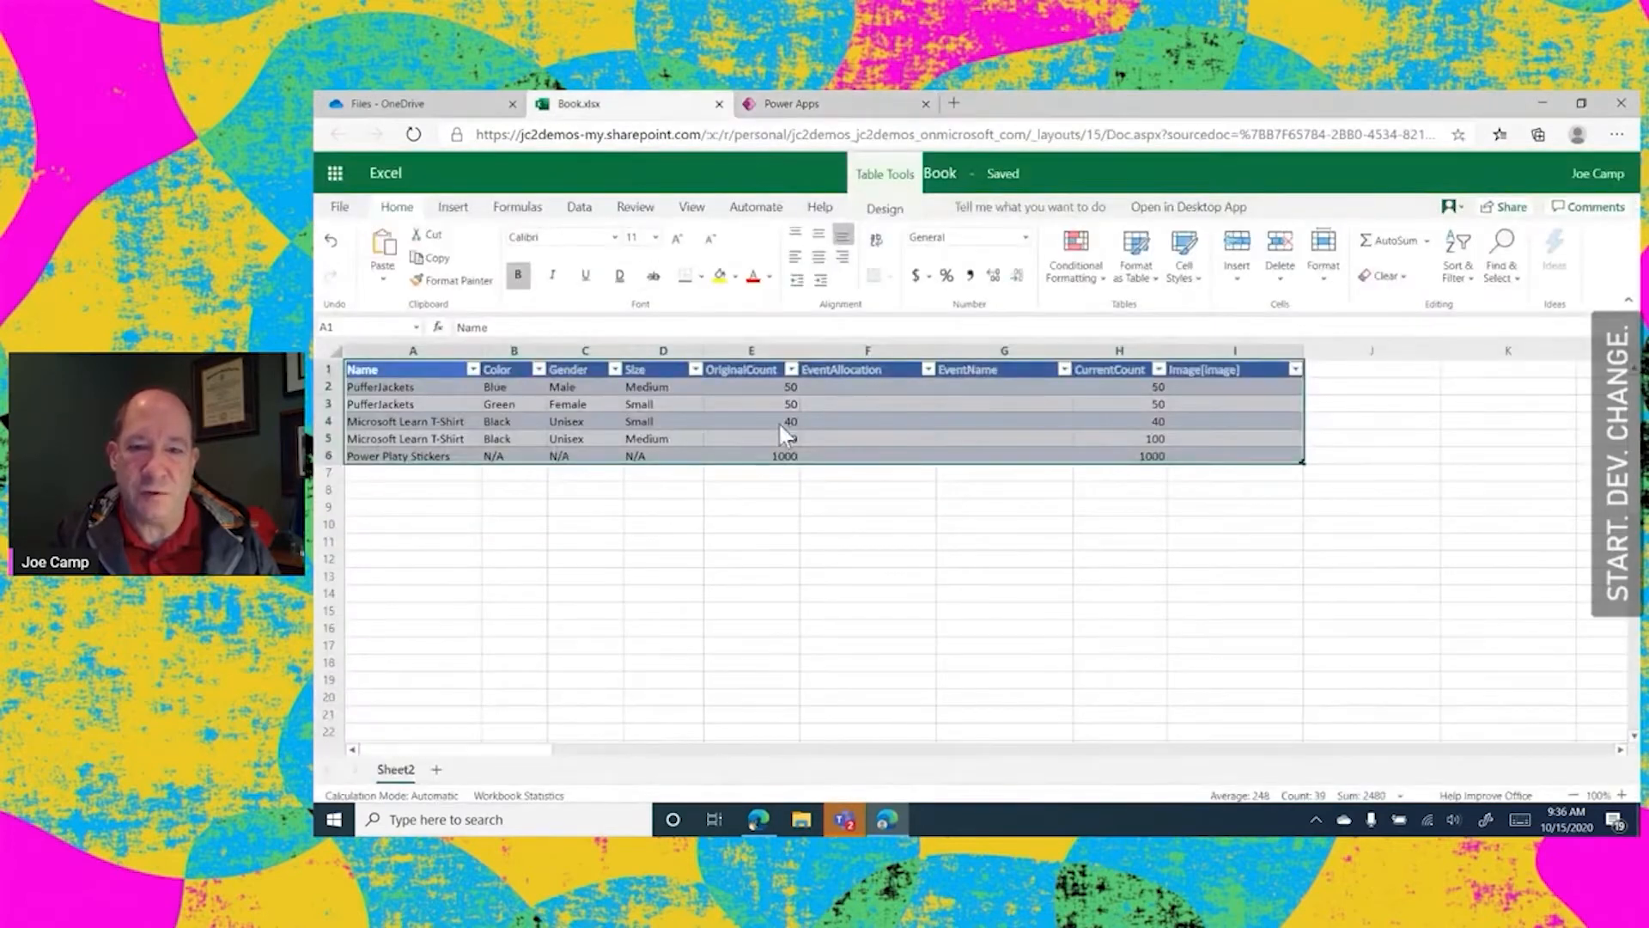
{"action": "left_click", "coordinate": [1048, 572]}
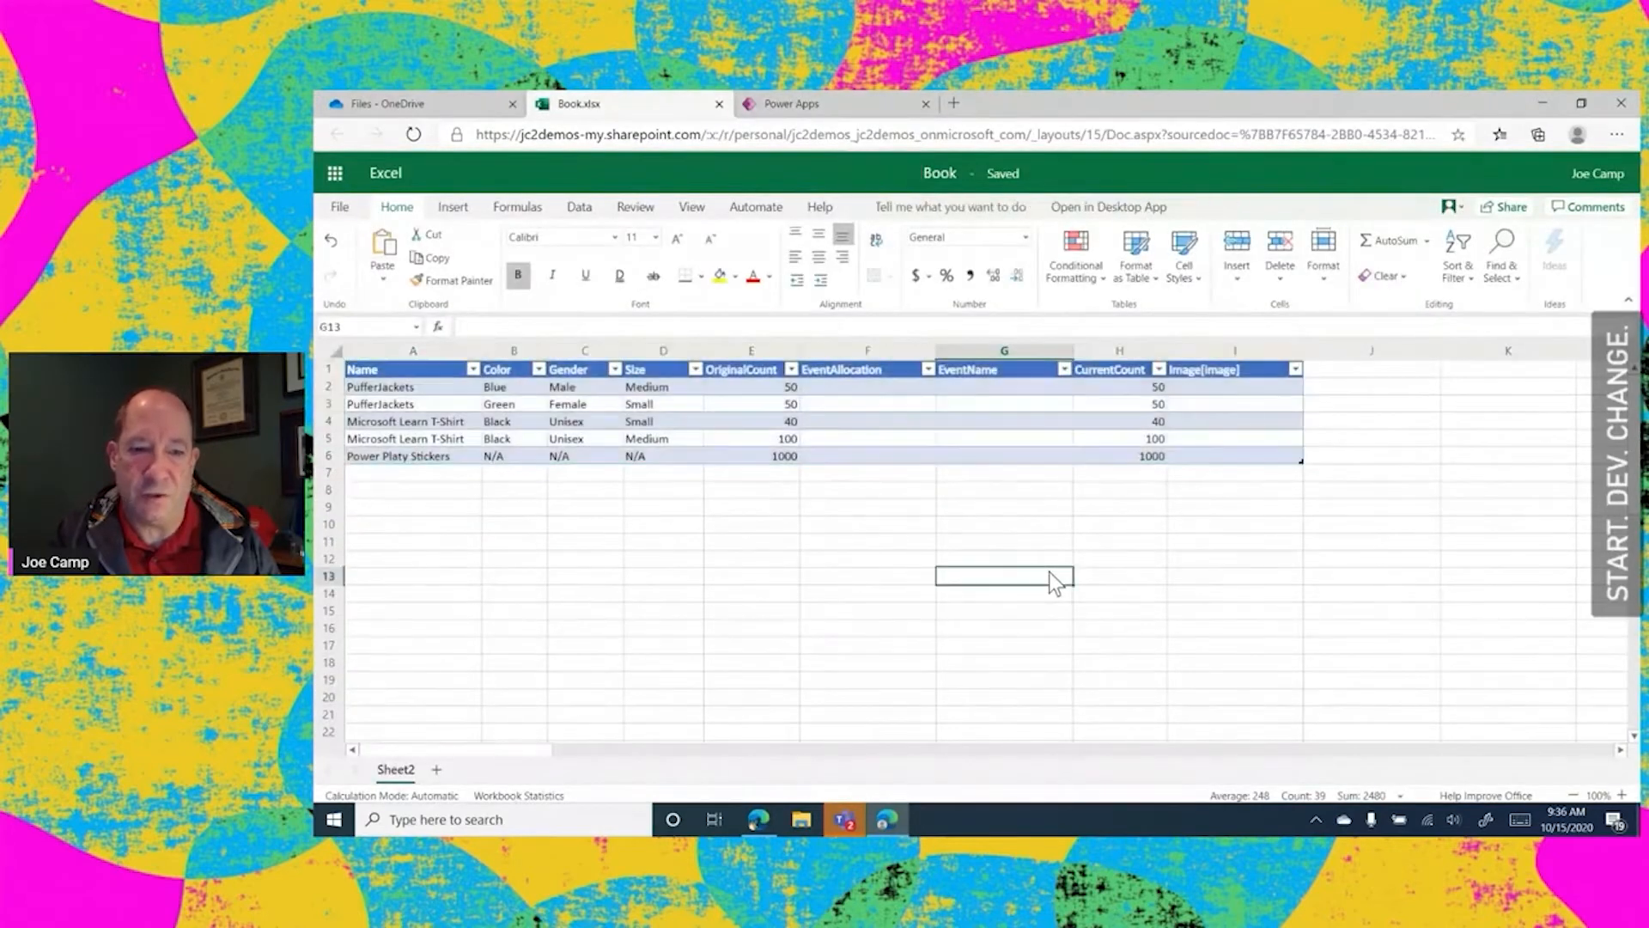
{"action": "left_click", "coordinate": [720, 103]}
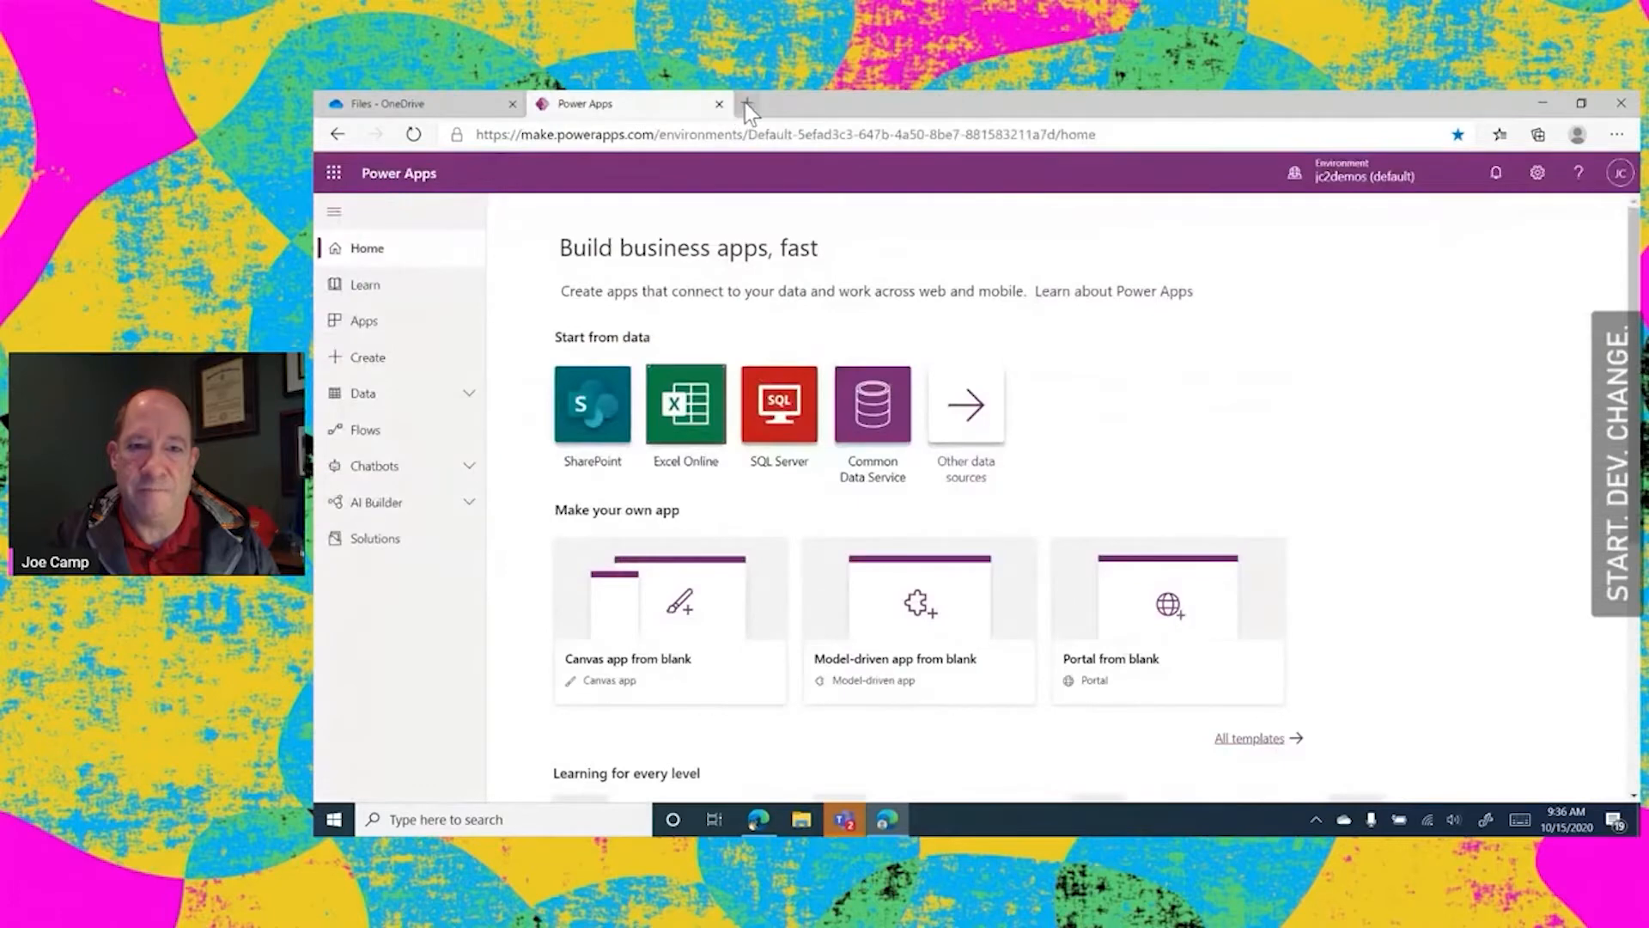
Generate an app from Table1 of Book.xlsx in OneDrive for Business and select the browse gallery's subtitle label
{"action": "left_click", "coordinate": [695, 425]}
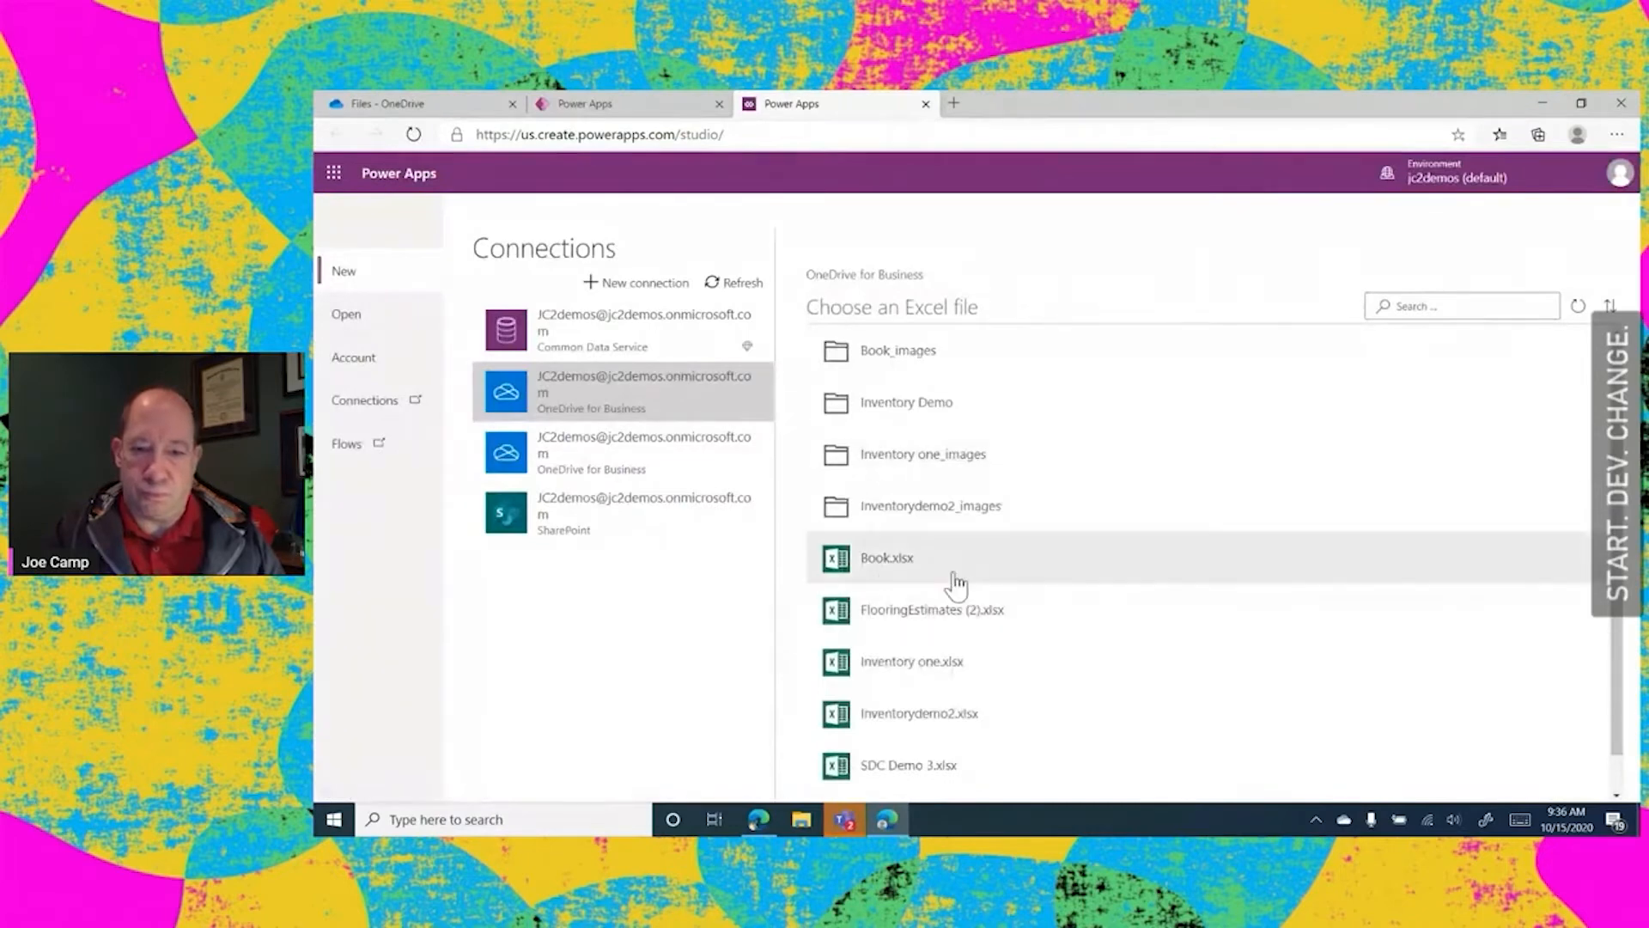
{"action": "left_click", "coordinate": [884, 571]}
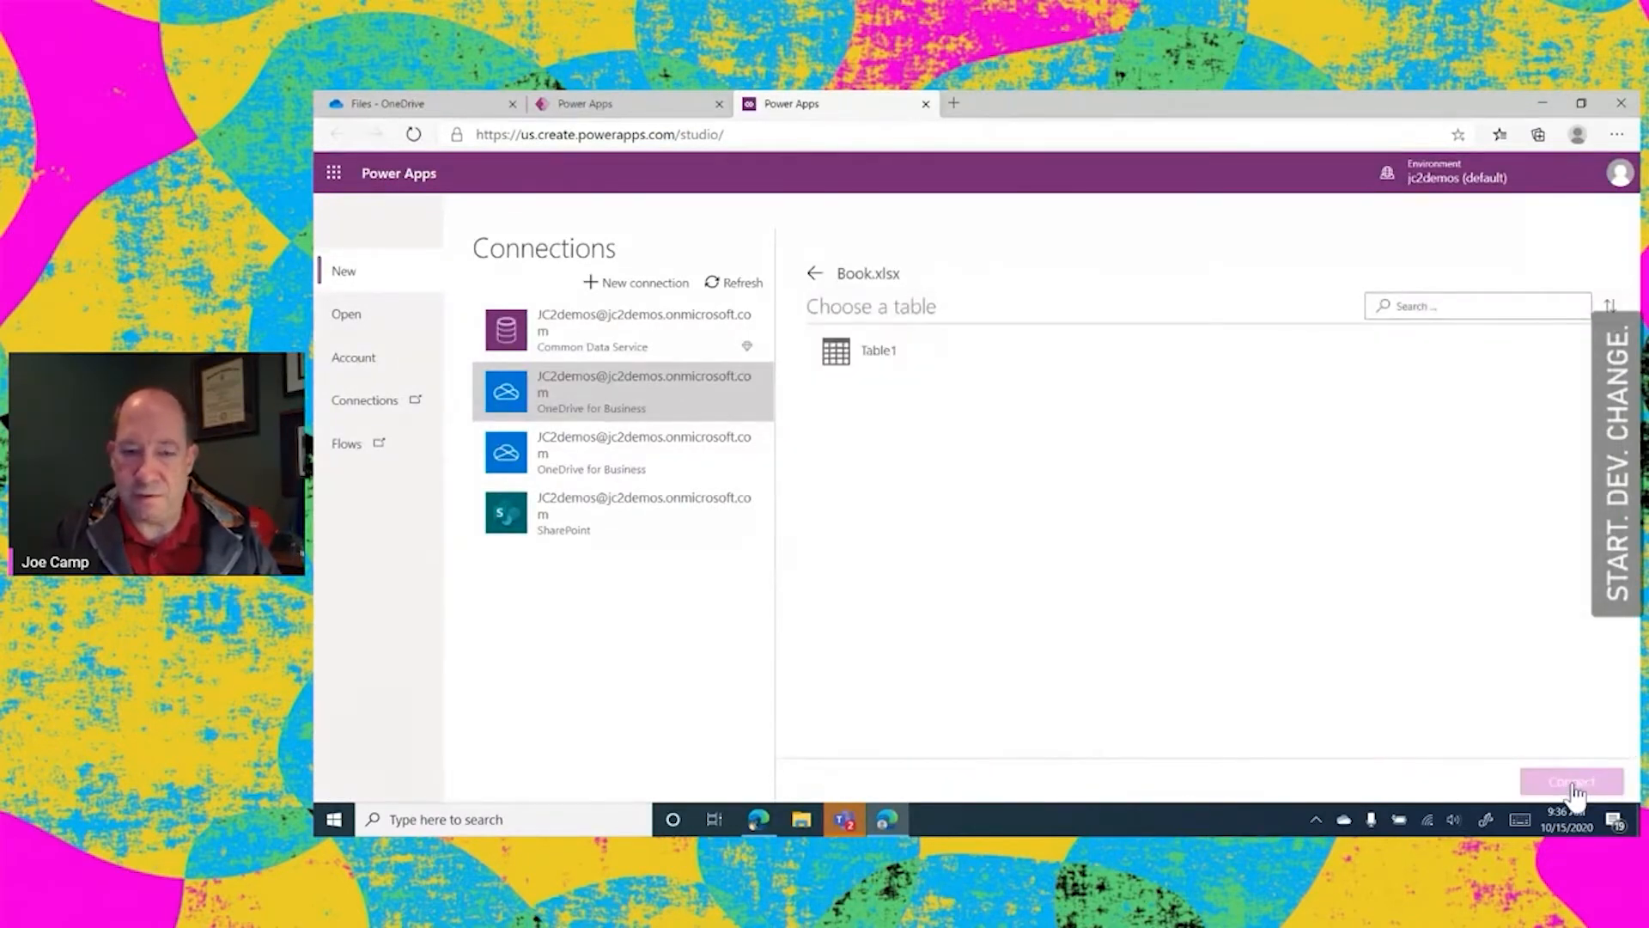
{"action": "left_click", "coordinate": [876, 358]}
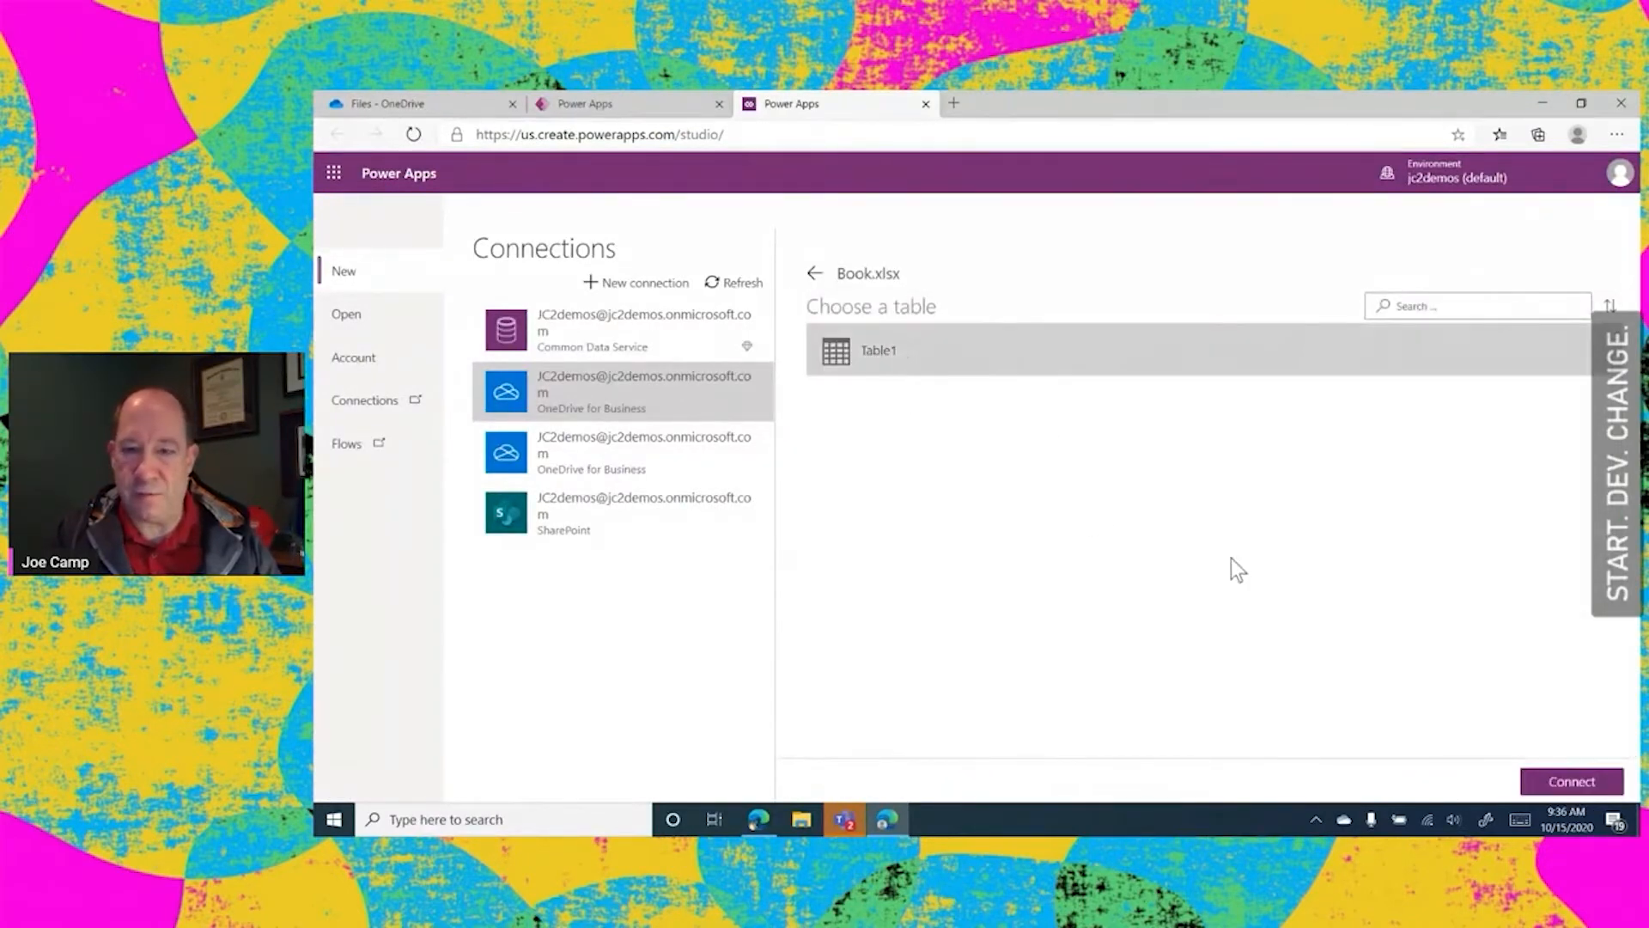
{"action": "left_click", "coordinate": [1583, 783]}
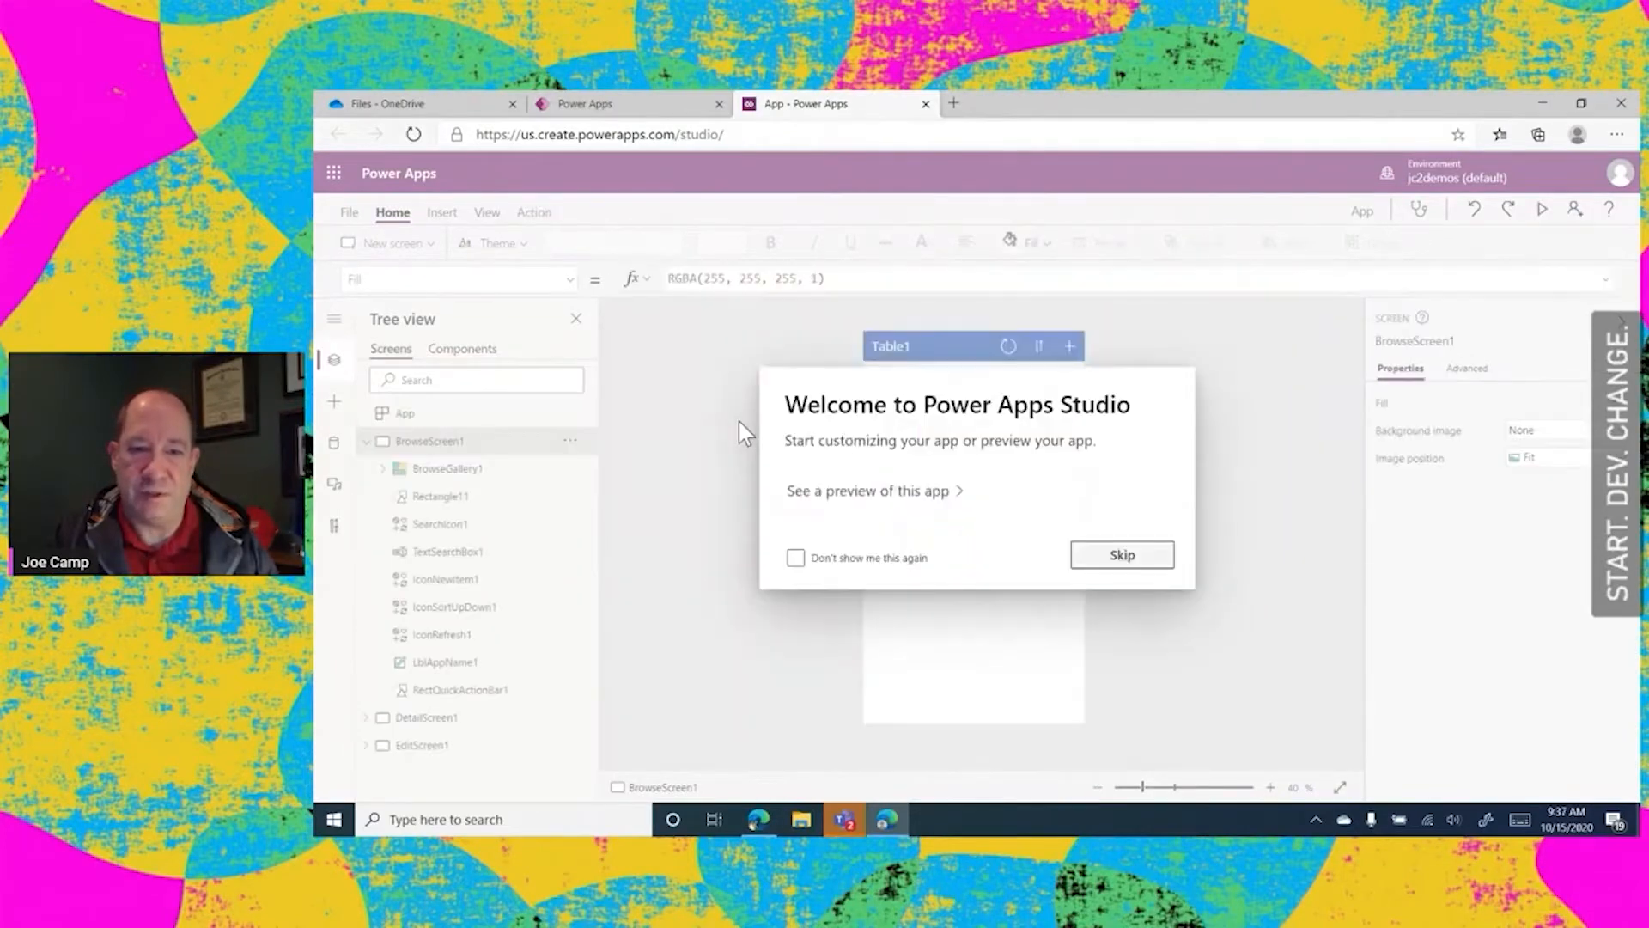
{"action": "left_click", "coordinate": [1132, 558]}
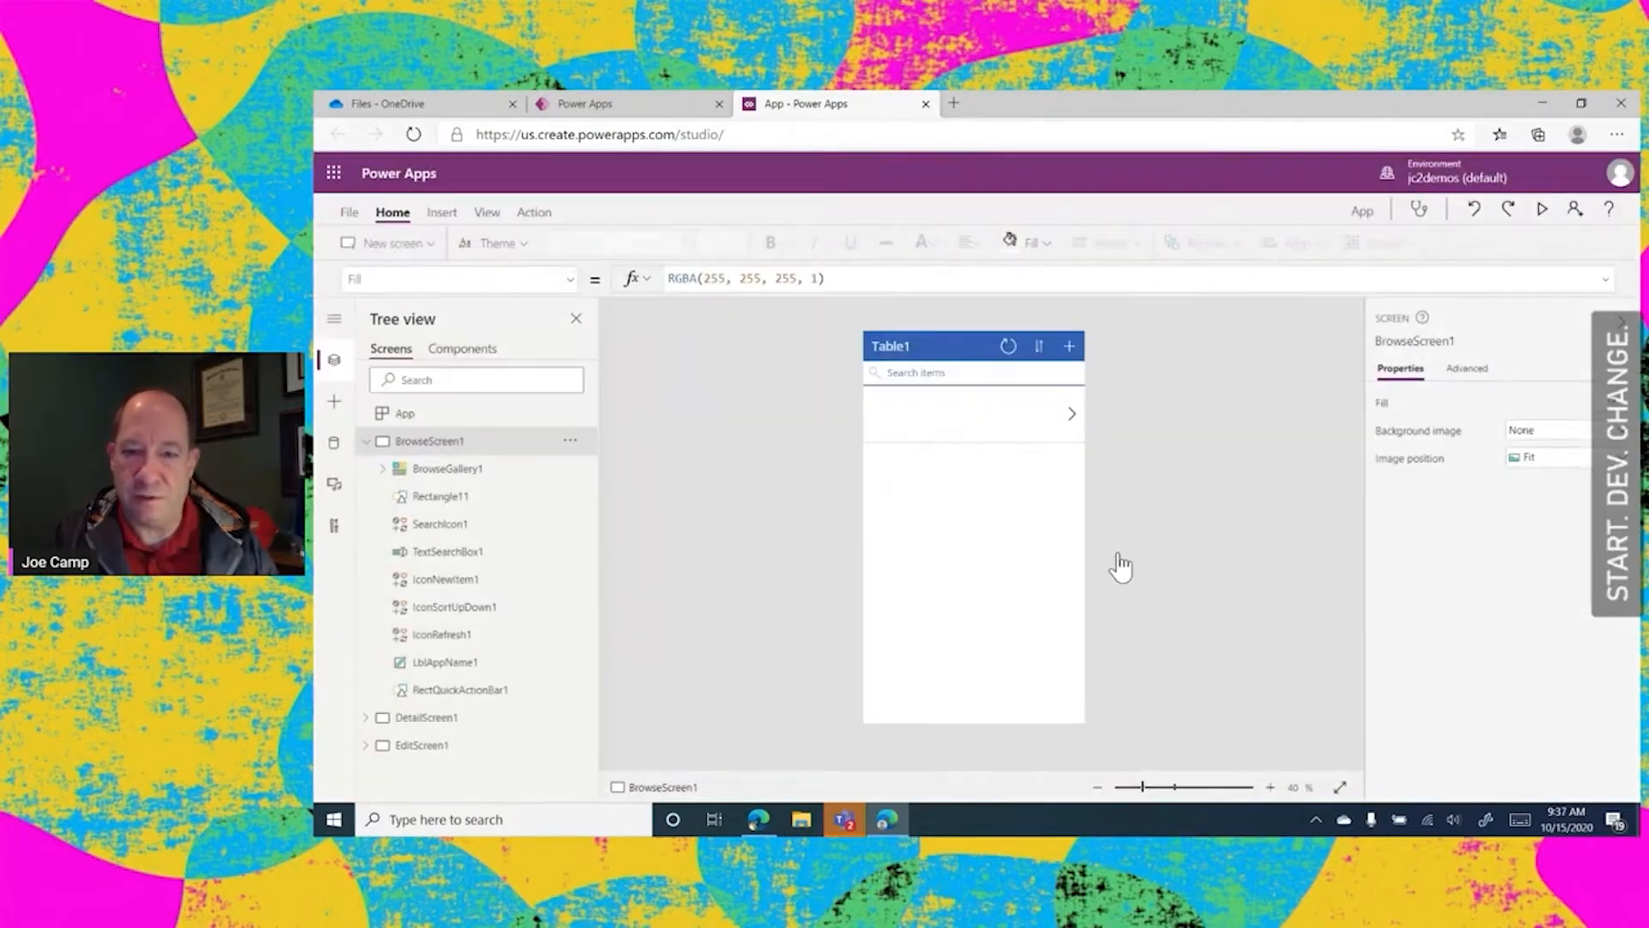
{"action": "left_click", "coordinate": [935, 409]}
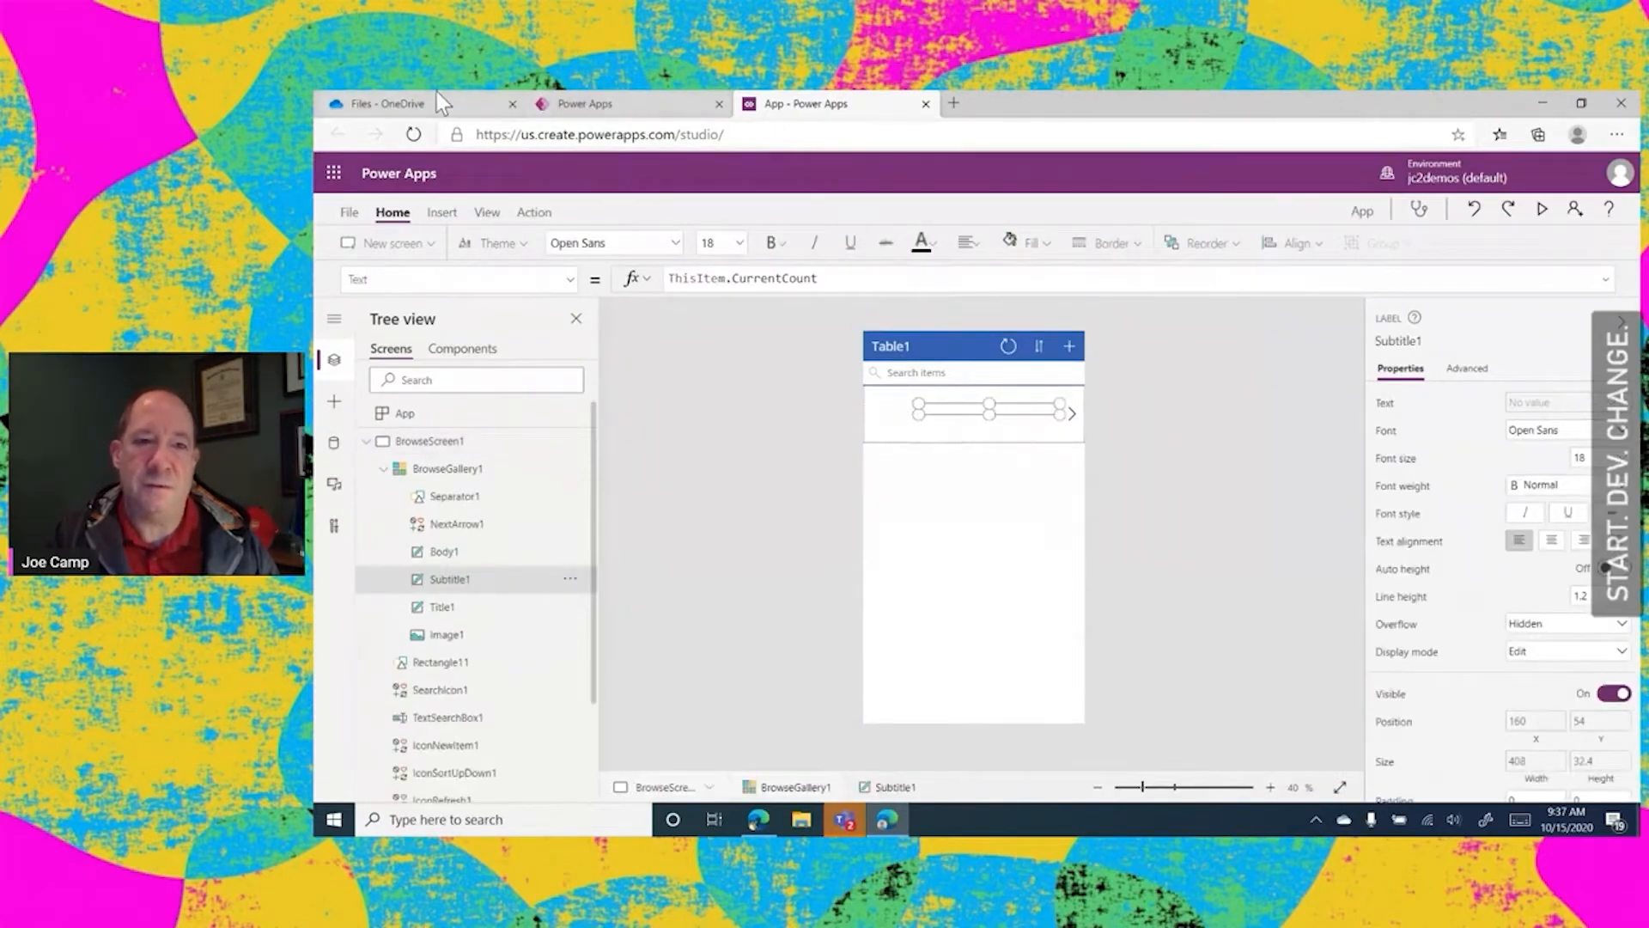
Open Book.xlsx from the OneDrive files and deselect its table to check the inventory data
{"action": "left_click", "coordinate": [400, 99]}
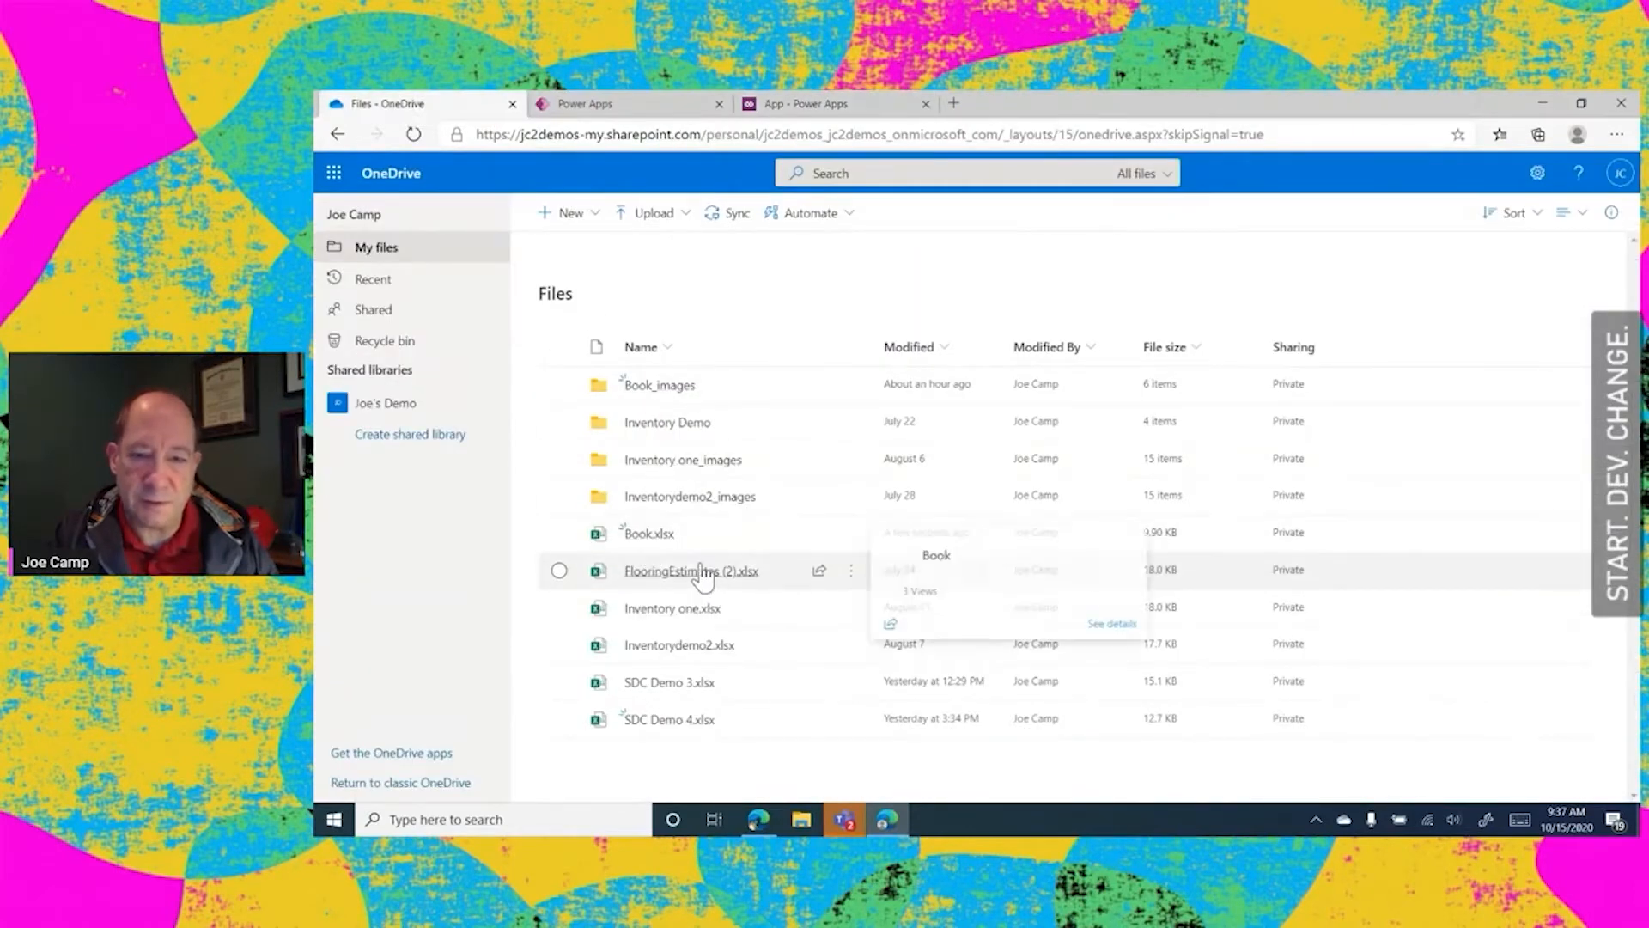
{"action": "left_click", "coordinate": [648, 533]}
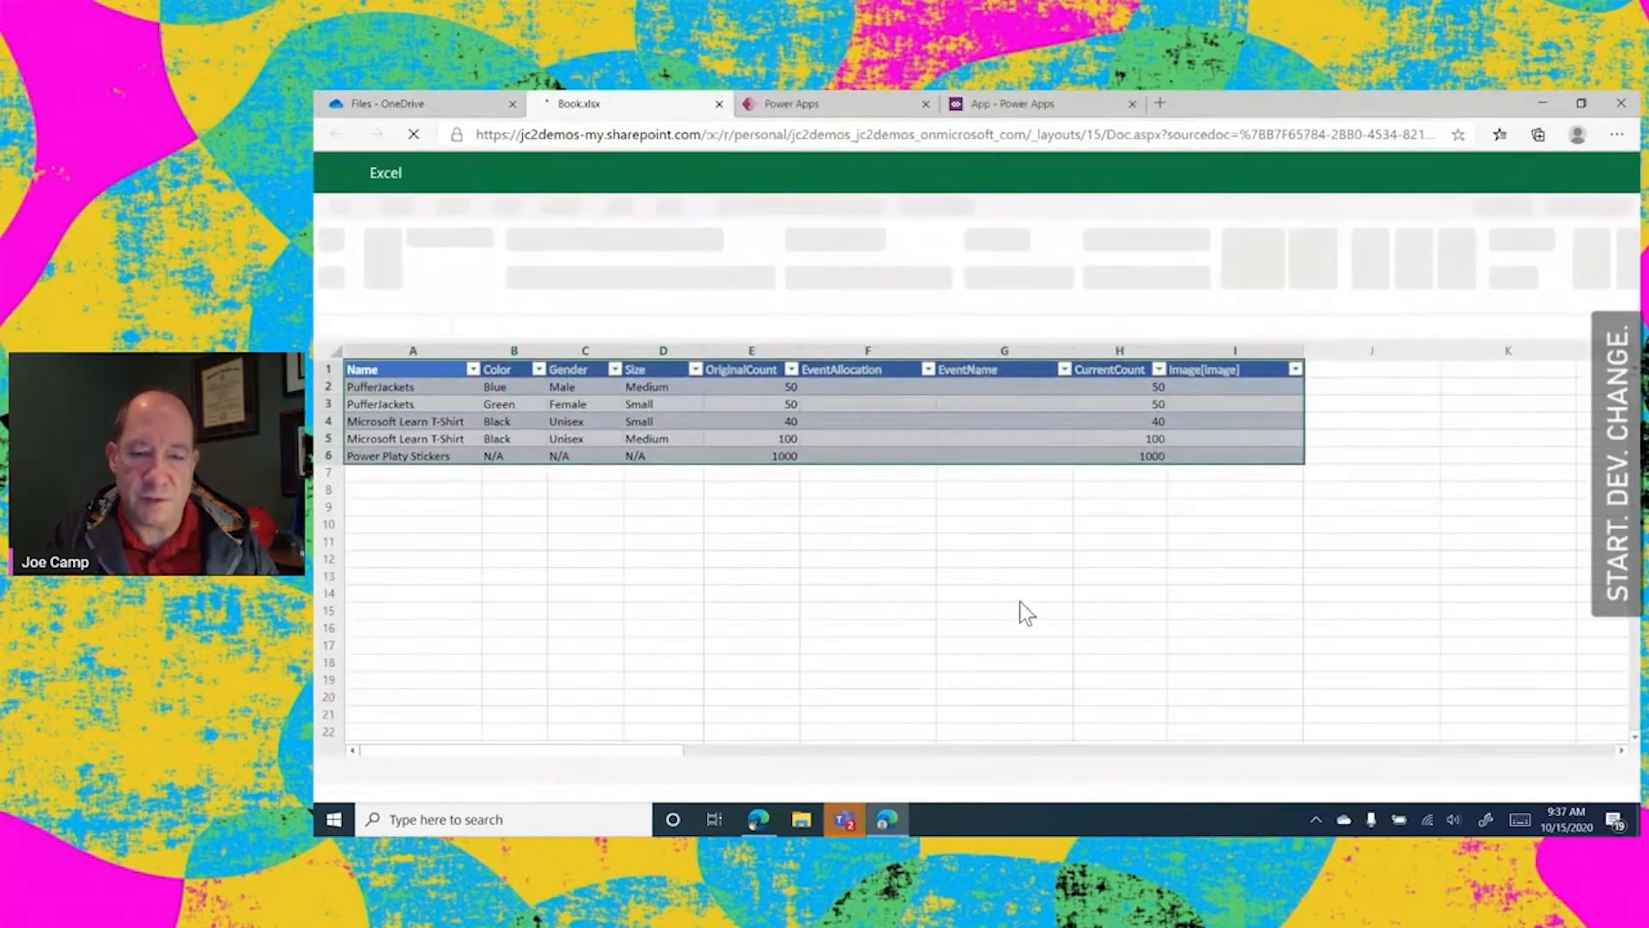
{"action": "left_click_drag", "start_coordinate": [1022, 613], "coordinate": [1010, 584]}
{"action": "left_click", "coordinate": [979, 453]}
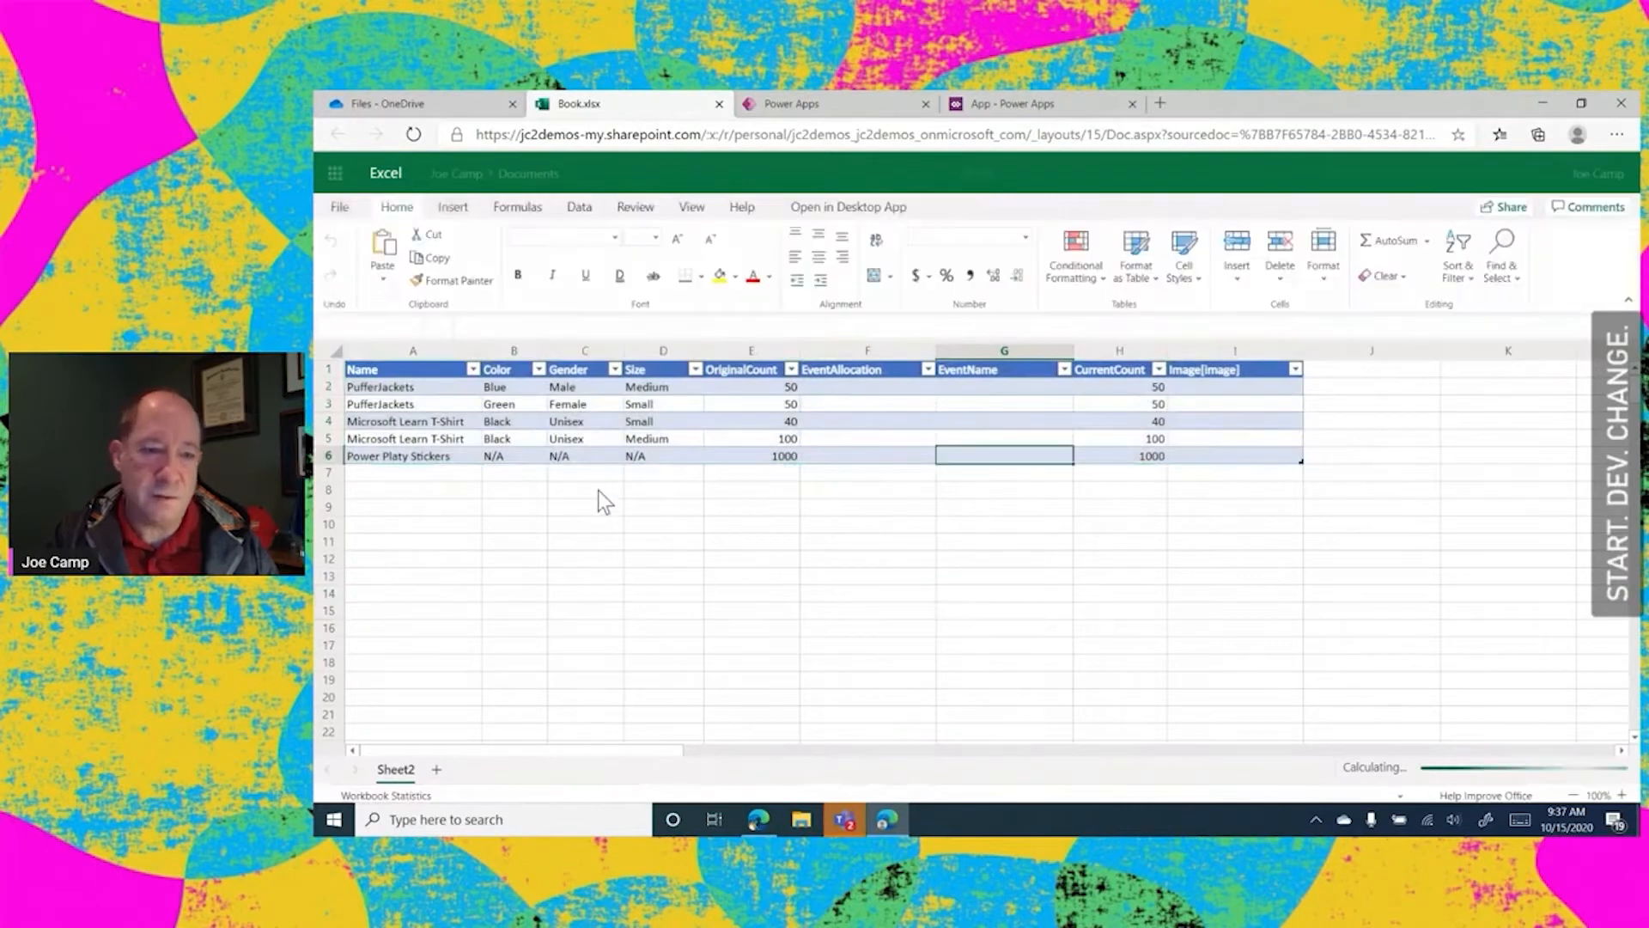
Return to the generated Table1 app and close its studio page without saving
{"action": "left_click", "coordinate": [1059, 101]}
{"action": "left_click", "coordinate": [1131, 104]}
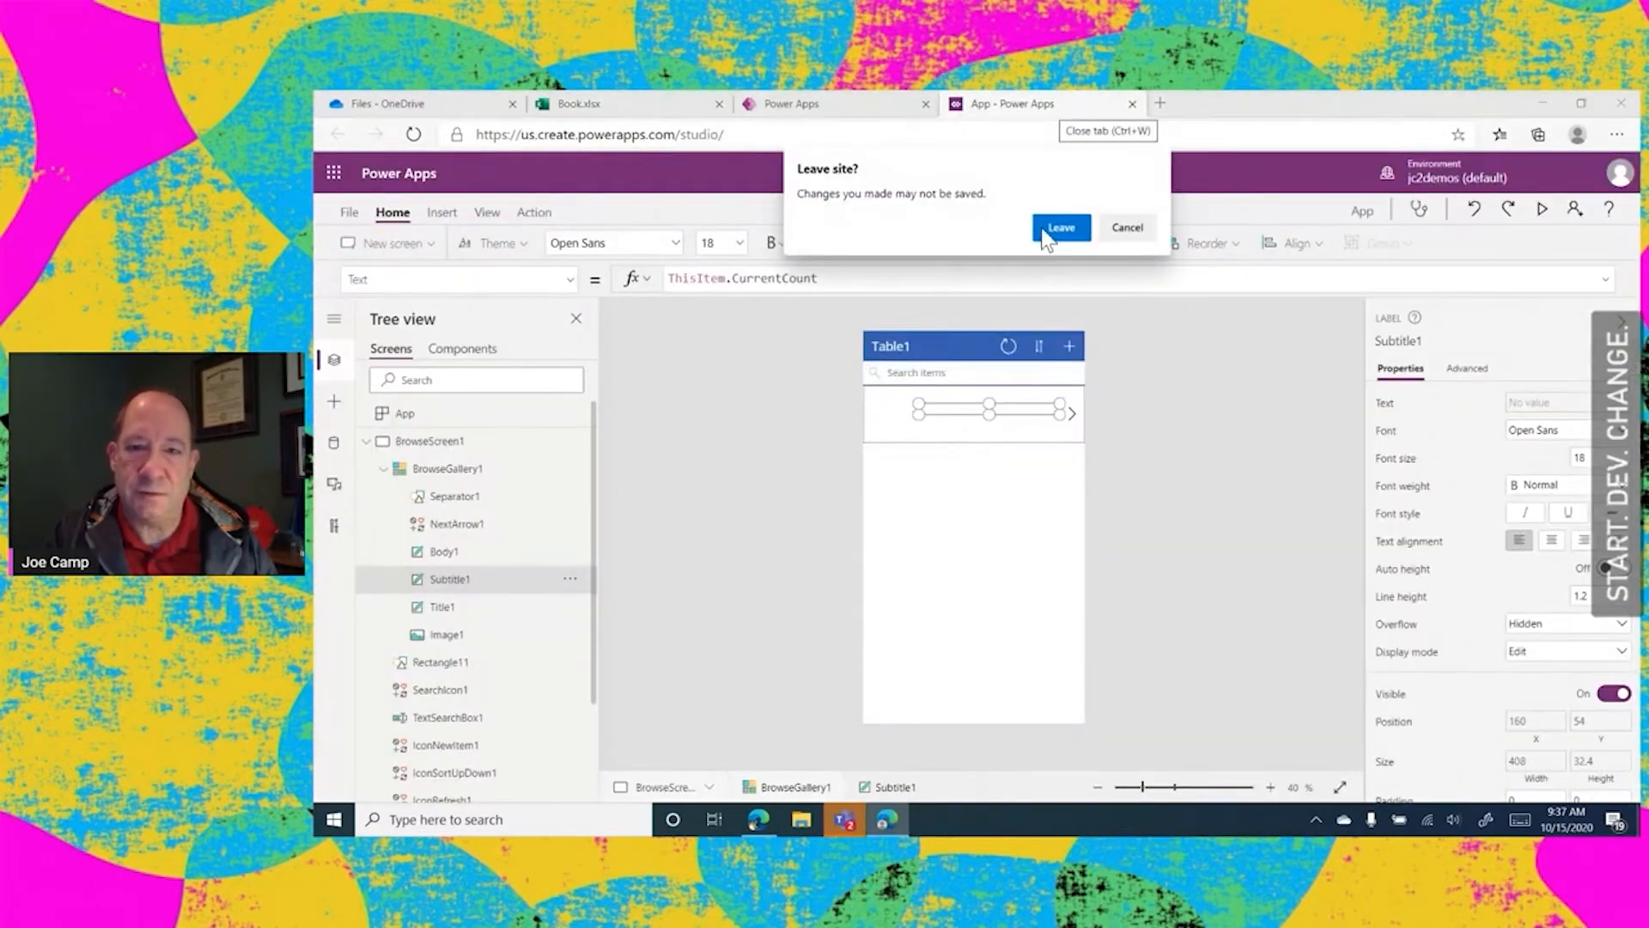
{"action": "left_click", "coordinate": [1061, 227]}
Select Table1 by name in the Book.xlsx workbook to check the range it covers, and deselect it
{"action": "left_click", "coordinate": [656, 110]}
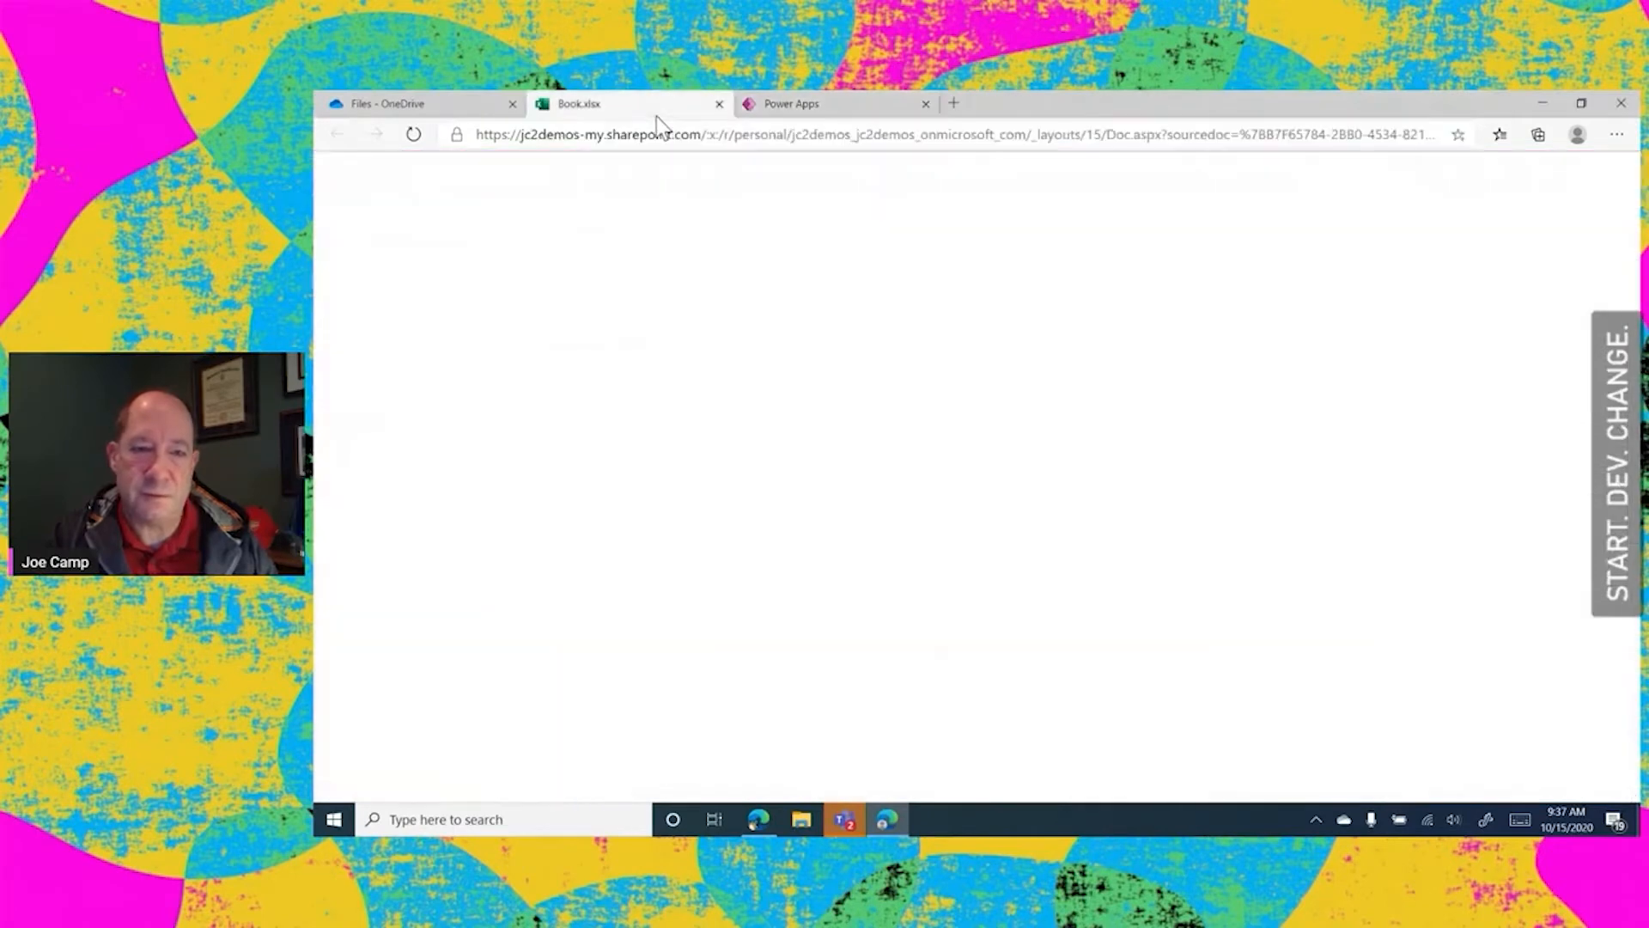
{"action": "left_click", "coordinate": [685, 582]}
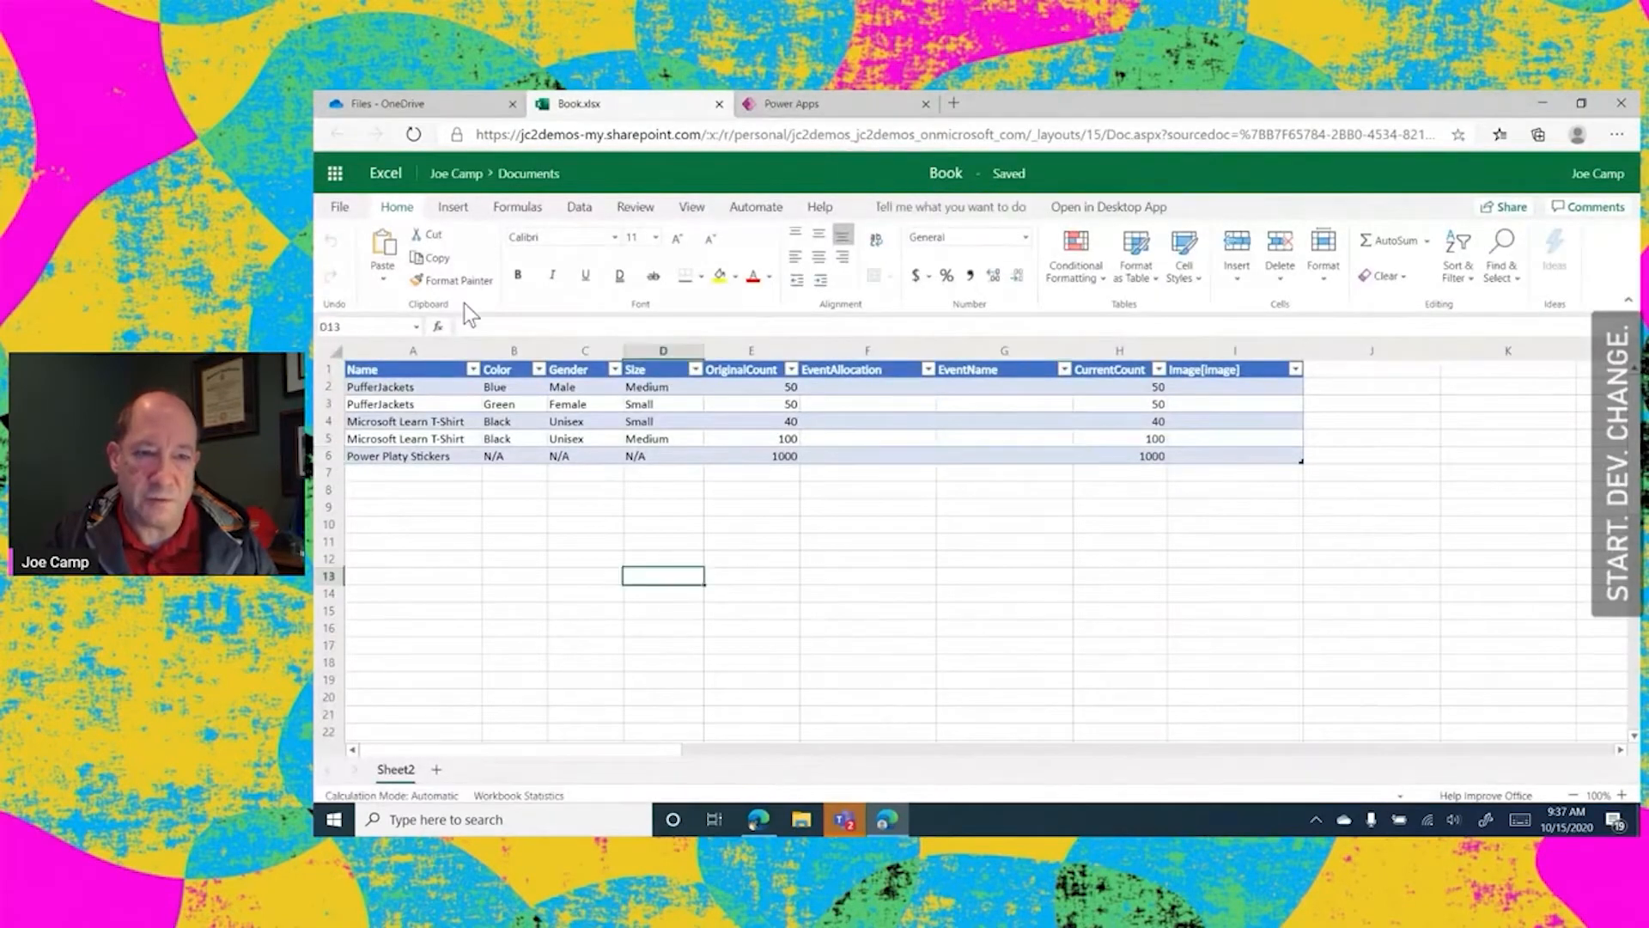
{"action": "left_click", "coordinate": [416, 327]}
{"action": "left_click", "coordinate": [377, 348]}
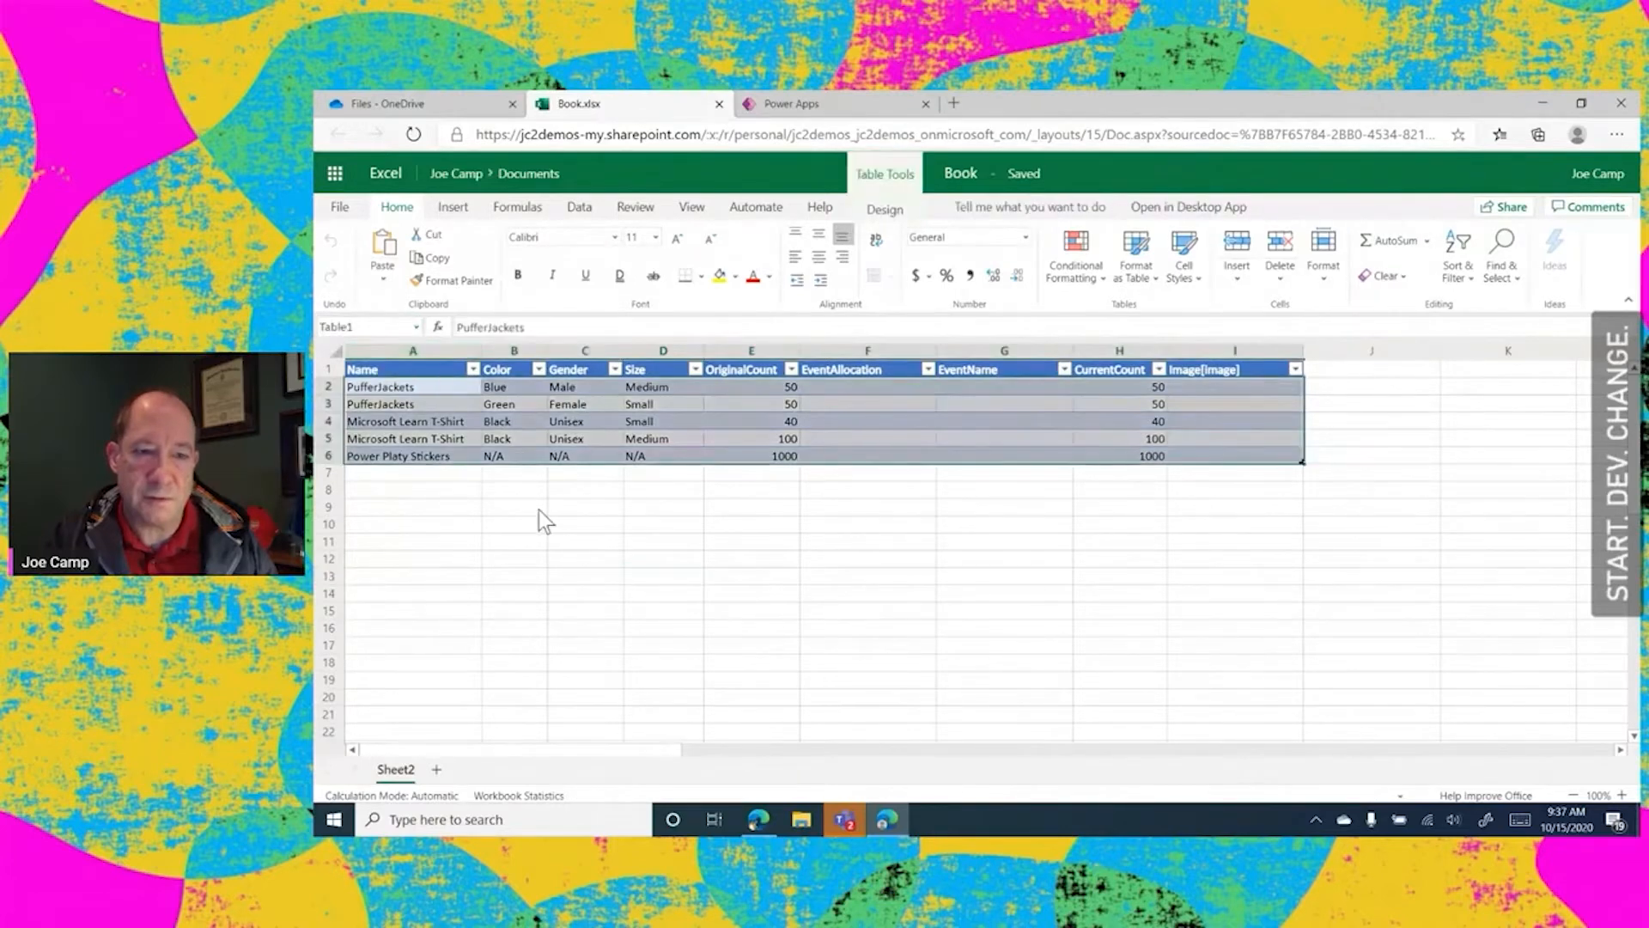
{"action": "left_click", "coordinate": [639, 577]}
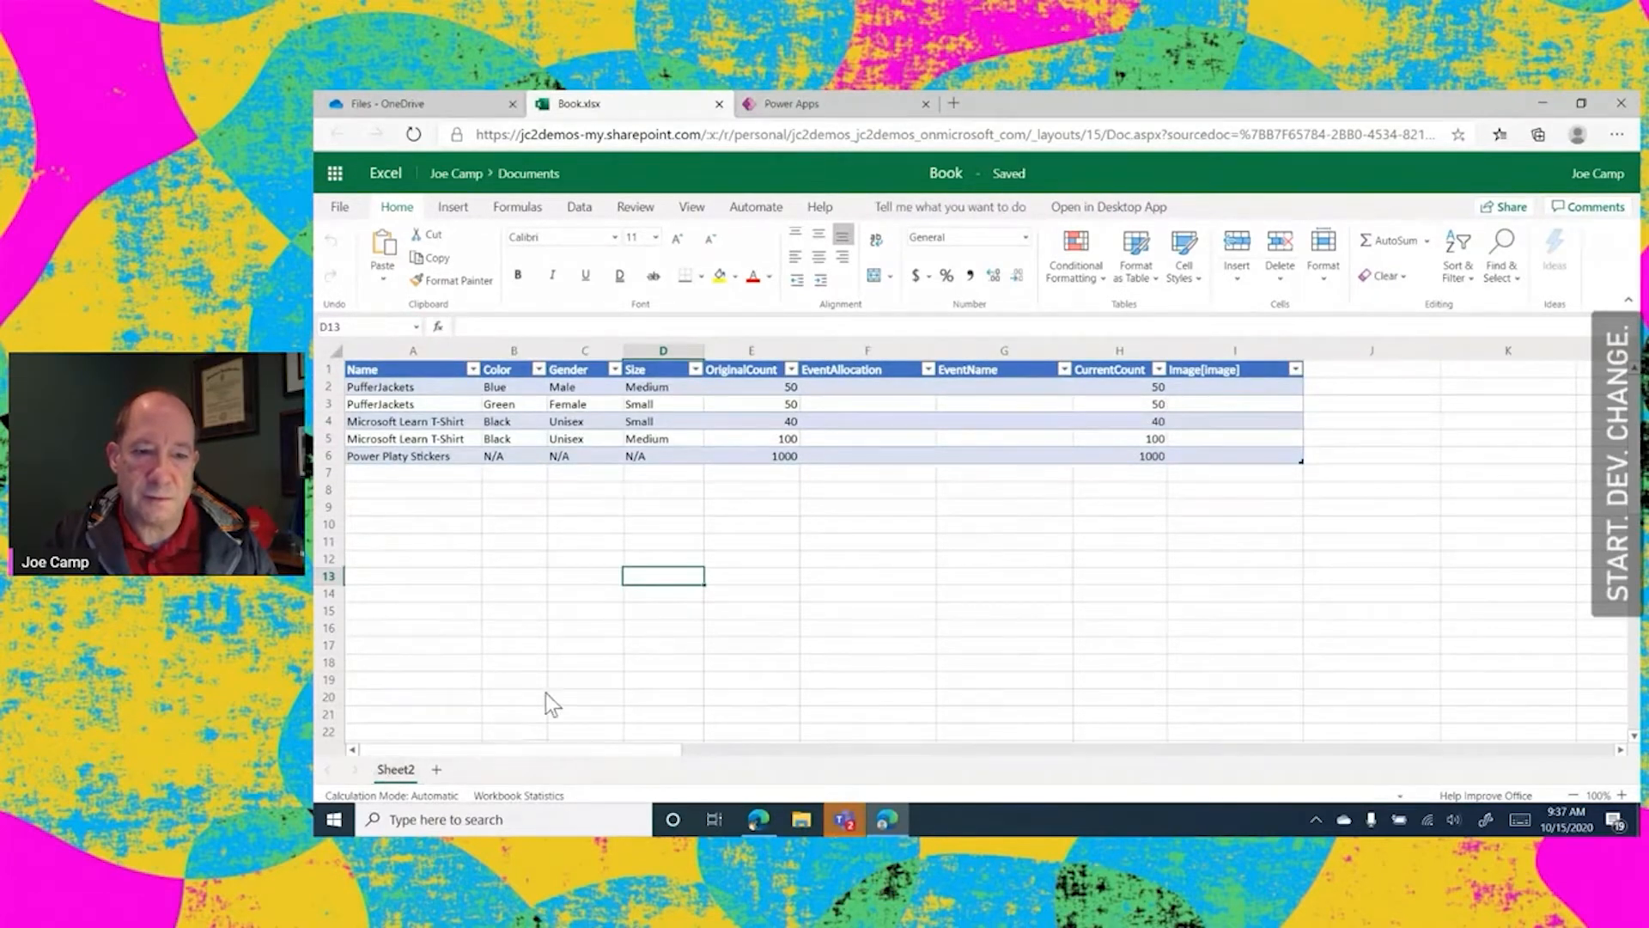
{"action": "left_click", "coordinate": [571, 679]}
{"action": "left_click", "coordinate": [1084, 407]}
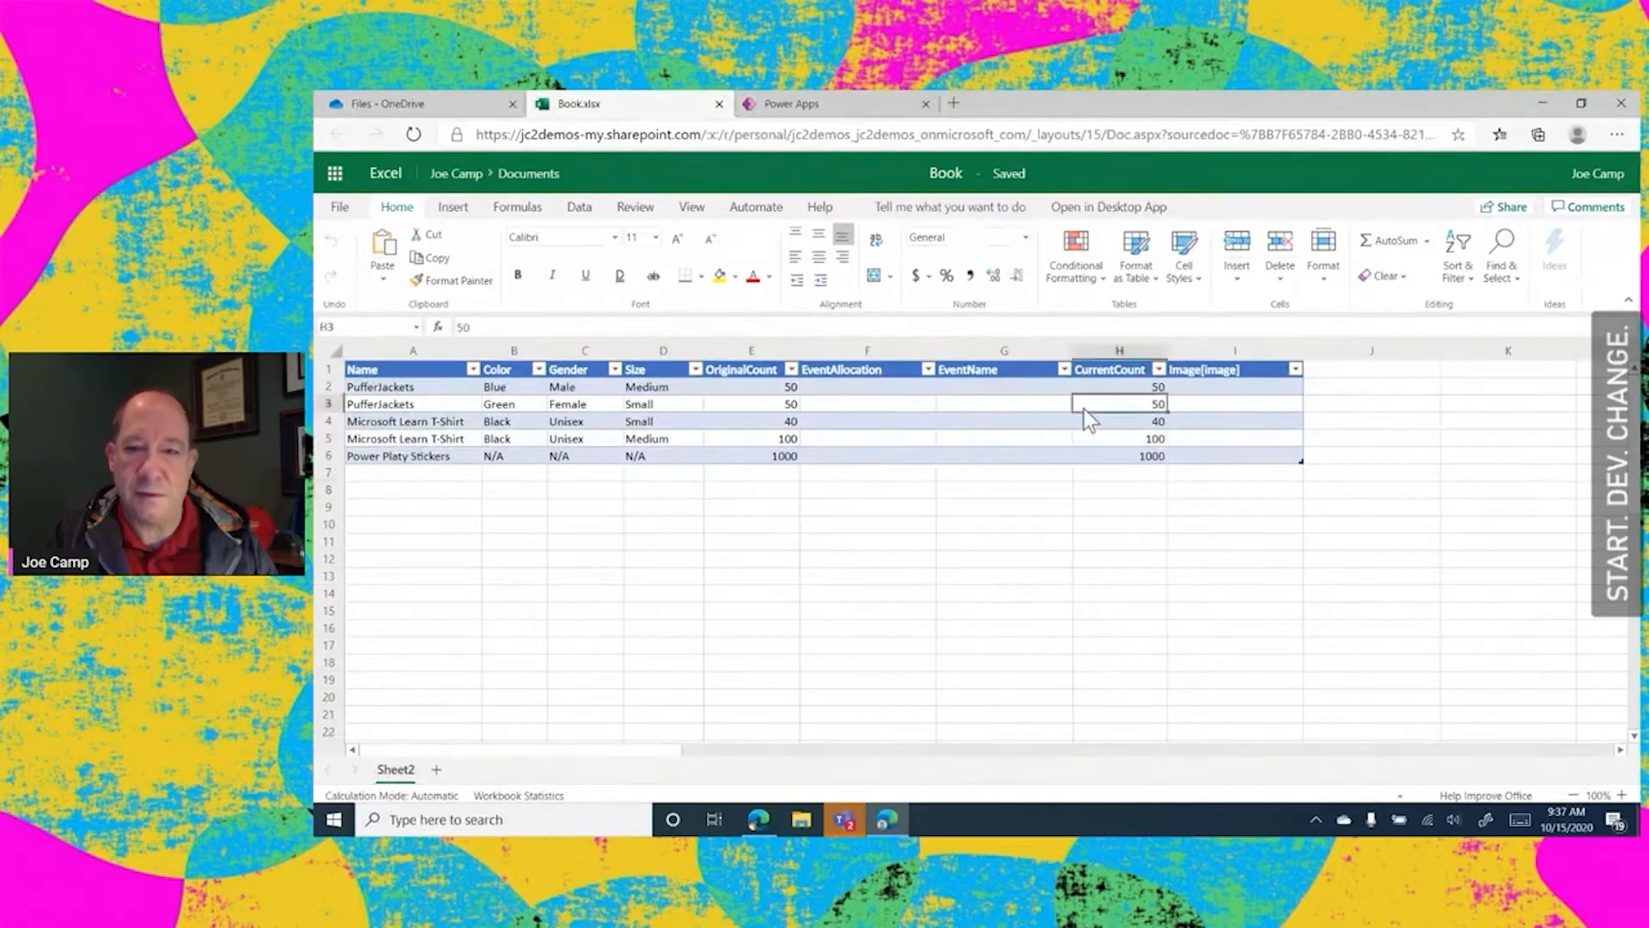
Start a new app from Excel Online data using Table1 of Book.xlsx and skip the studio welcome
{"action": "left_click", "coordinate": [773, 102]}
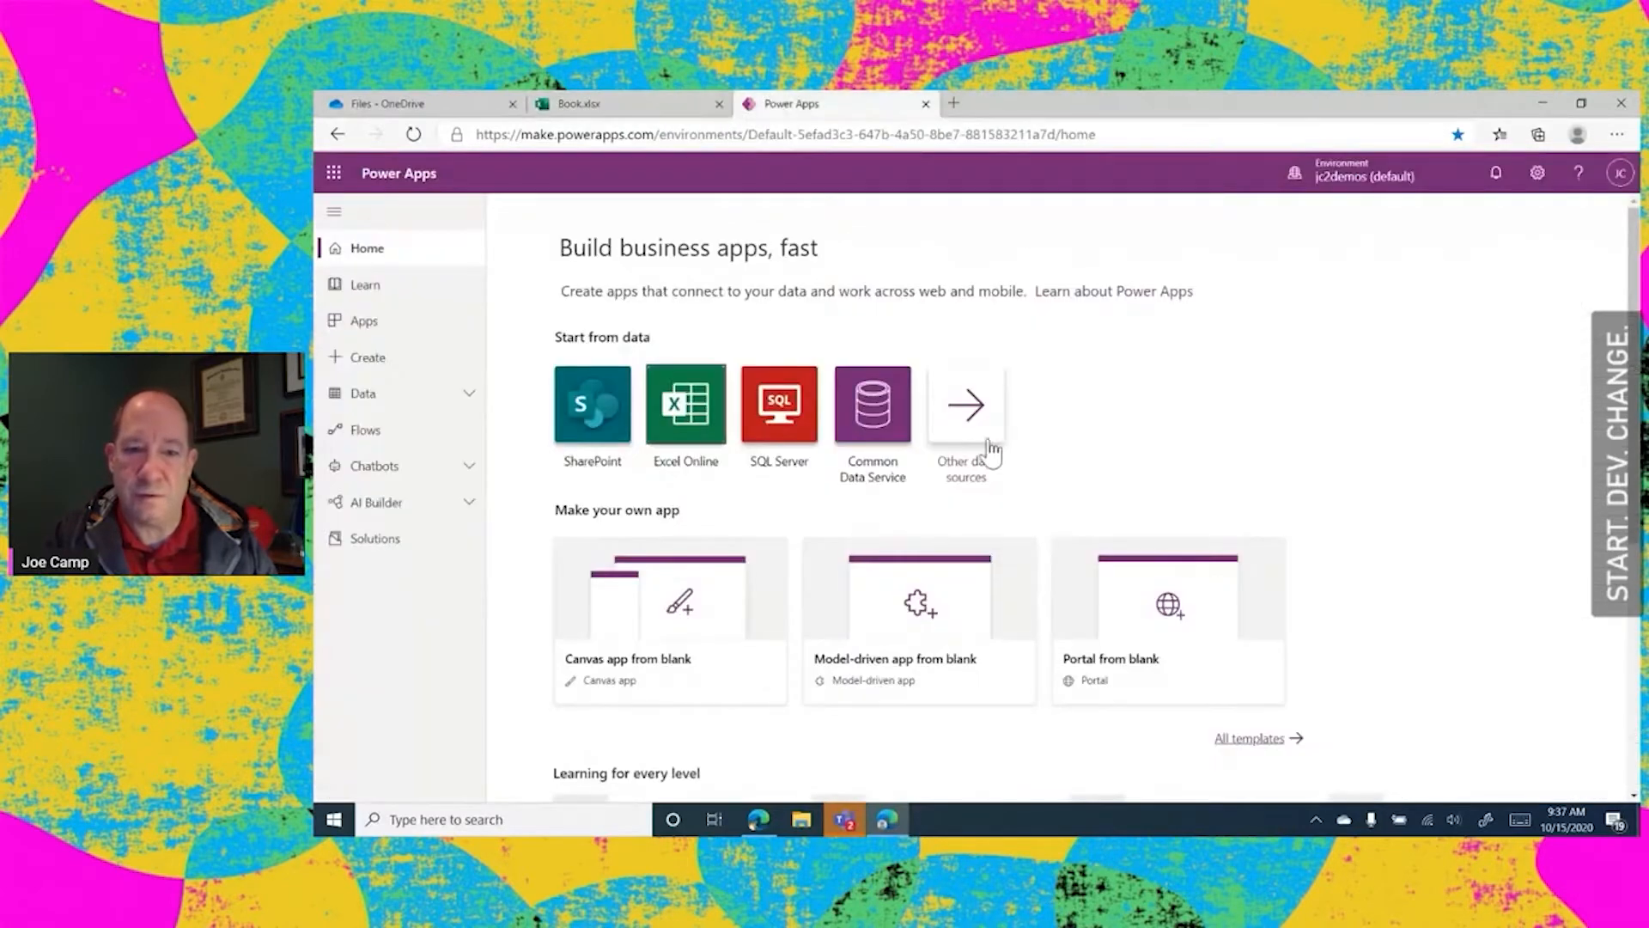
{"action": "left_click", "coordinate": [680, 409]}
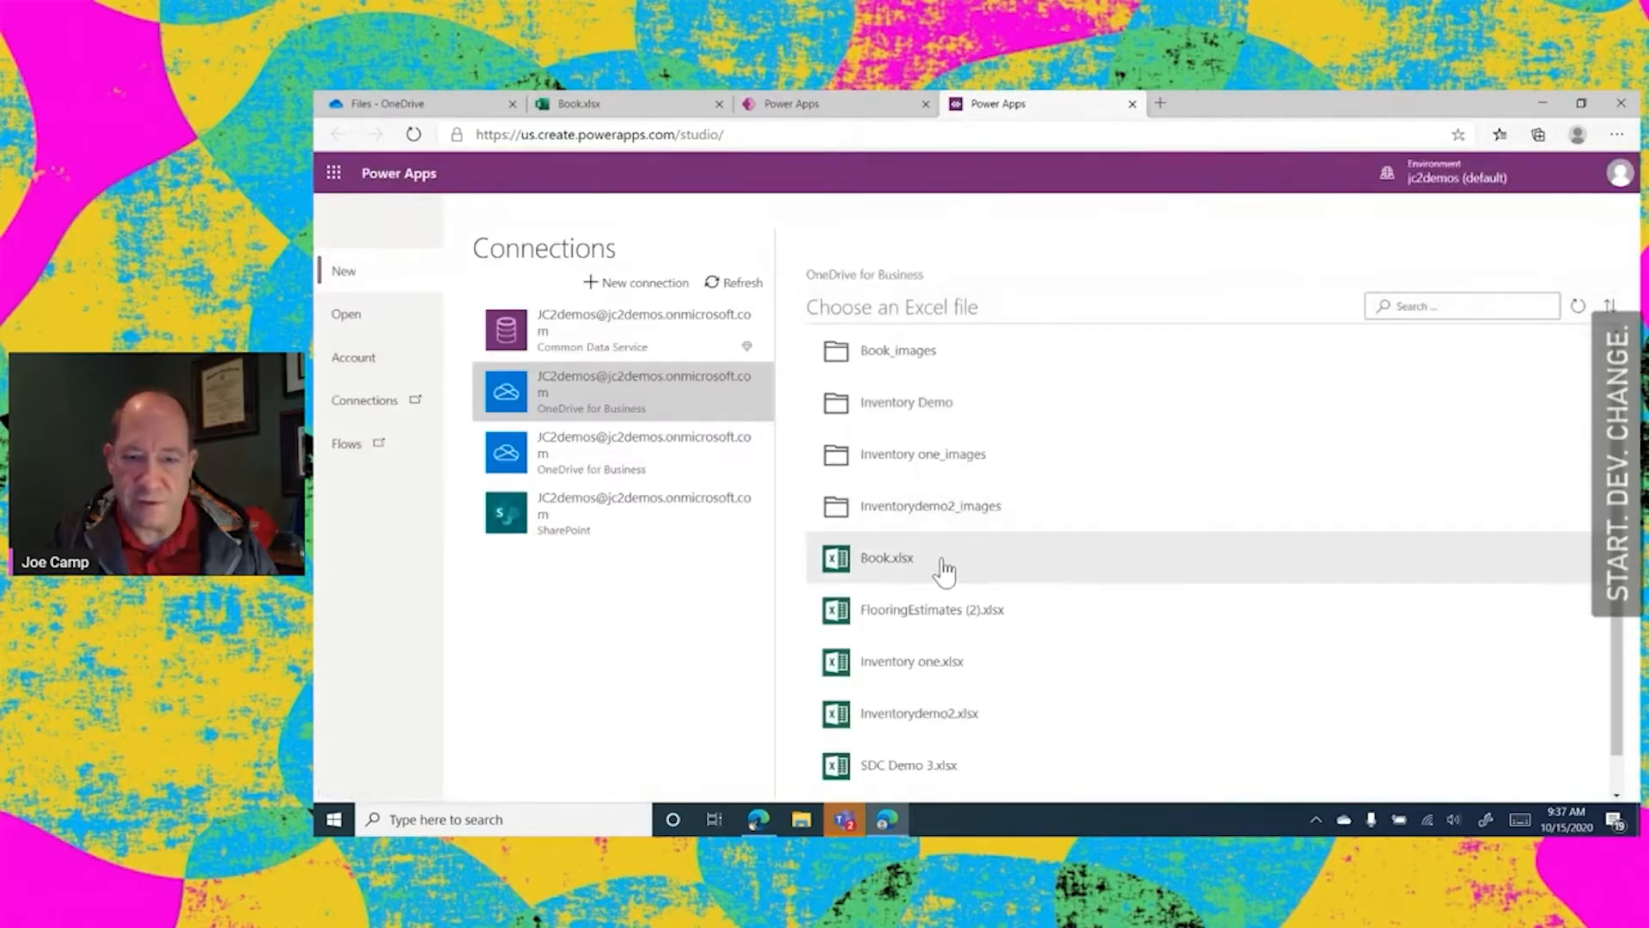
{"action": "left_click", "coordinate": [872, 560]}
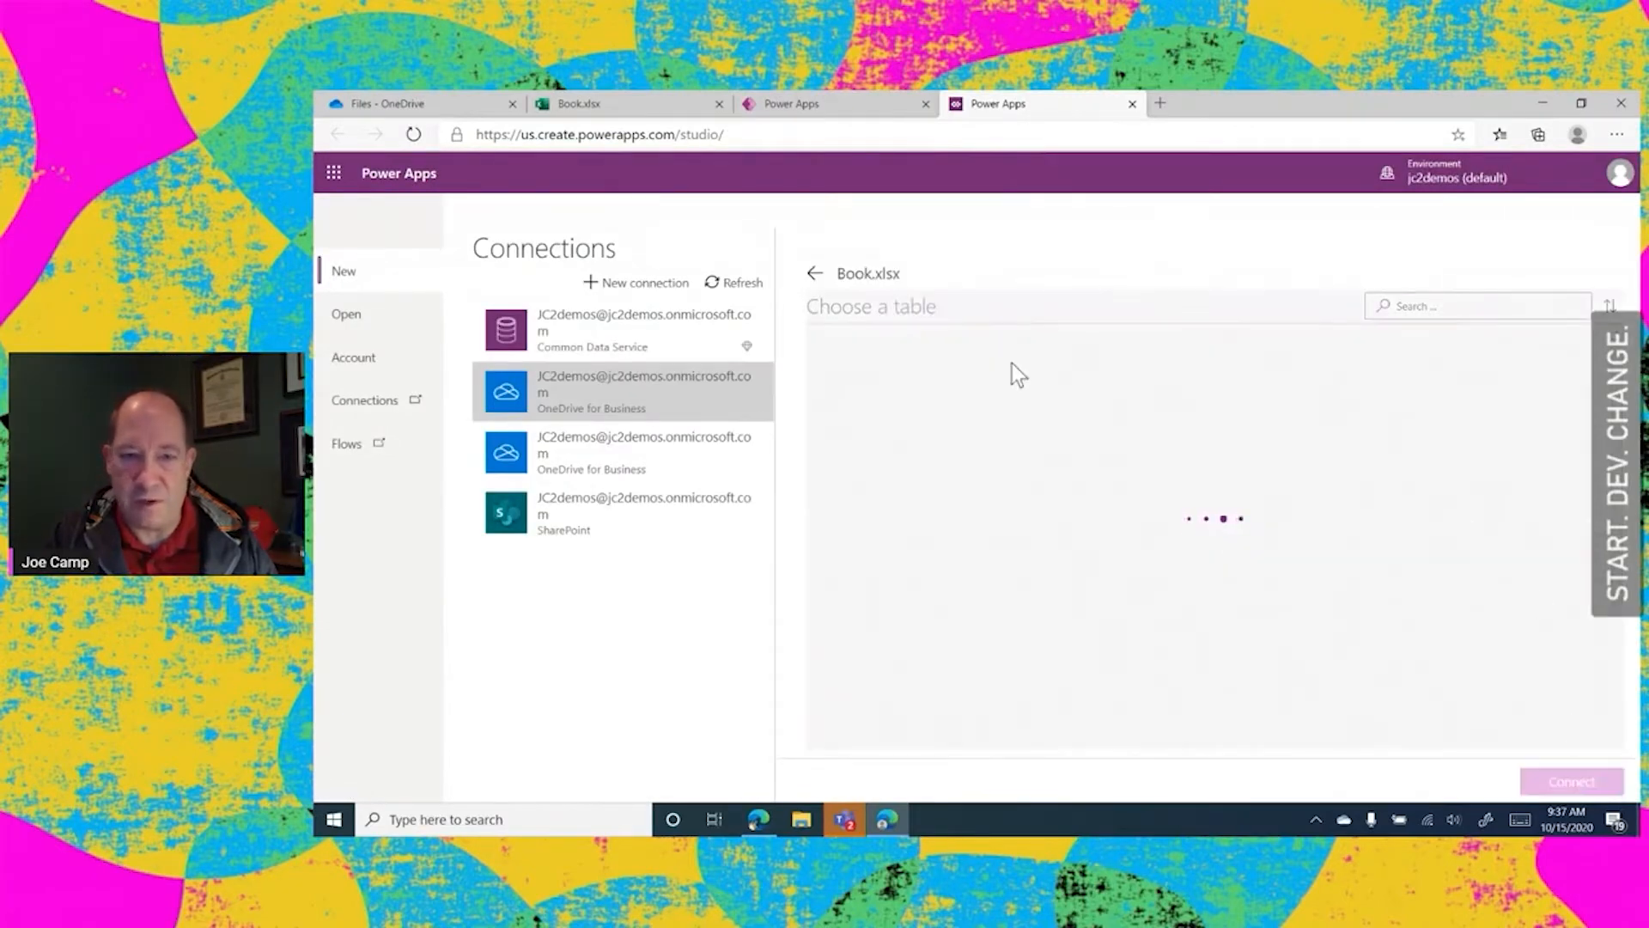
{"action": "left_click", "coordinate": [898, 361]}
{"action": "left_click", "coordinate": [1573, 777]}
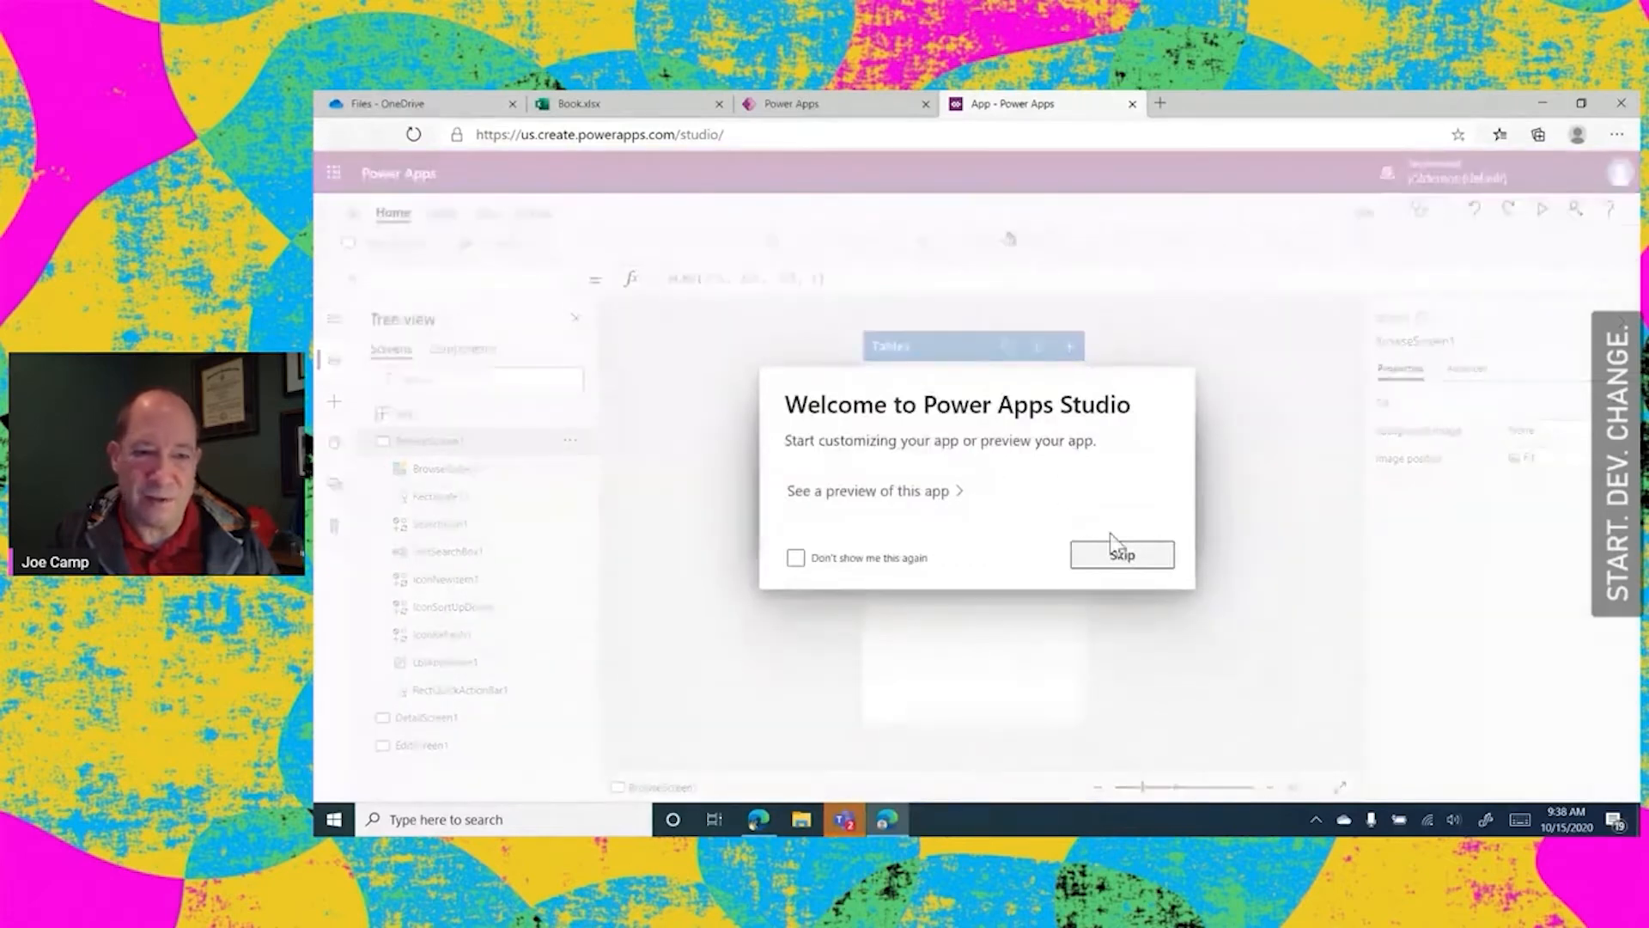
{"action": "left_click", "coordinate": [1121, 556]}
Inspect the formulas of BrowseGallery1 and its Title1 label, and close the app without saving
{"action": "left_click", "coordinate": [446, 470]}
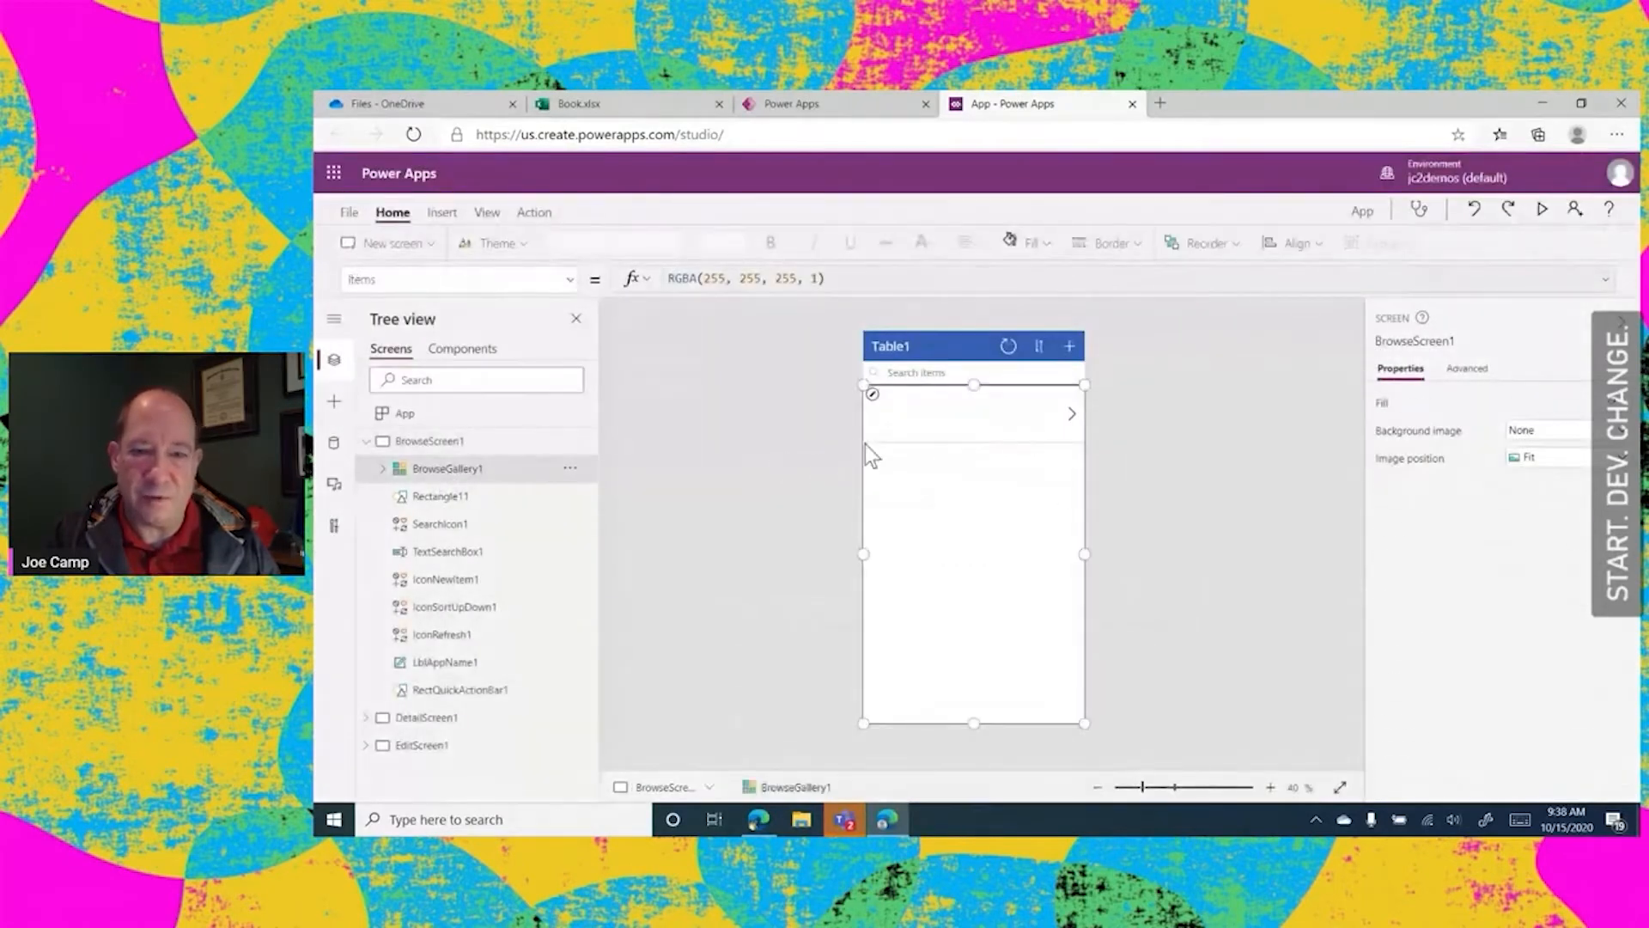
{"action": "left_click", "coordinate": [910, 405]}
{"action": "left_click", "coordinate": [945, 397]}
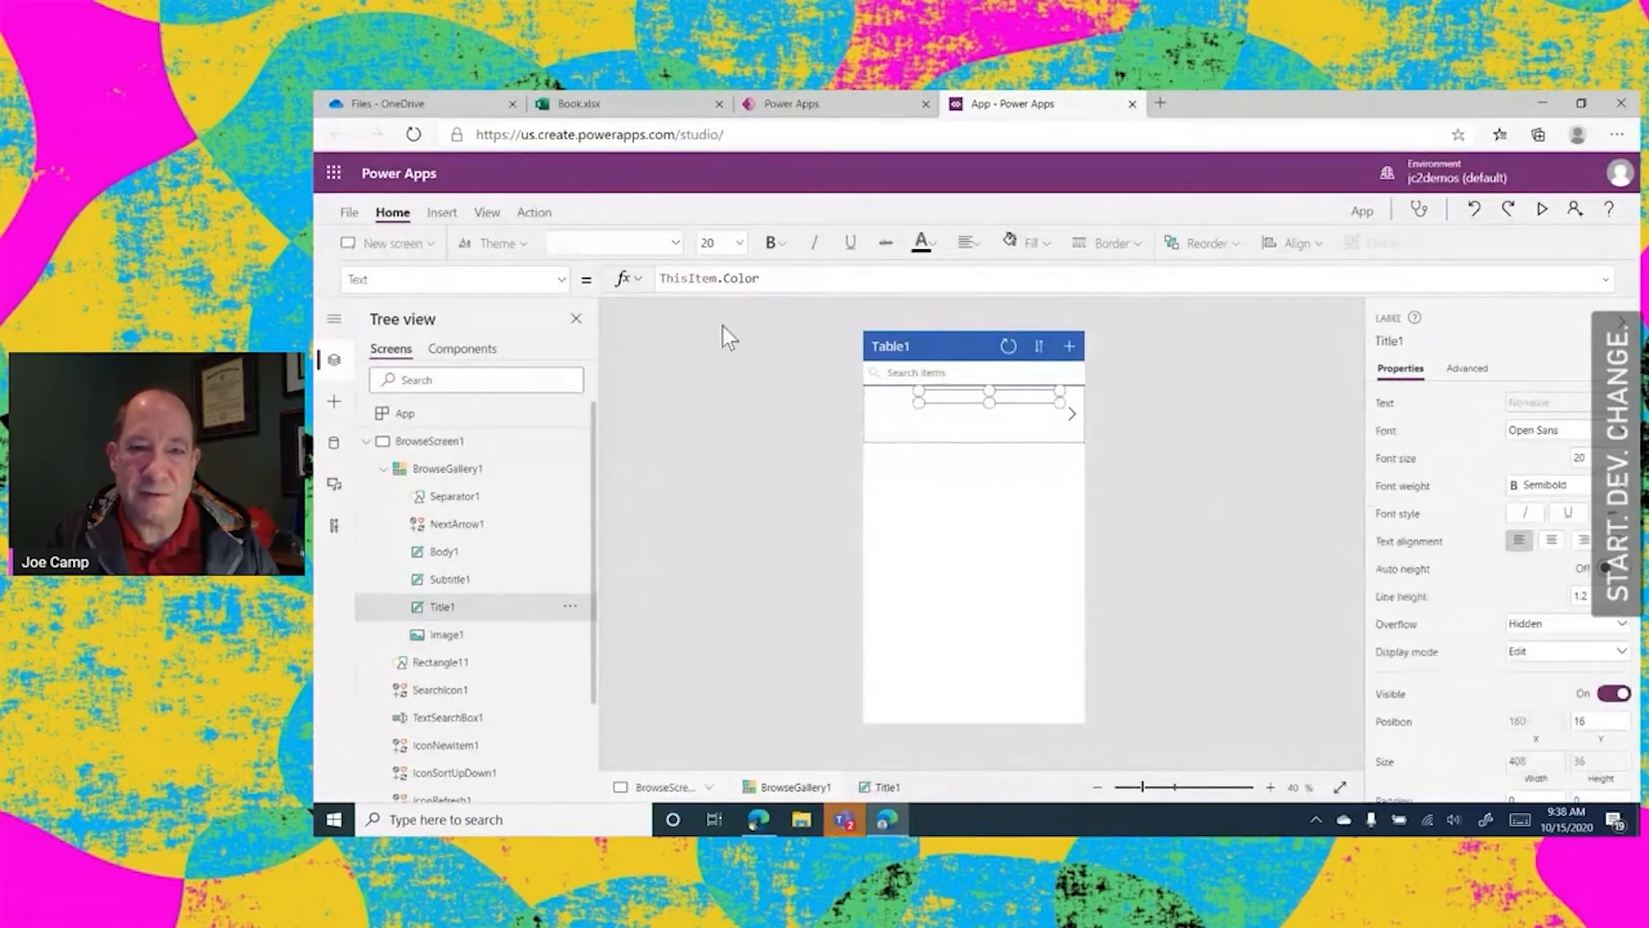
{"action": "left_click", "coordinate": [1132, 103]}
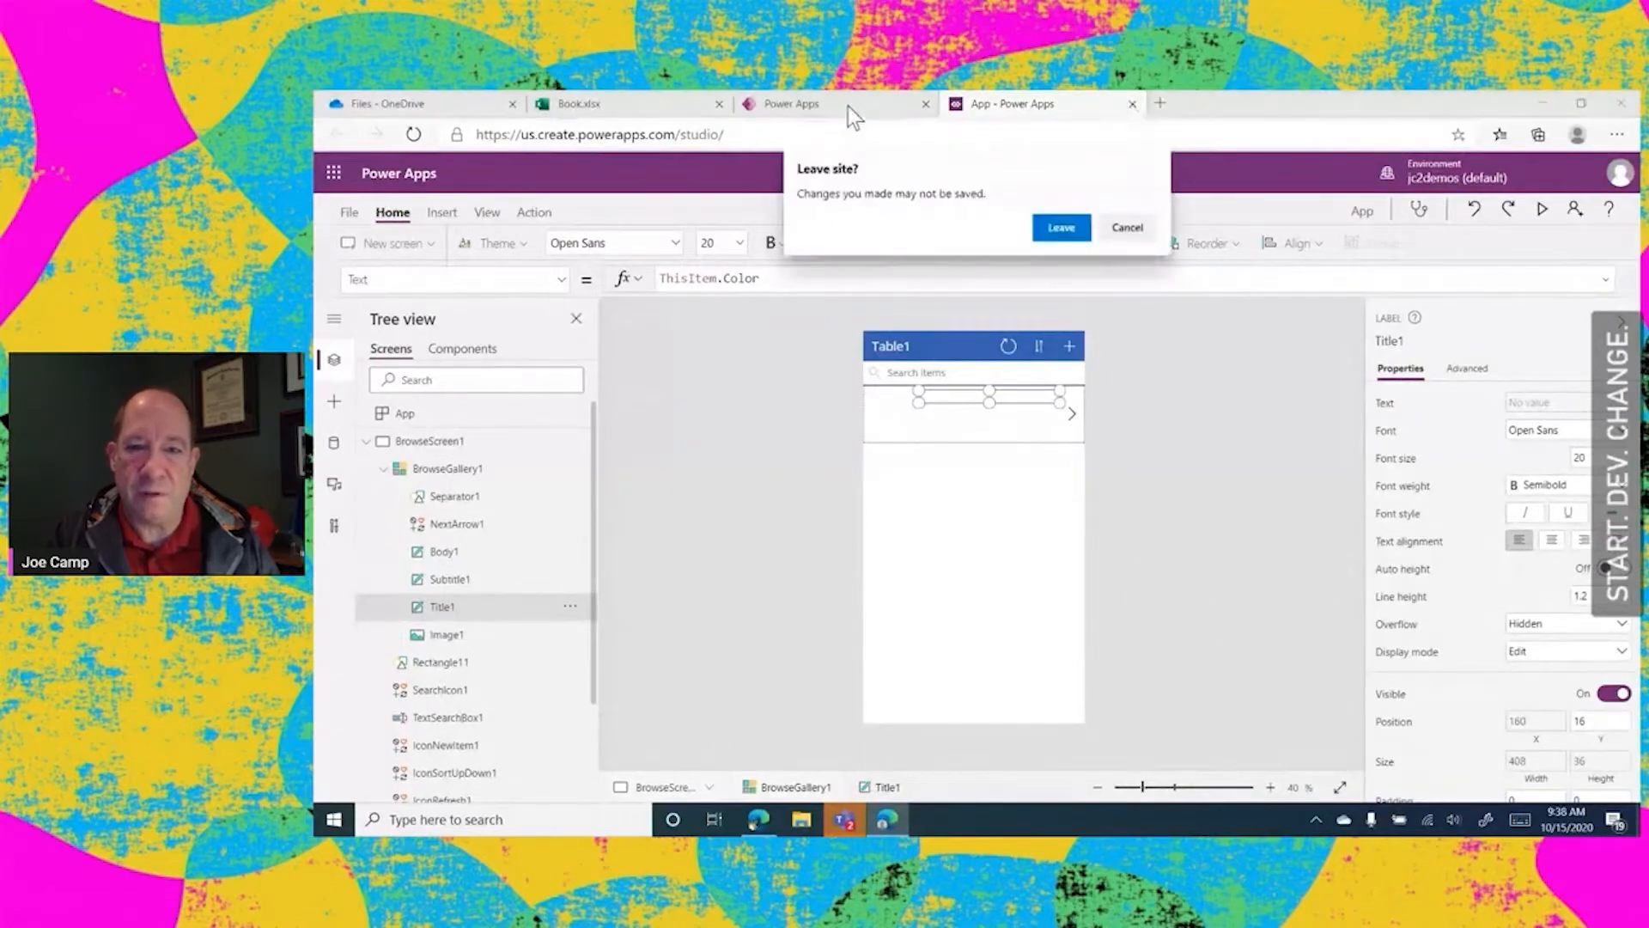
{"action": "left_click", "coordinate": [1042, 220]}
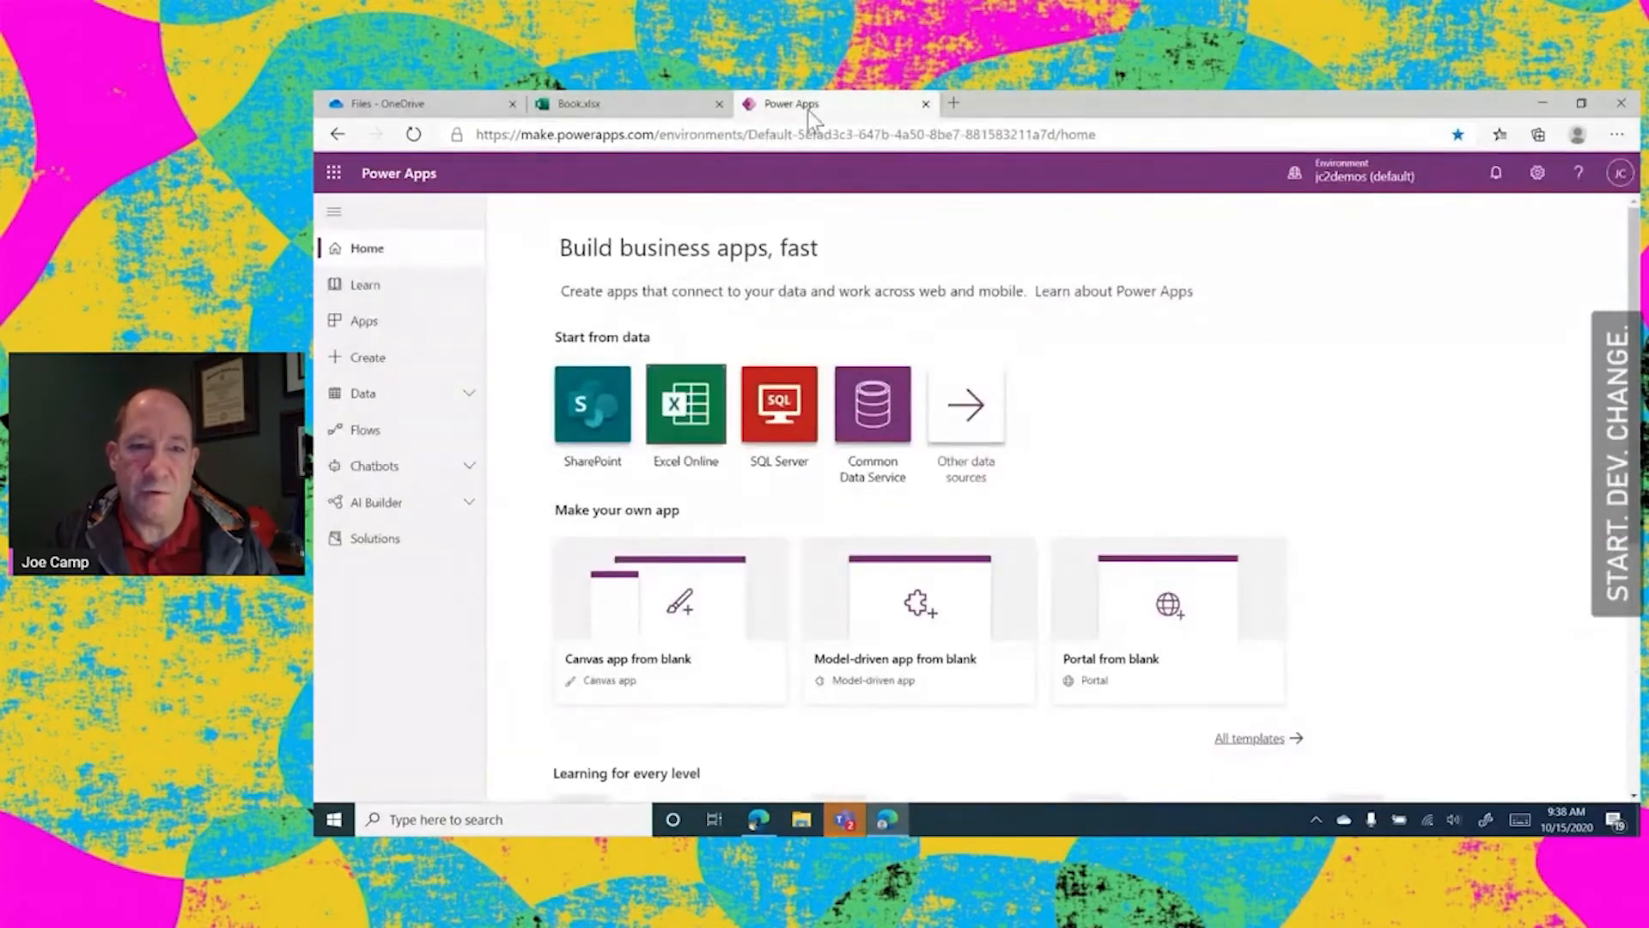
Close the Book.xlsx workbook and open SDC Demo 4.xlsx from the OneDrive files
{"action": "left_click", "coordinate": [662, 105]}
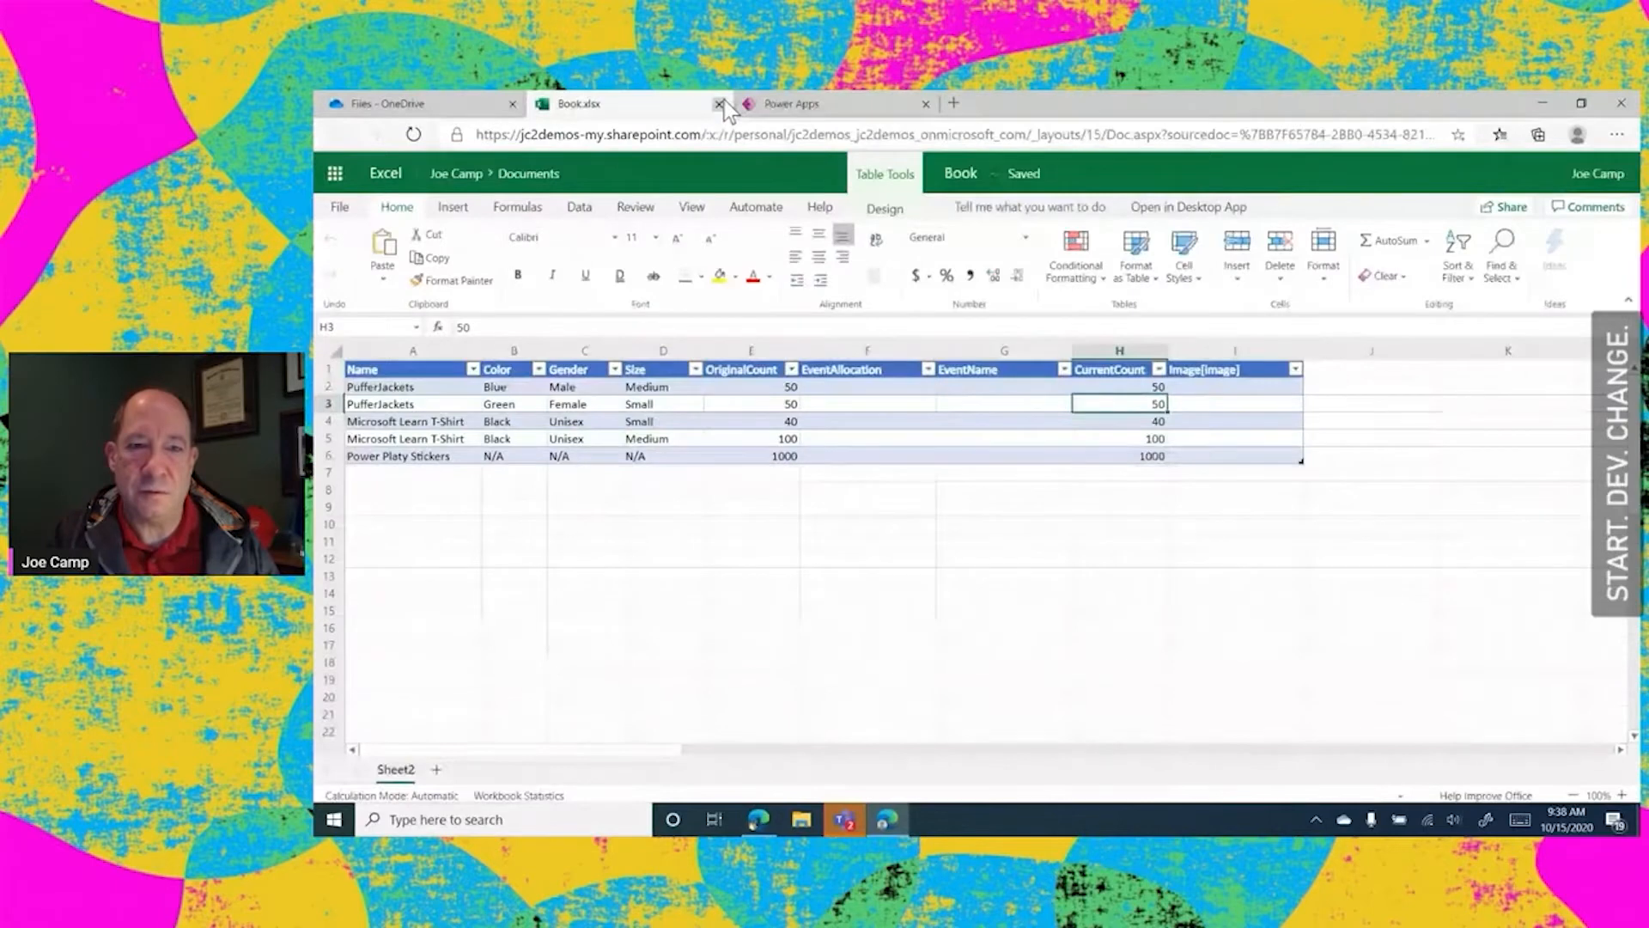
{"action": "left_click", "coordinate": [719, 103]}
{"action": "left_click", "coordinate": [487, 102]}
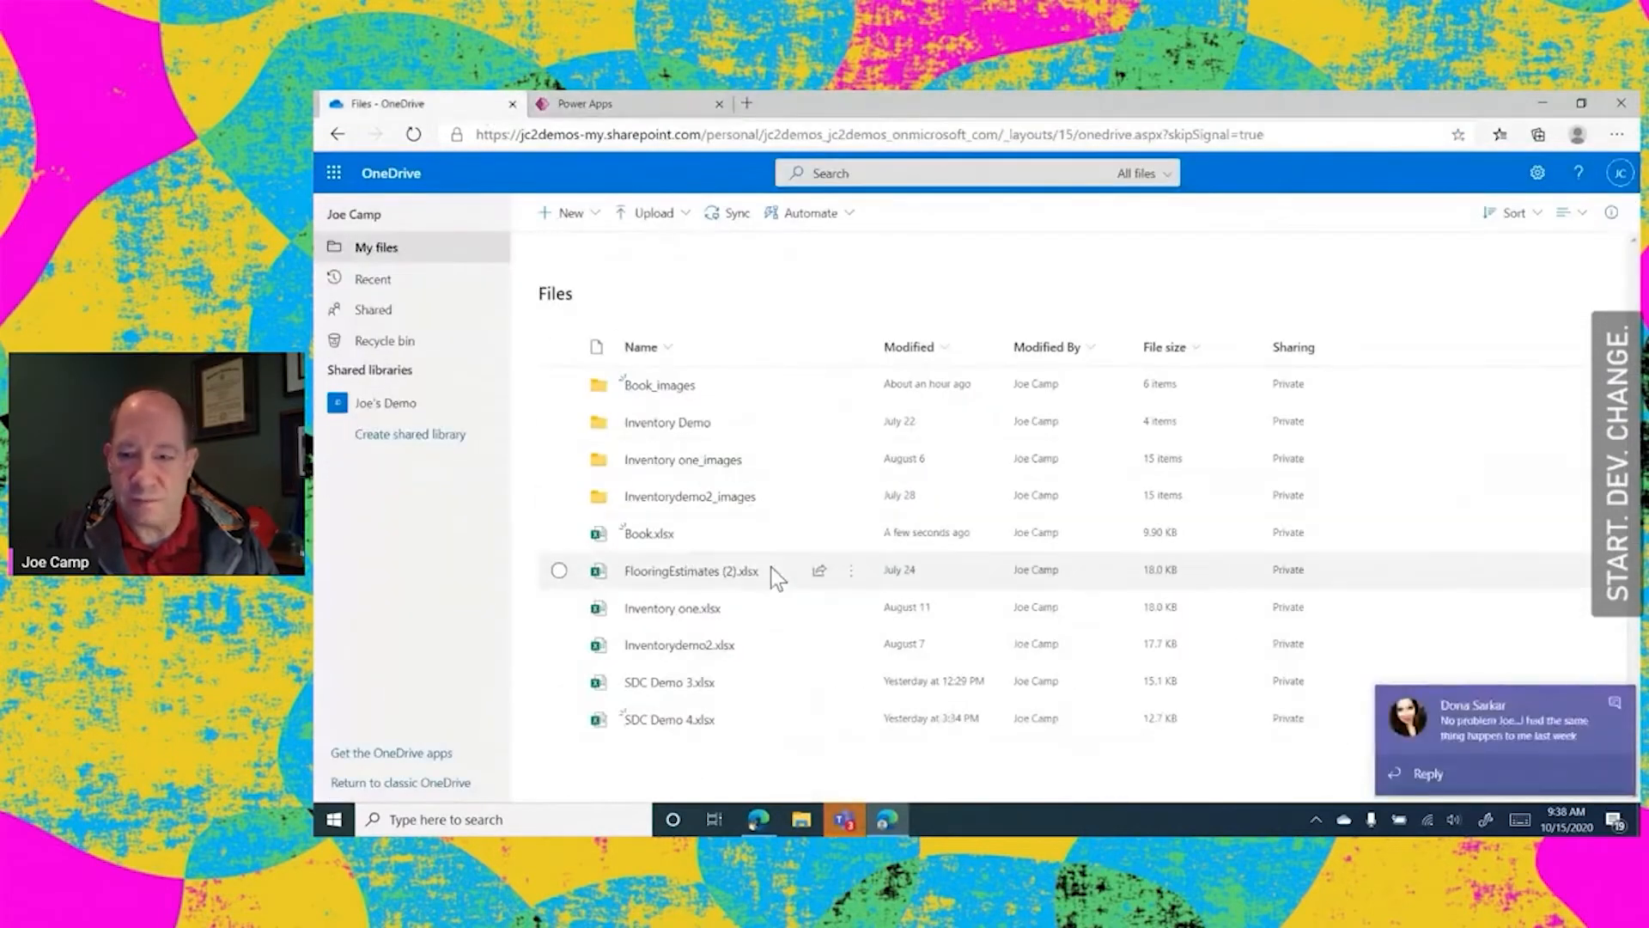
{"action": "left_click", "coordinate": [1614, 702]}
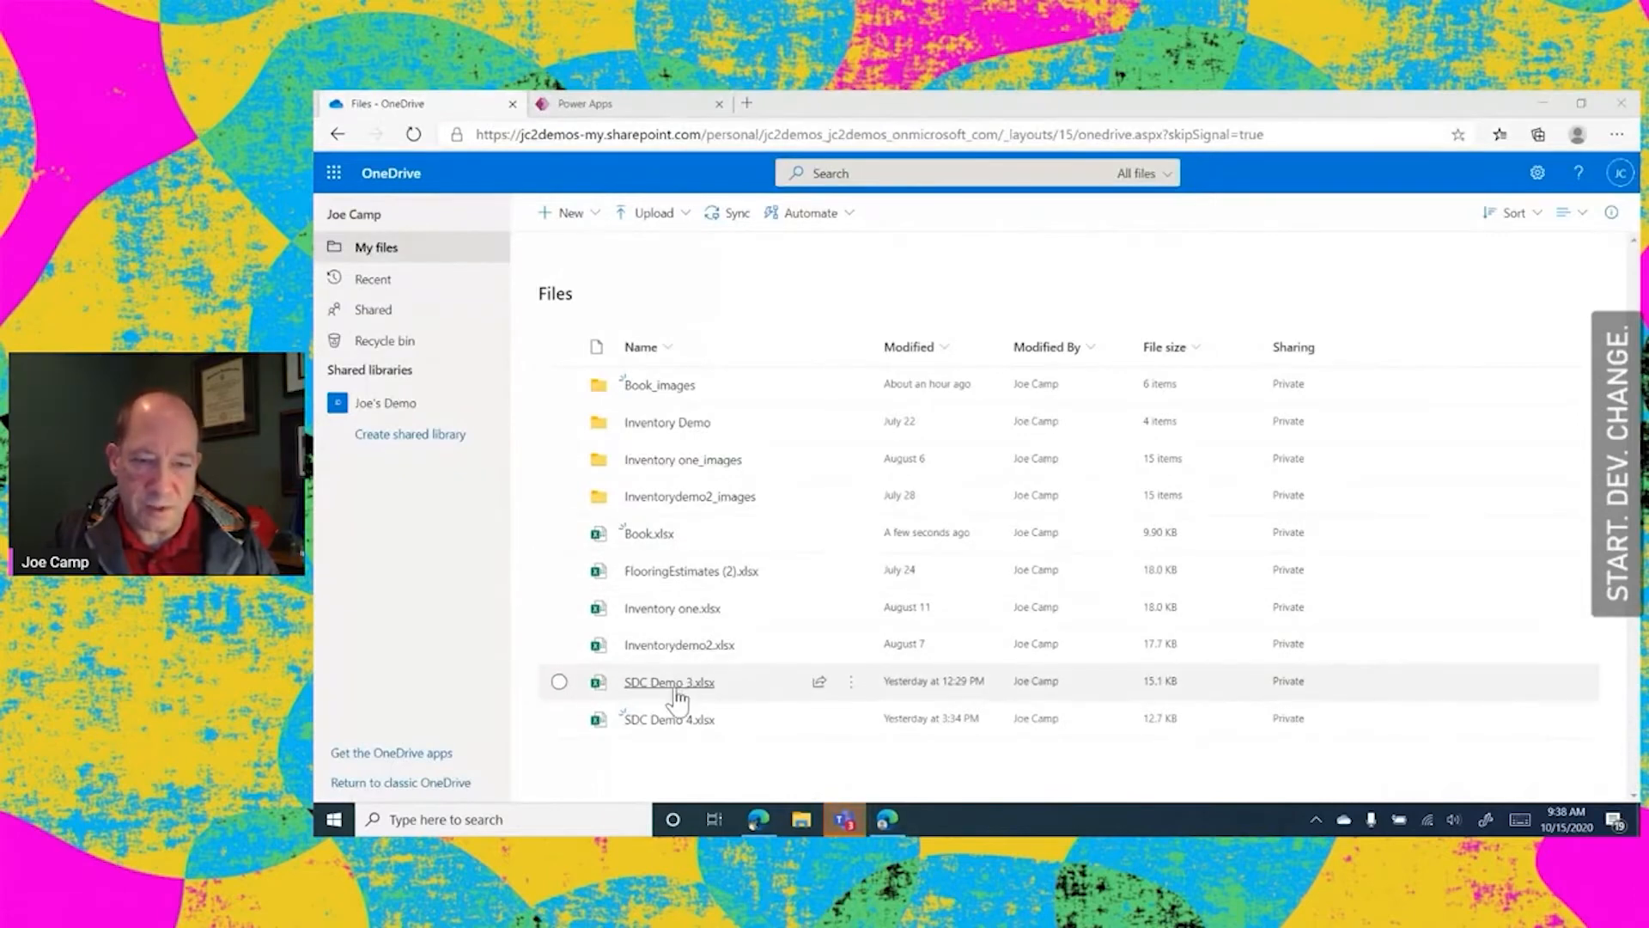
{"action": "left_click", "coordinate": [664, 723]}
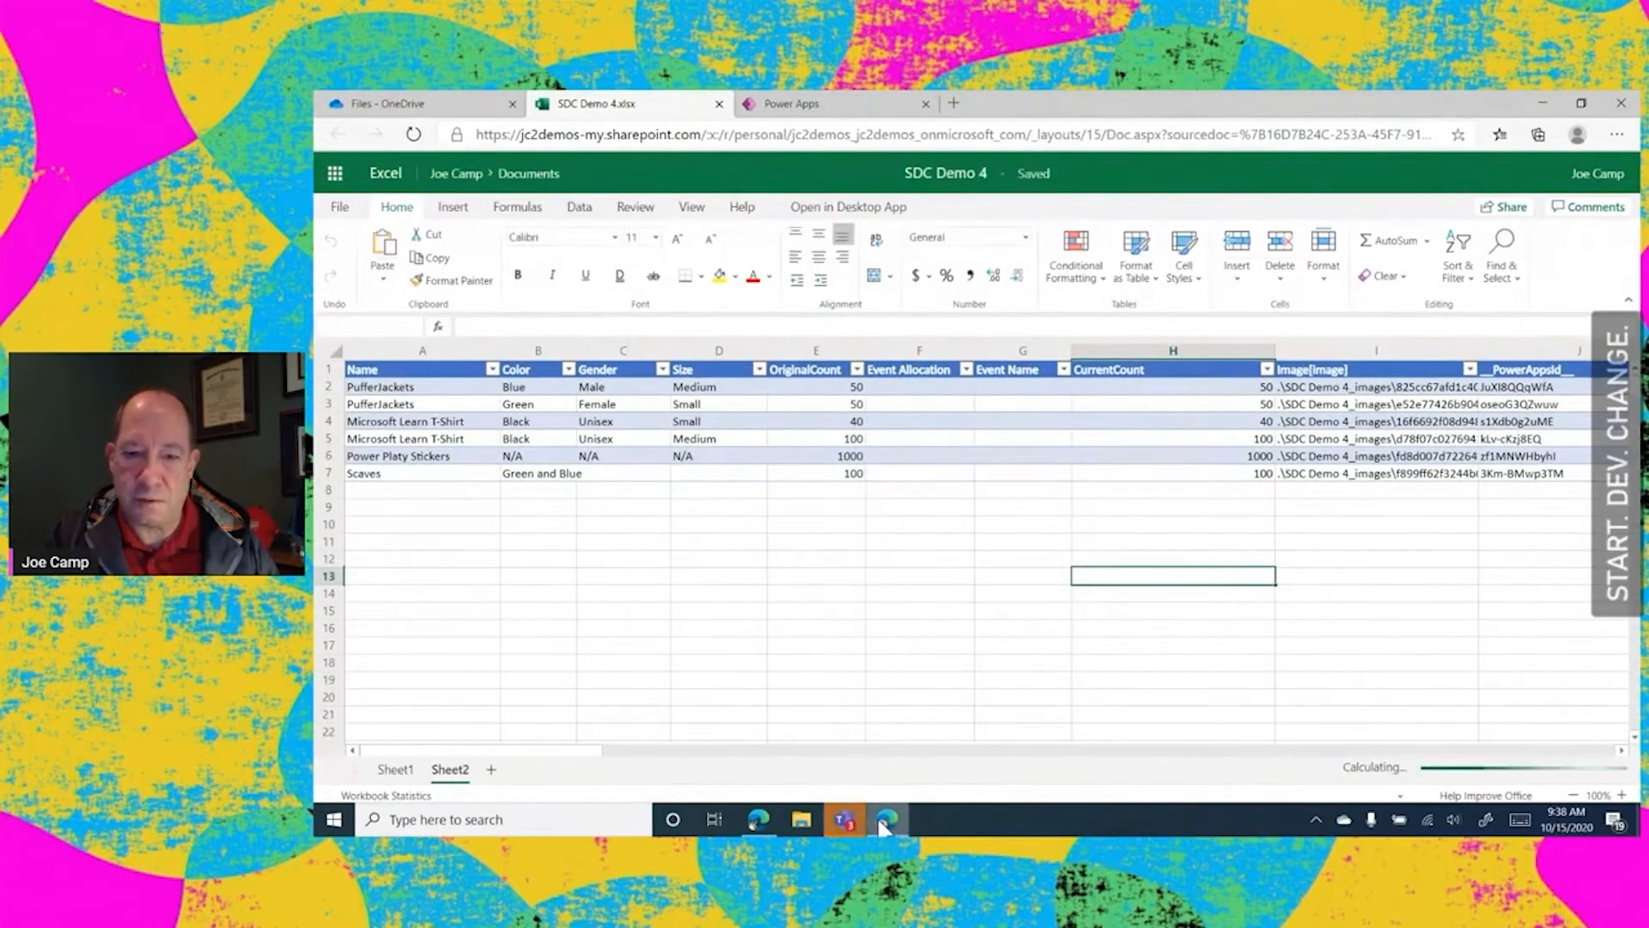
Switch to Teams, view the availability status options, and close Teams to return to the SDC Demo 4 workbook
{"action": "left_click", "coordinate": [840, 816]}
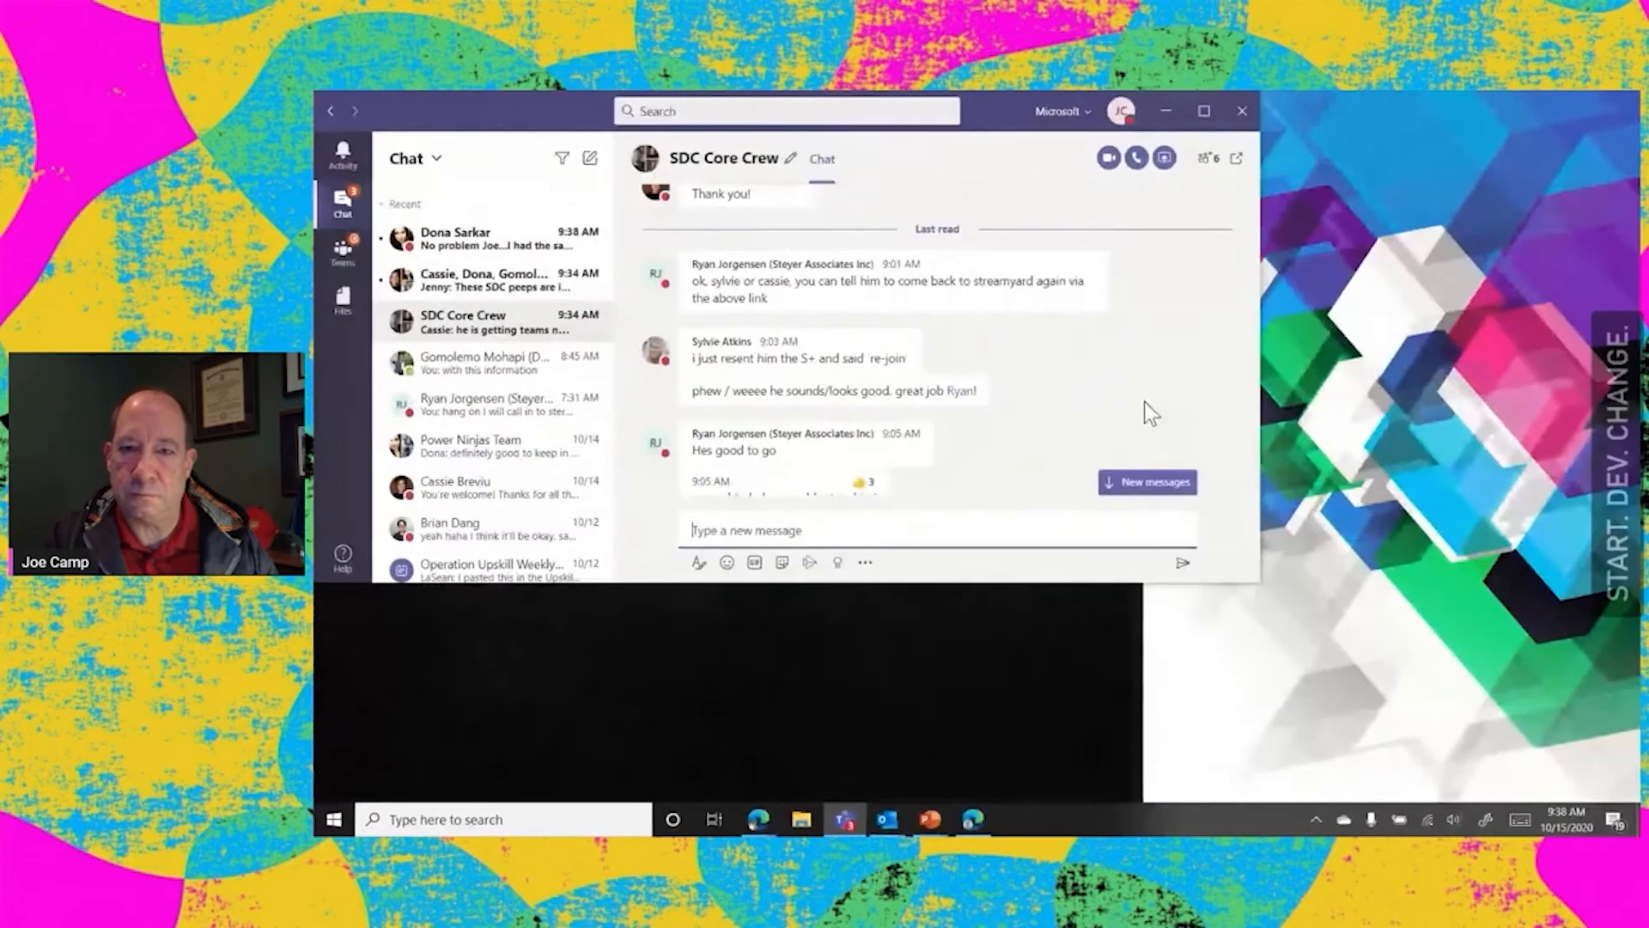
{"action": "left_click", "coordinate": [1120, 111]}
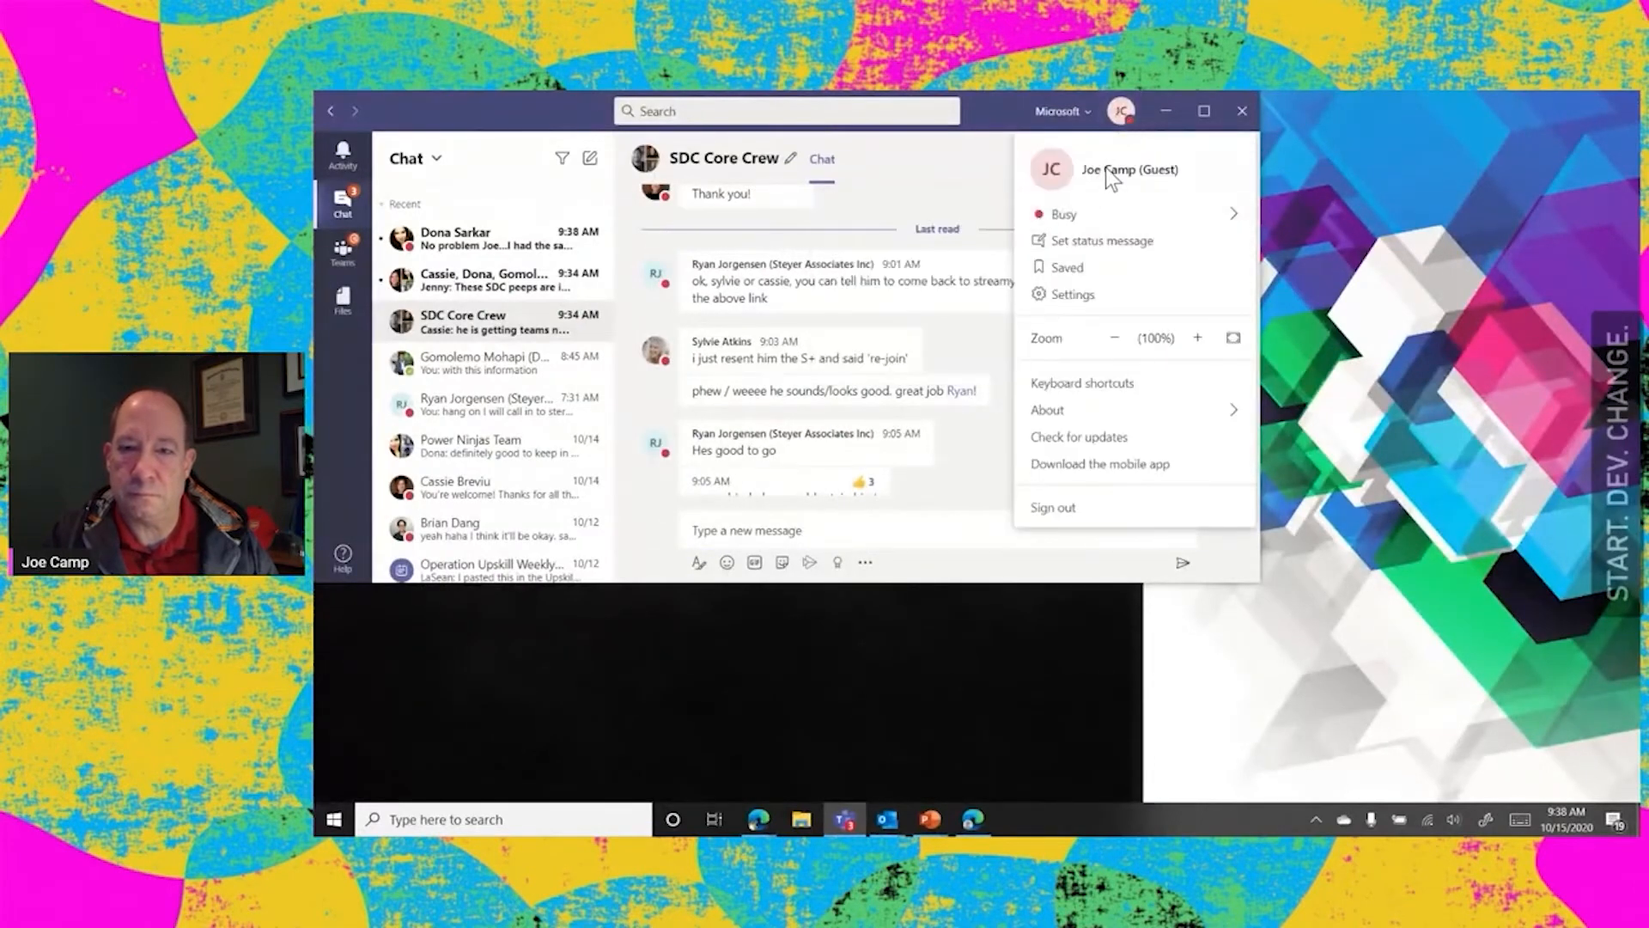
{"action": "mouse_move", "coordinate": [1062, 219]}
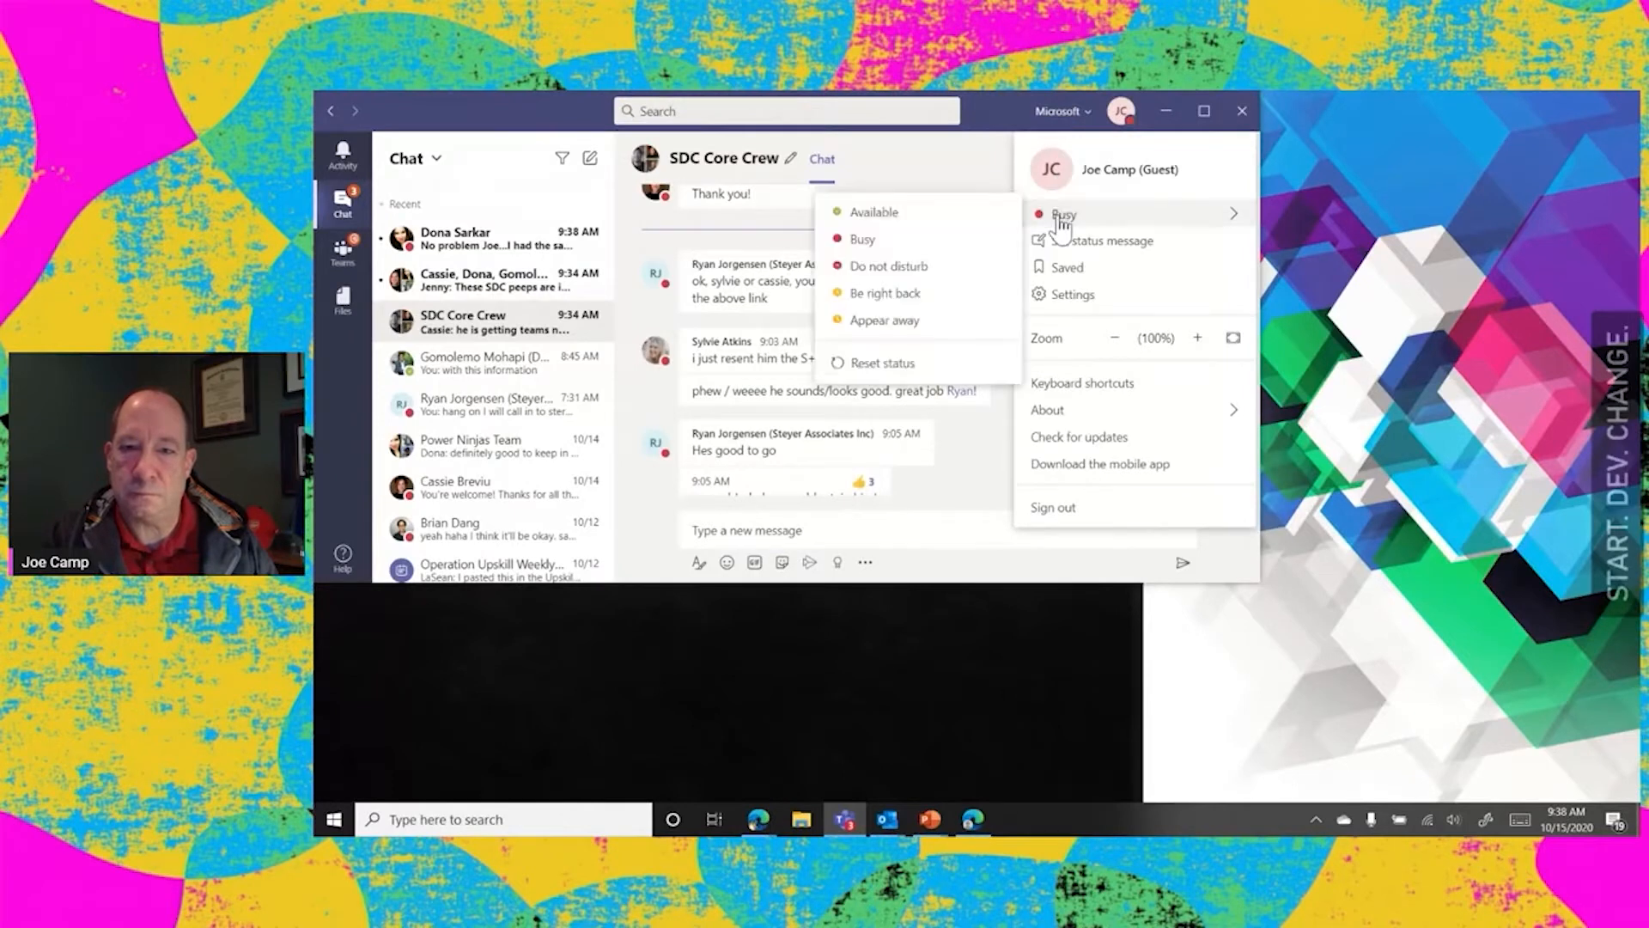
{"action": "left_click", "coordinate": [1242, 111]}
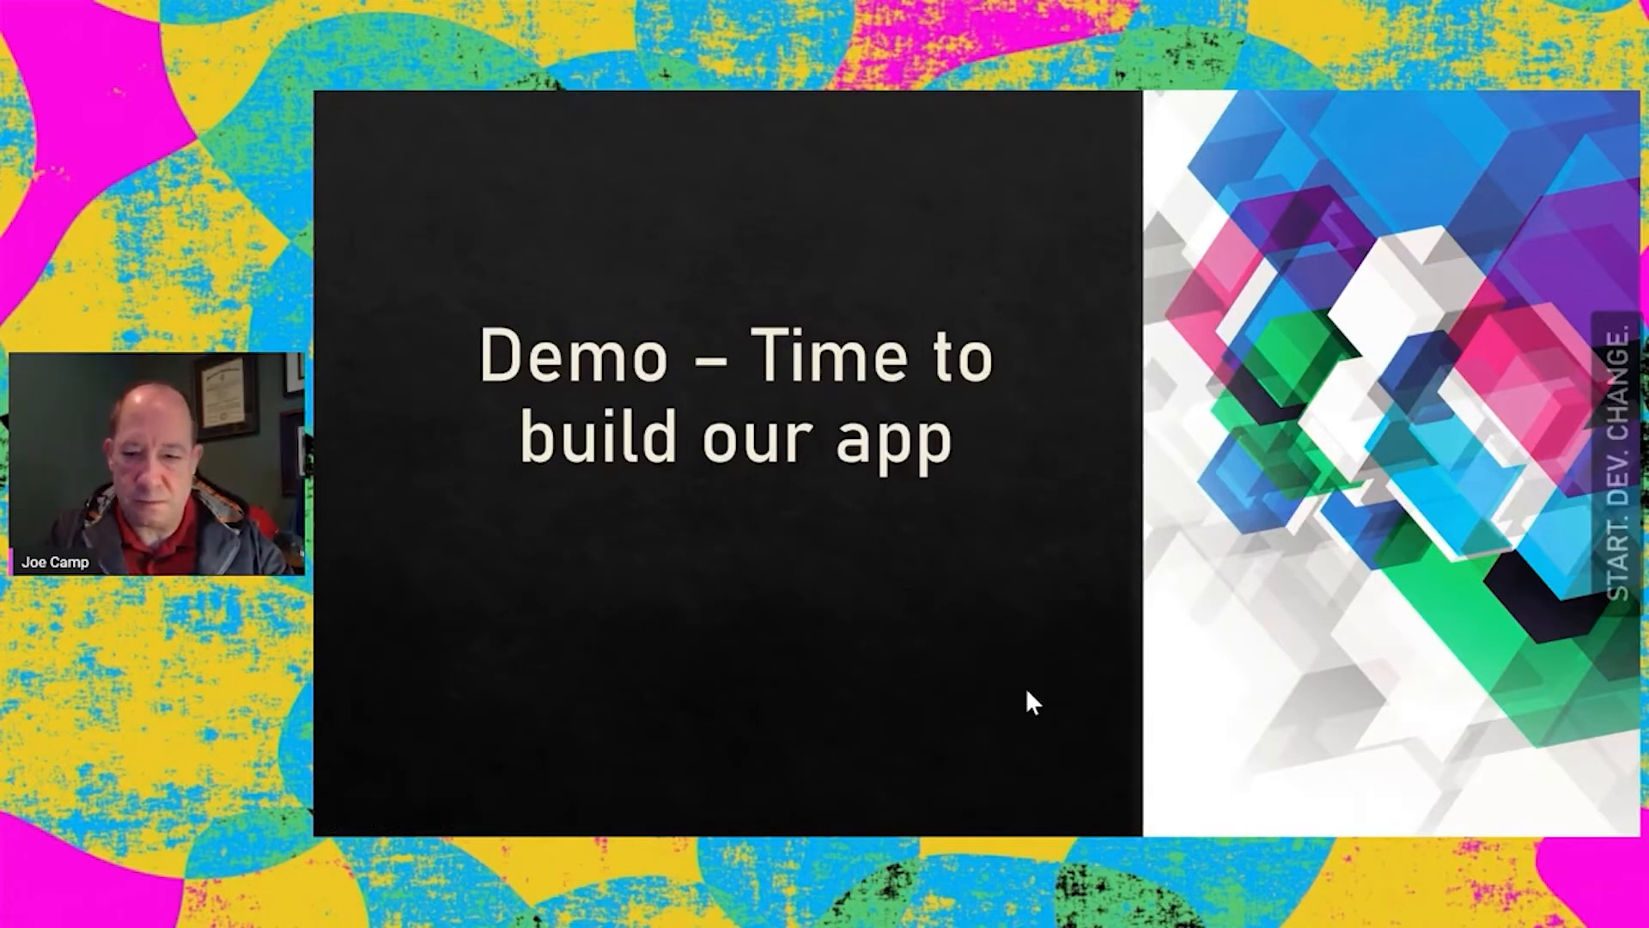
{"action": "key", "text": "ctrl+super+Right"}
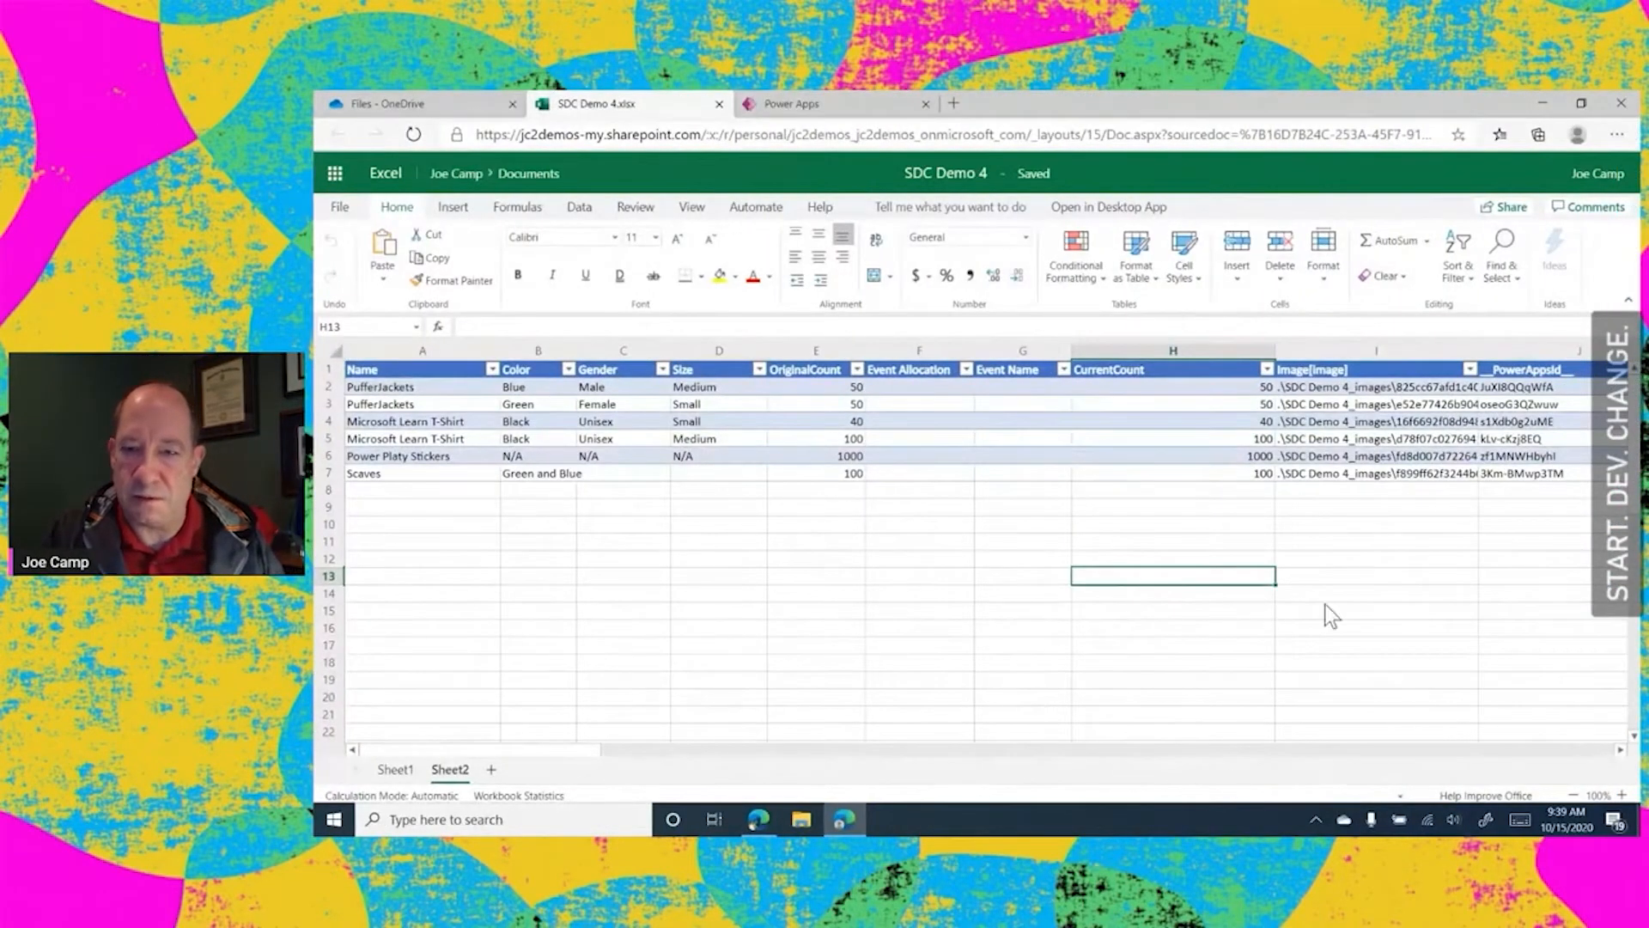
Clear the Image[image] and __PowerAppsId__ values in rows 2 to 7 of Sheet2, and close the SDC Demo 4 workbook
{"action": "left_click_drag", "start_coordinate": [1396, 387], "coordinate": [1397, 485]}
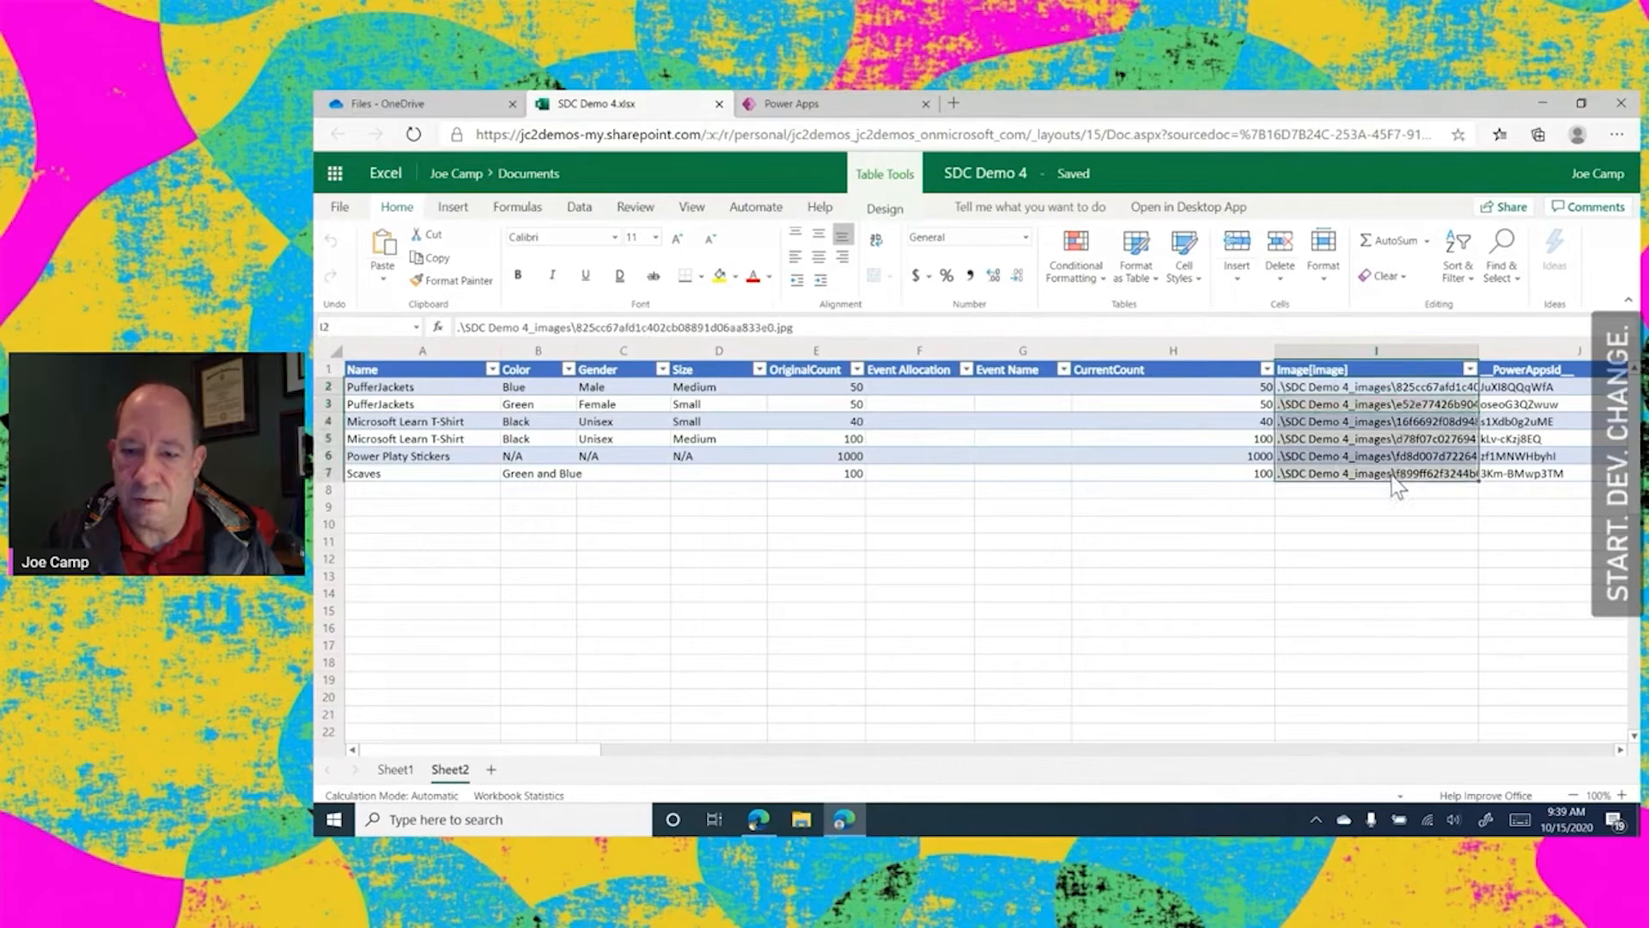
{"action": "key", "text": "Delete"}
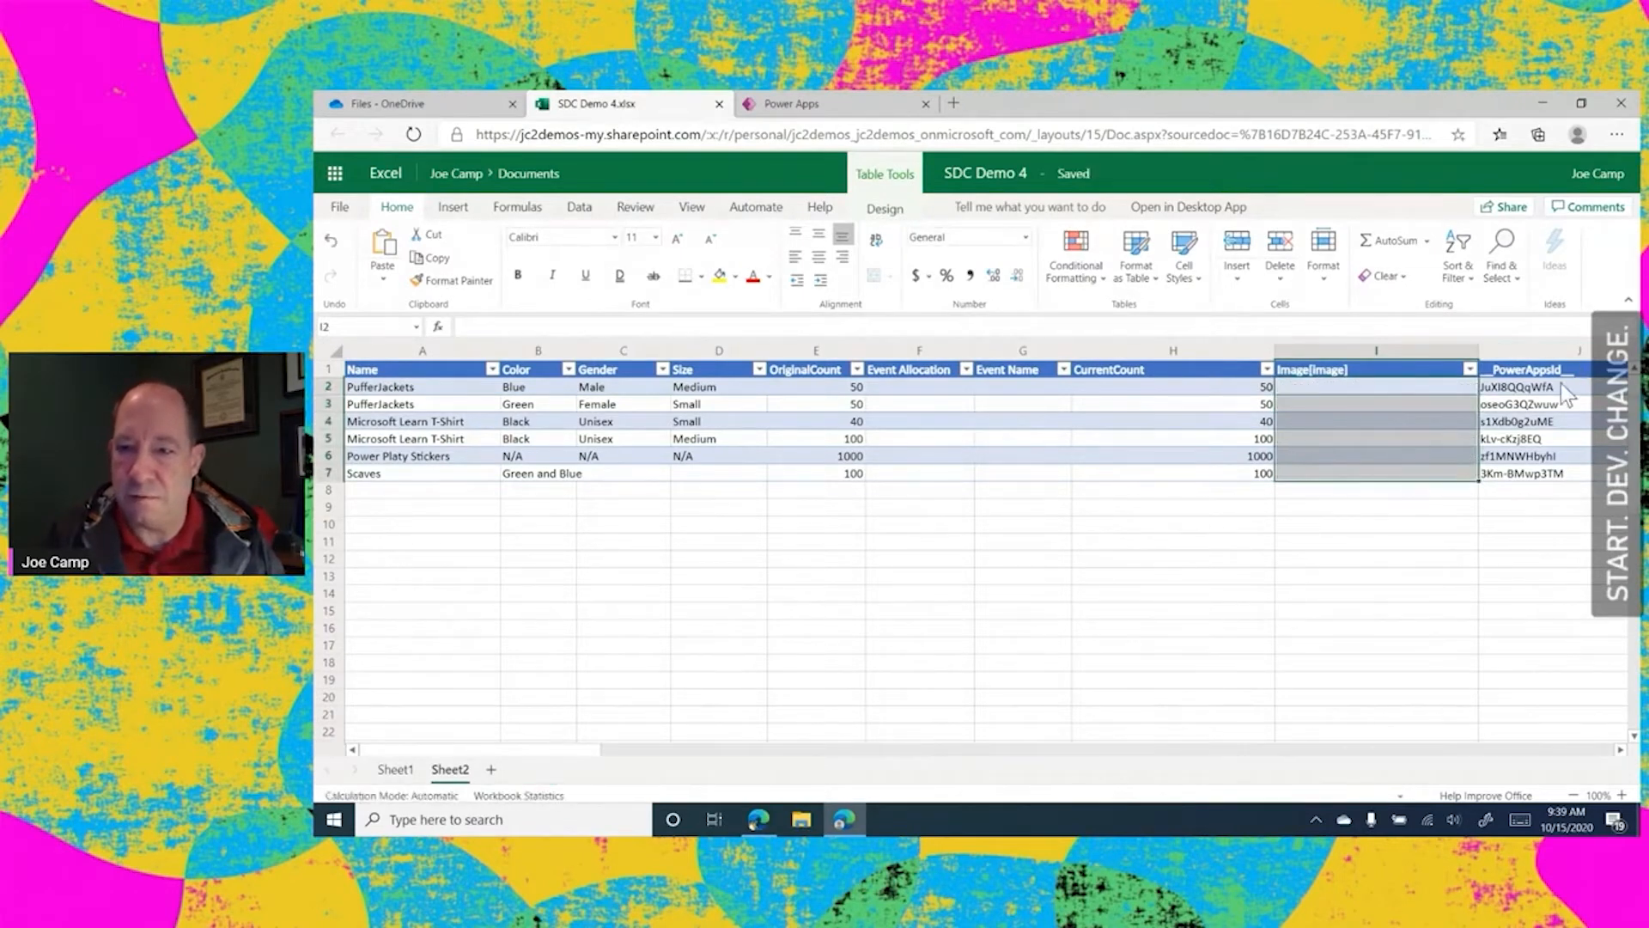
{"action": "left_click_drag", "start_coordinate": [1549, 395], "coordinate": [1544, 486]}
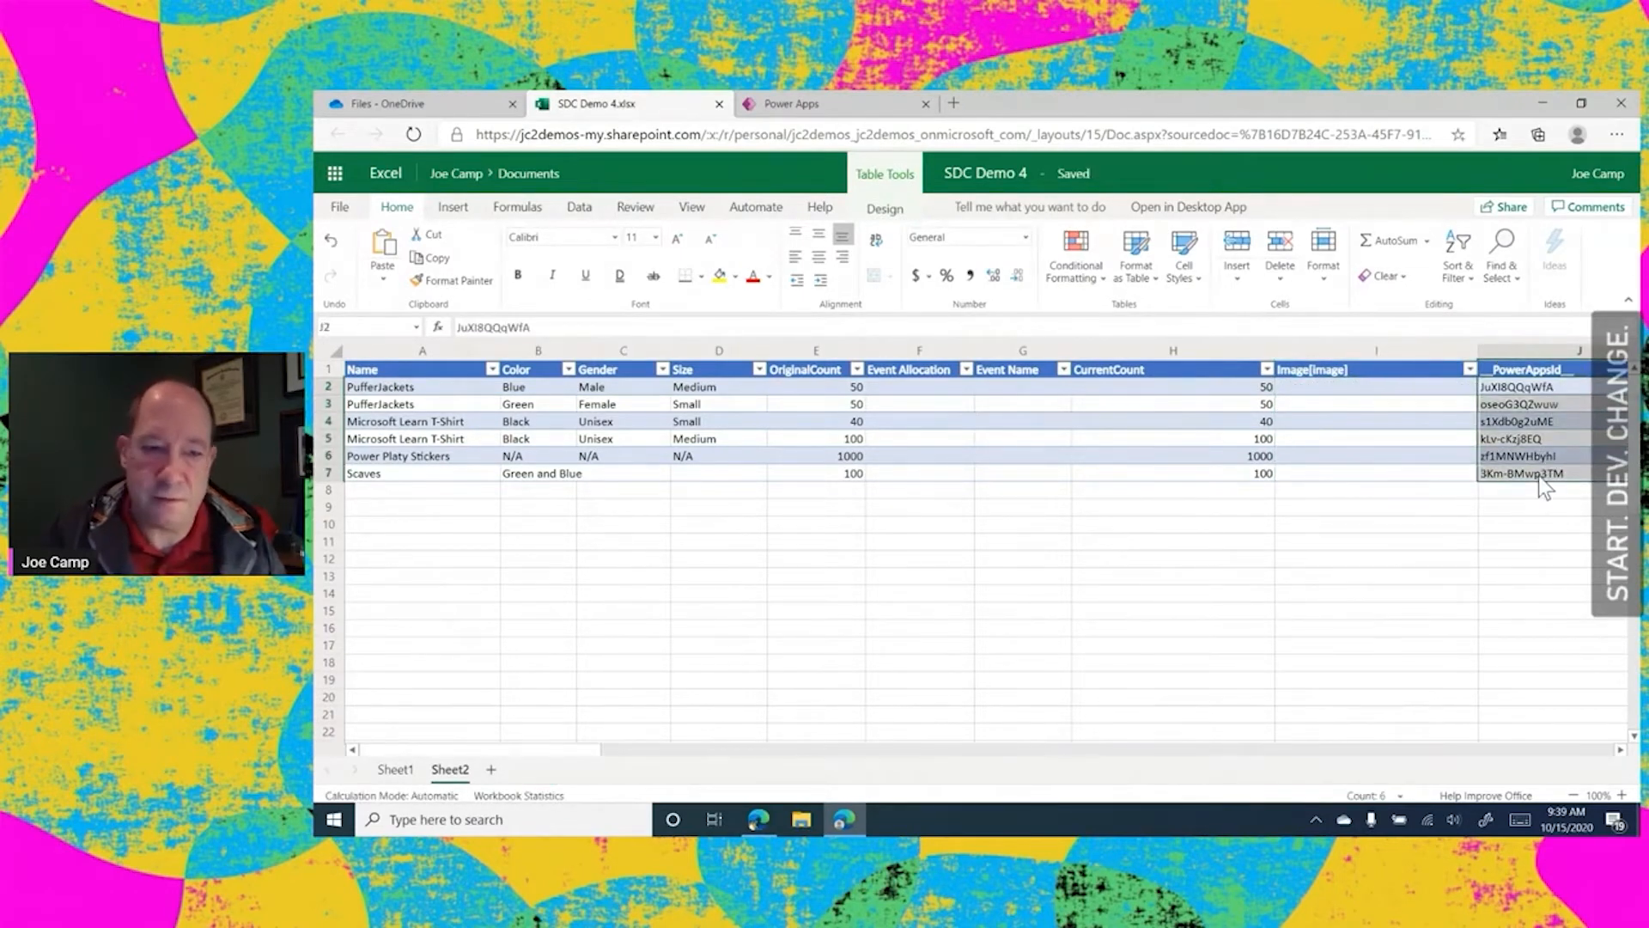
{"action": "key", "text": "Delete"}
{"action": "left_click", "coordinate": [1137, 596]}
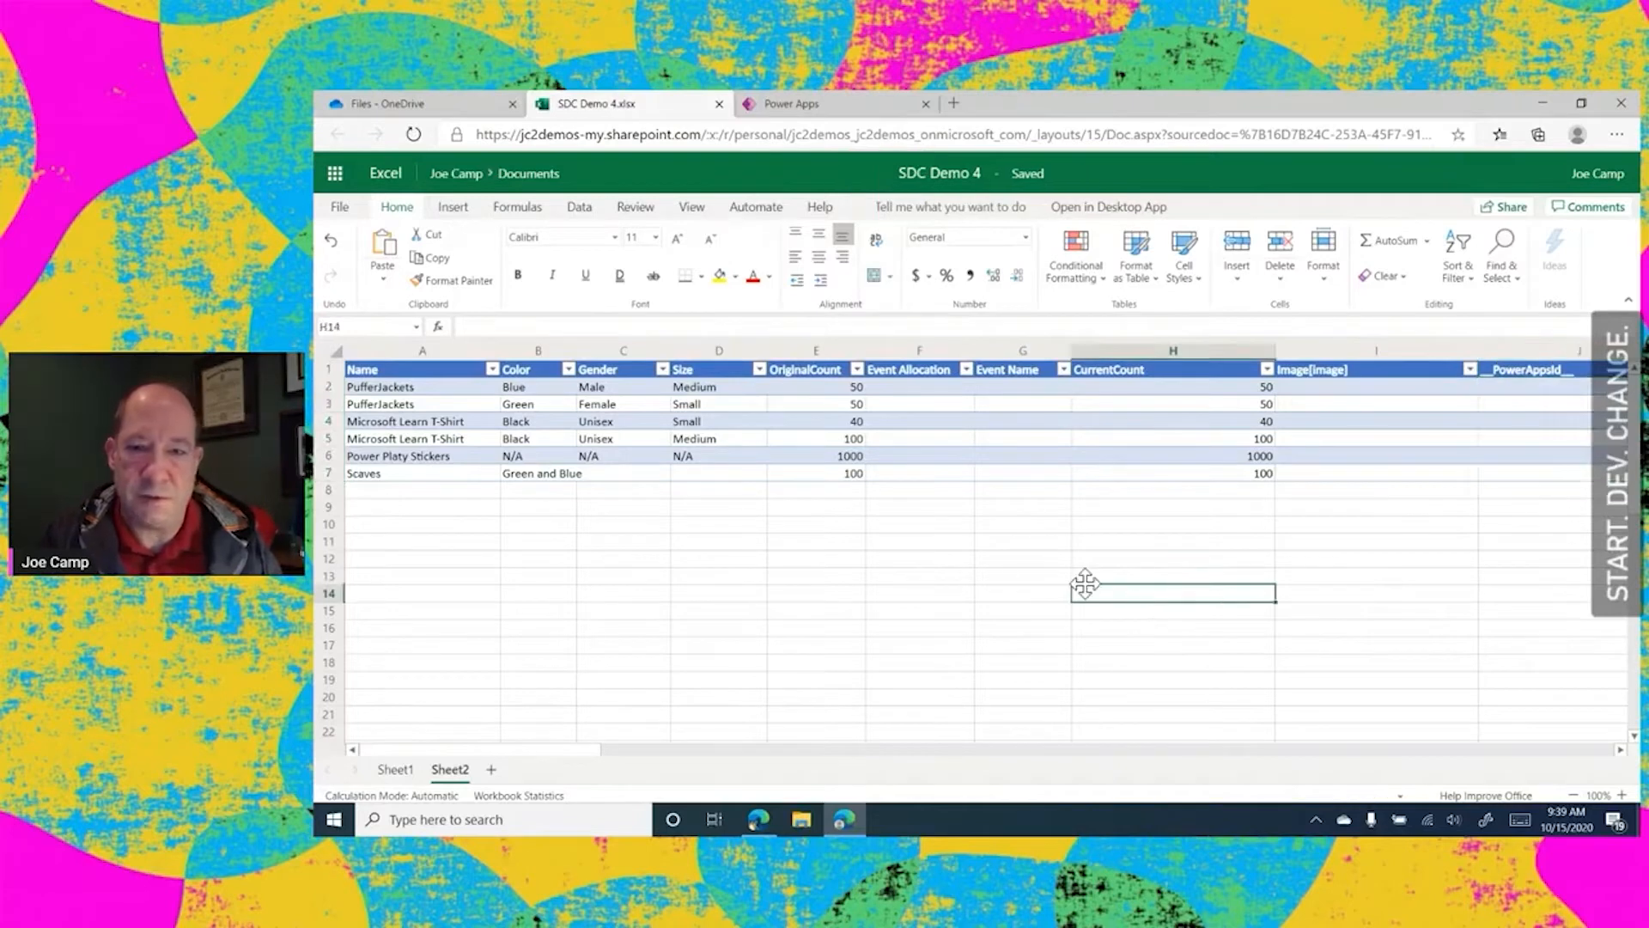
{"action": "left_click", "coordinate": [969, 576]}
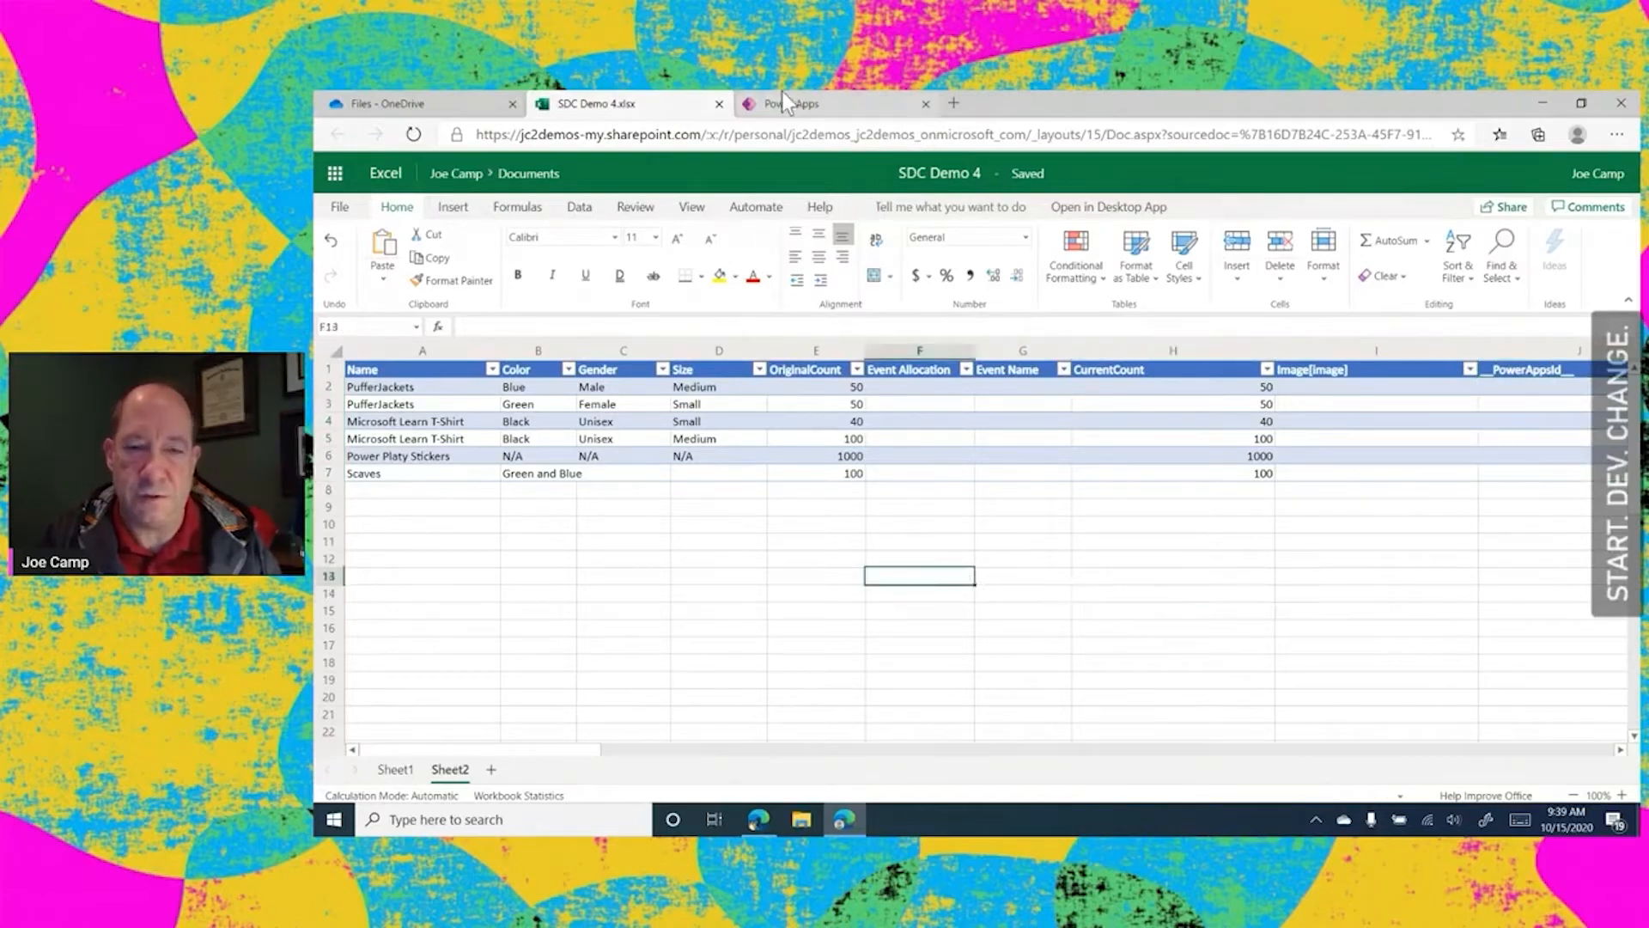
{"action": "left_click", "coordinate": [718, 103]}
Start a new Power Apps app from Excel Online data using Table2 of SDC Demo 4.xlsx, and skip the studio welcome
{"action": "left_click", "coordinate": [653, 107]}
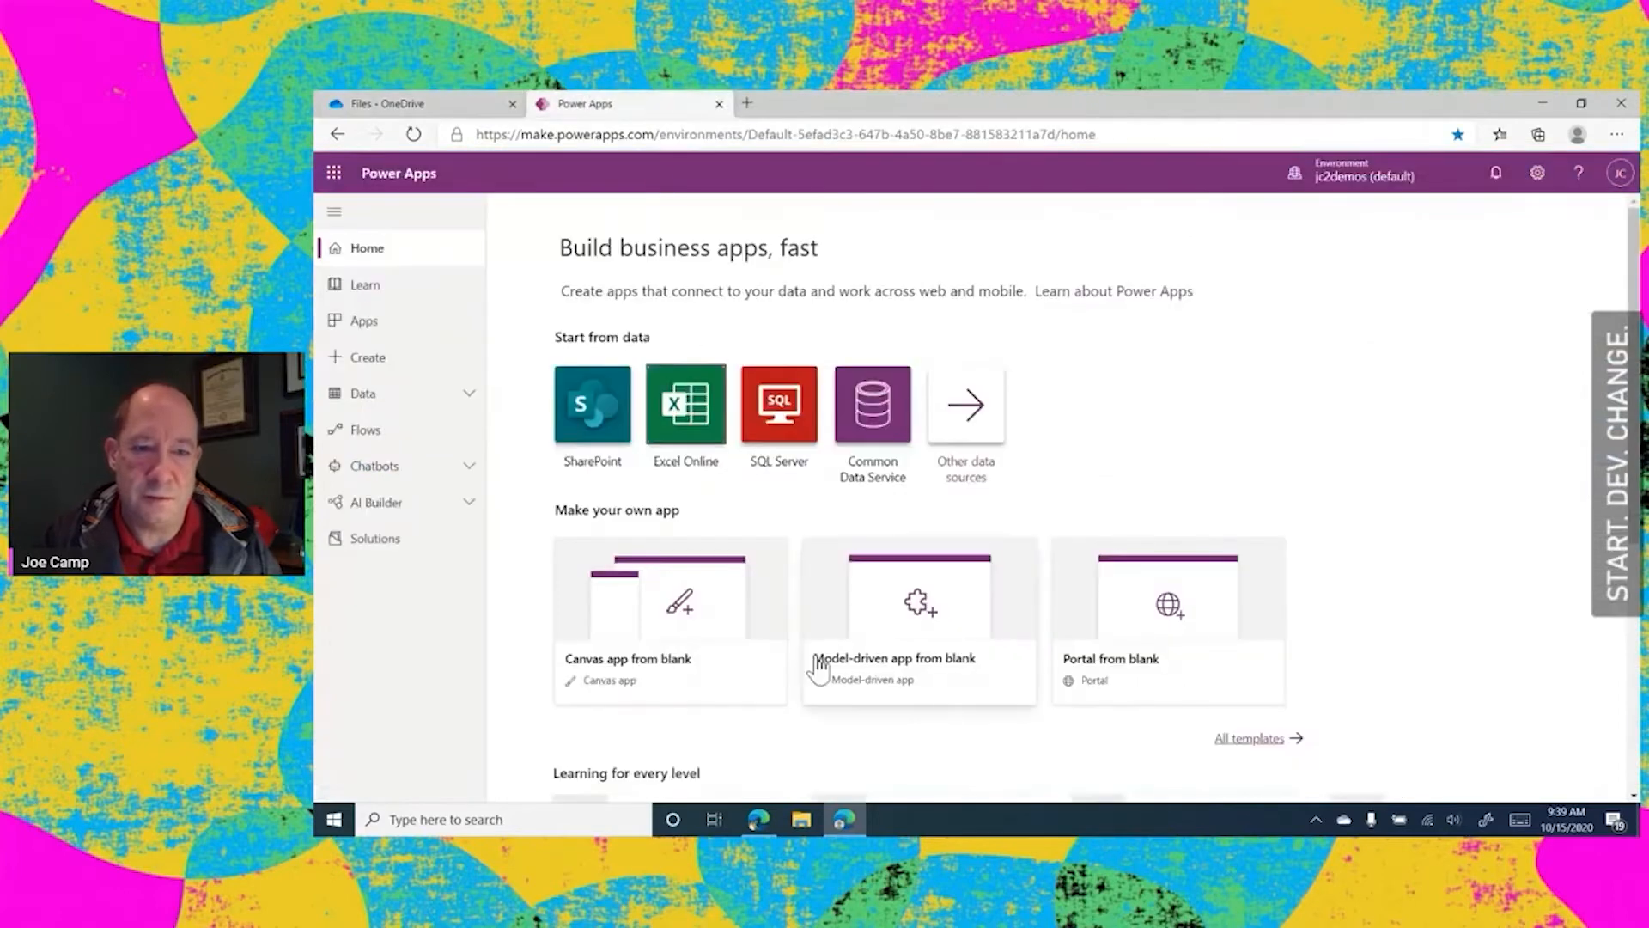
{"action": "left_click", "coordinate": [679, 410]}
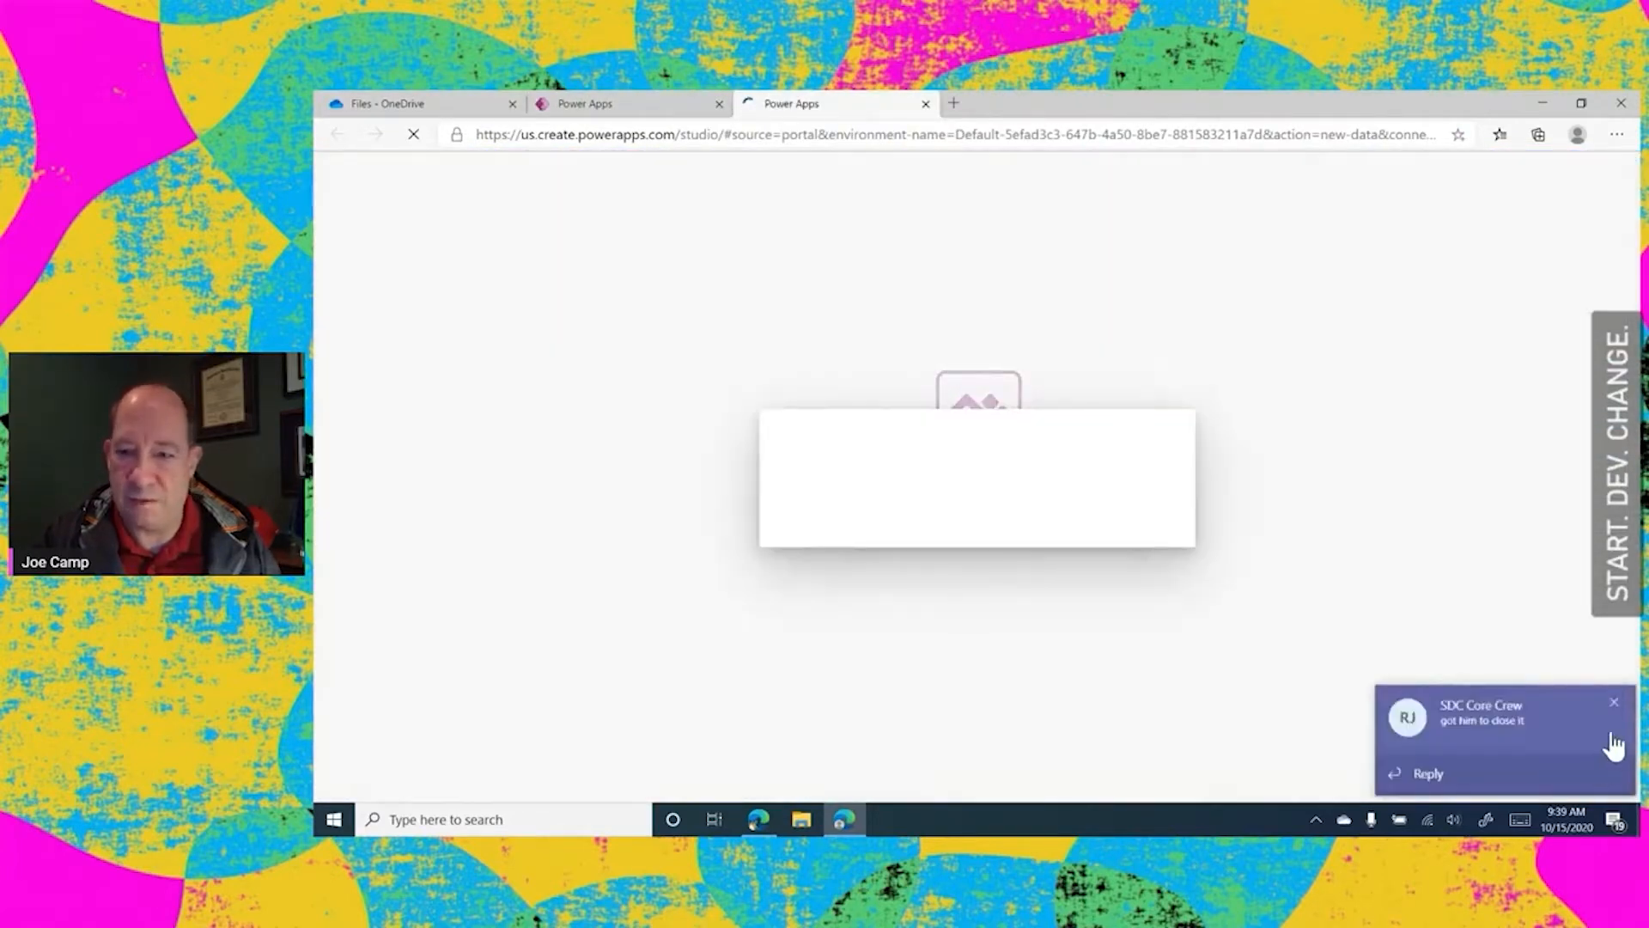
{"action": "left_click", "coordinate": [1619, 703]}
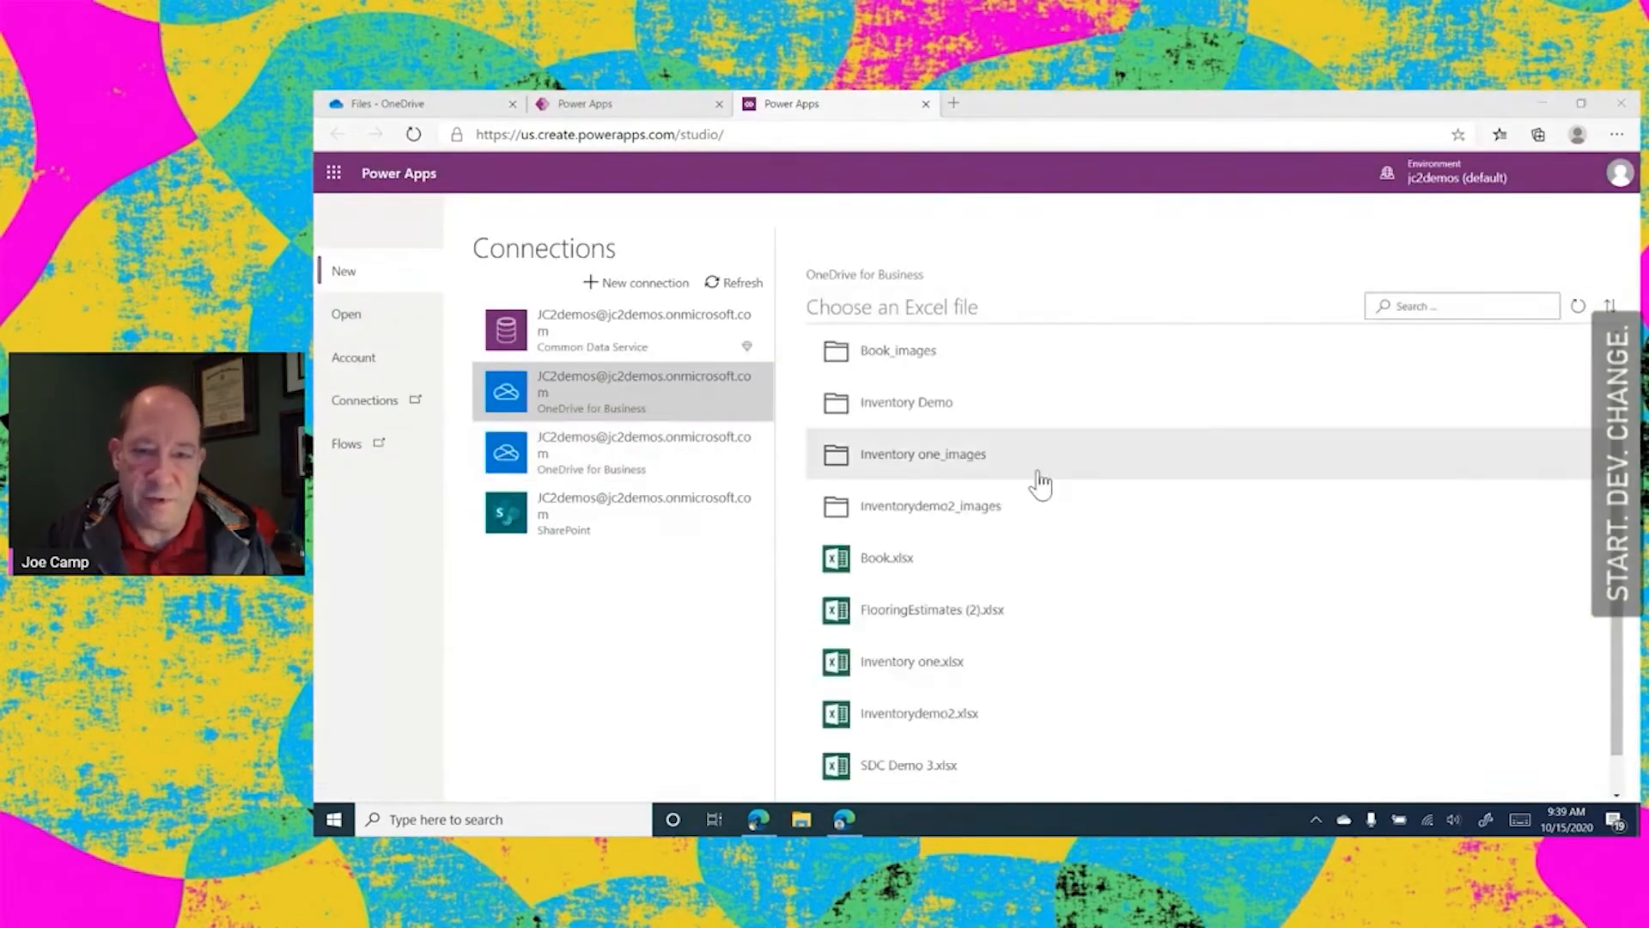
{"action": "scroll", "coordinate": [1074, 485], "scroll_direction": "down", "scroll_amount": 1}
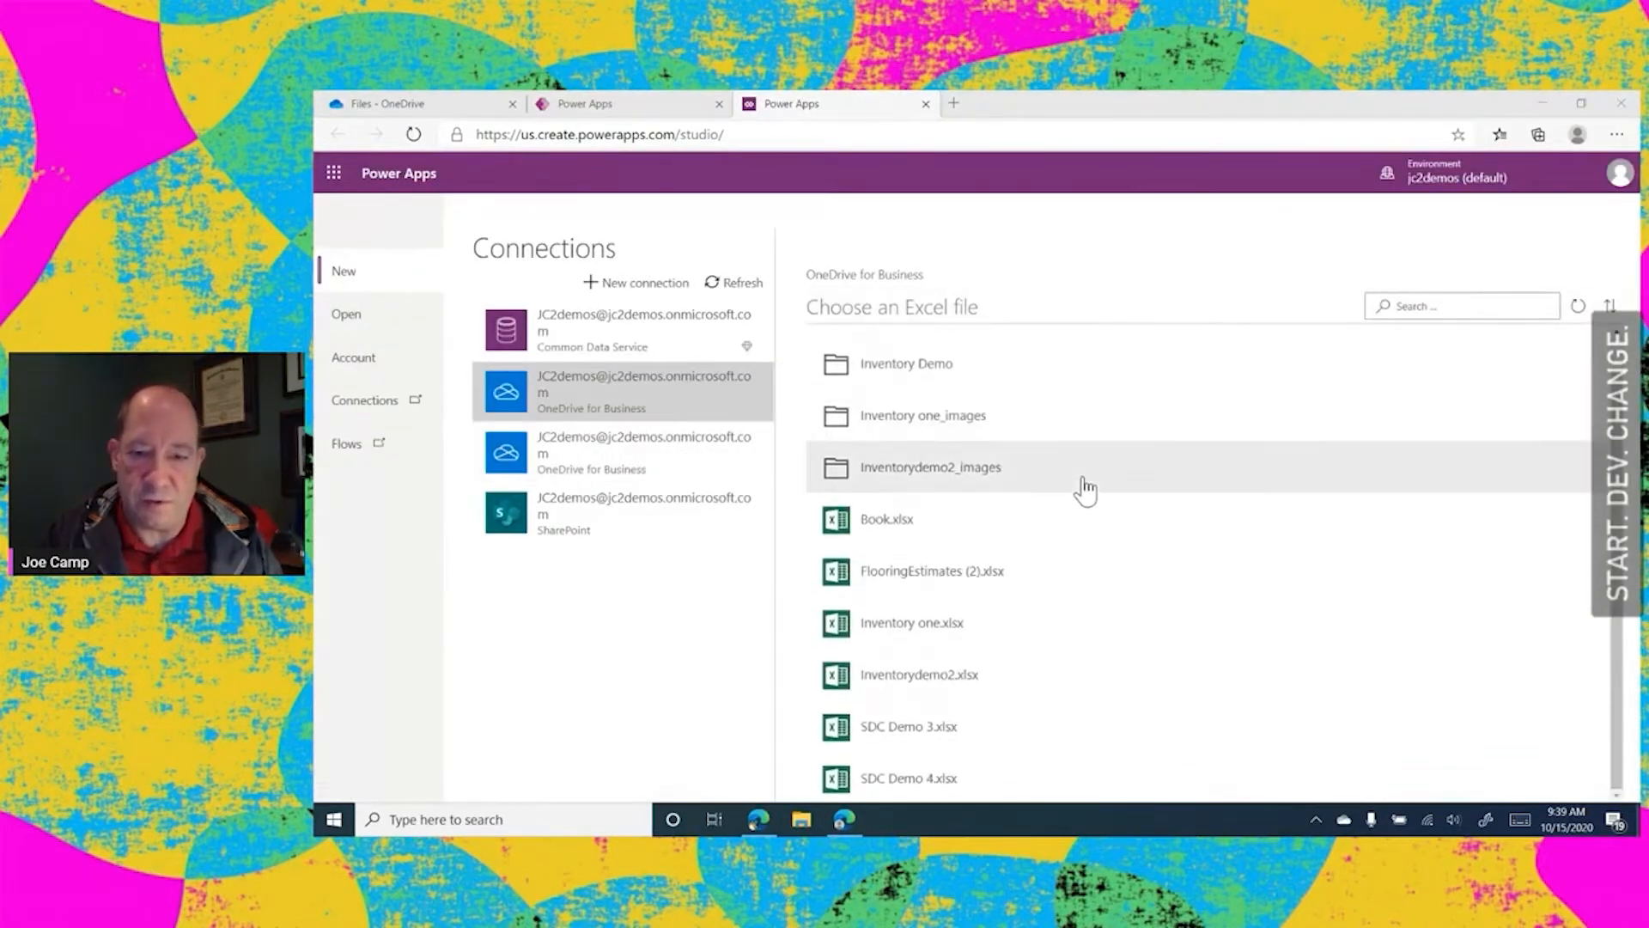
{"action": "left_click", "coordinate": [923, 777]}
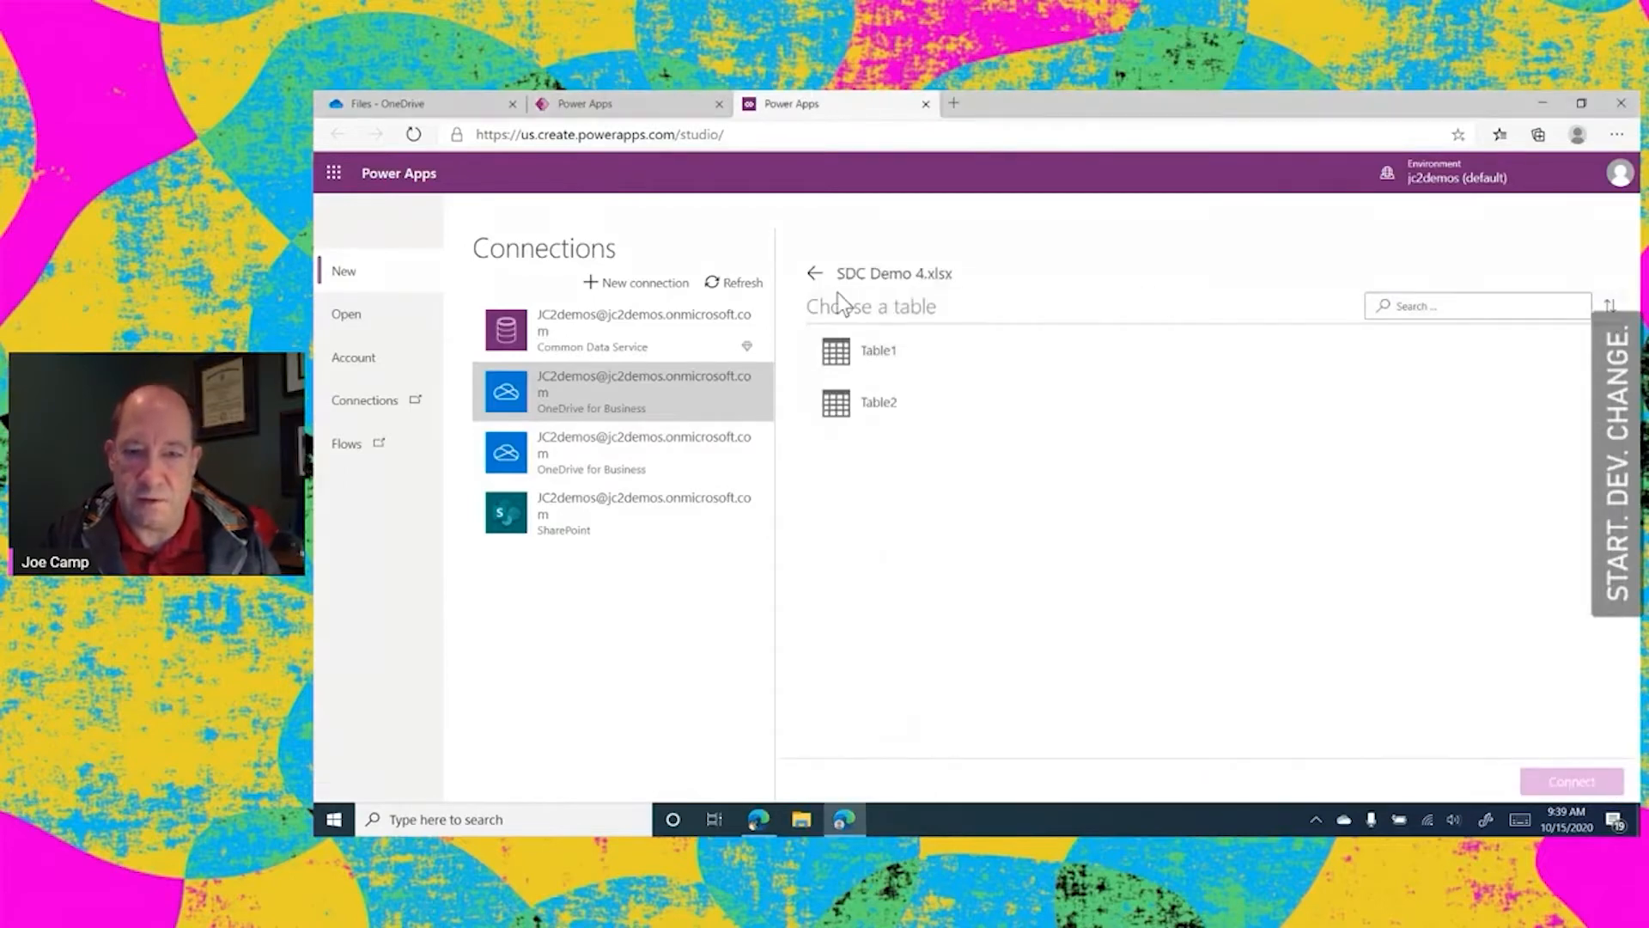
{"action": "left_click", "coordinate": [862, 411]}
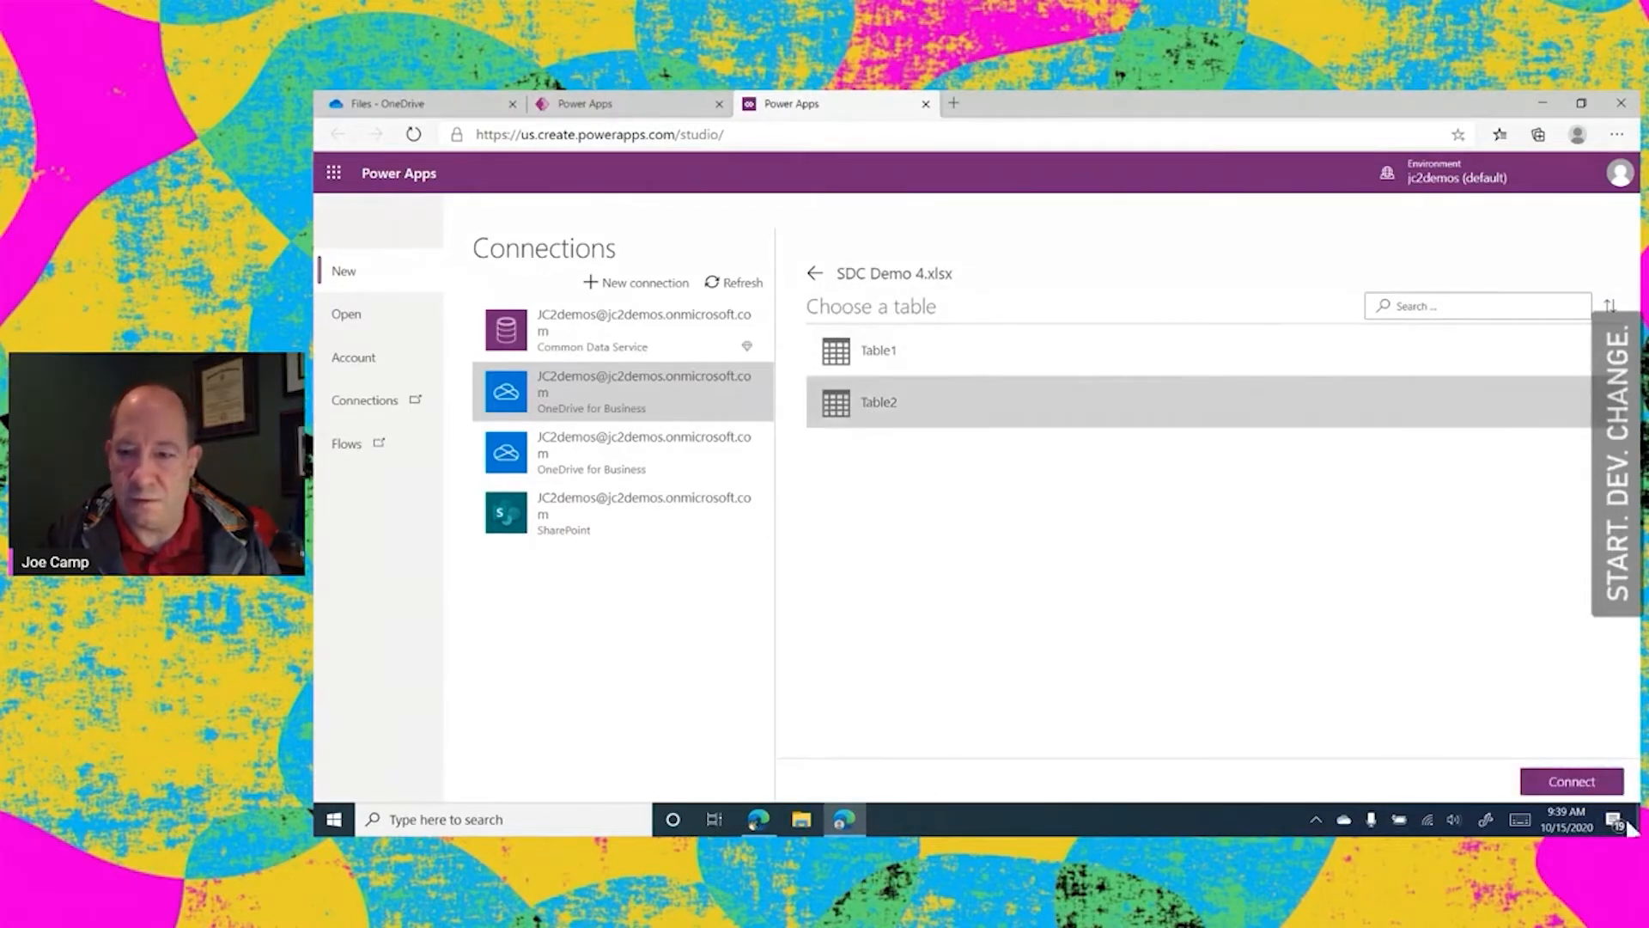
{"action": "left_click", "coordinate": [1585, 785]}
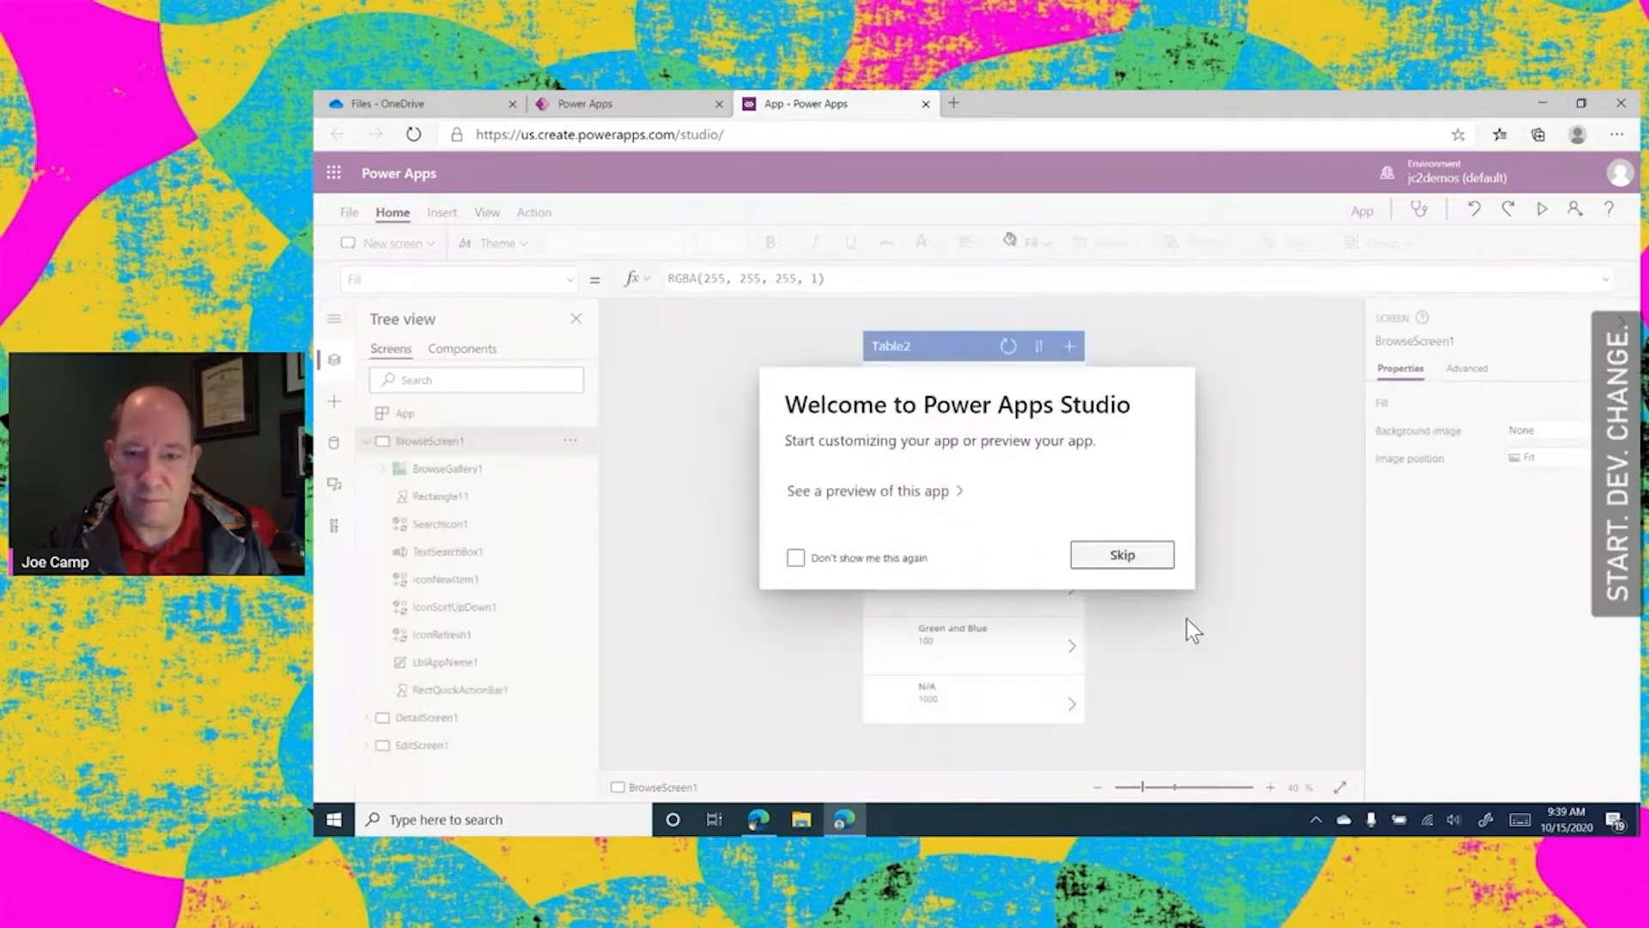
{"action": "left_click", "coordinate": [1132, 564]}
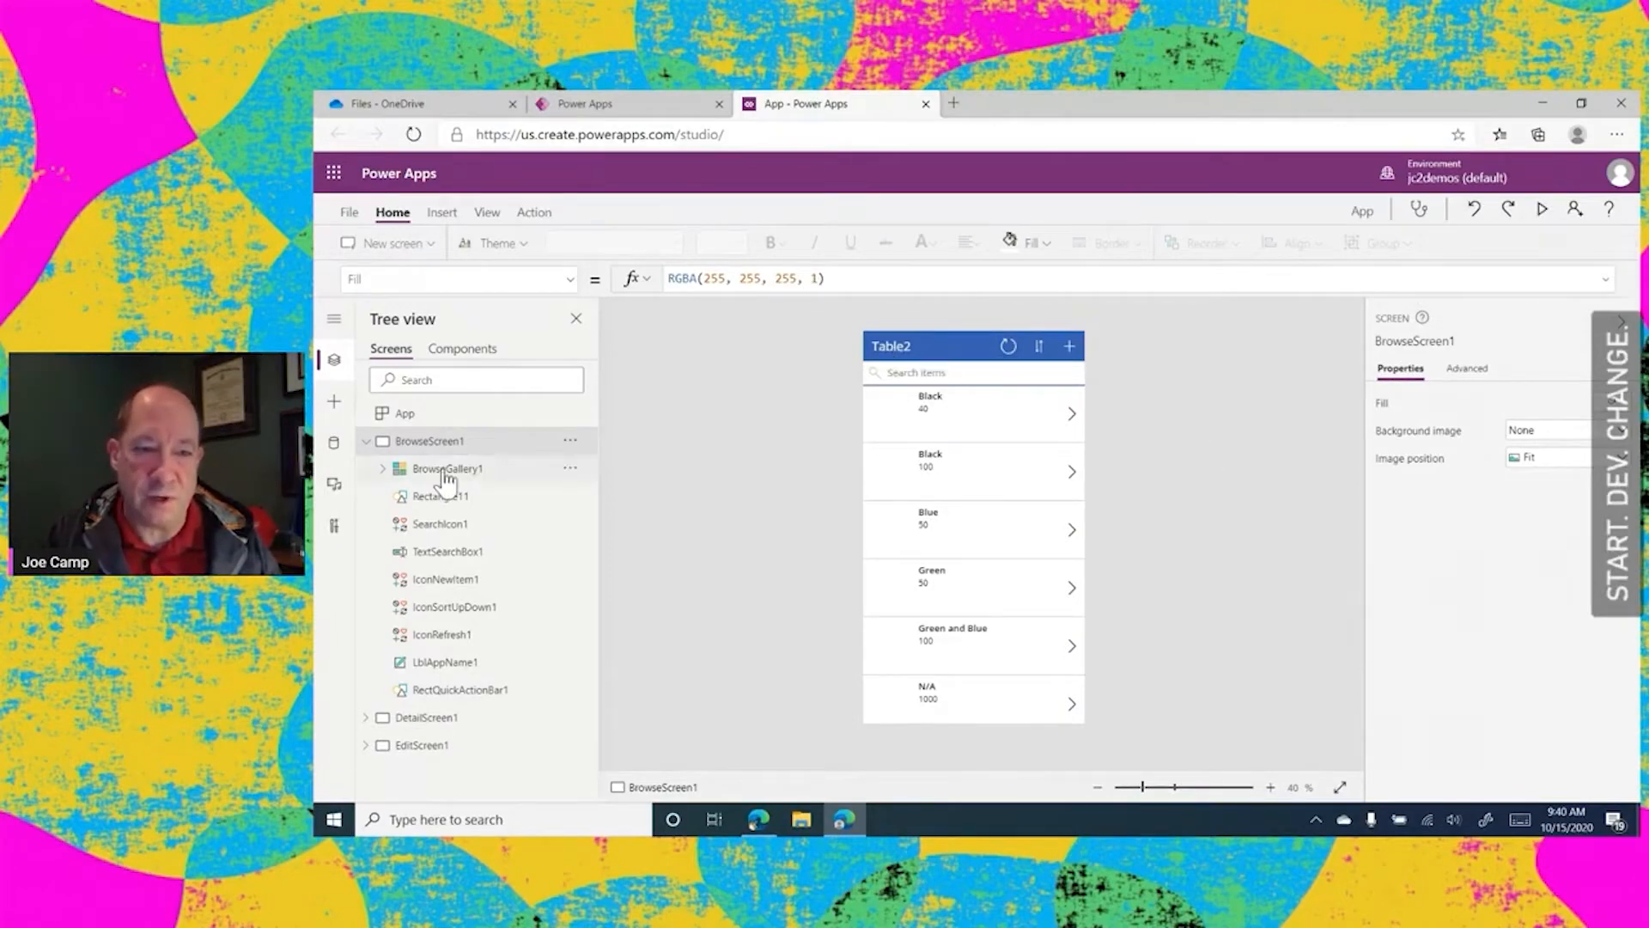
Delete the Table2 title label from the header of BrowseScreen1
{"action": "left_click", "coordinate": [927, 348]}
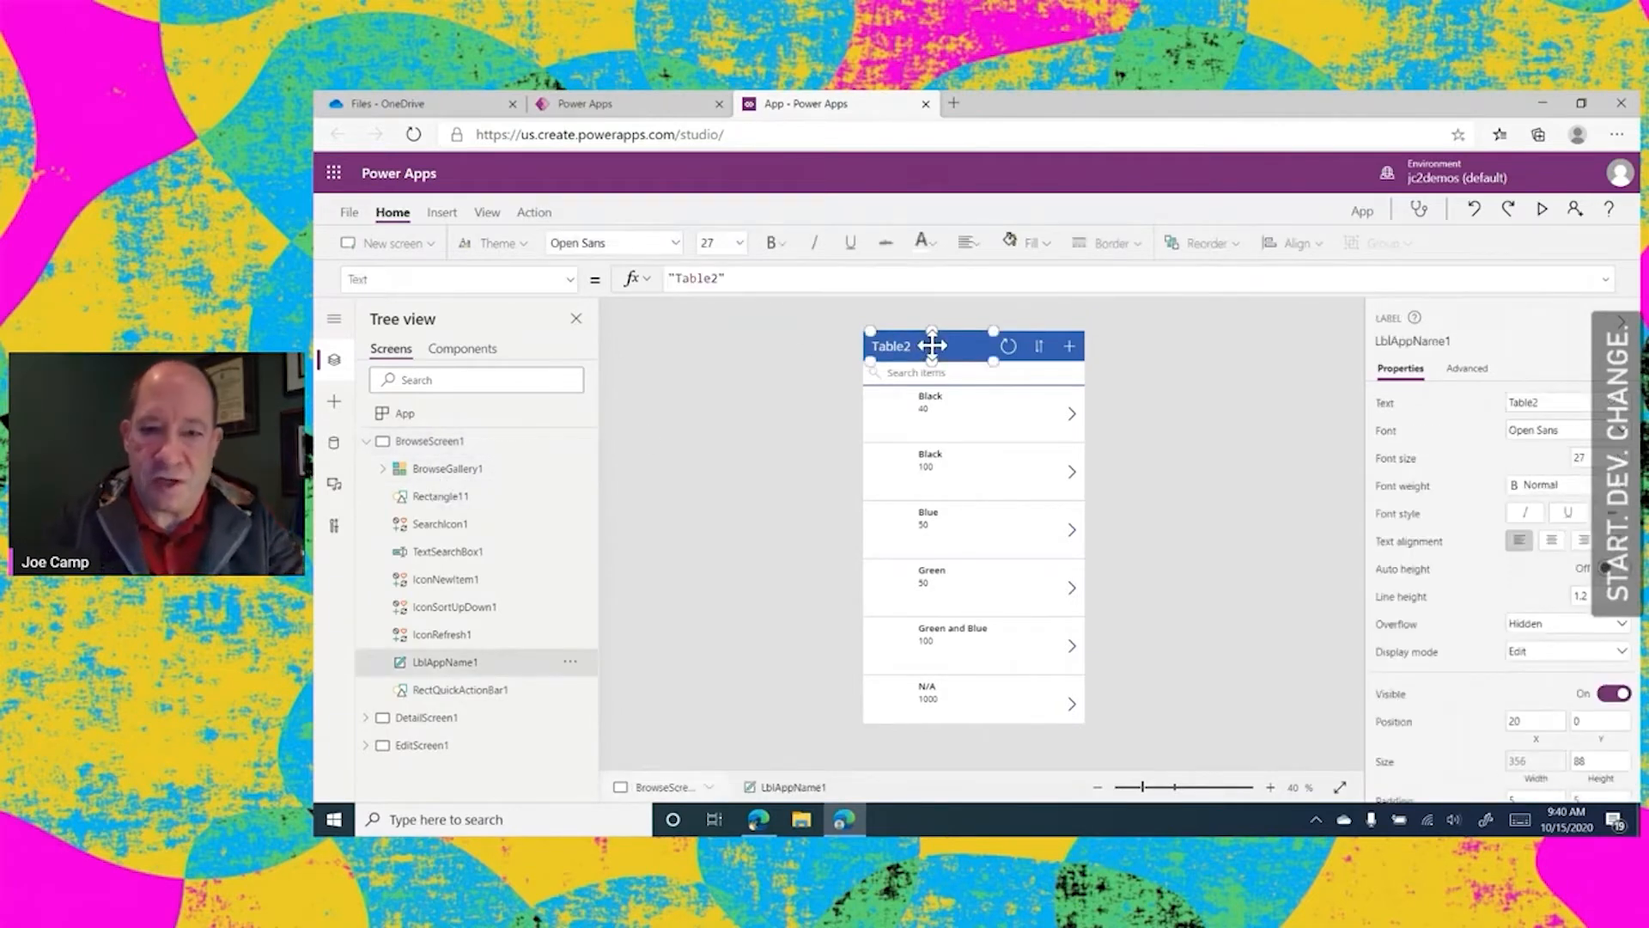
{"action": "key", "text": "Delete"}
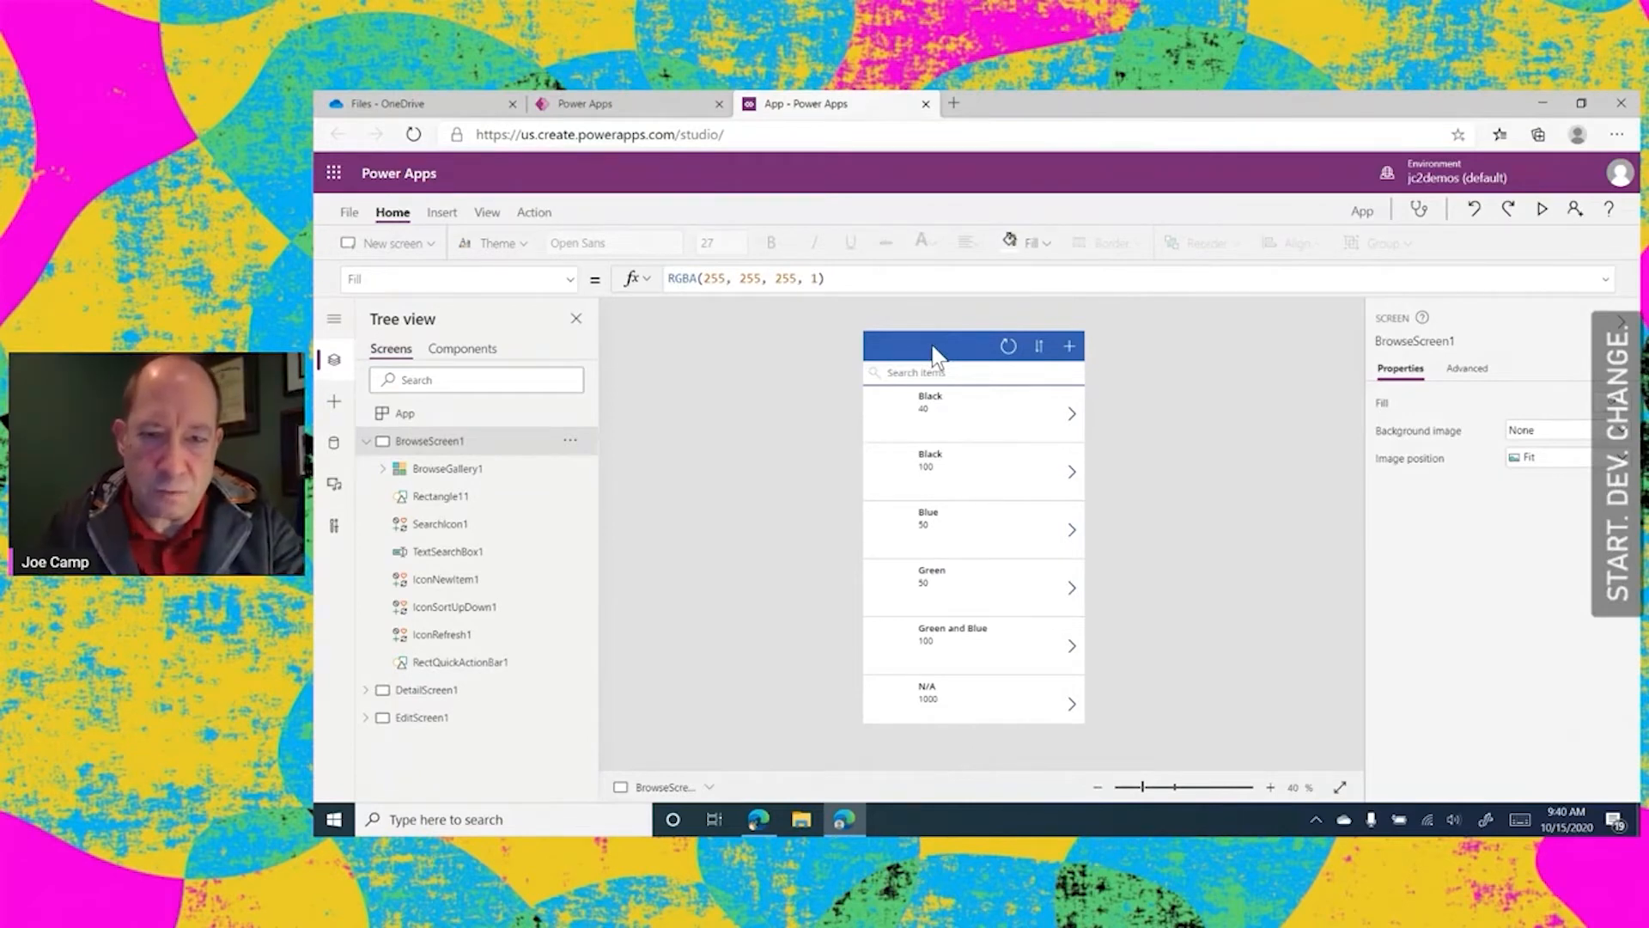
{"action": "left_click", "coordinate": [931, 347]}
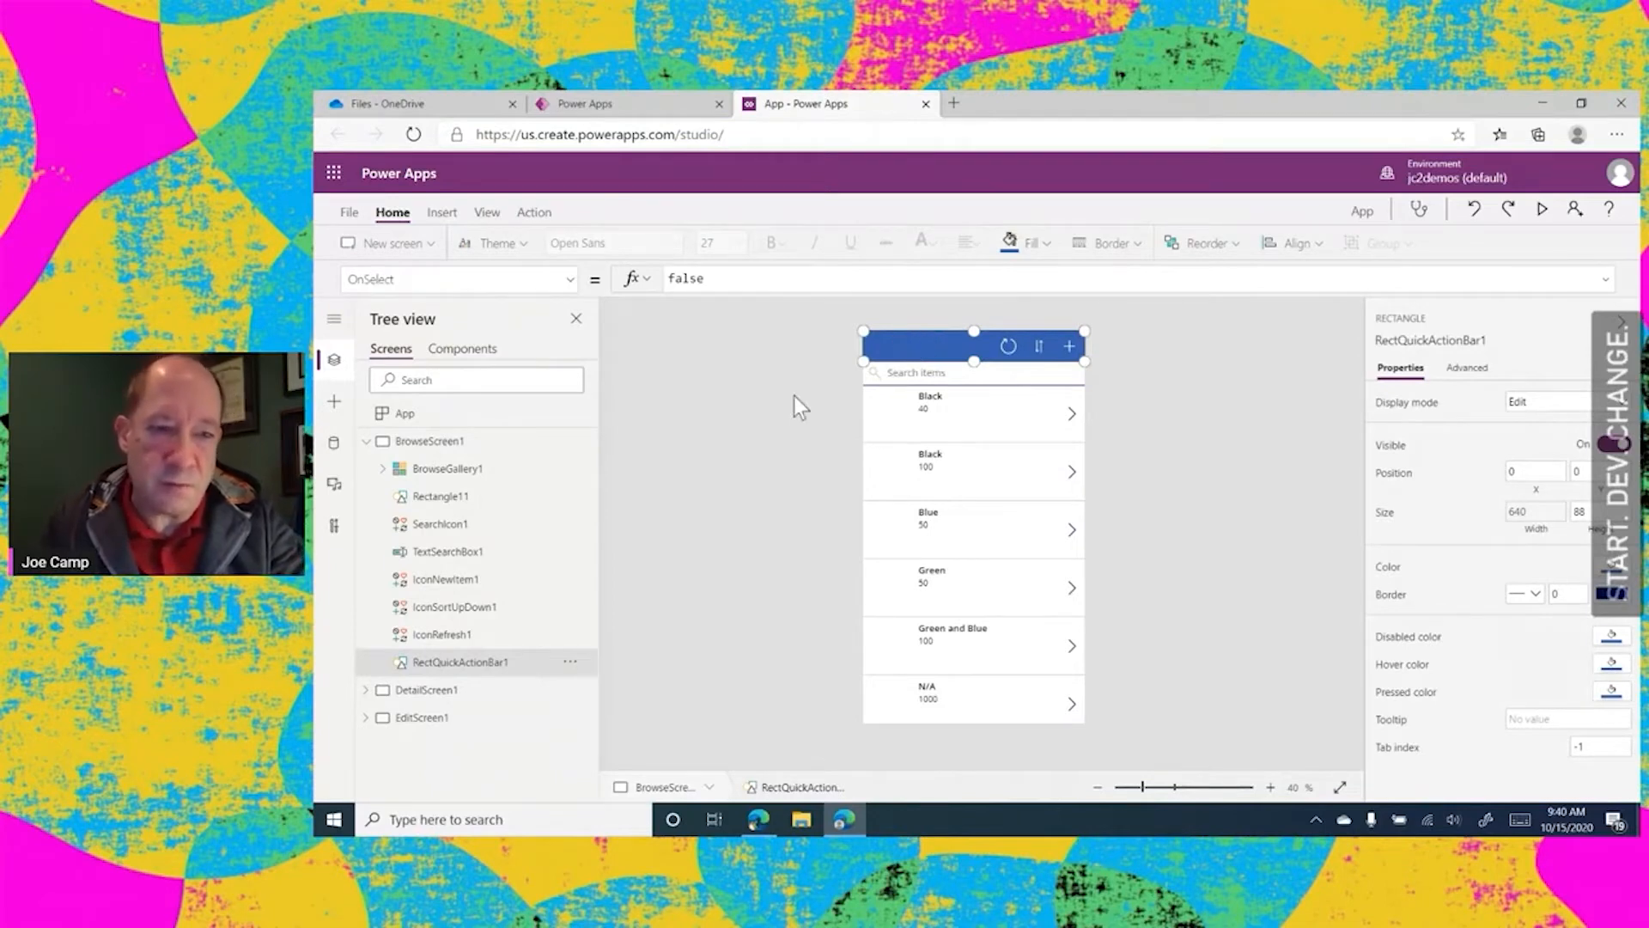
Examine BrowseGallery1, the header bar and the Title1 label, view DetailScreen1 and EditScreen1, and return to BrowseGallery1
{"action": "left_click", "coordinate": [419, 445]}
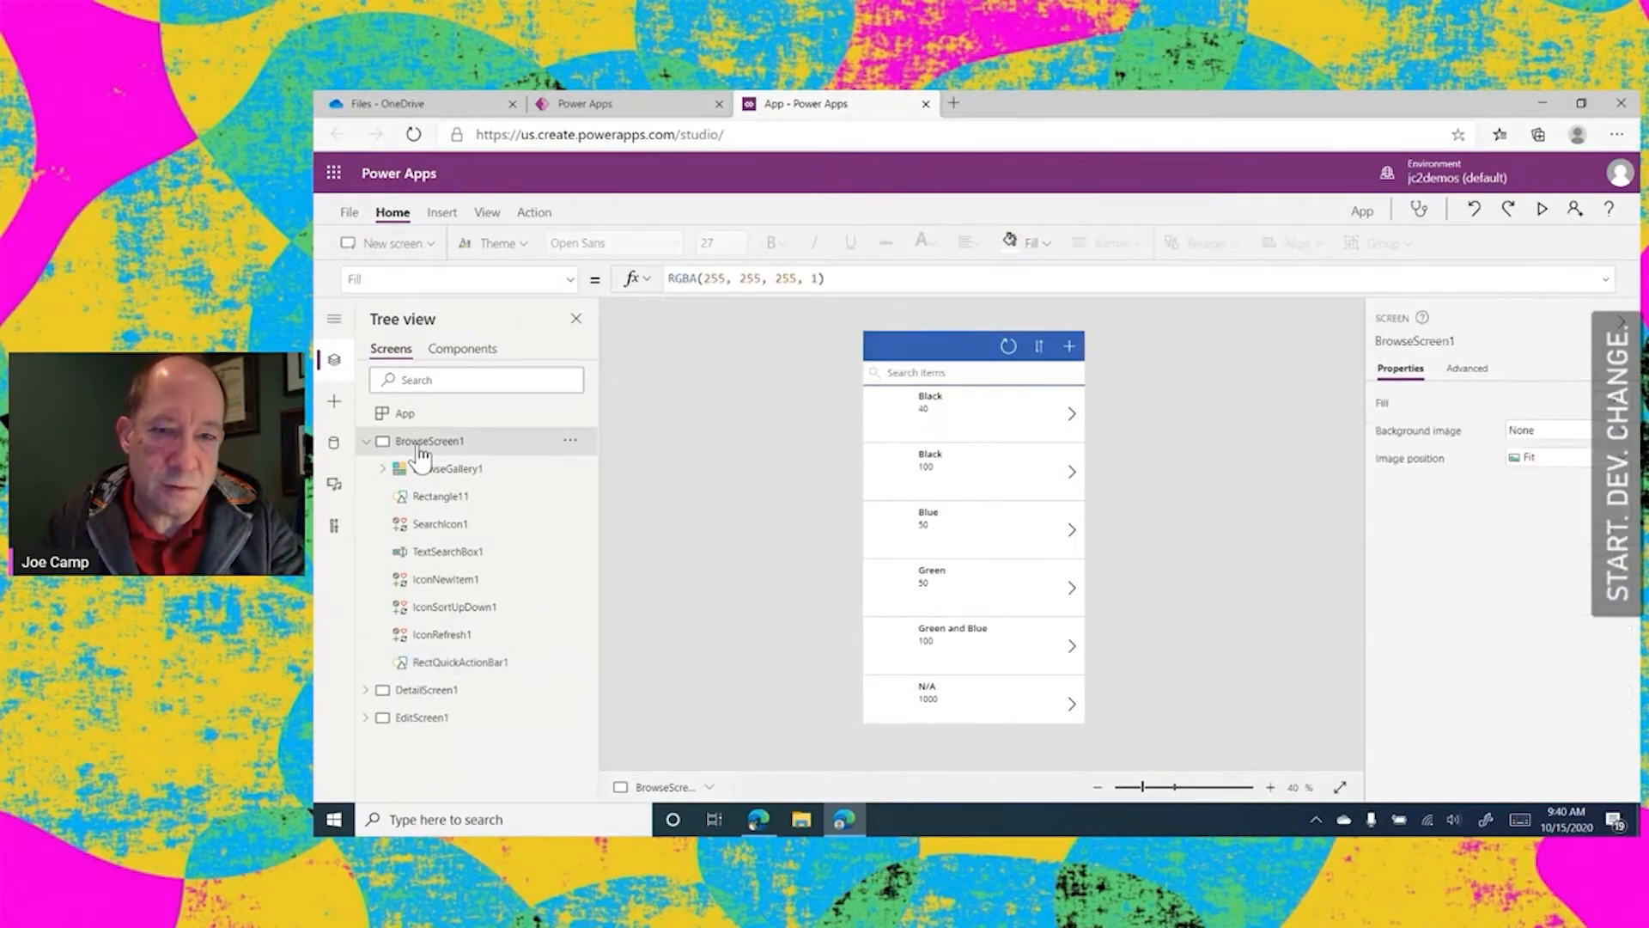
{"action": "left_click", "coordinate": [429, 469]}
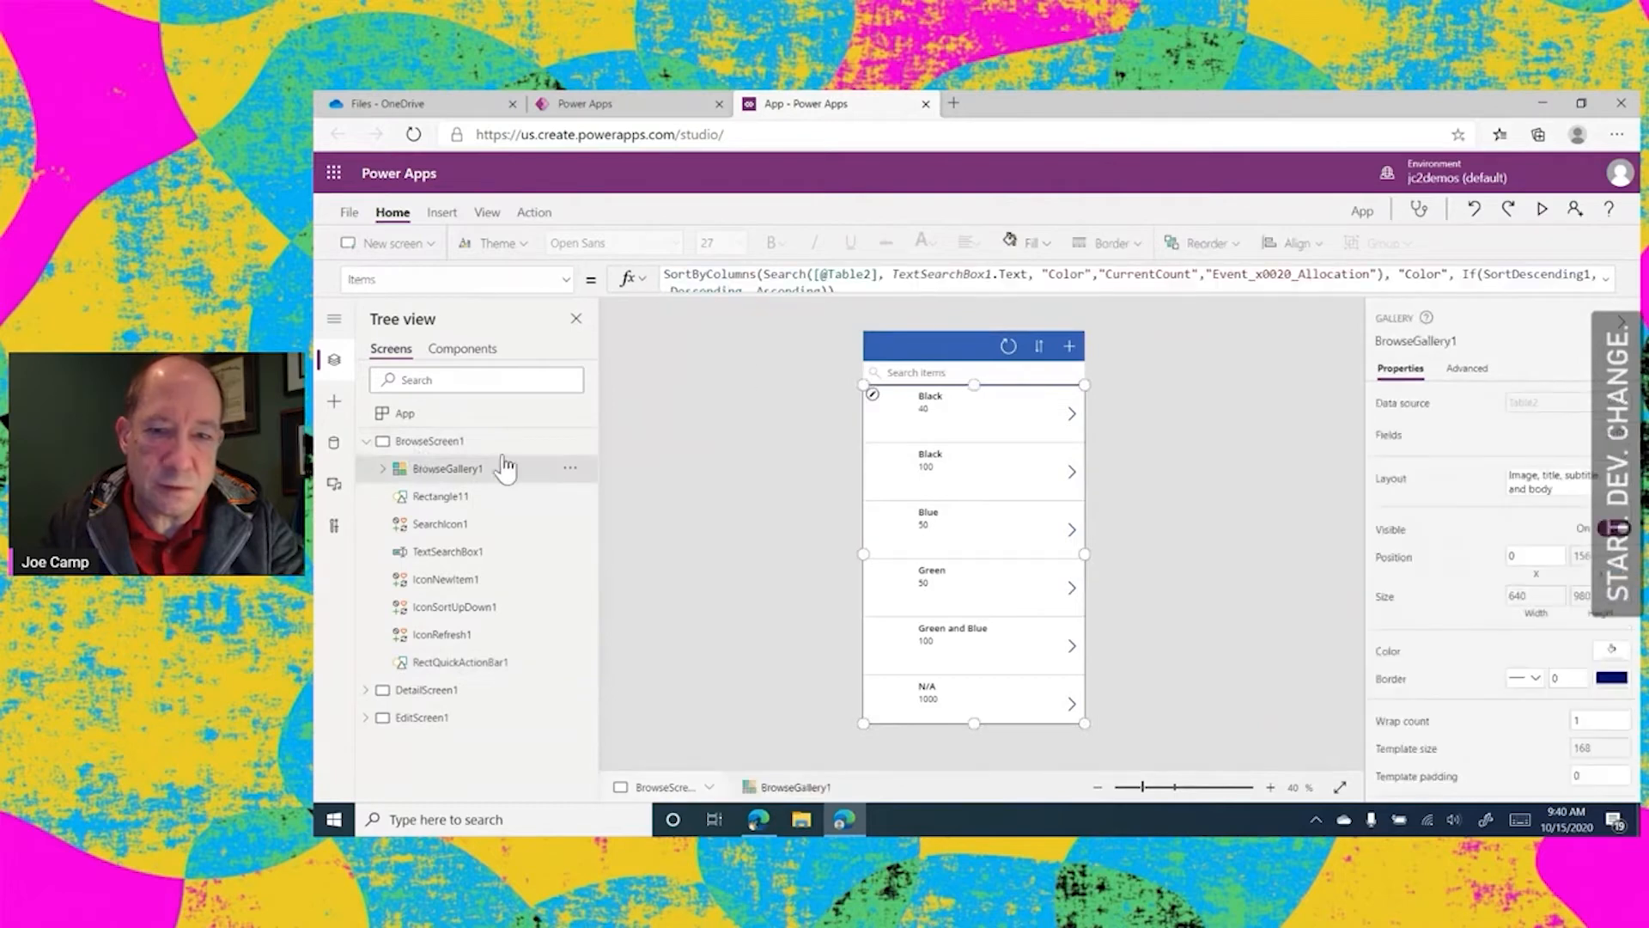
{"action": "left_click", "coordinate": [906, 346]}
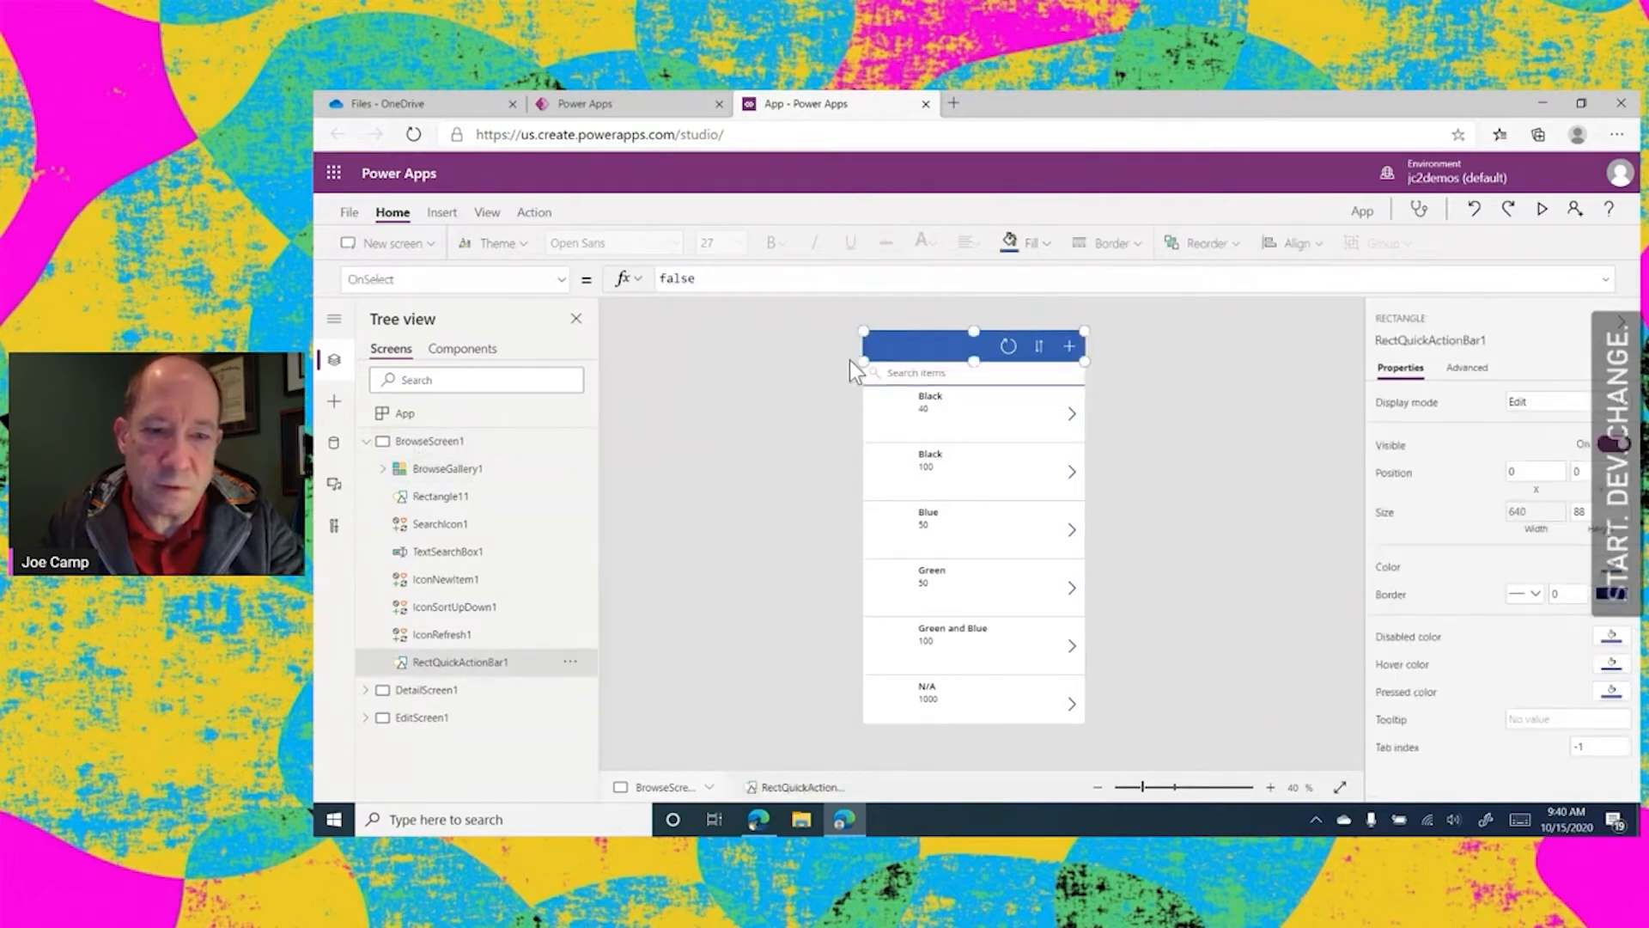
{"action": "left_click", "coordinate": [419, 471]}
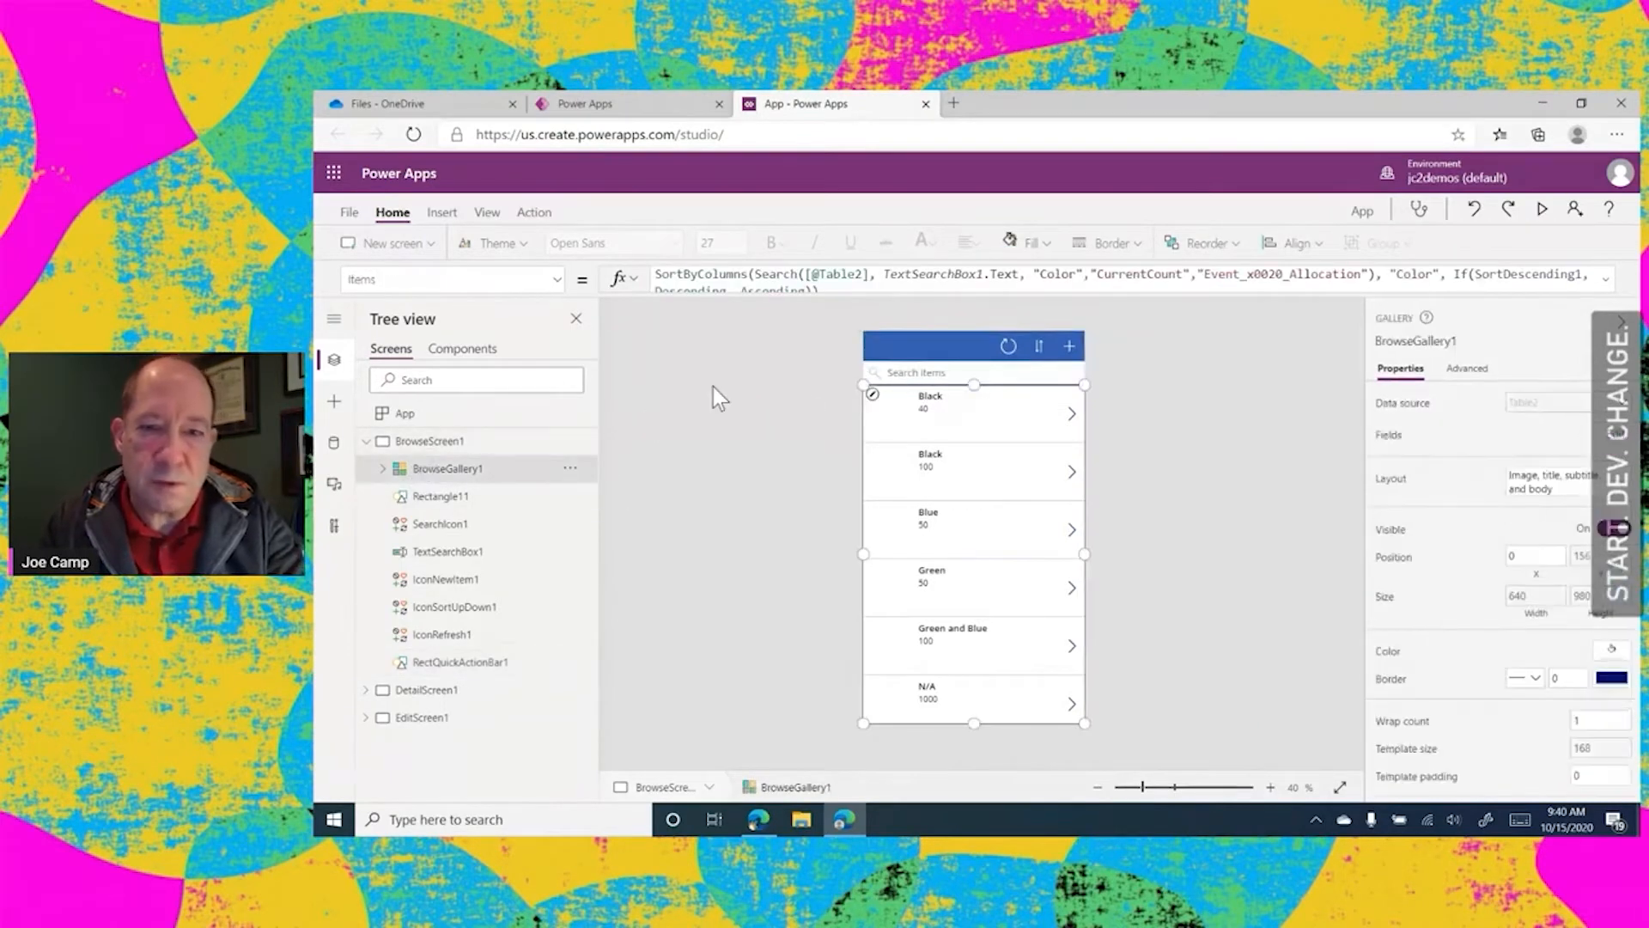
{"action": "left_click", "coordinate": [927, 397]}
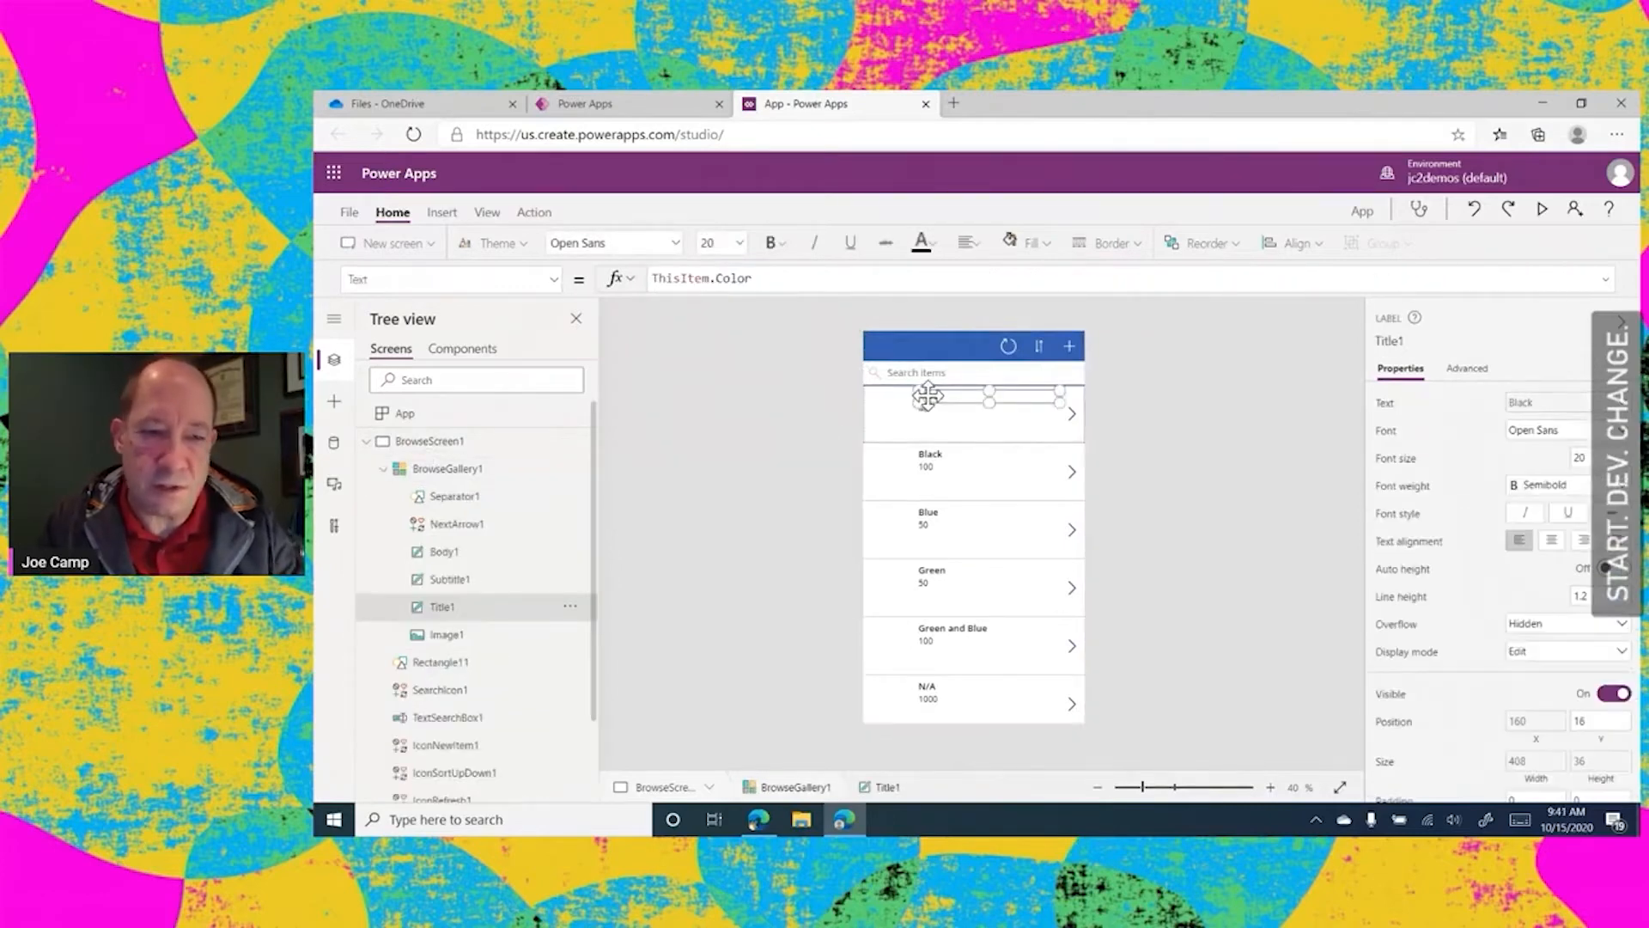
{"action": "left_click", "coordinate": [442, 472]}
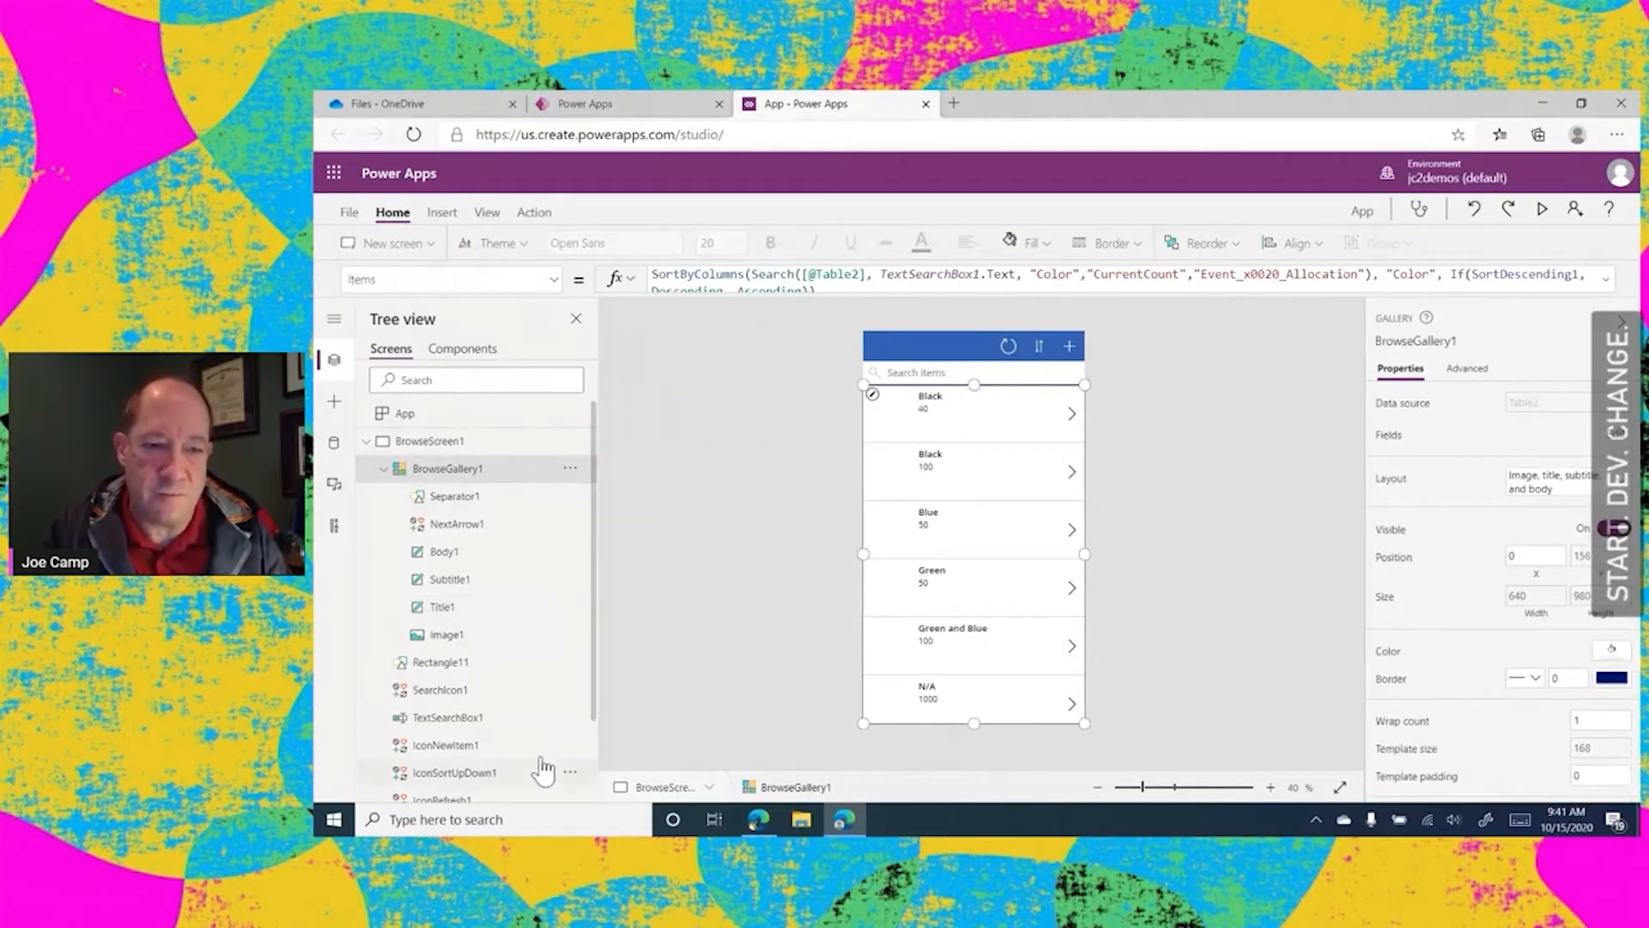
{"action": "scroll", "coordinate": [592, 635], "scroll_direction": "down", "scroll_amount": 2}
{"action": "left_click", "coordinate": [427, 753]}
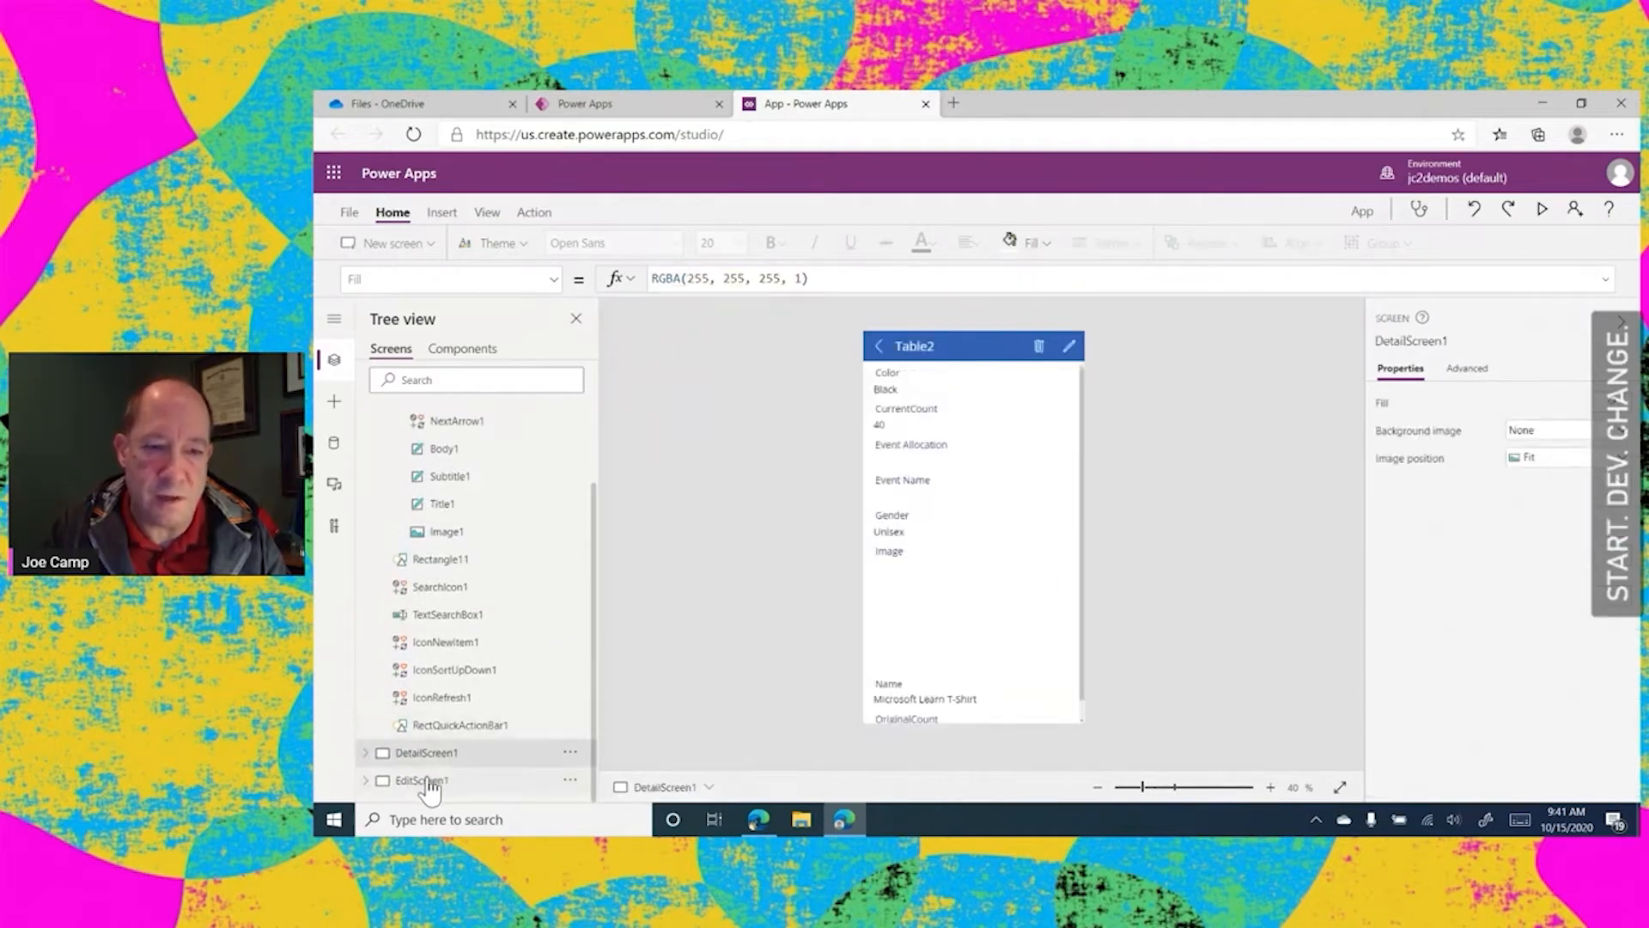
{"action": "left_click", "coordinate": [424, 781]}
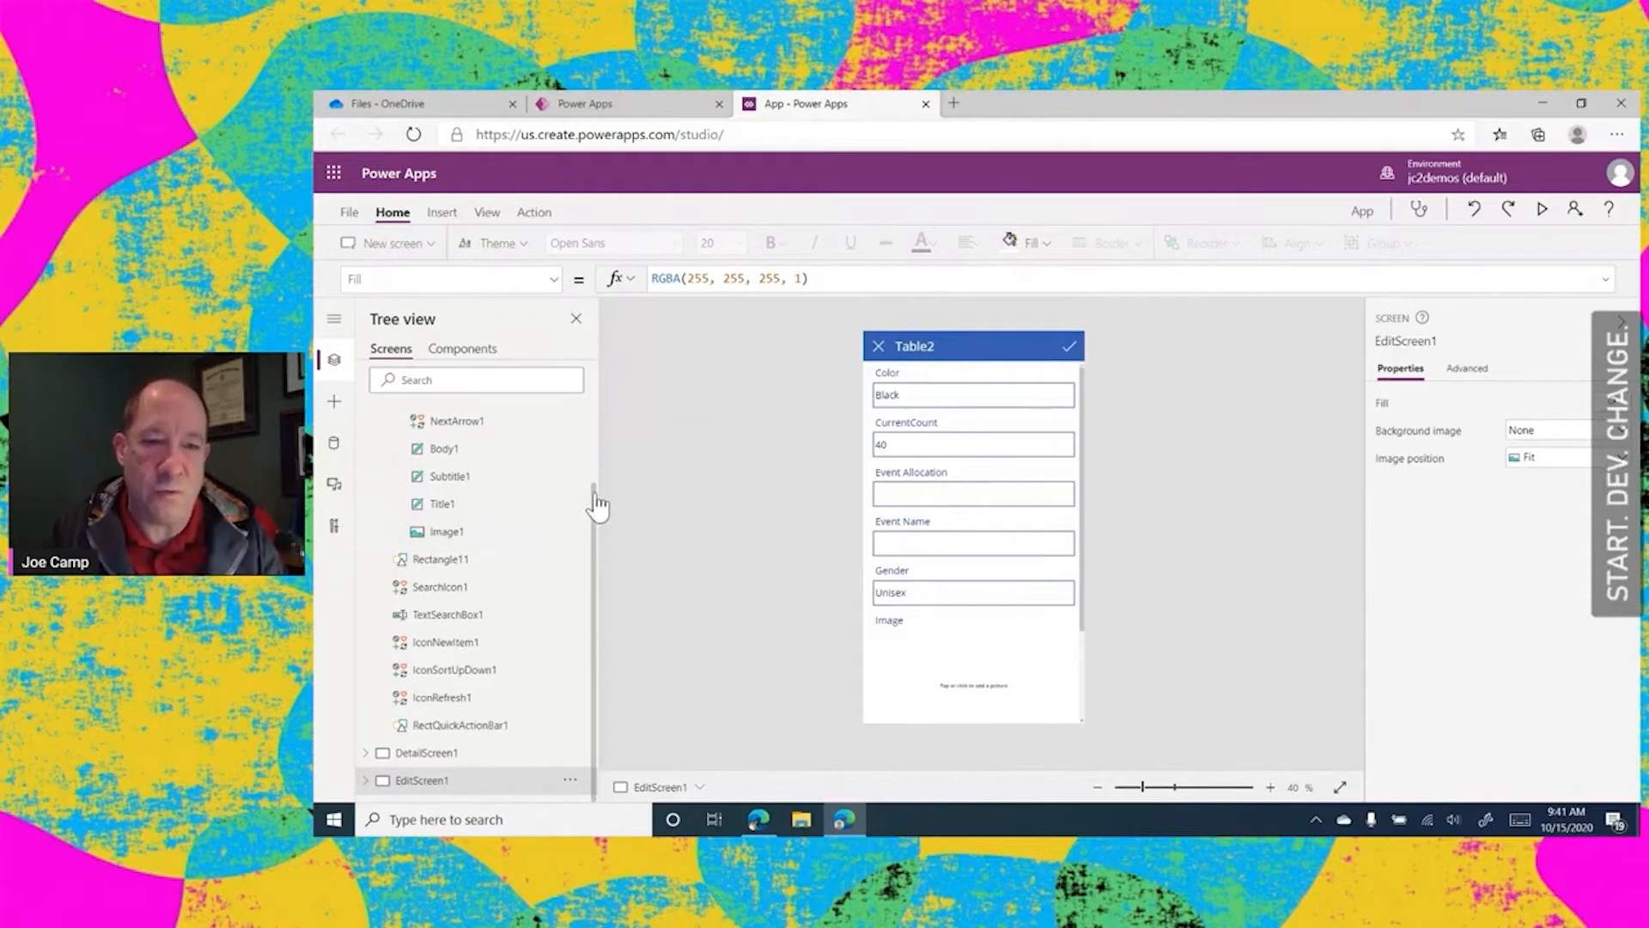
{"action": "left_click_drag", "start_coordinate": [592, 516], "coordinate": [612, 394]}
{"action": "left_click", "coordinate": [470, 481]}
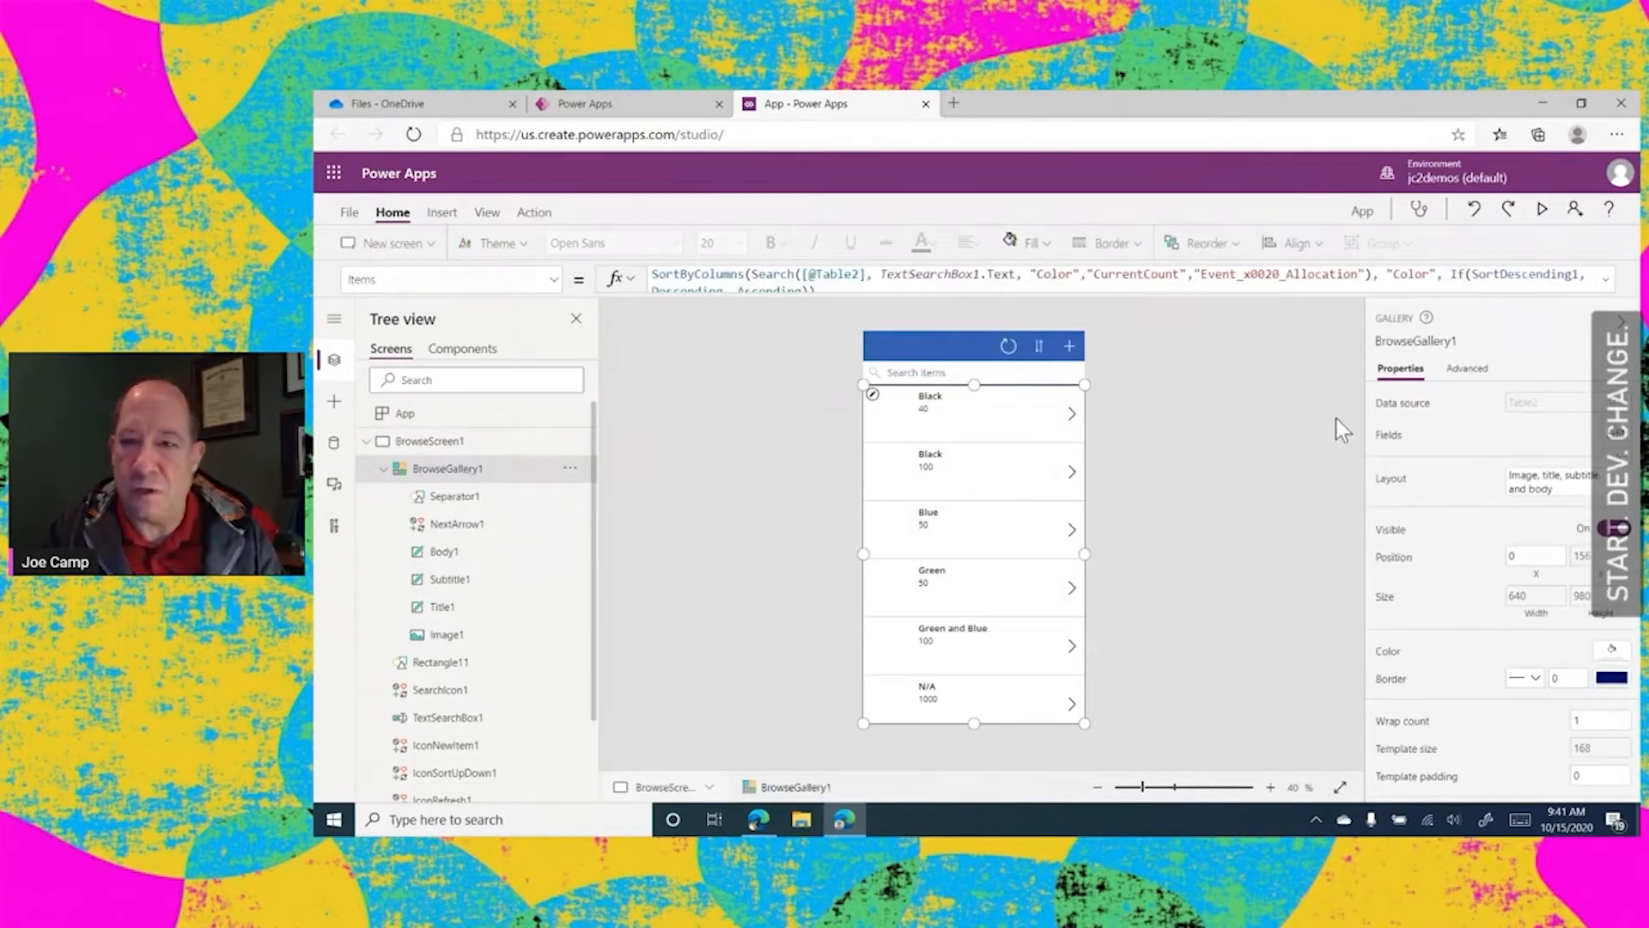
Preview the app and open the first Black item in the list, with count 40, for editing
{"action": "left_click", "coordinate": [1543, 211]}
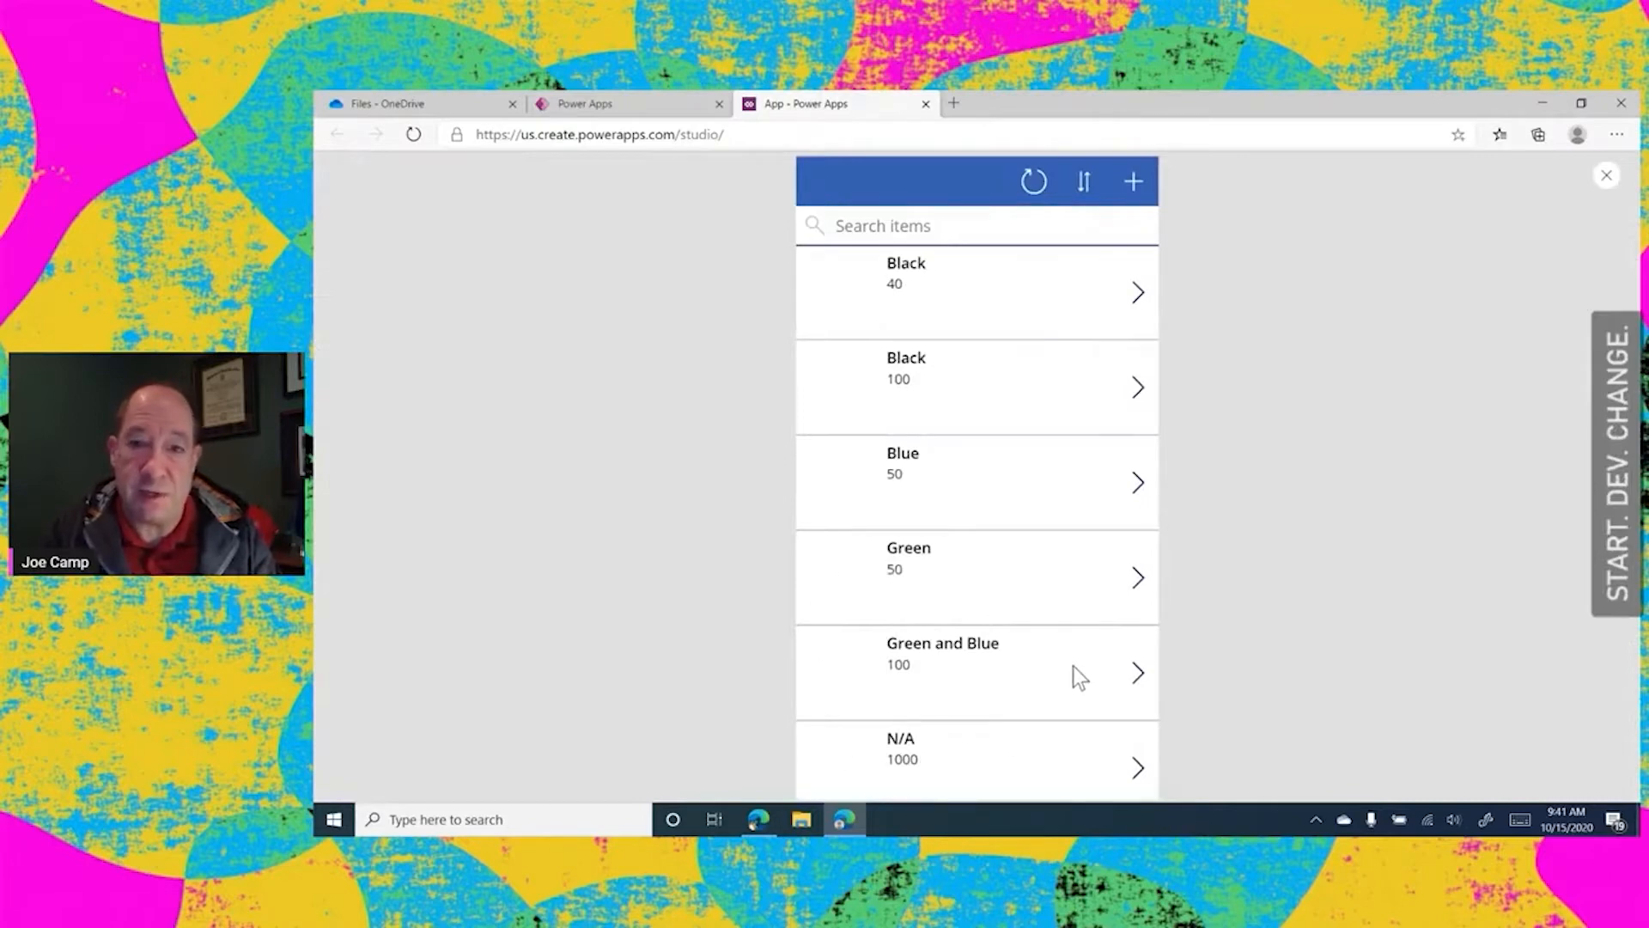
{"action": "left_click", "coordinate": [1139, 292]}
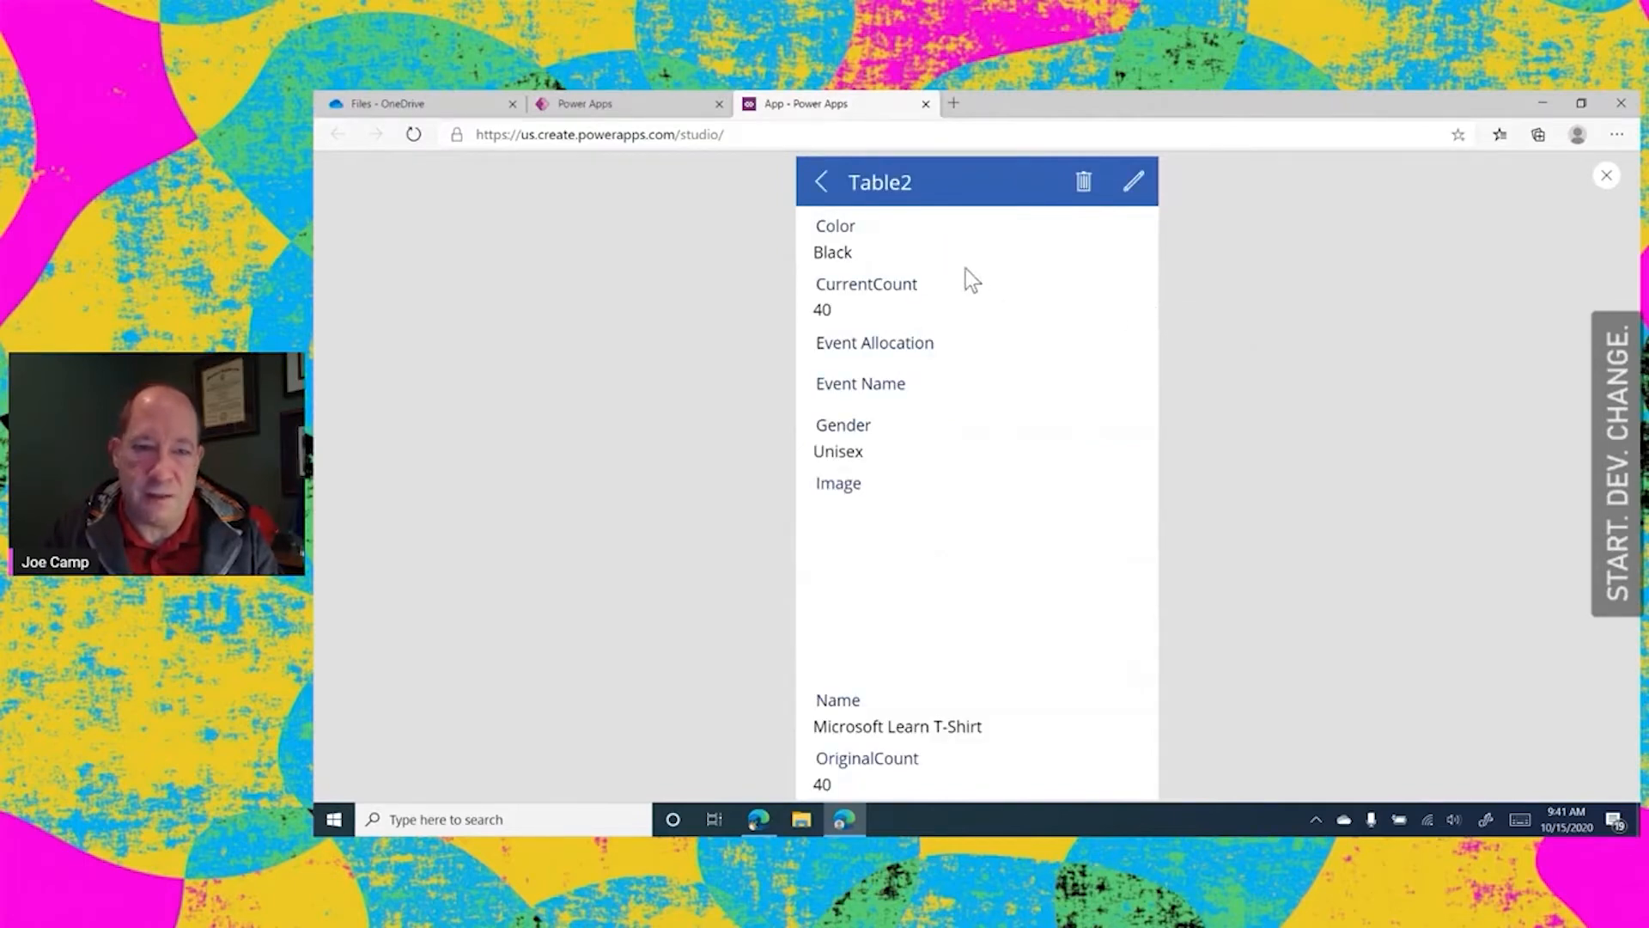
{"action": "left_click", "coordinate": [1134, 185]}
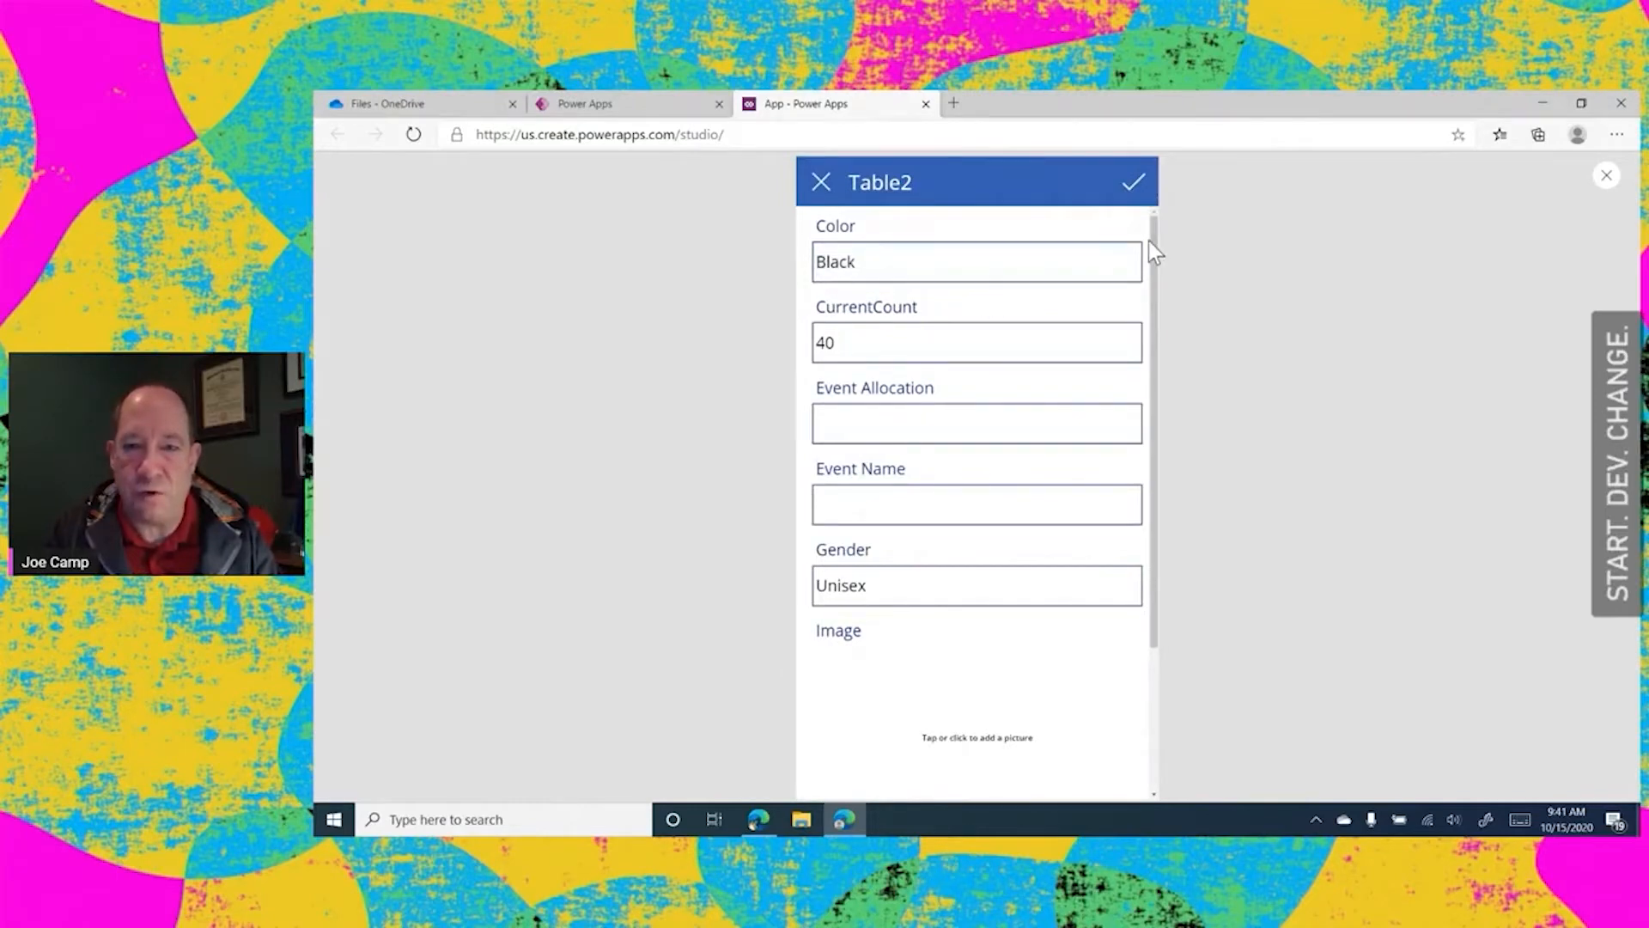
Add the MS Learn T-shirt - Black (2) picture as the item's image, save the record and return to the item list
{"action": "left_click_drag", "start_coordinate": [1155, 239], "coordinate": [1137, 420]}
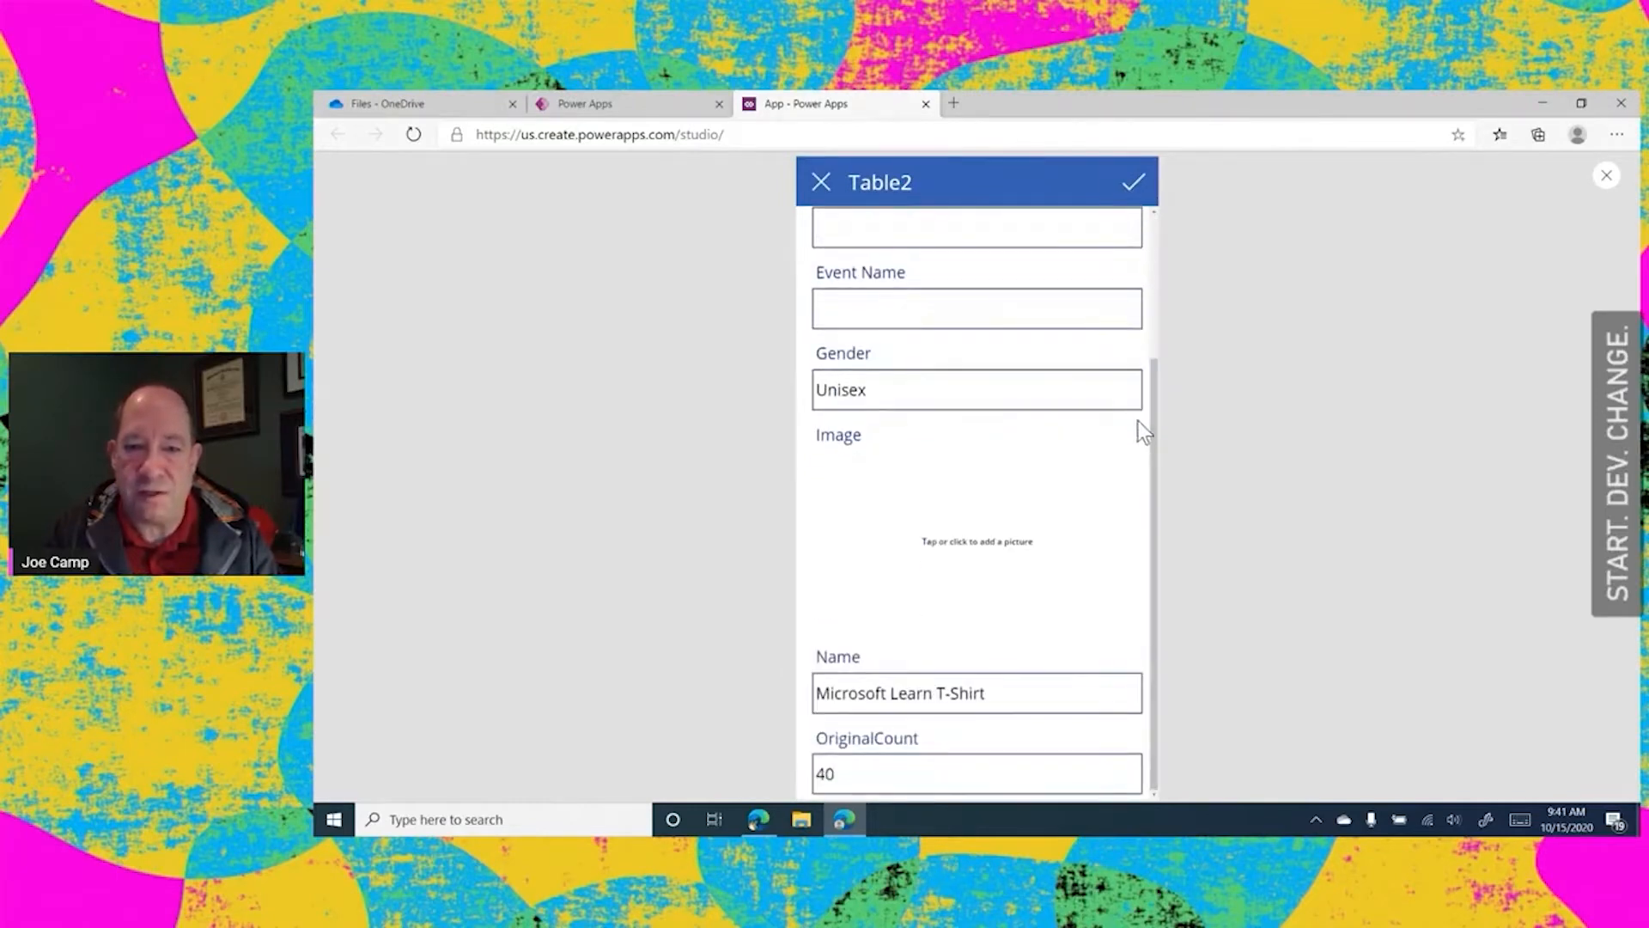
{"action": "left_click", "coordinate": [999, 550]}
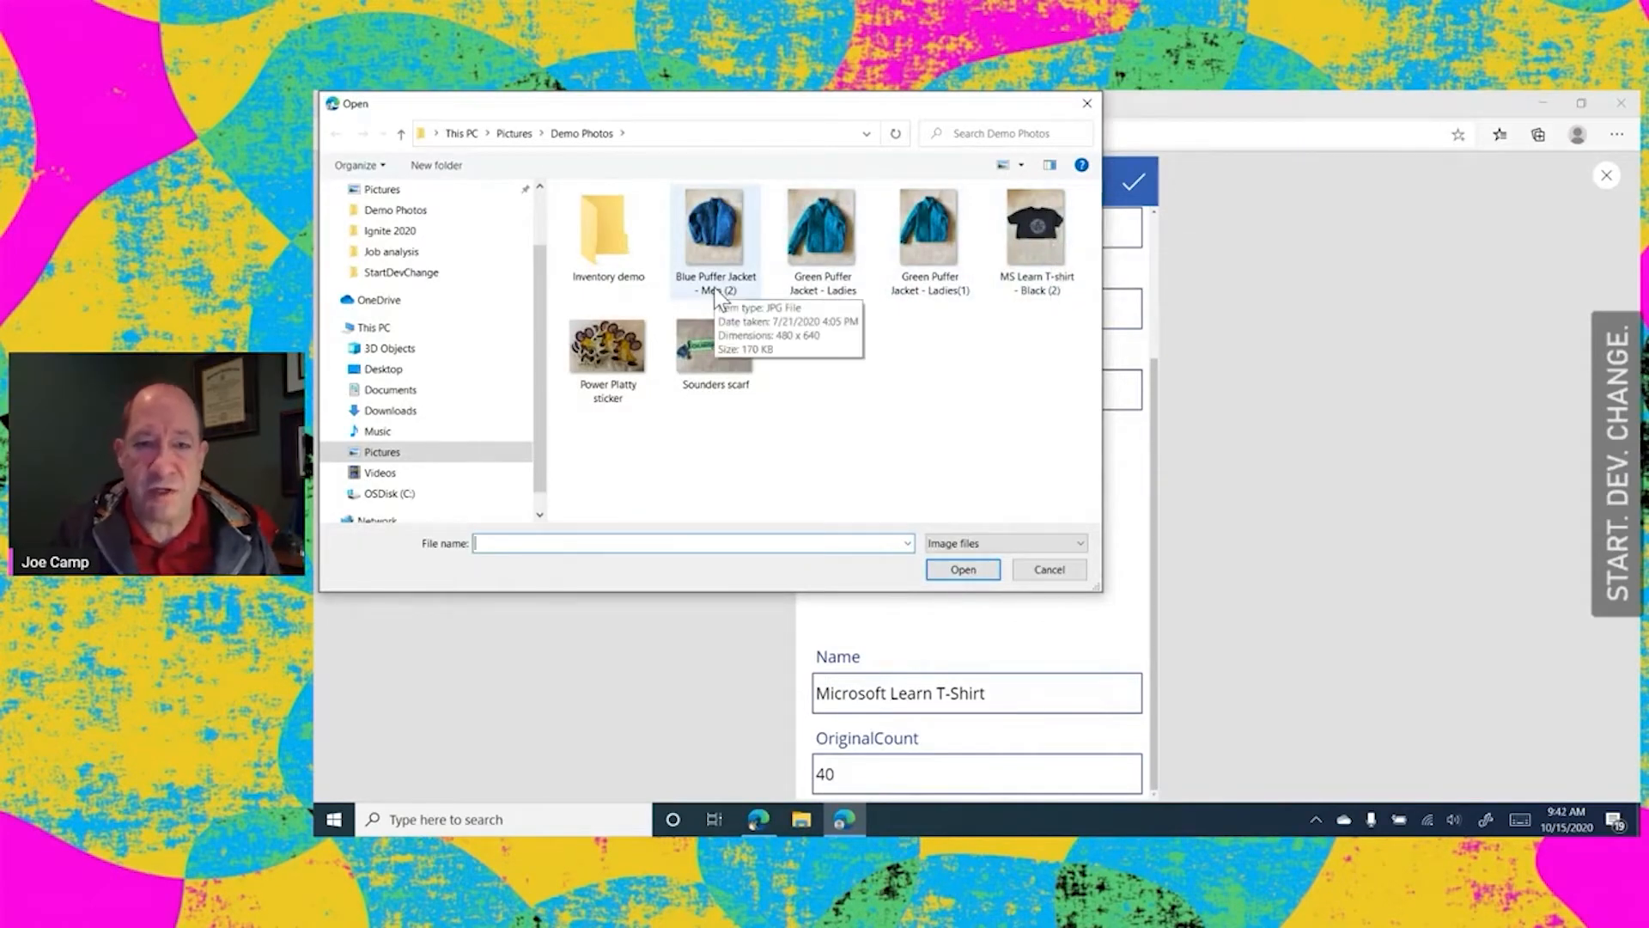
{"action": "left_click", "coordinate": [1034, 229]}
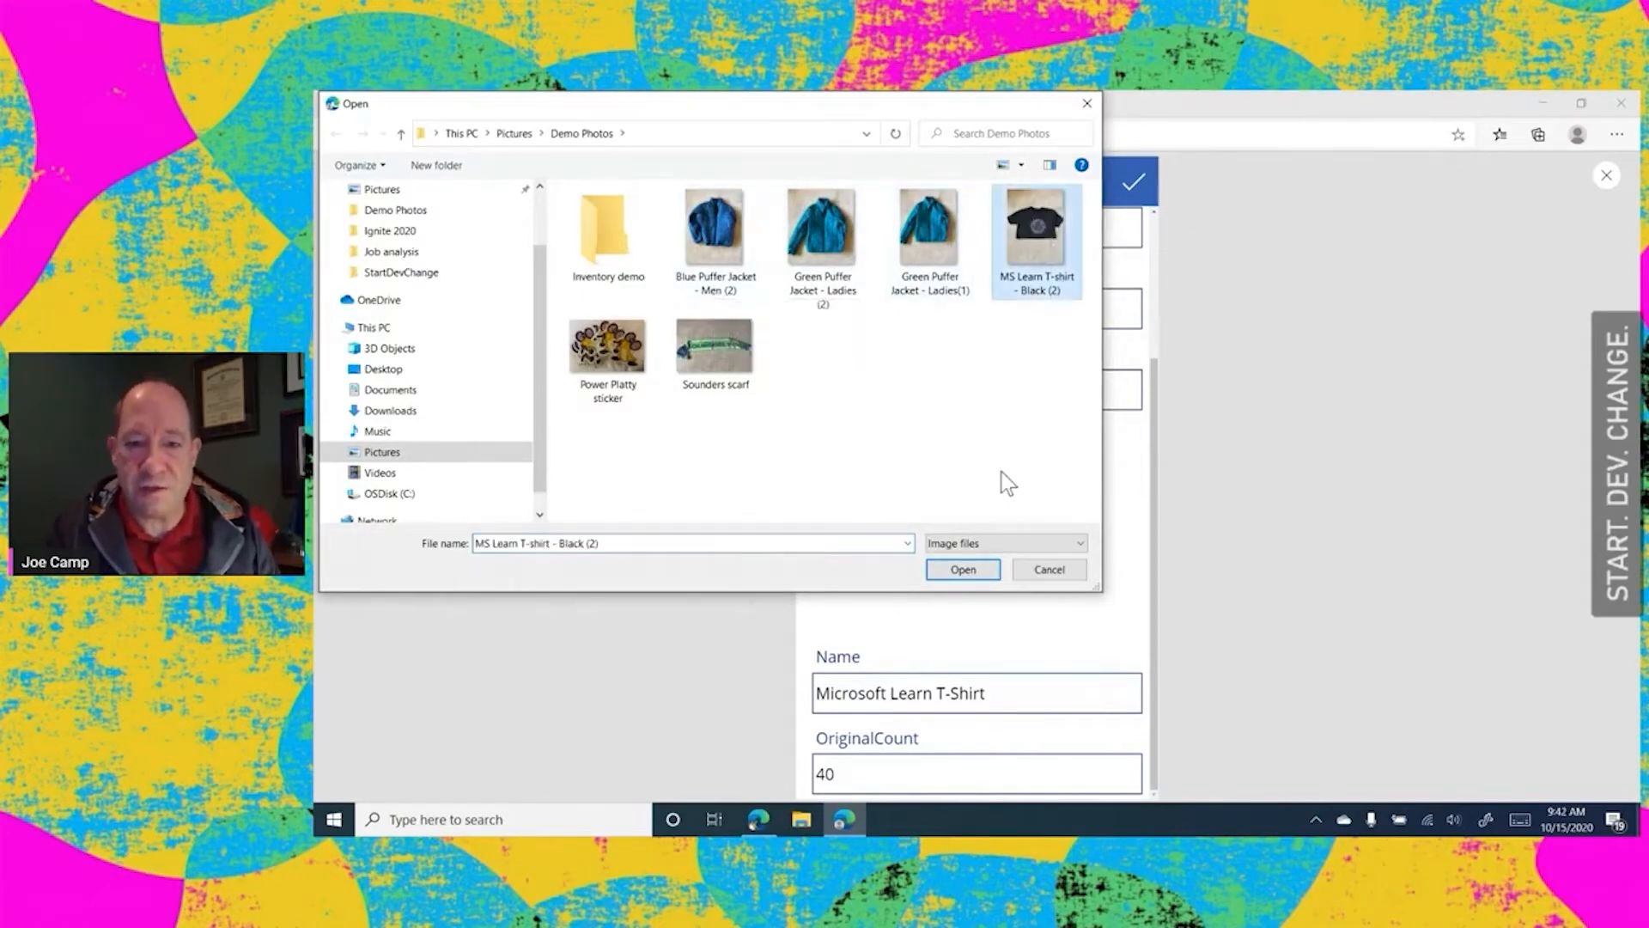
{"action": "left_click", "coordinate": [966, 570]}
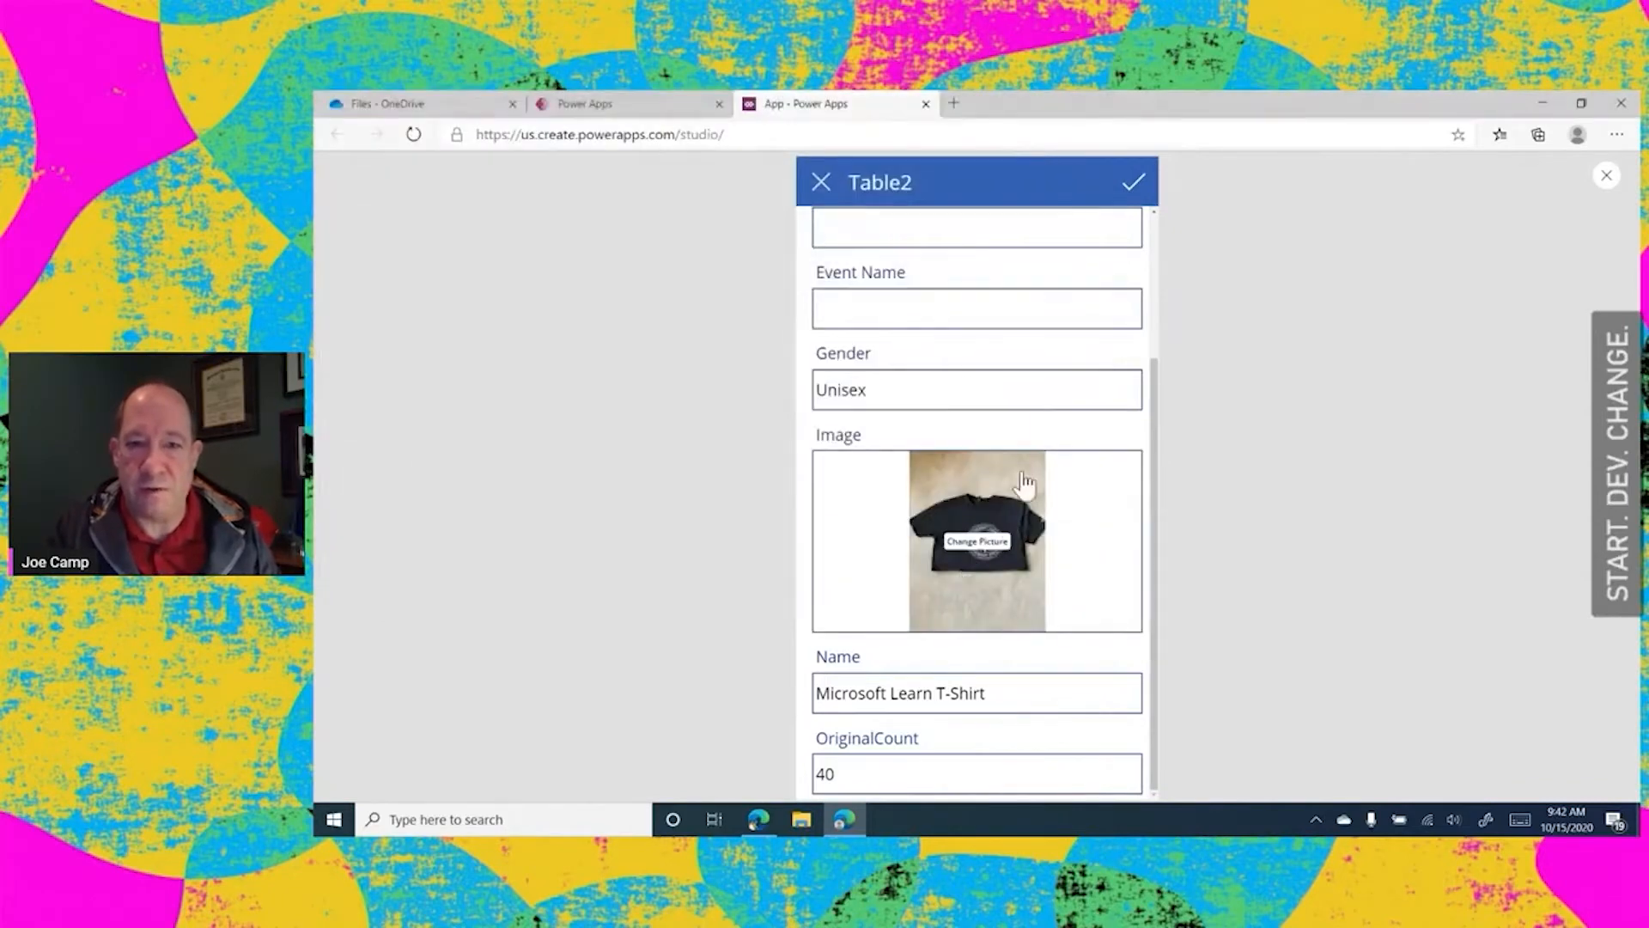
{"action": "left_click", "coordinate": [1130, 181]}
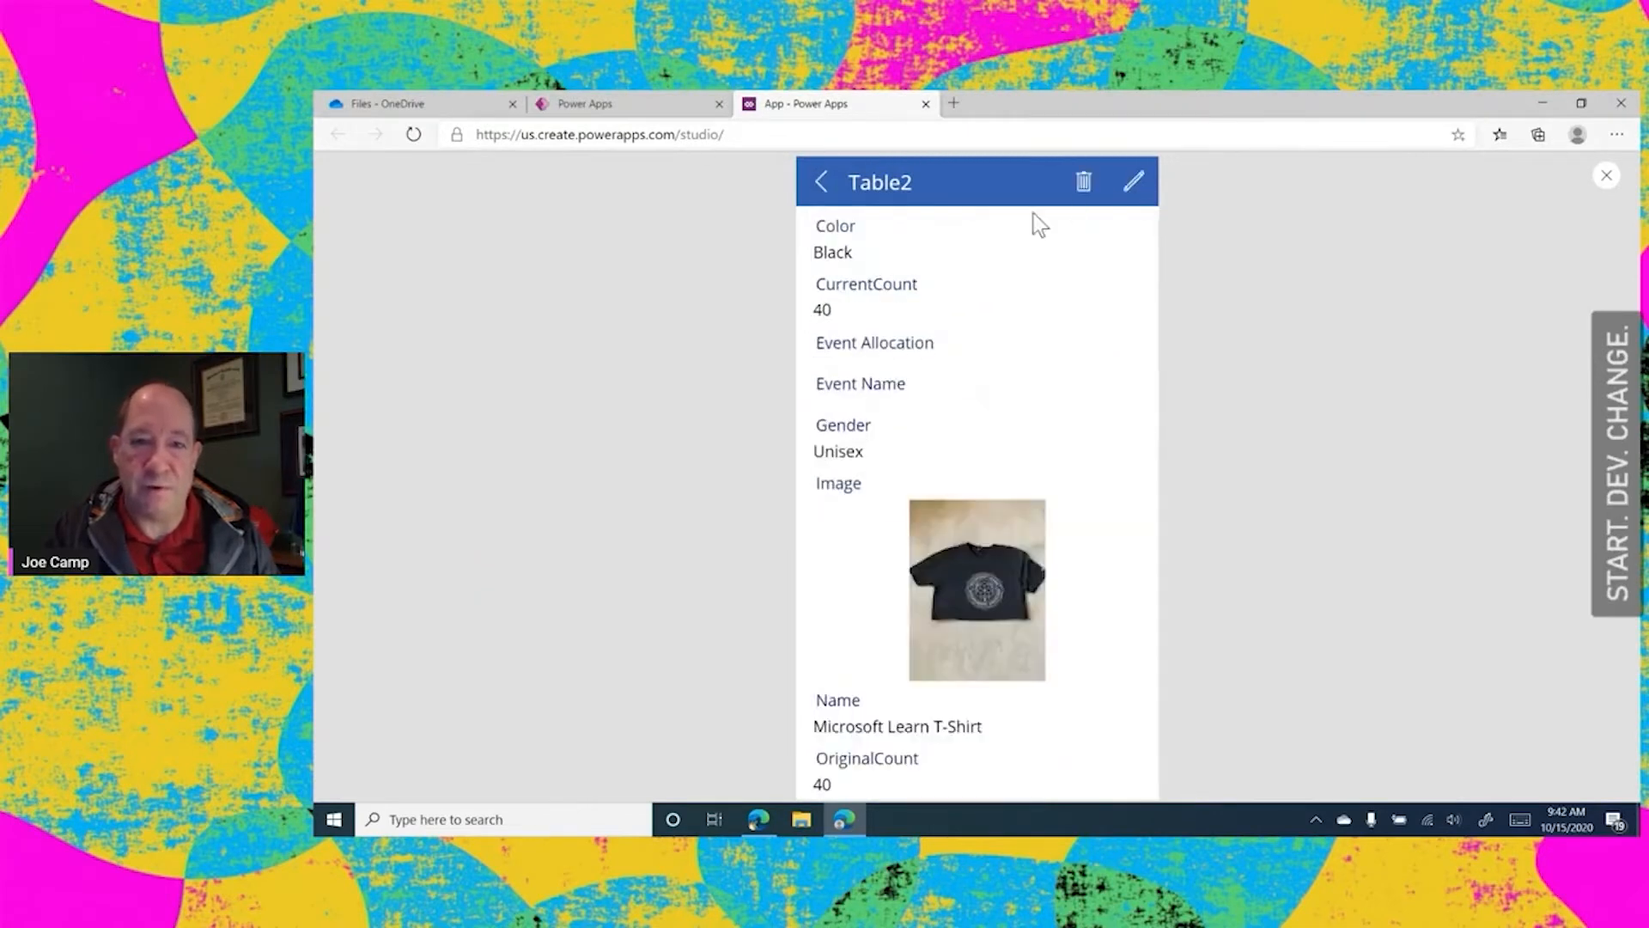
{"action": "left_click", "coordinate": [813, 183]}
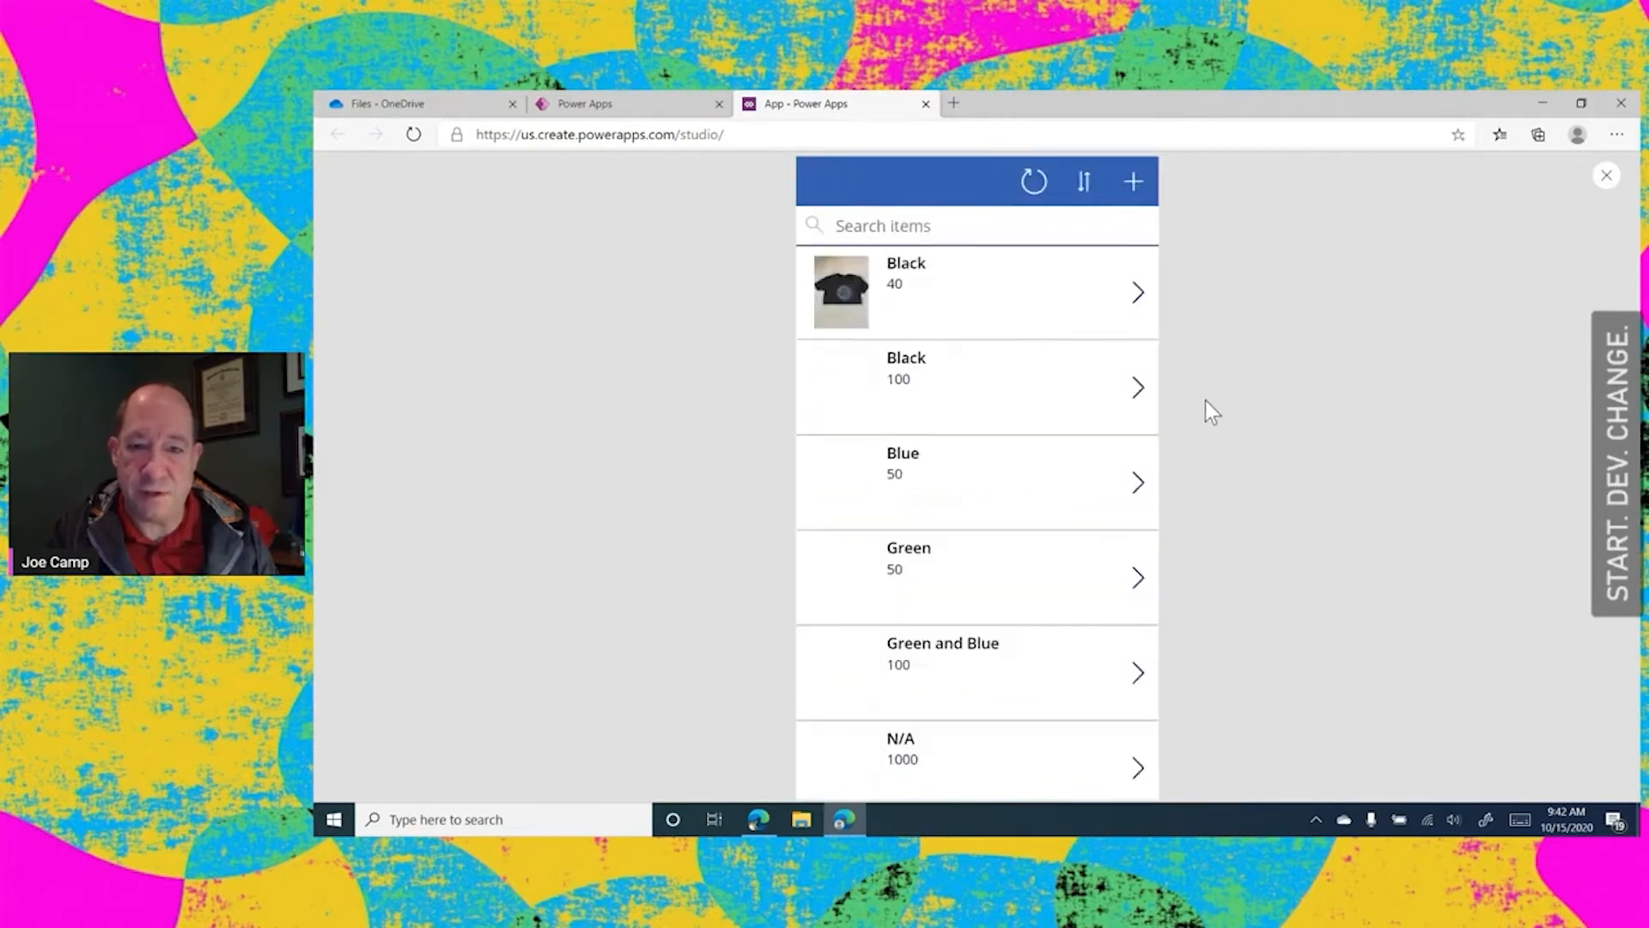
Add the MS Learn T-shirt - Black (2) picture to the Black item with count 100, save the record and return to the item list
{"action": "left_click", "coordinate": [1139, 388]}
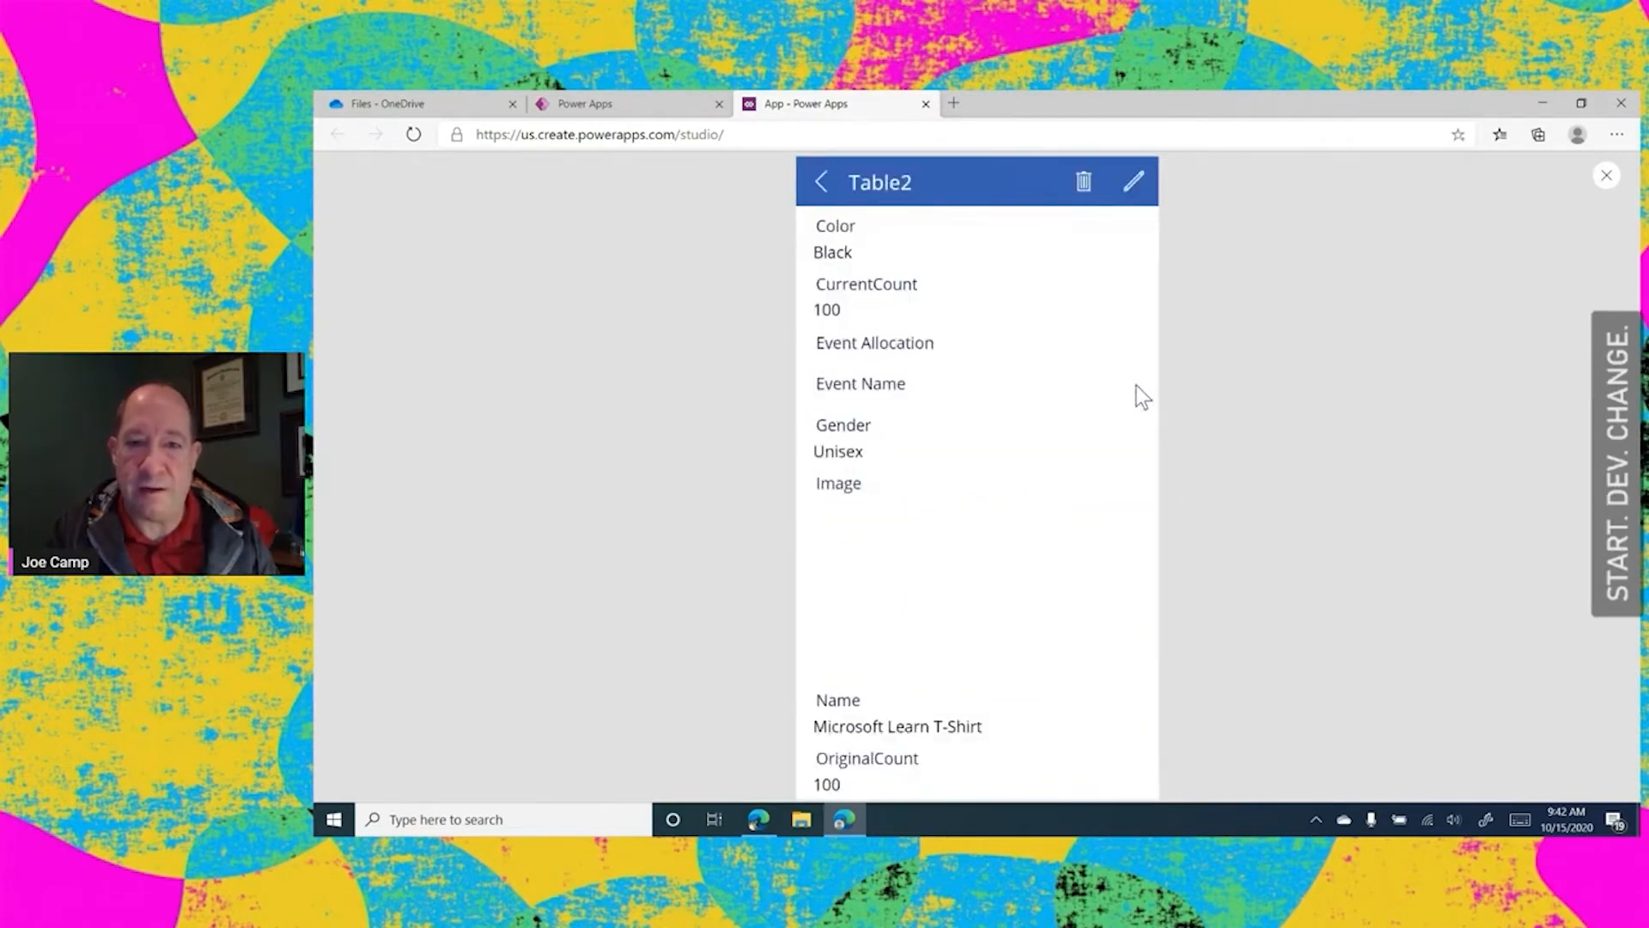
{"action": "left_click", "coordinate": [1130, 190]}
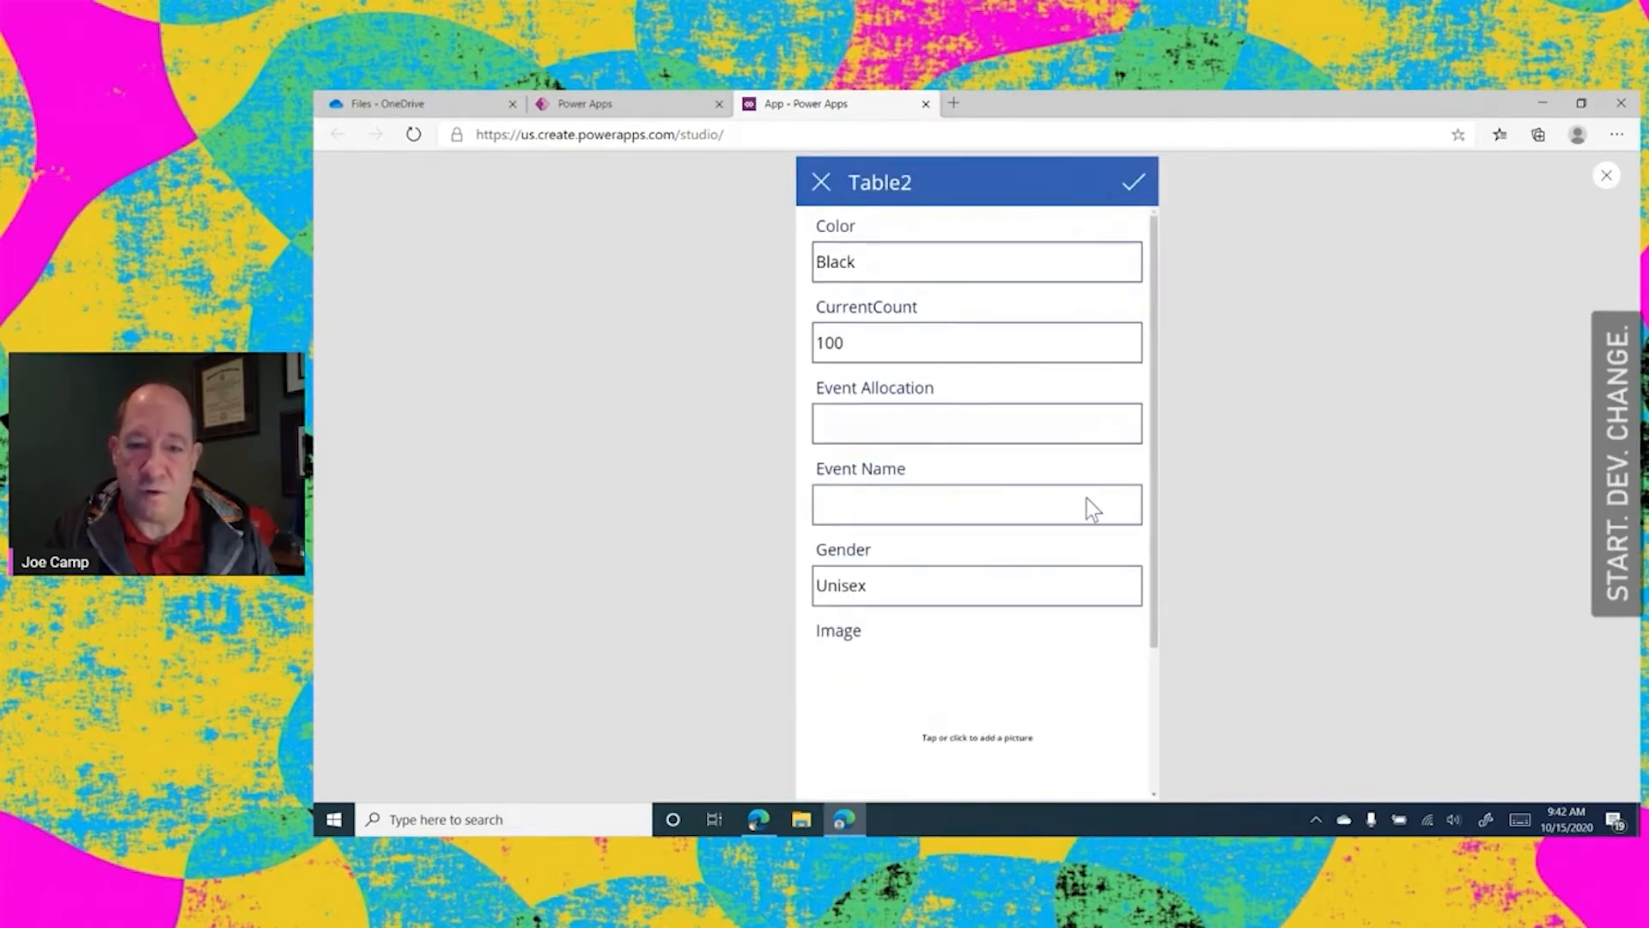
{"action": "left_click", "coordinate": [971, 743]}
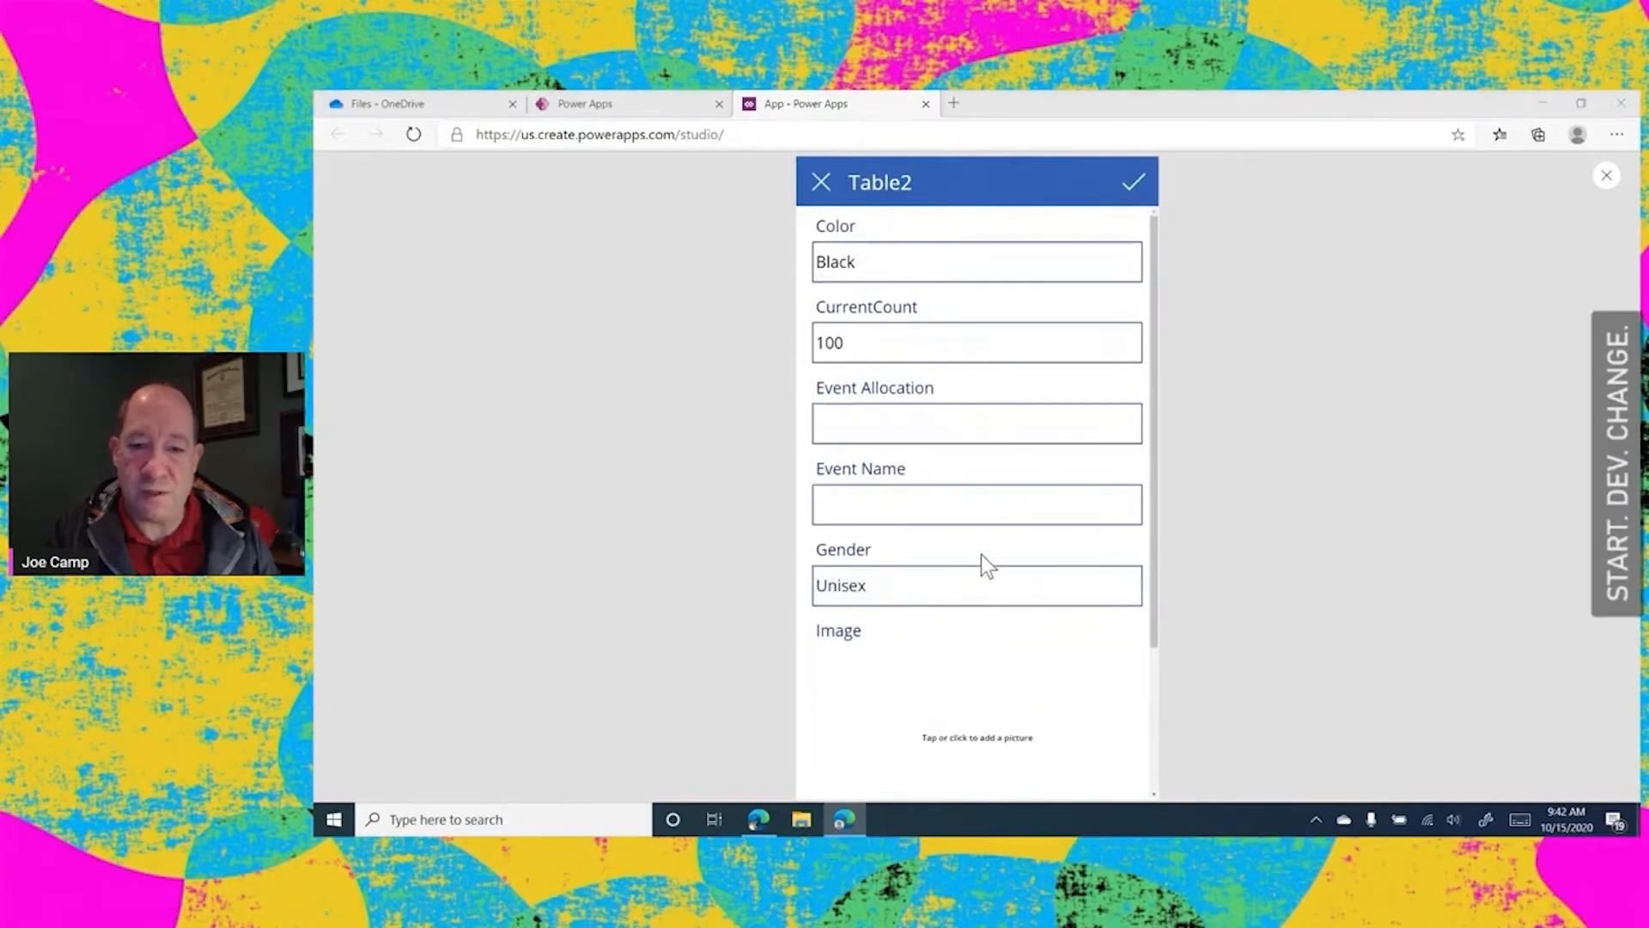
{"action": "left_click", "coordinate": [1039, 283]}
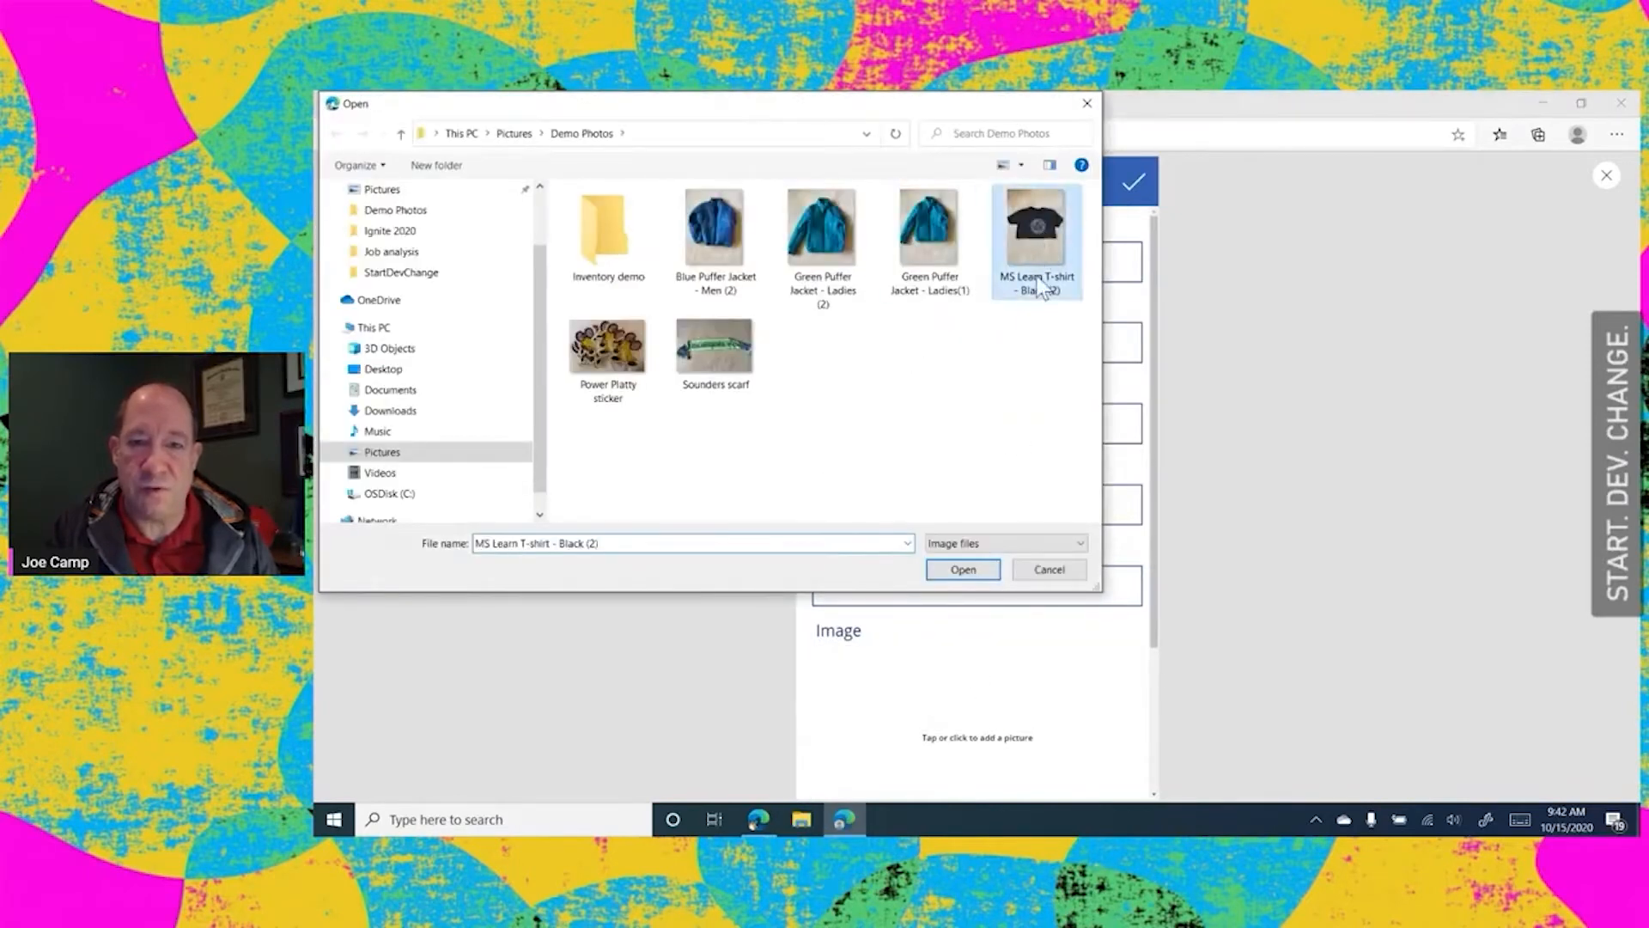
{"action": "left_click", "coordinate": [972, 572]}
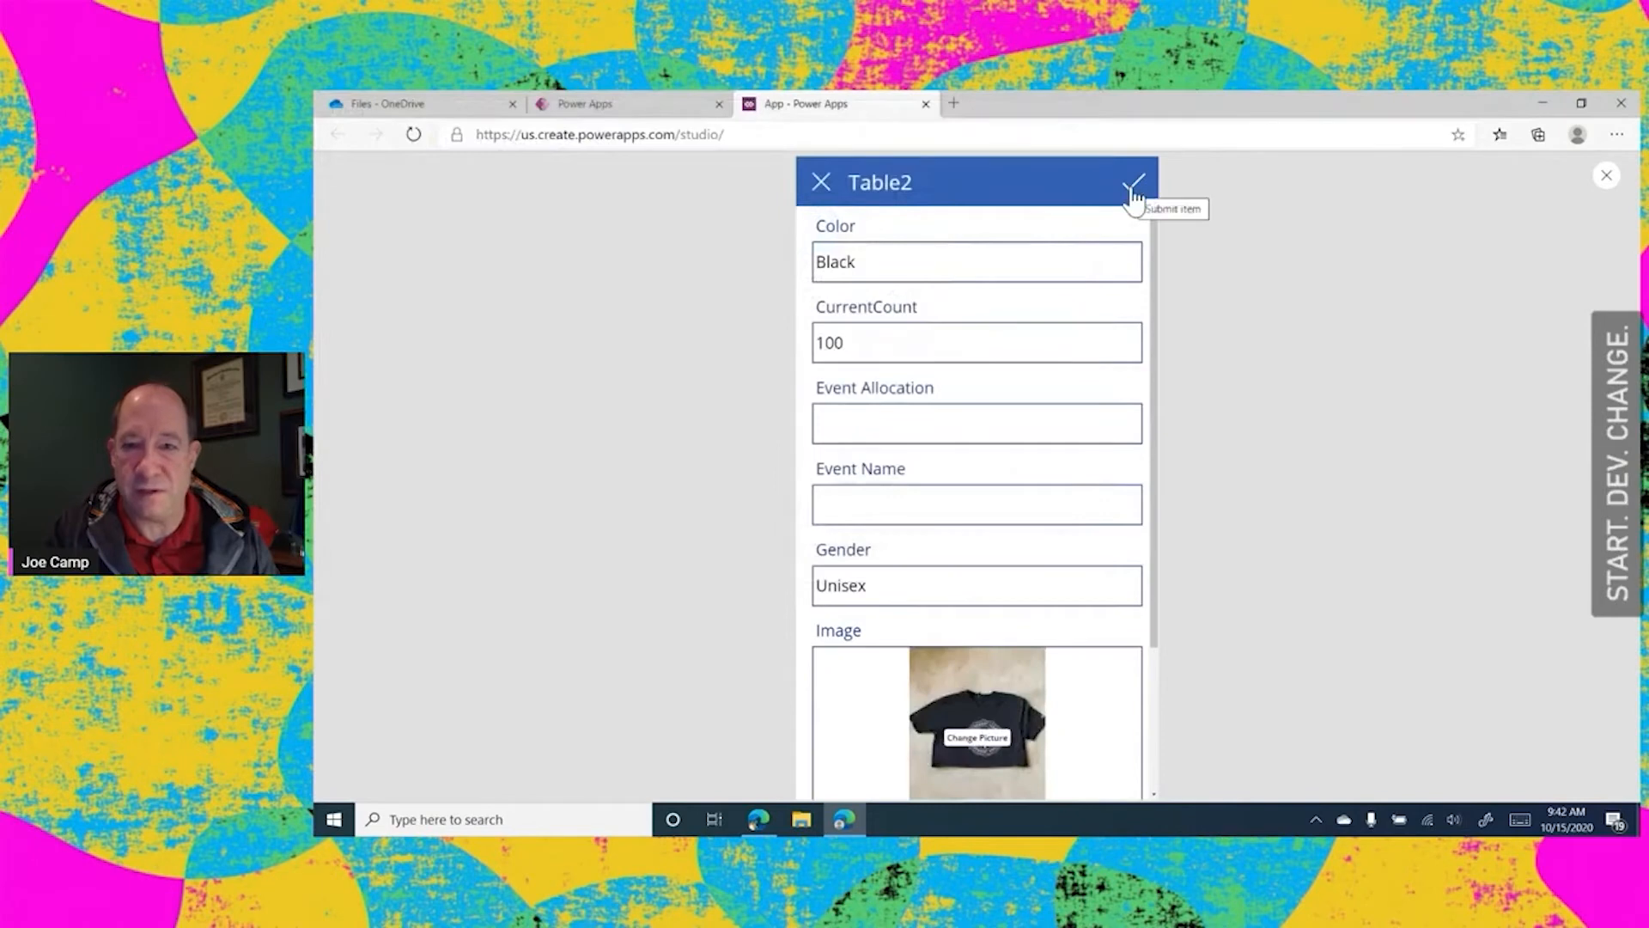
{"action": "left_click", "coordinate": [821, 194]}
{"action": "left_click", "coordinate": [820, 184]}
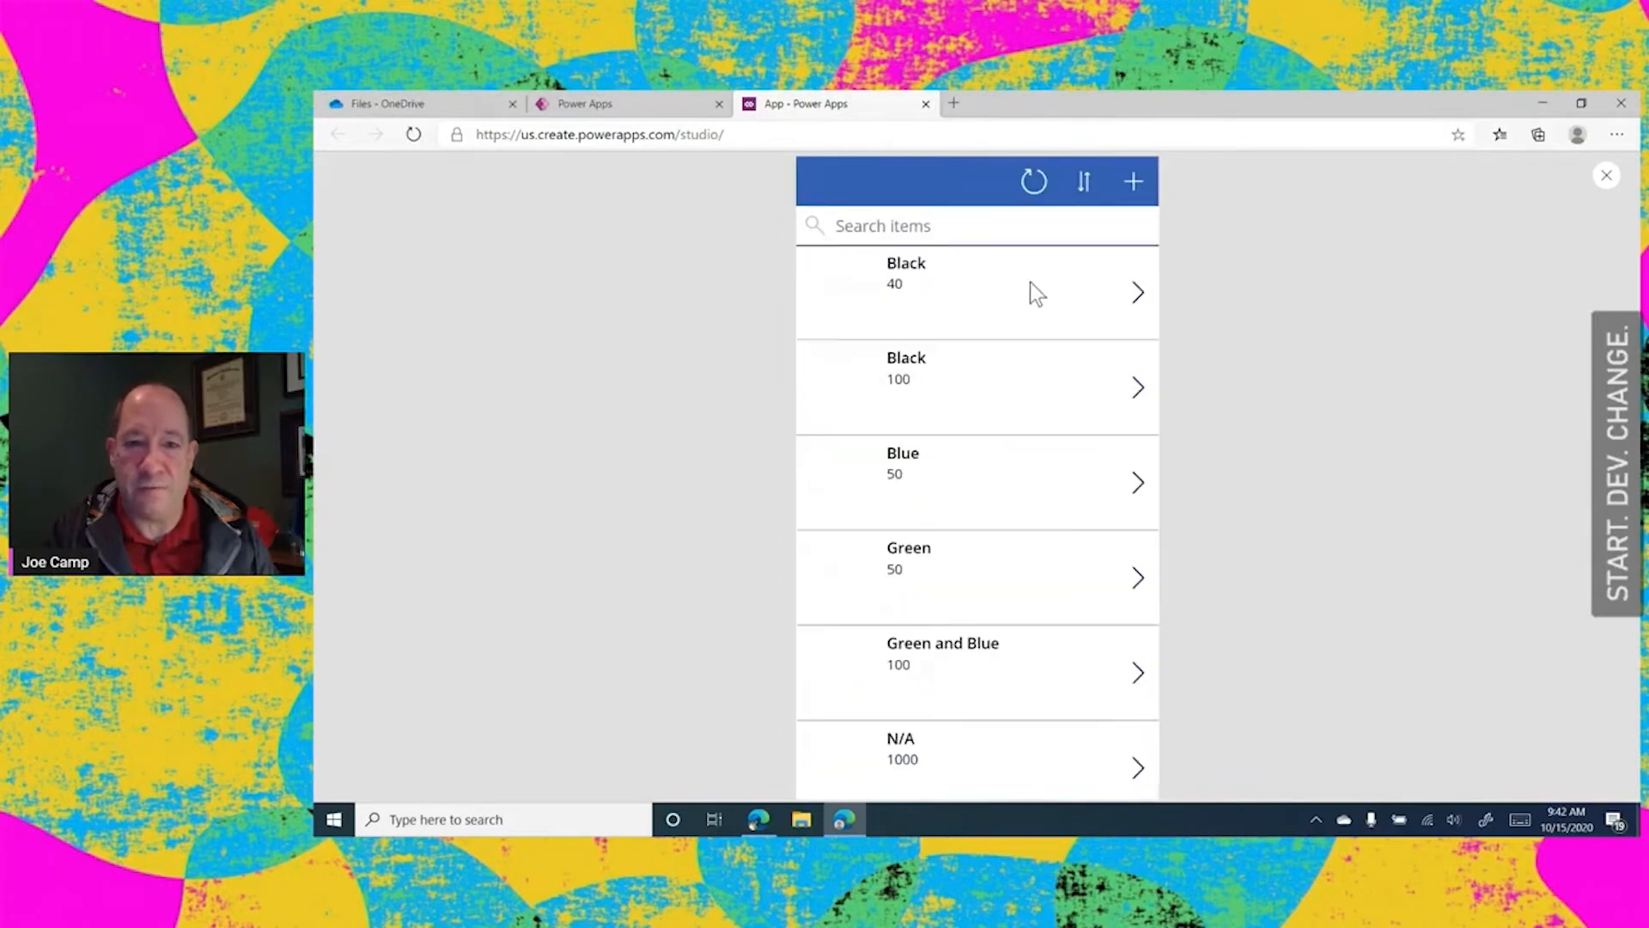
Add the Blue Puffer Jacket - Men (2) picture to the Blue item, save the record and return to the item list
{"action": "left_click", "coordinate": [1137, 481]}
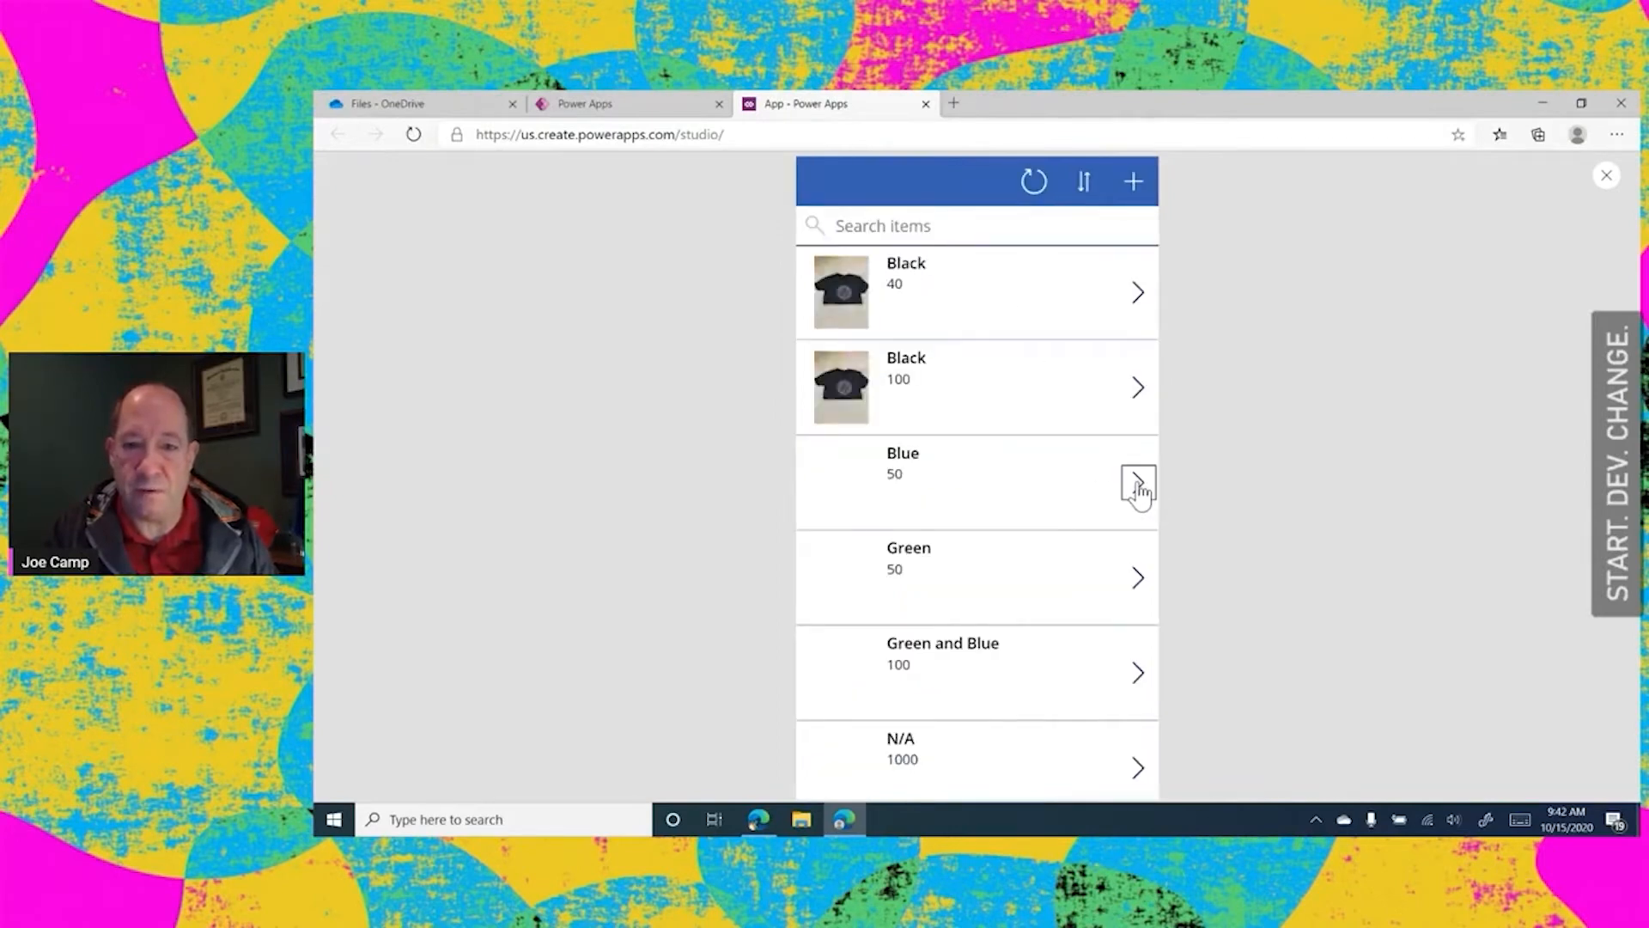
{"action": "left_click", "coordinate": [1133, 184]}
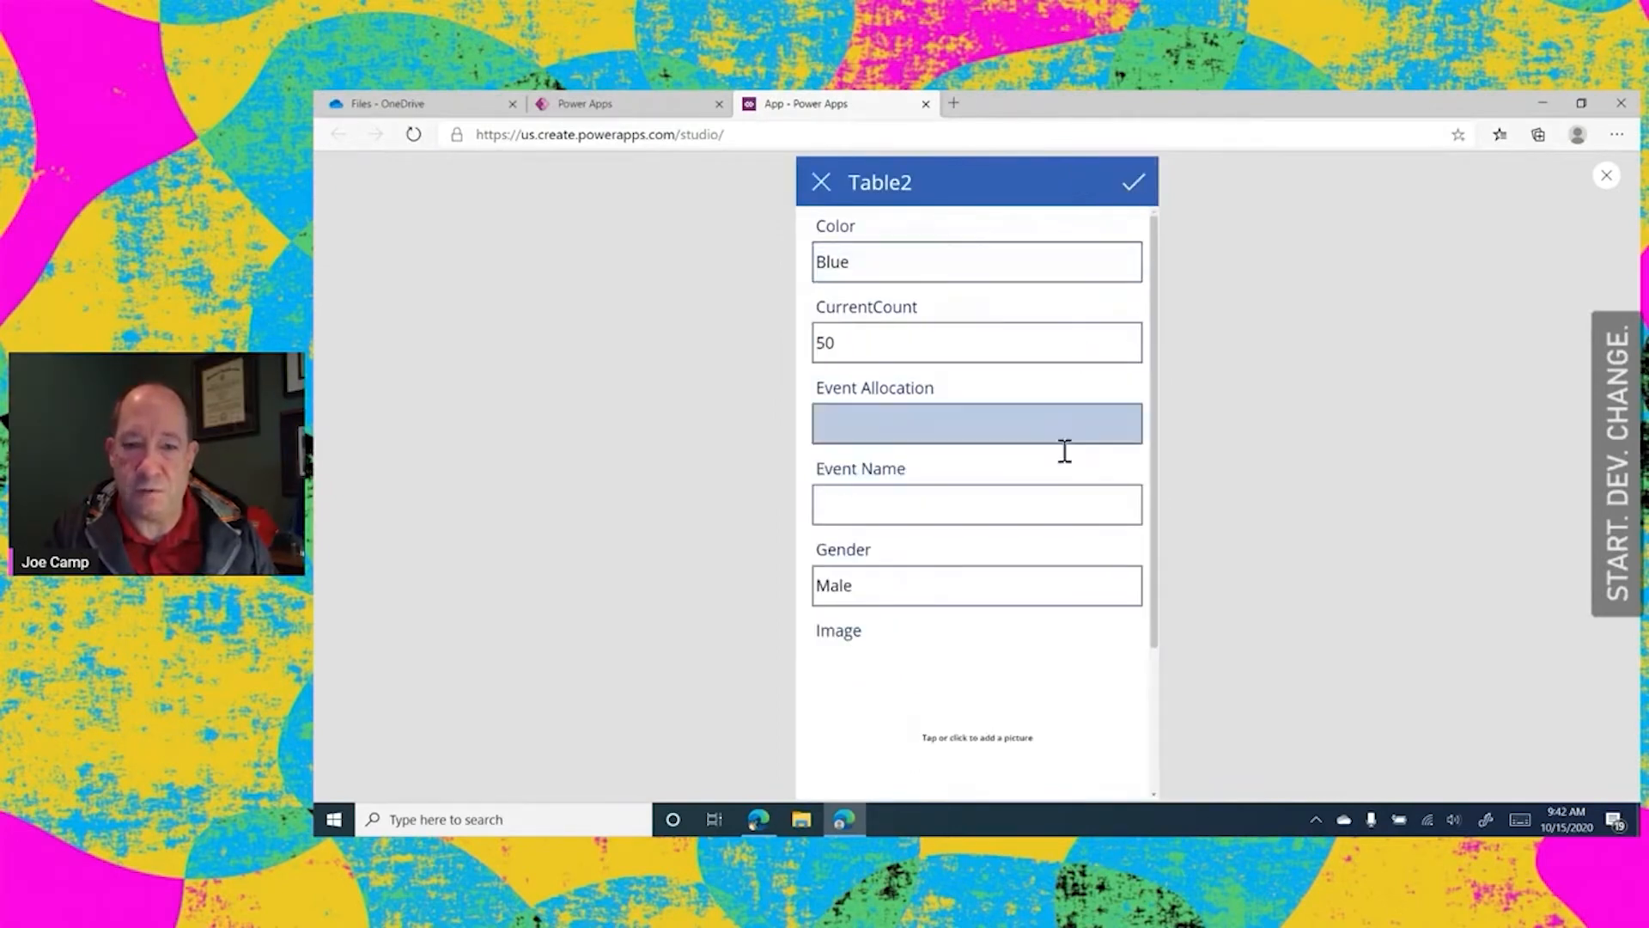
{"action": "left_click_drag", "start_coordinate": [1152, 339], "coordinate": [1153, 481]}
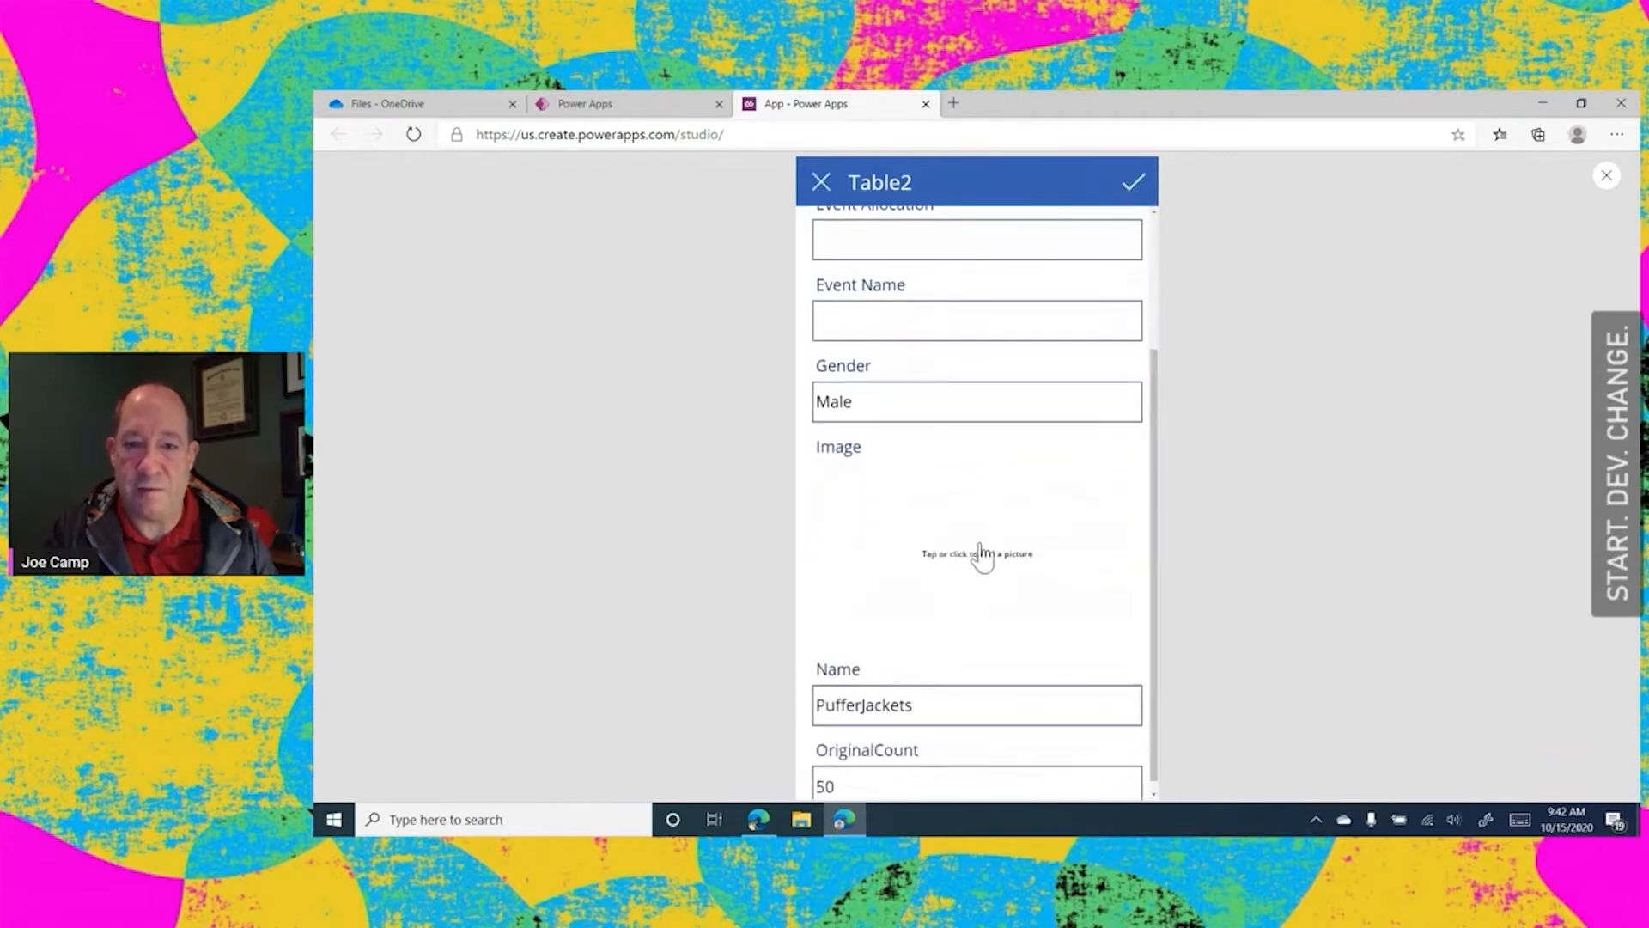
{"action": "left_click", "coordinate": [964, 561]}
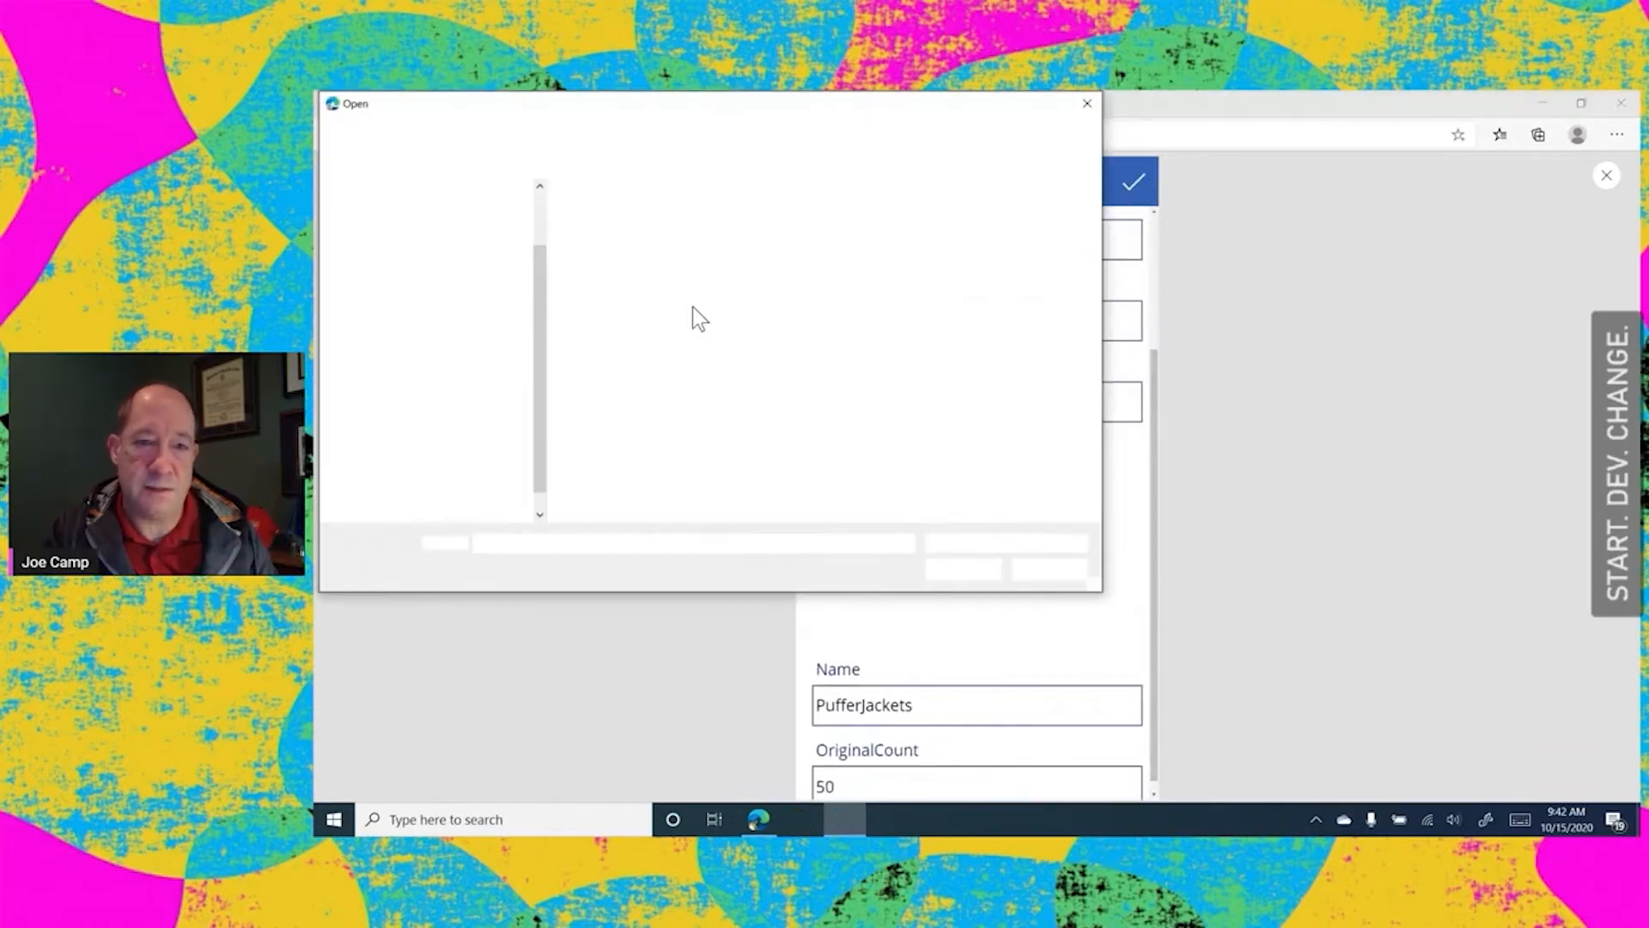
{"action": "left_click", "coordinate": [707, 245]}
{"action": "left_click", "coordinate": [979, 571]}
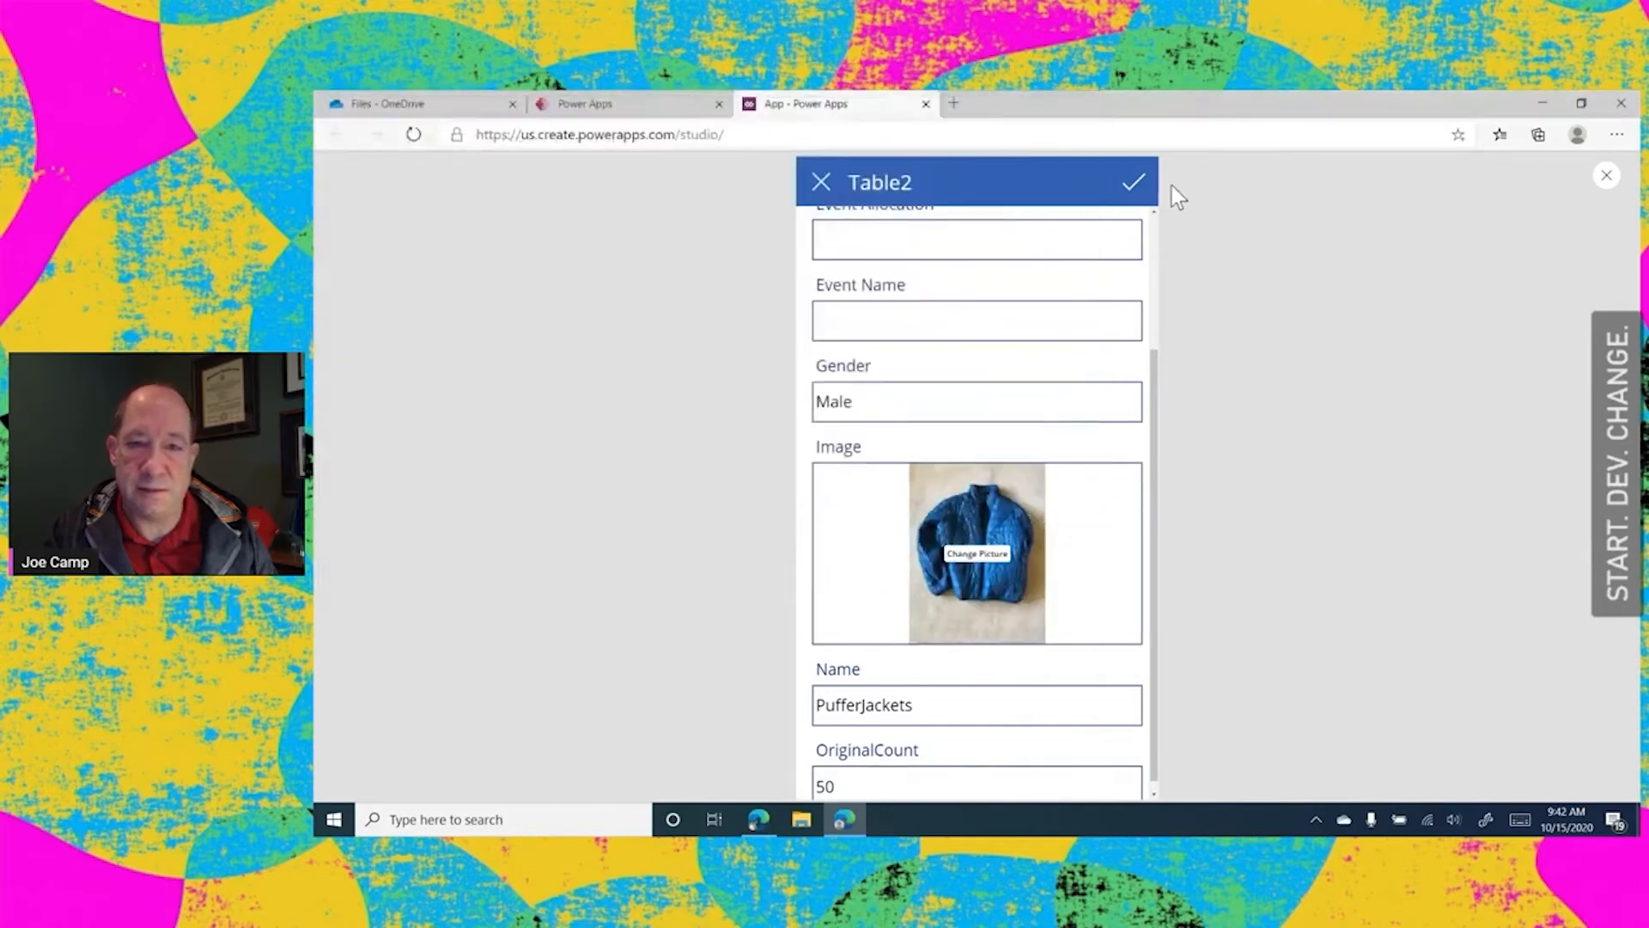
{"action": "left_click", "coordinate": [1135, 181]}
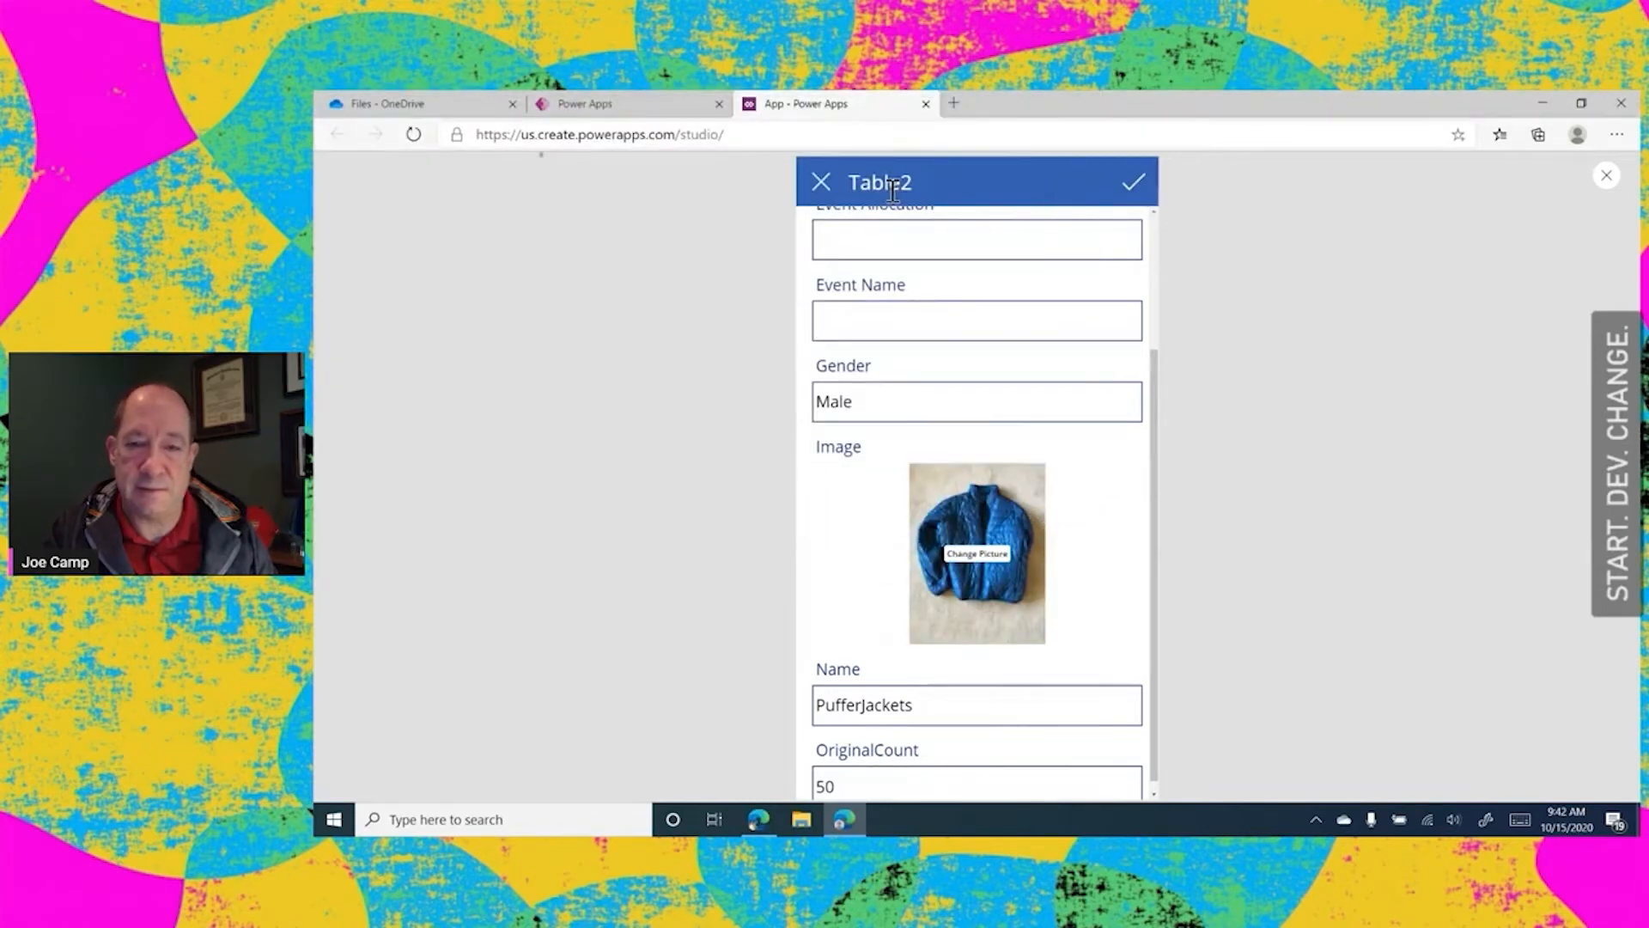
{"action": "left_click", "coordinate": [821, 184]}
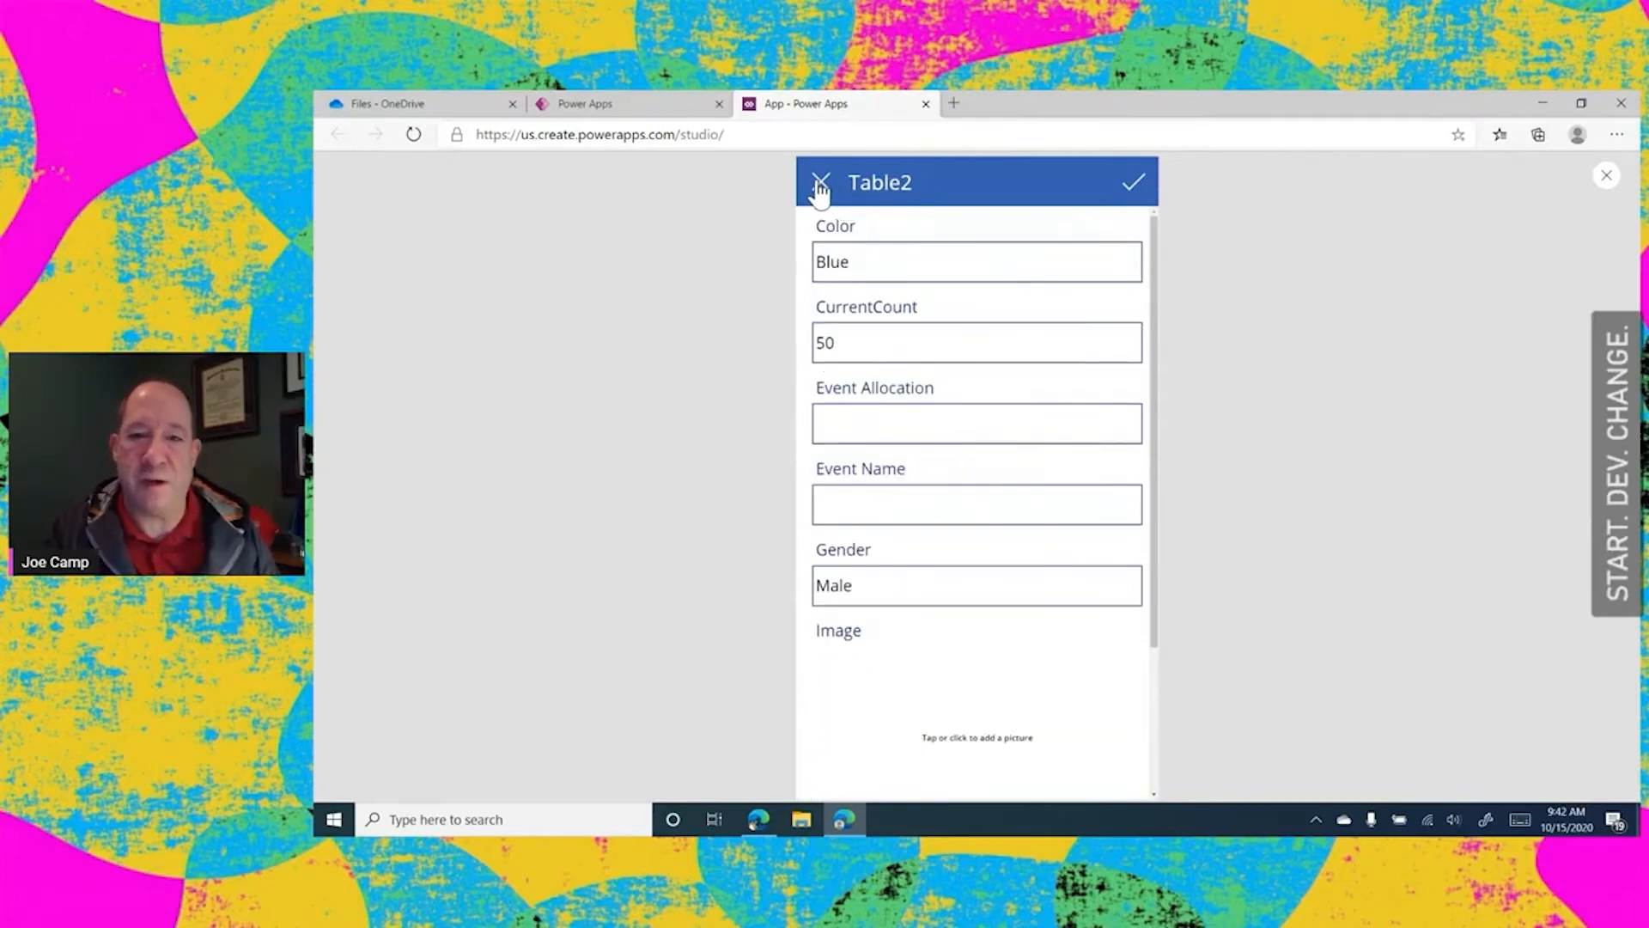
{"action": "left_click", "coordinate": [820, 183]}
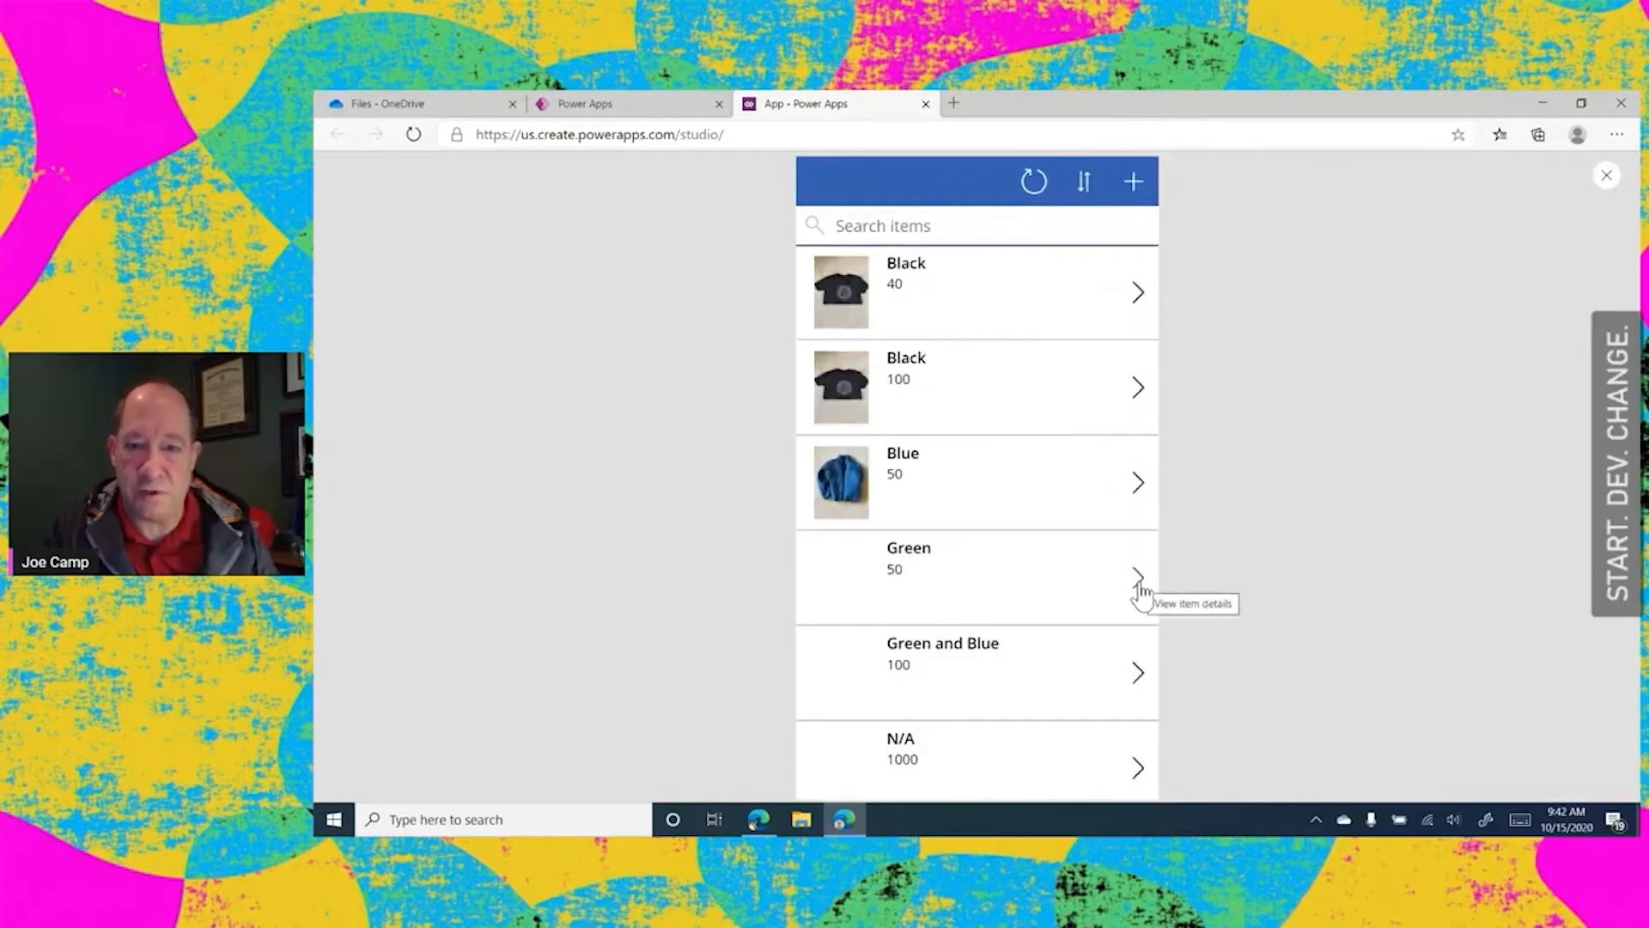
Add the Green Puffer Jacket - Ladies (2) picture to the Green item, save the record and return to the item list
{"action": "left_click", "coordinate": [1138, 579]}
{"action": "left_click", "coordinate": [1133, 184]}
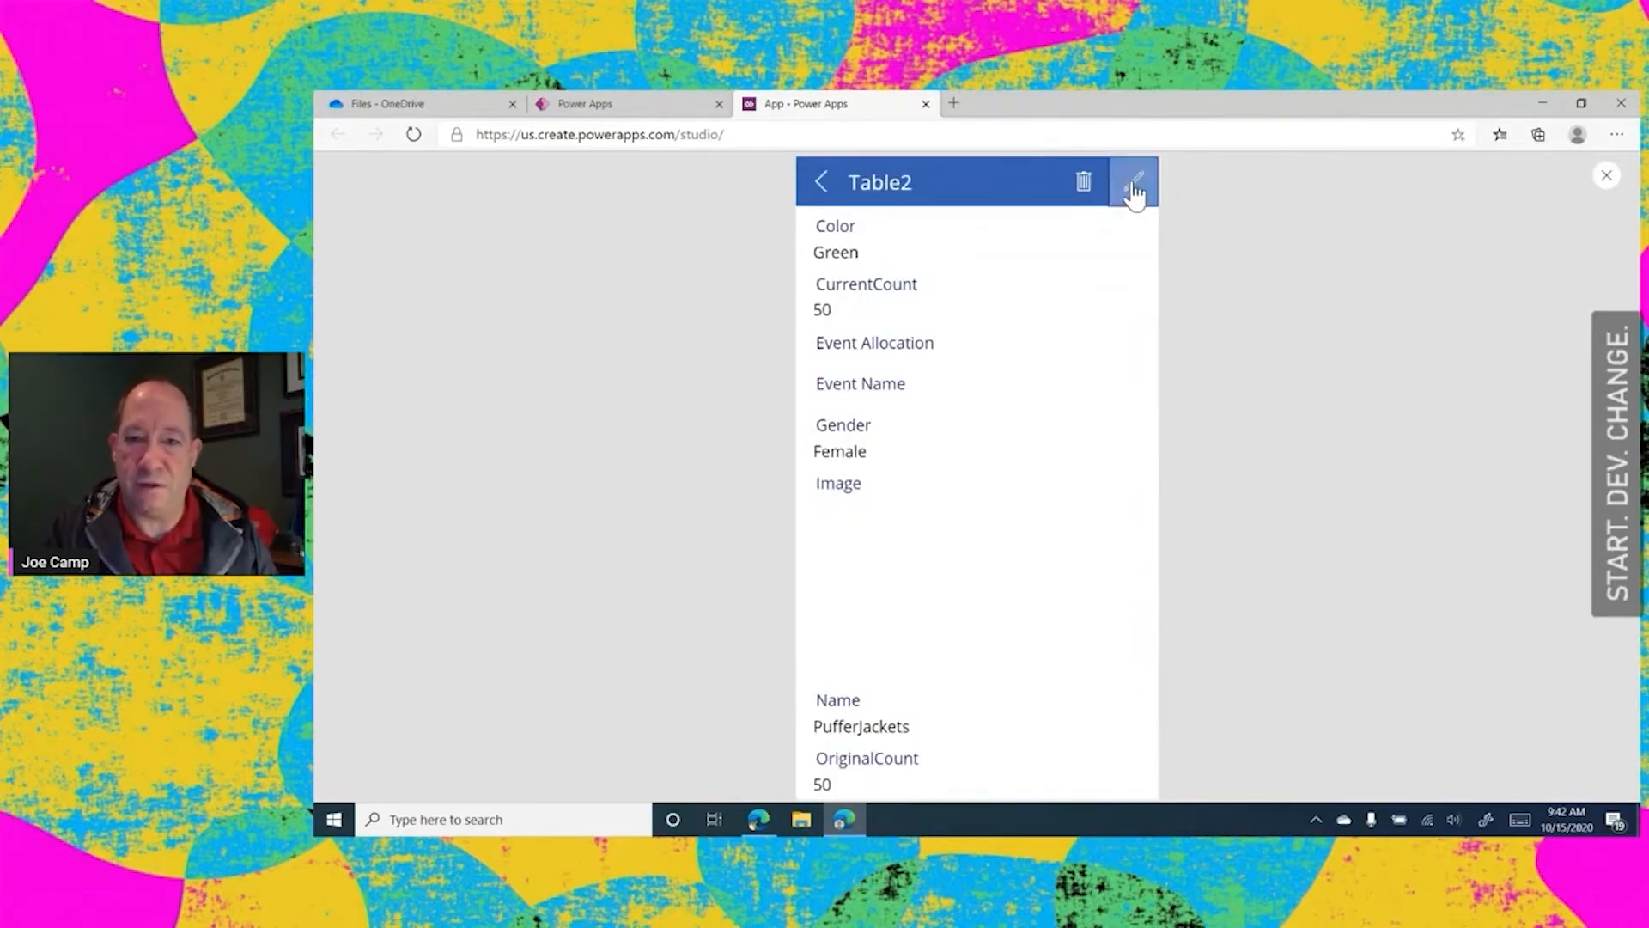
{"action": "left_click", "coordinate": [997, 737]}
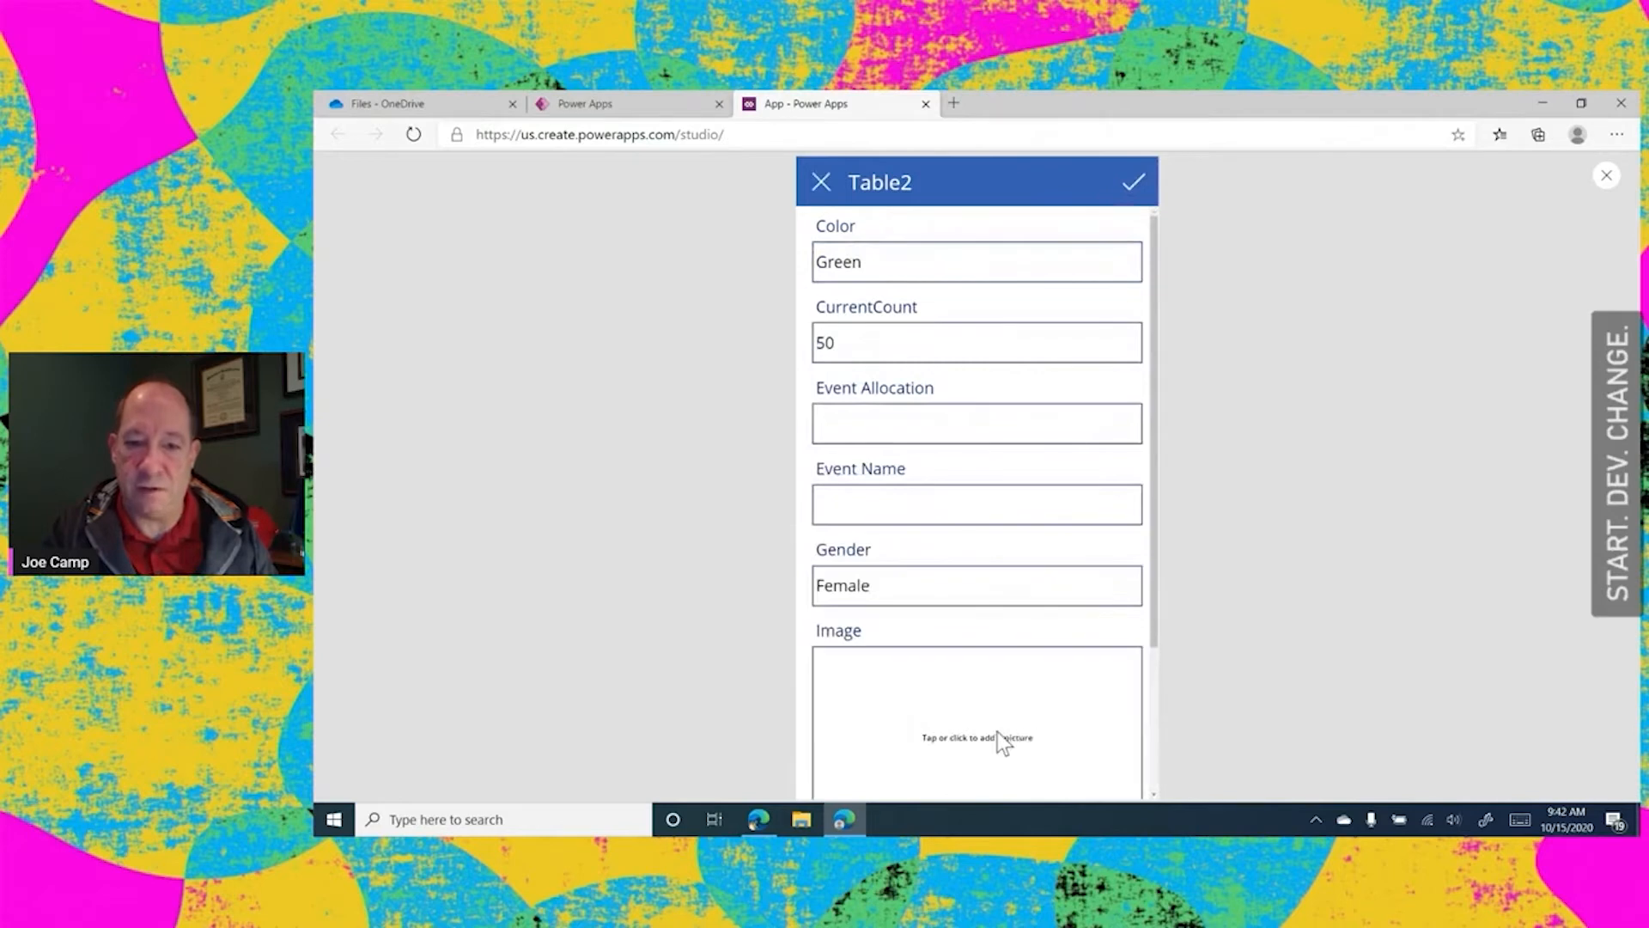
{"action": "left_click", "coordinate": [812, 224]}
{"action": "left_click", "coordinate": [973, 571]}
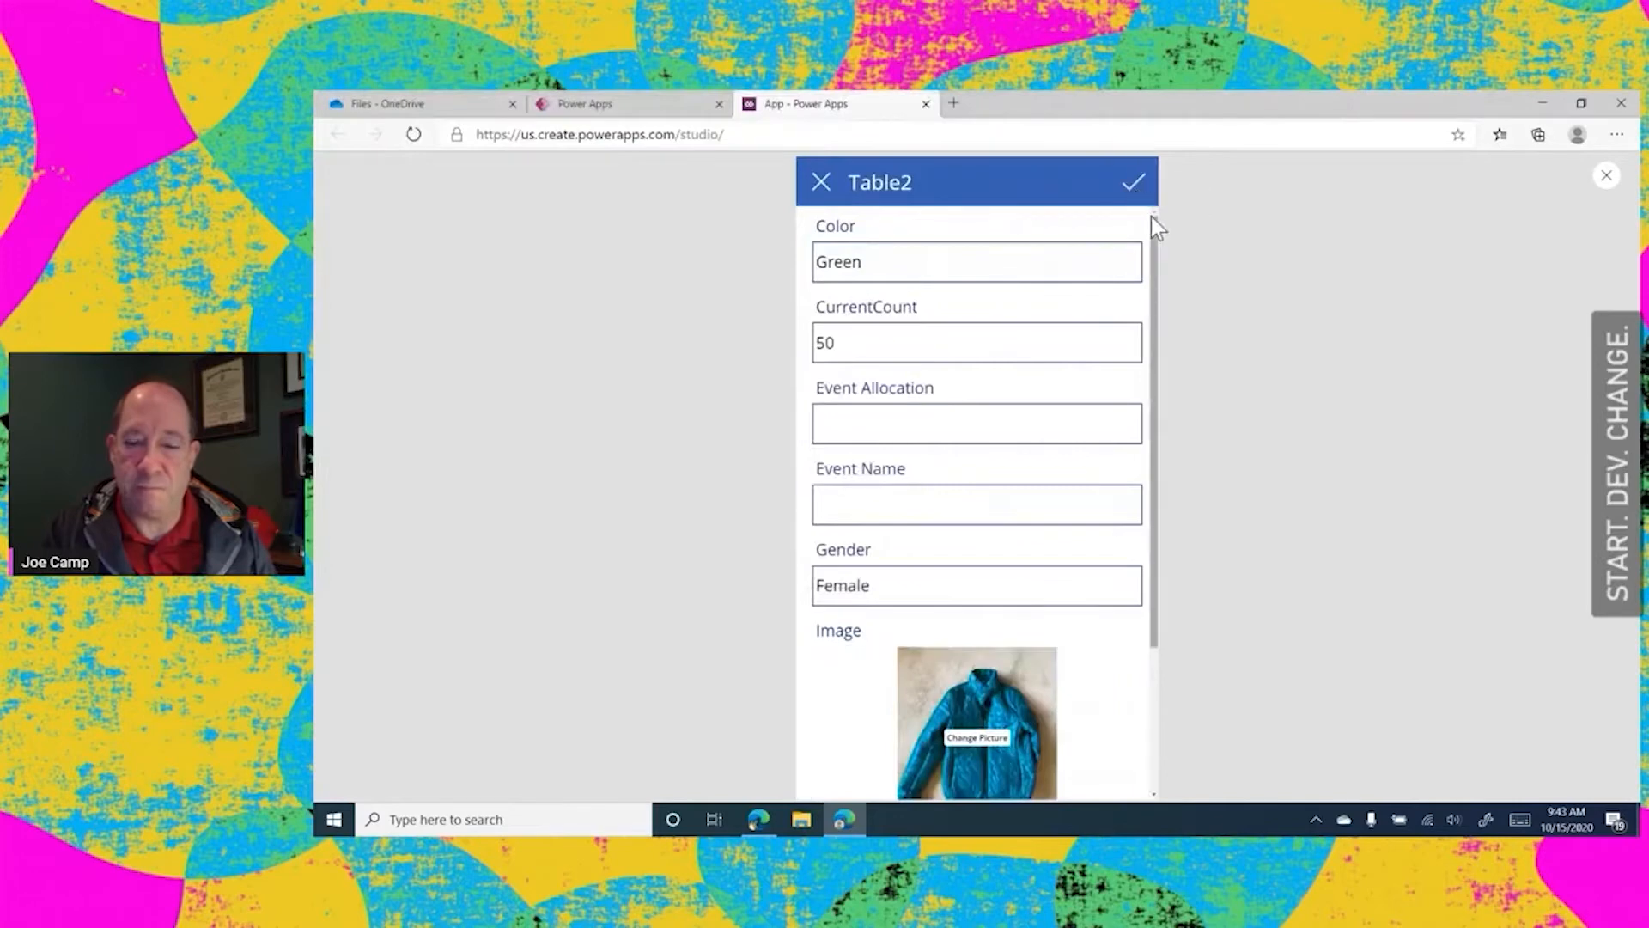
{"action": "left_click", "coordinate": [823, 187]}
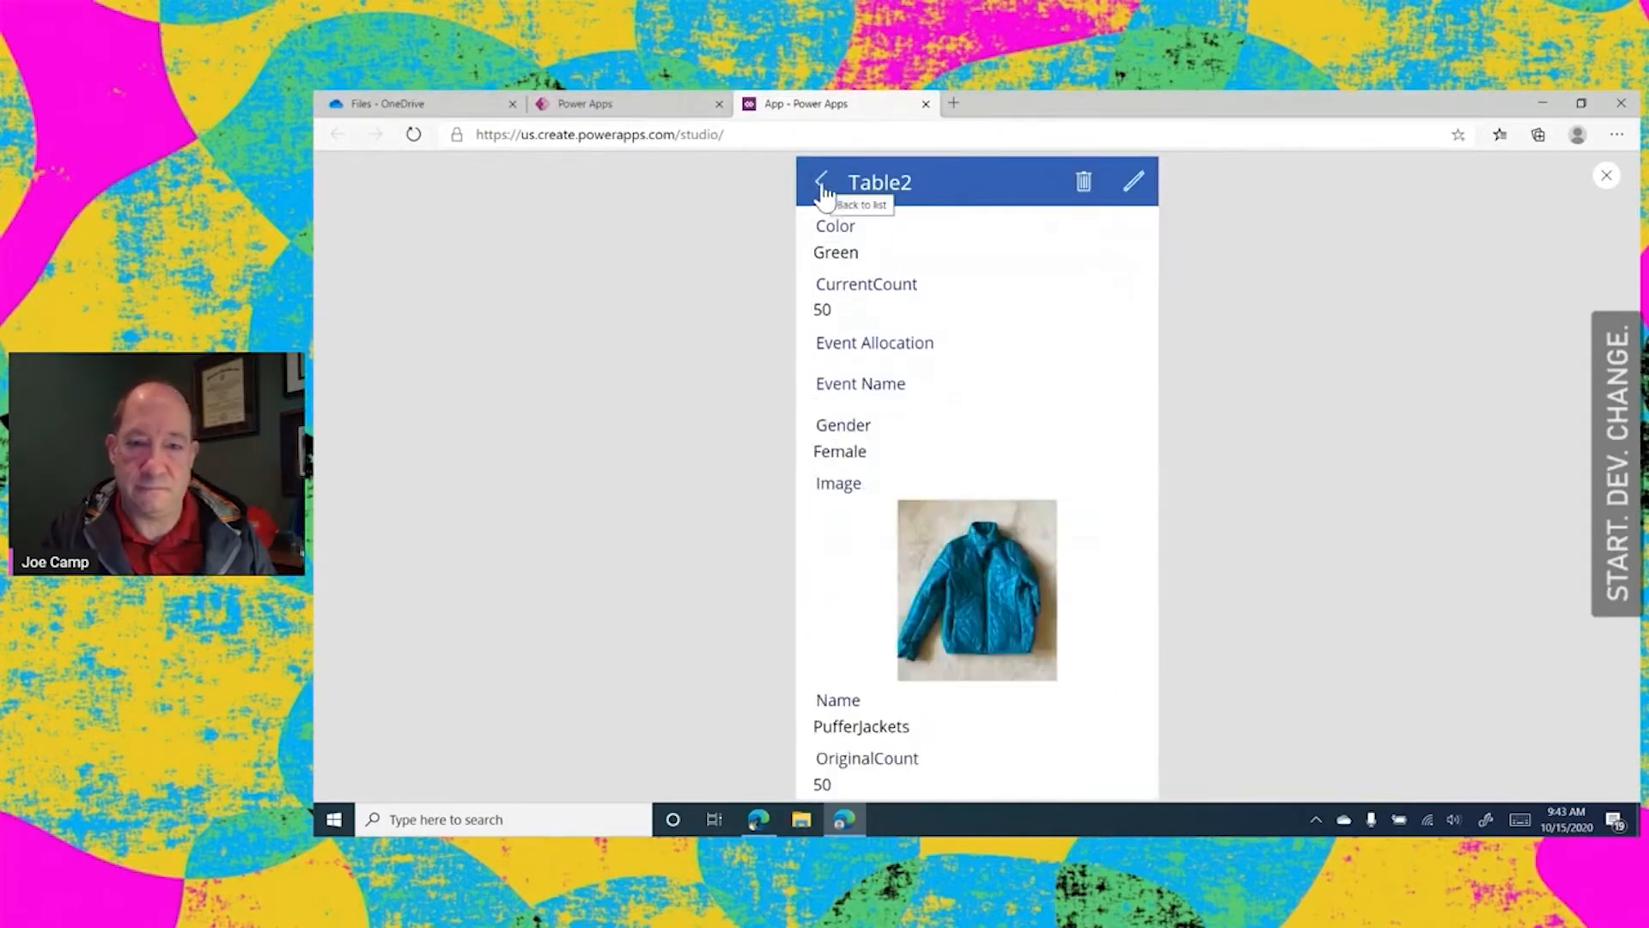
{"action": "left_click", "coordinate": [823, 185]}
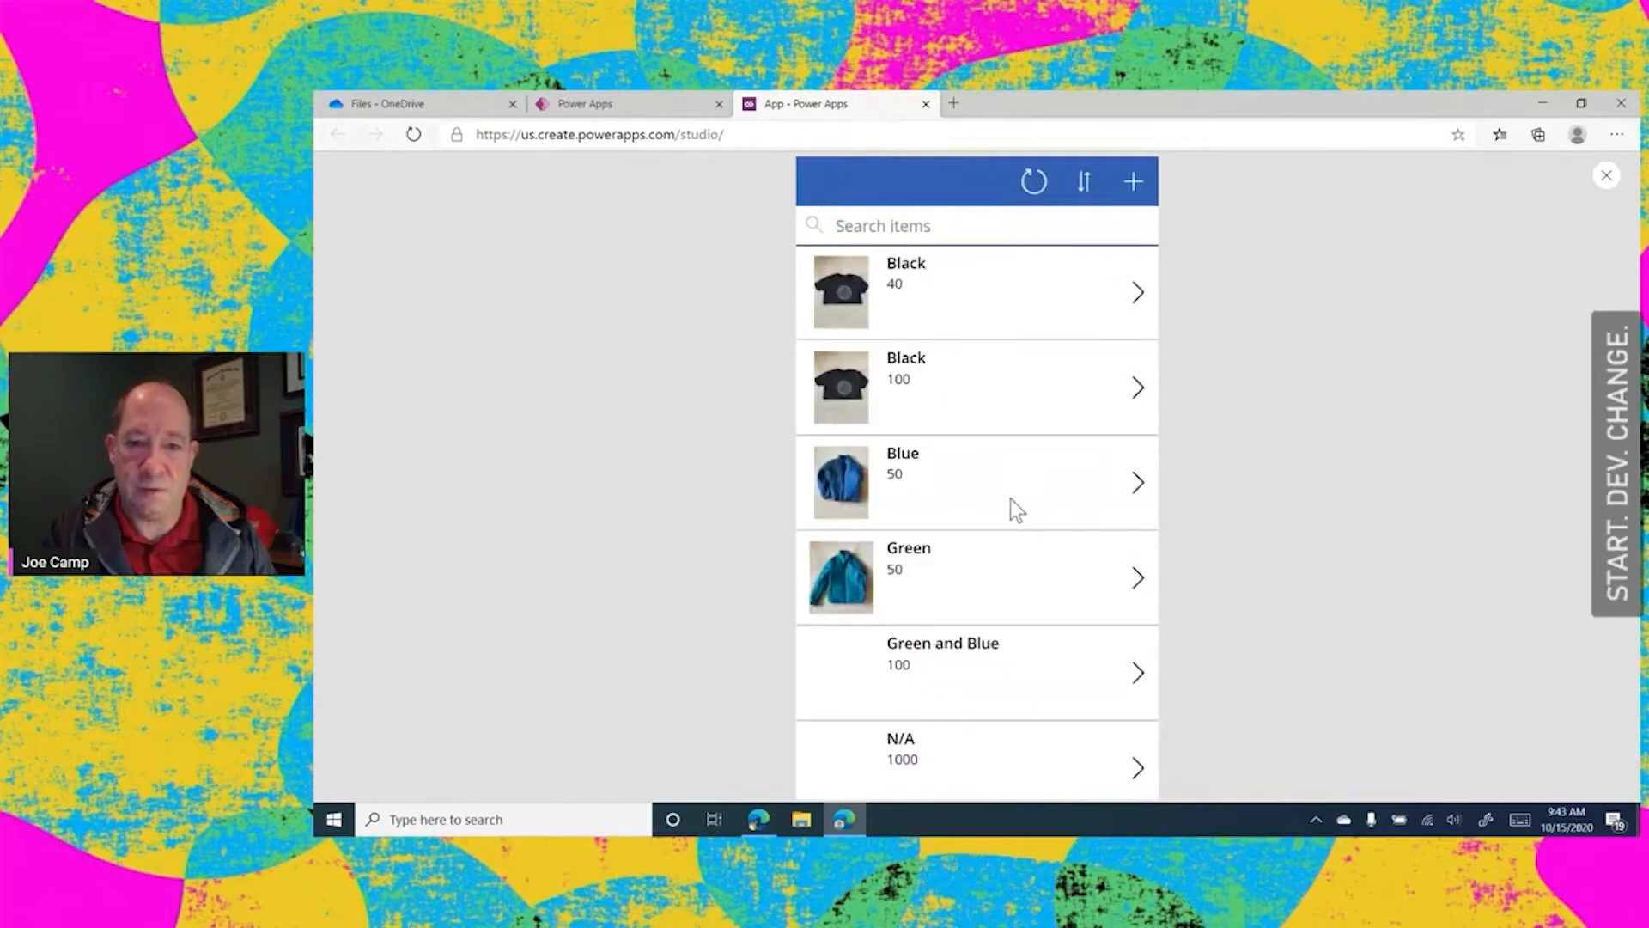
Add the Power Platty sticker picture to the N/A item, save the record and return to the item list
{"action": "scroll", "coordinate": [1010, 502], "scroll_direction": "down", "scroll_amount": 1}
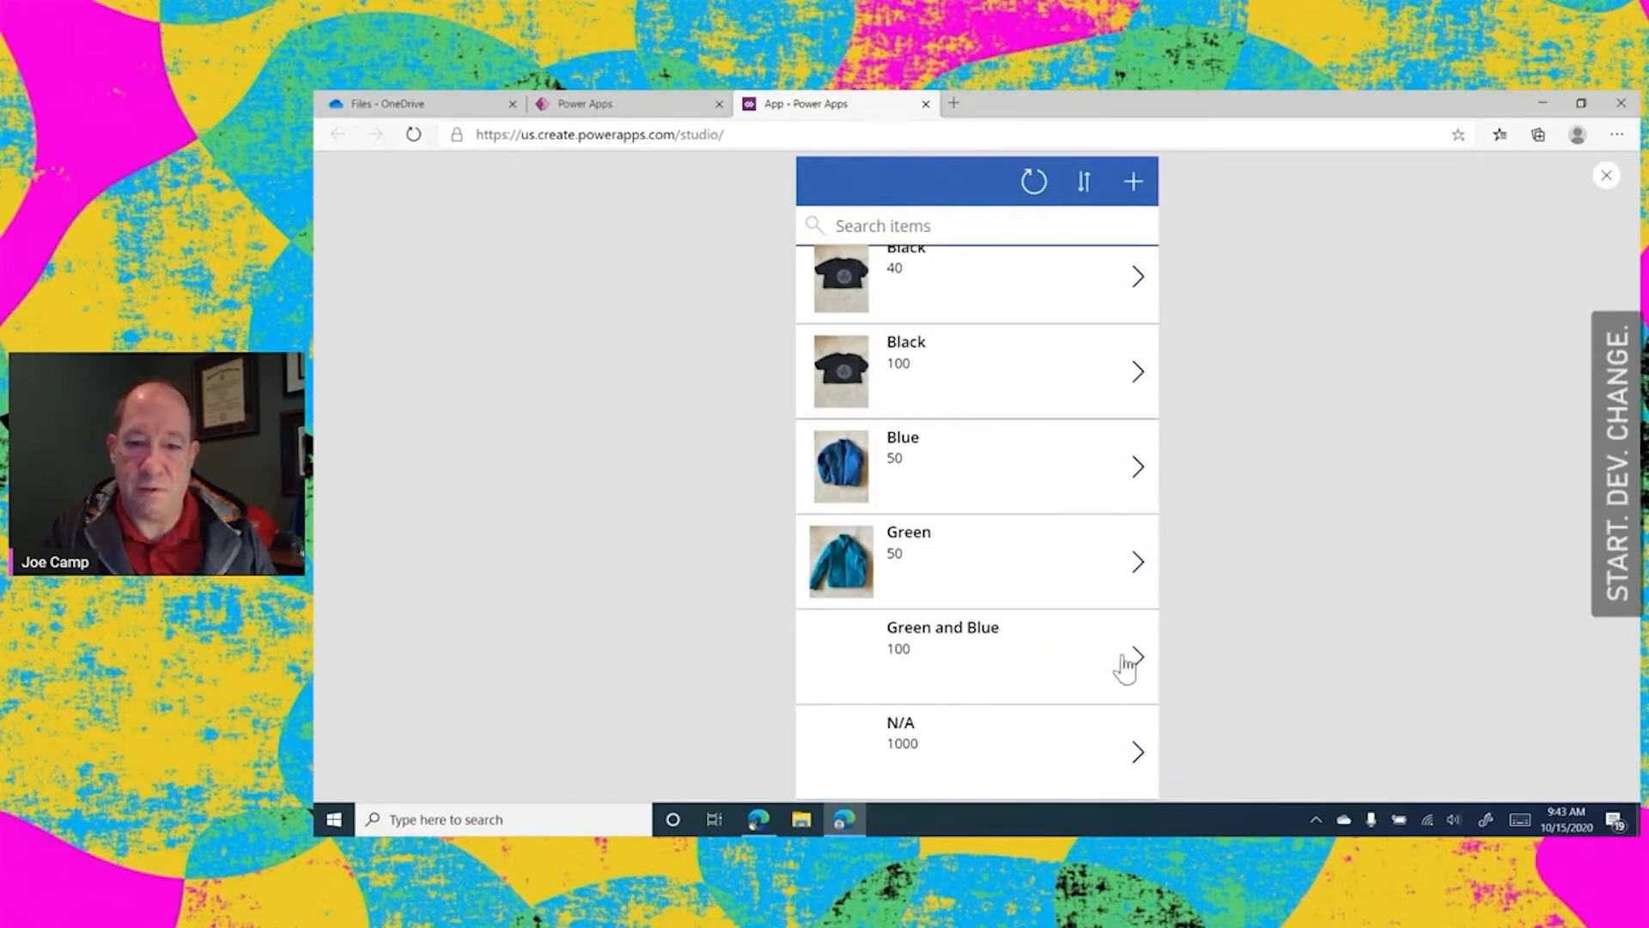
{"action": "left_click", "coordinate": [1137, 757]}
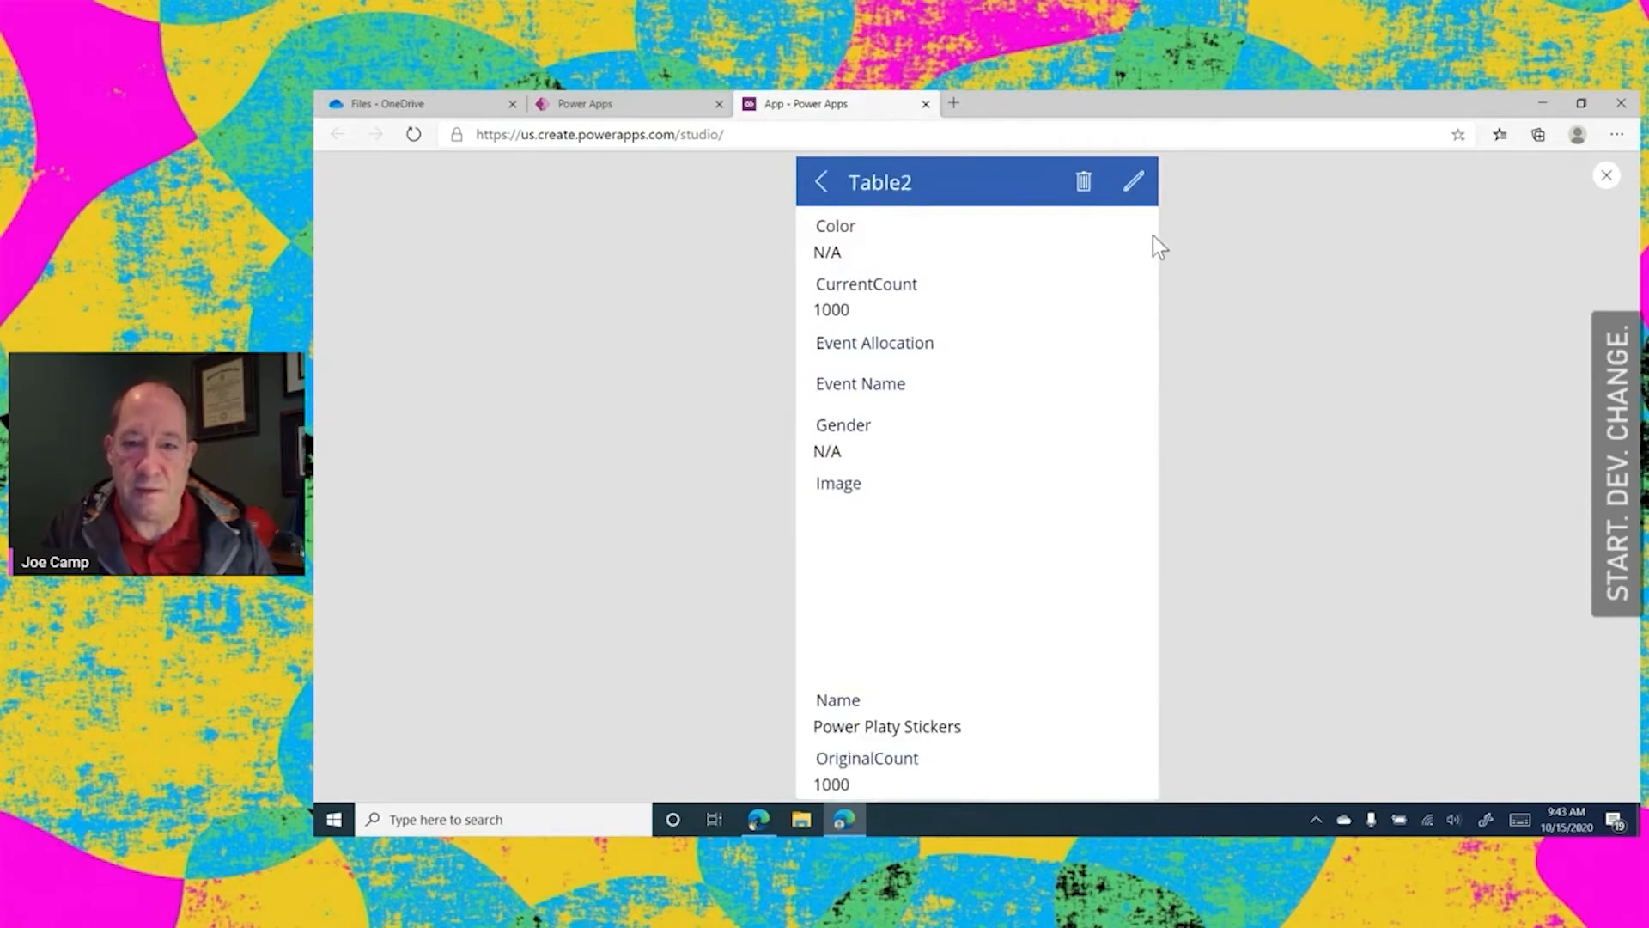
{"action": "left_click", "coordinate": [1133, 182]}
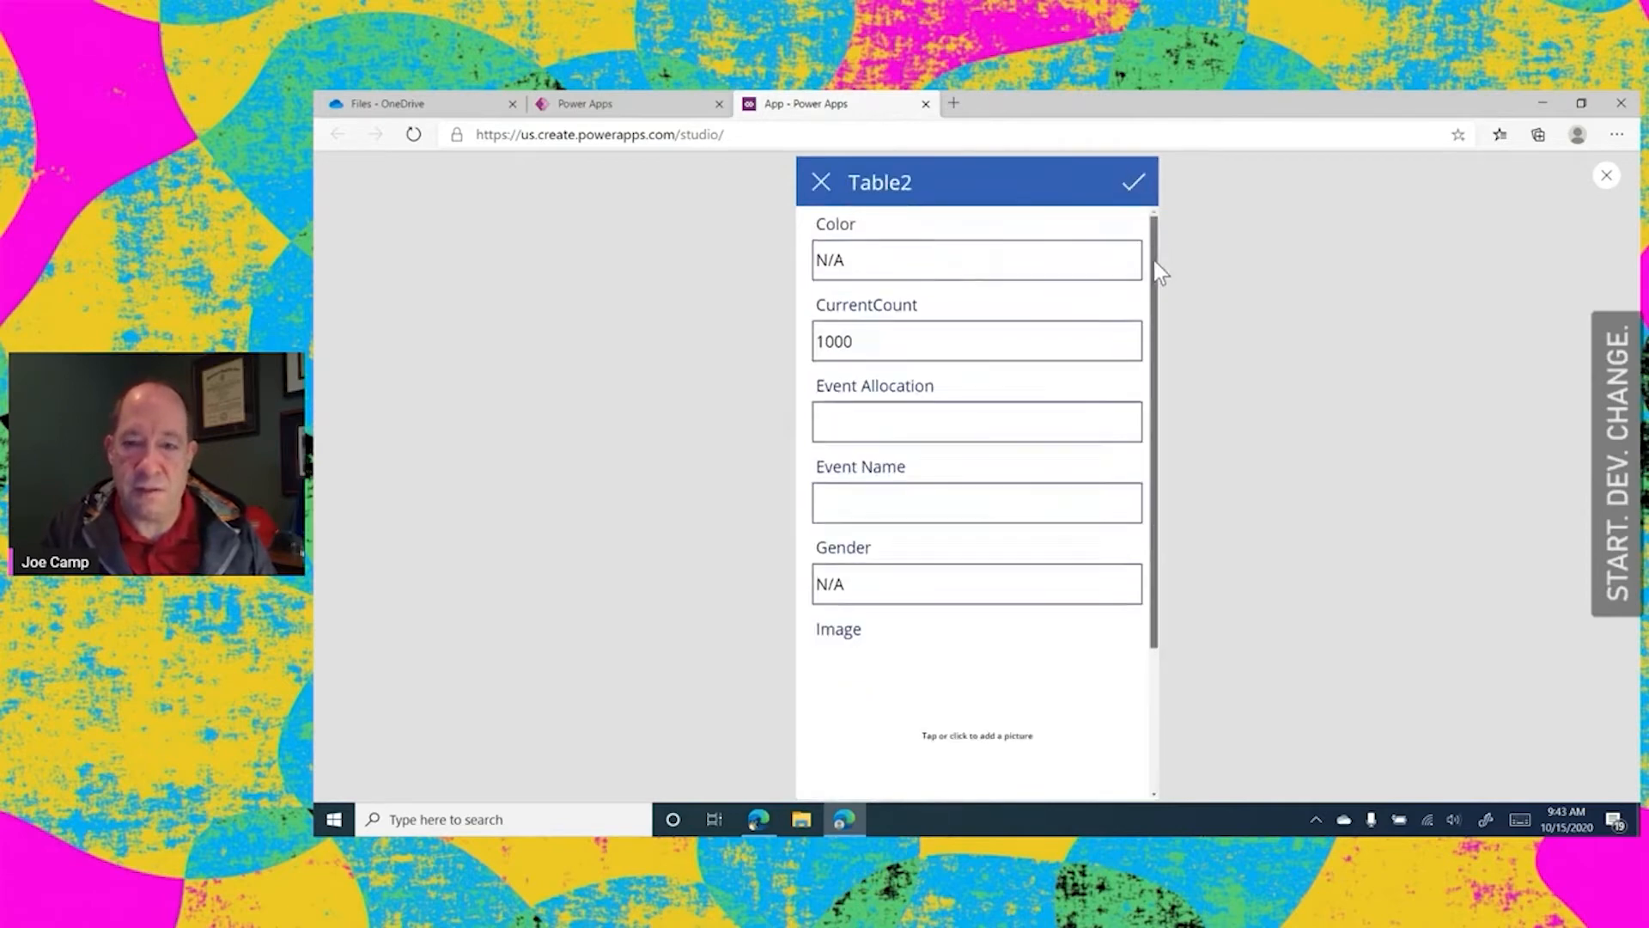
{"action": "left_click_drag", "start_coordinate": [1152, 260], "coordinate": [1097, 661]}
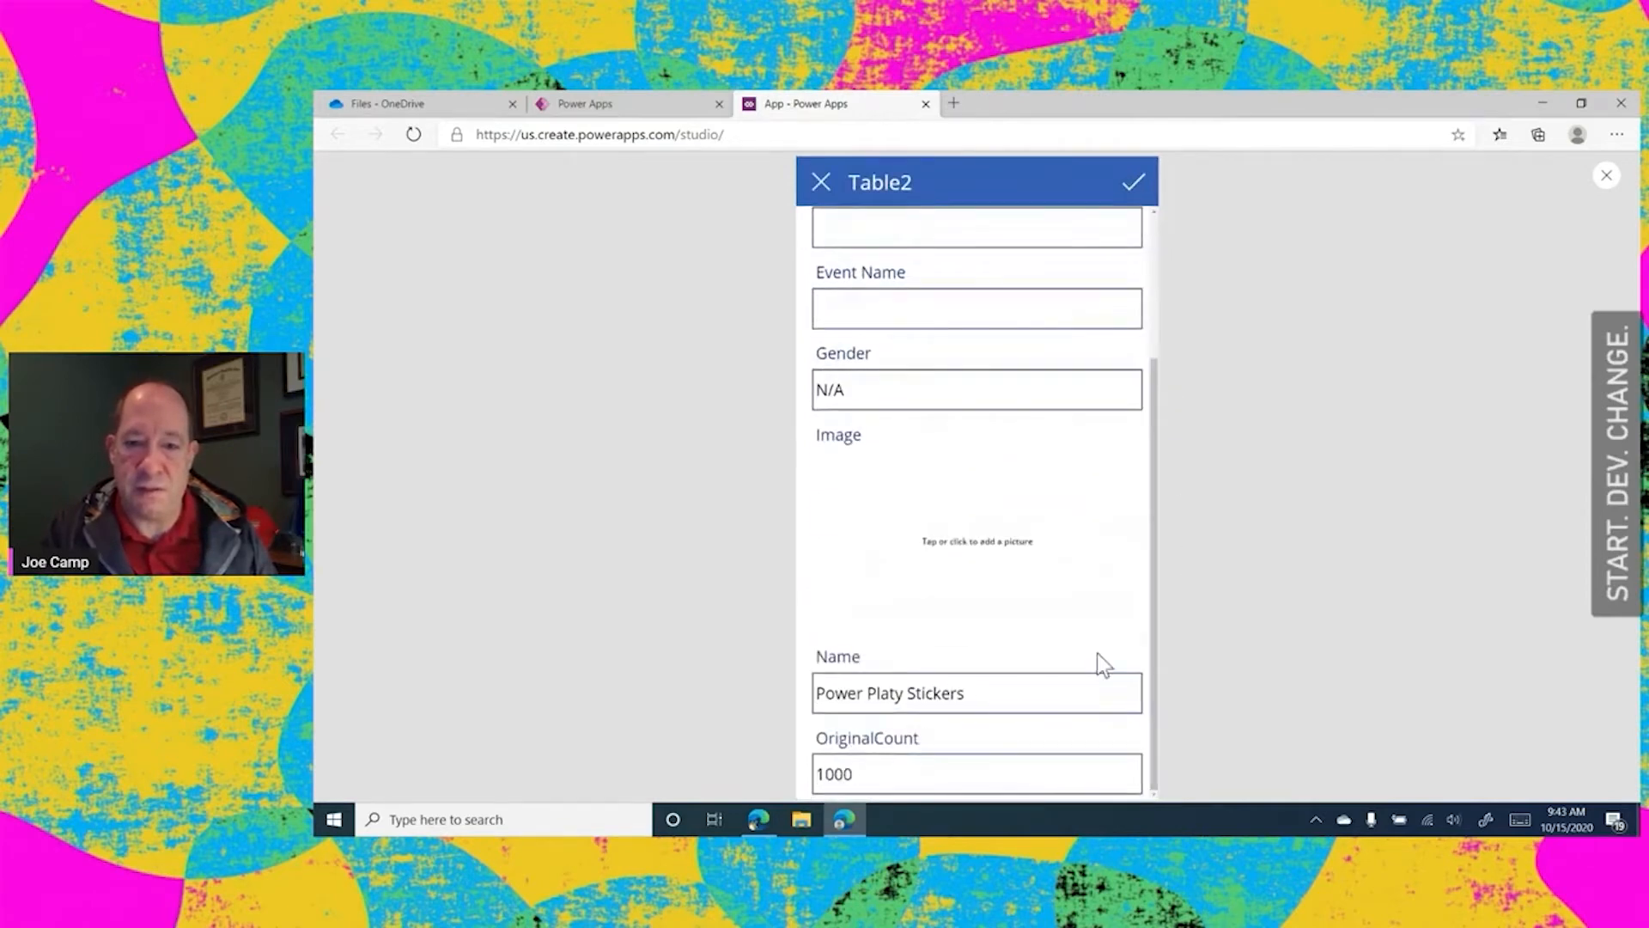
{"action": "left_click", "coordinate": [987, 563]}
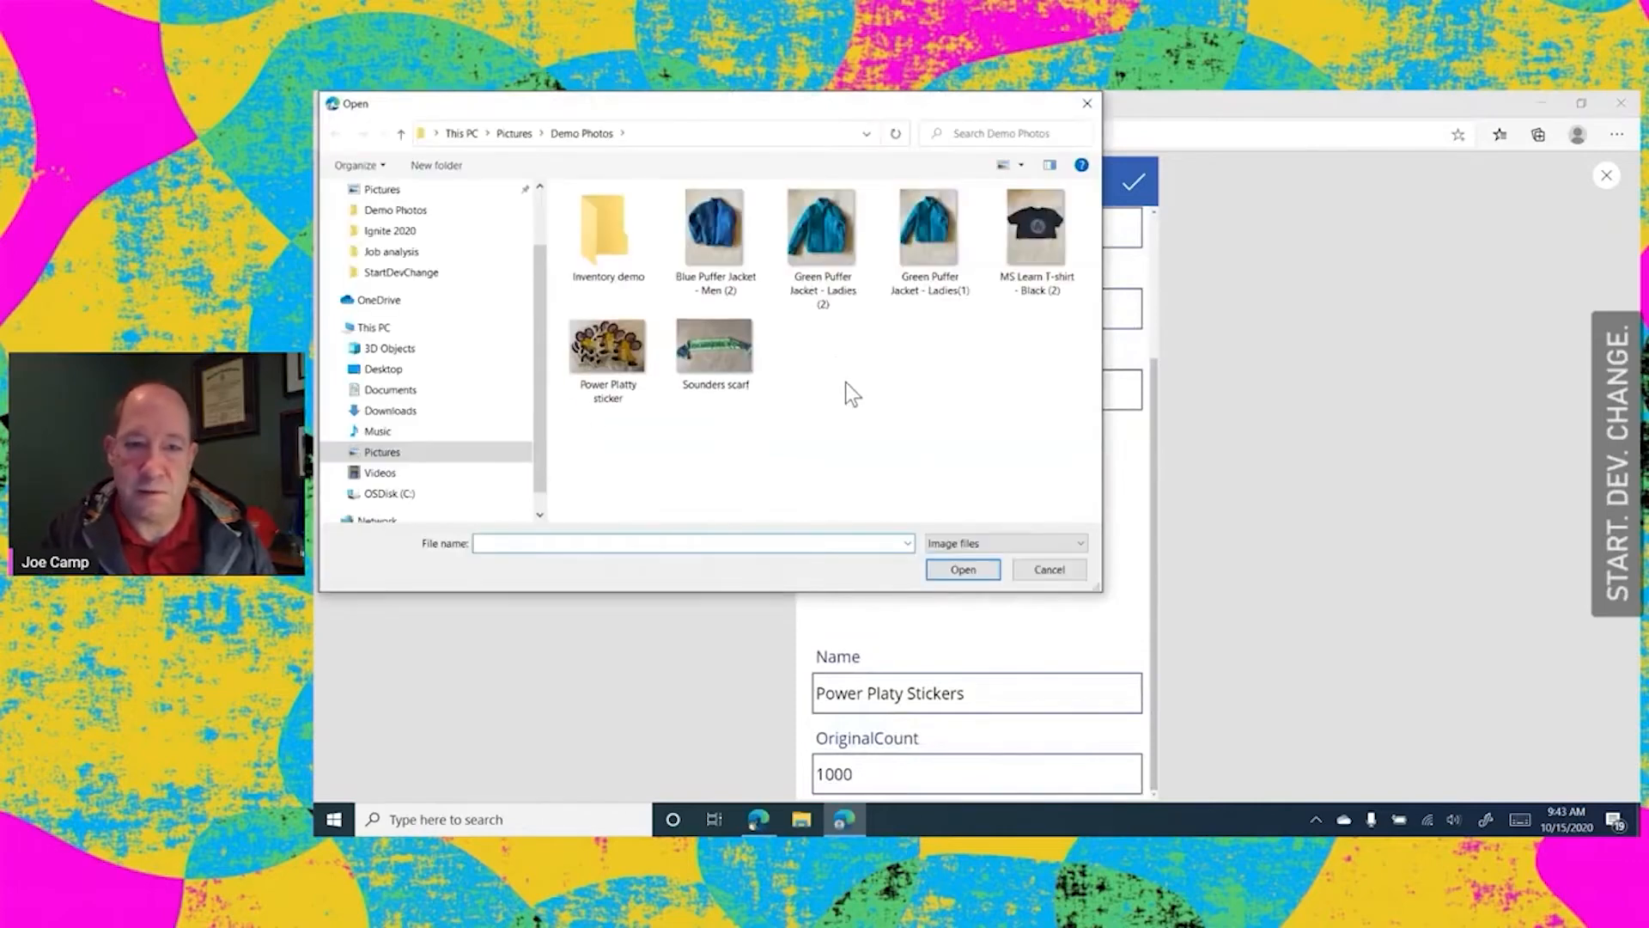
{"action": "left_click", "coordinate": [611, 341]}
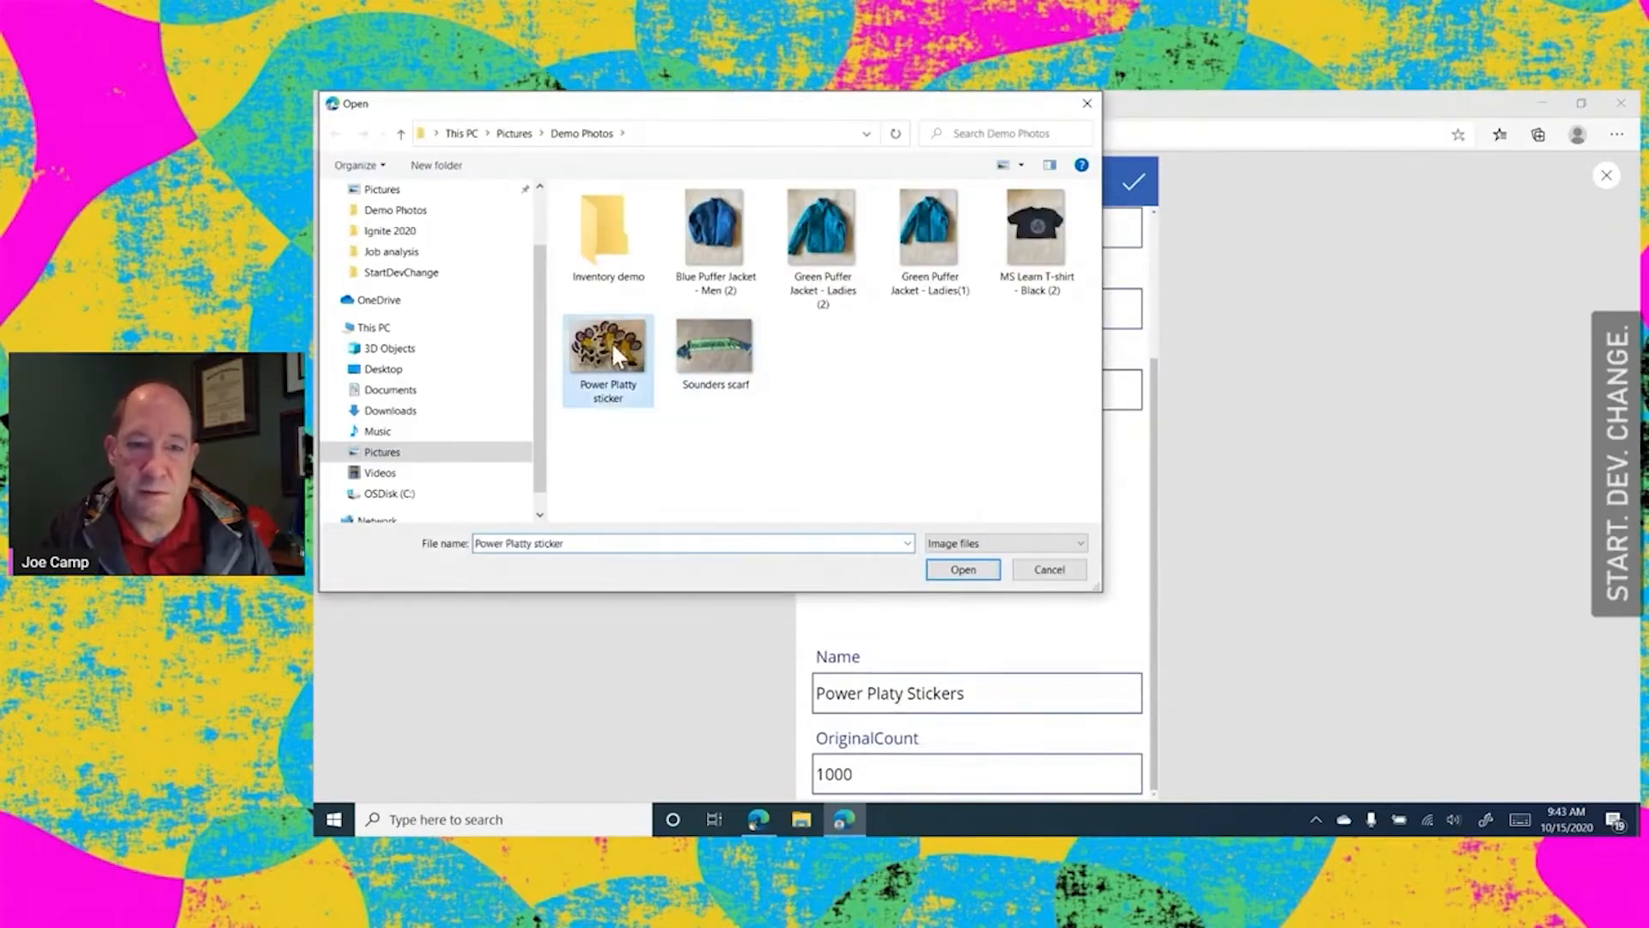
{"action": "left_click", "coordinate": [953, 570]}
{"action": "left_click", "coordinate": [1135, 194]}
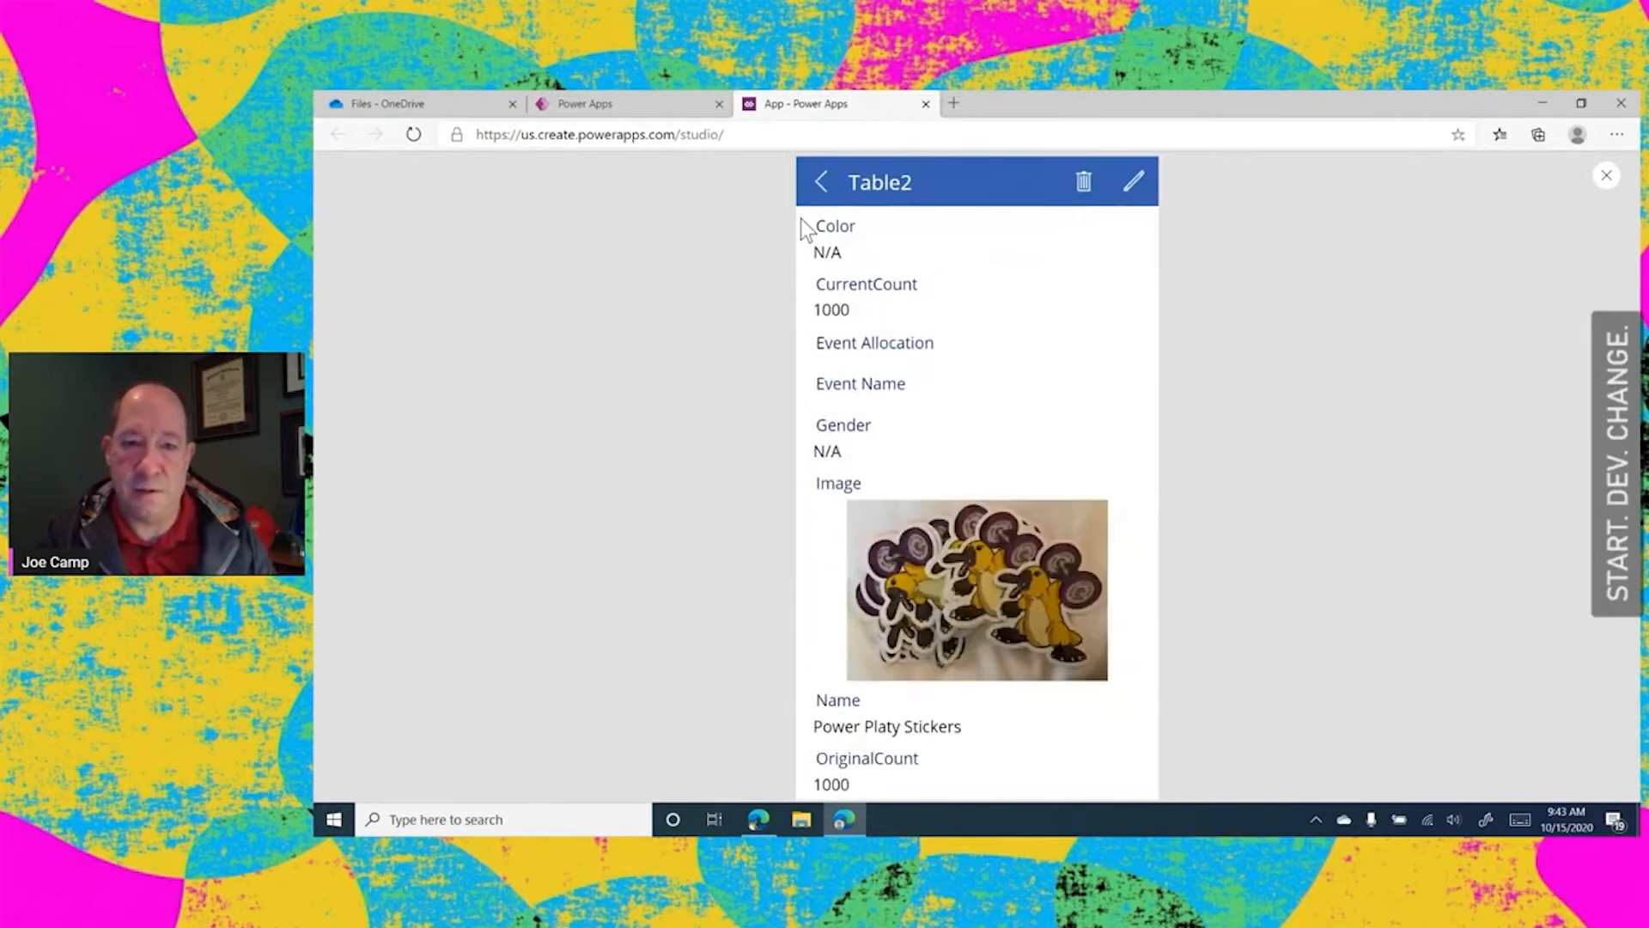
{"action": "left_click", "coordinate": [818, 182]}
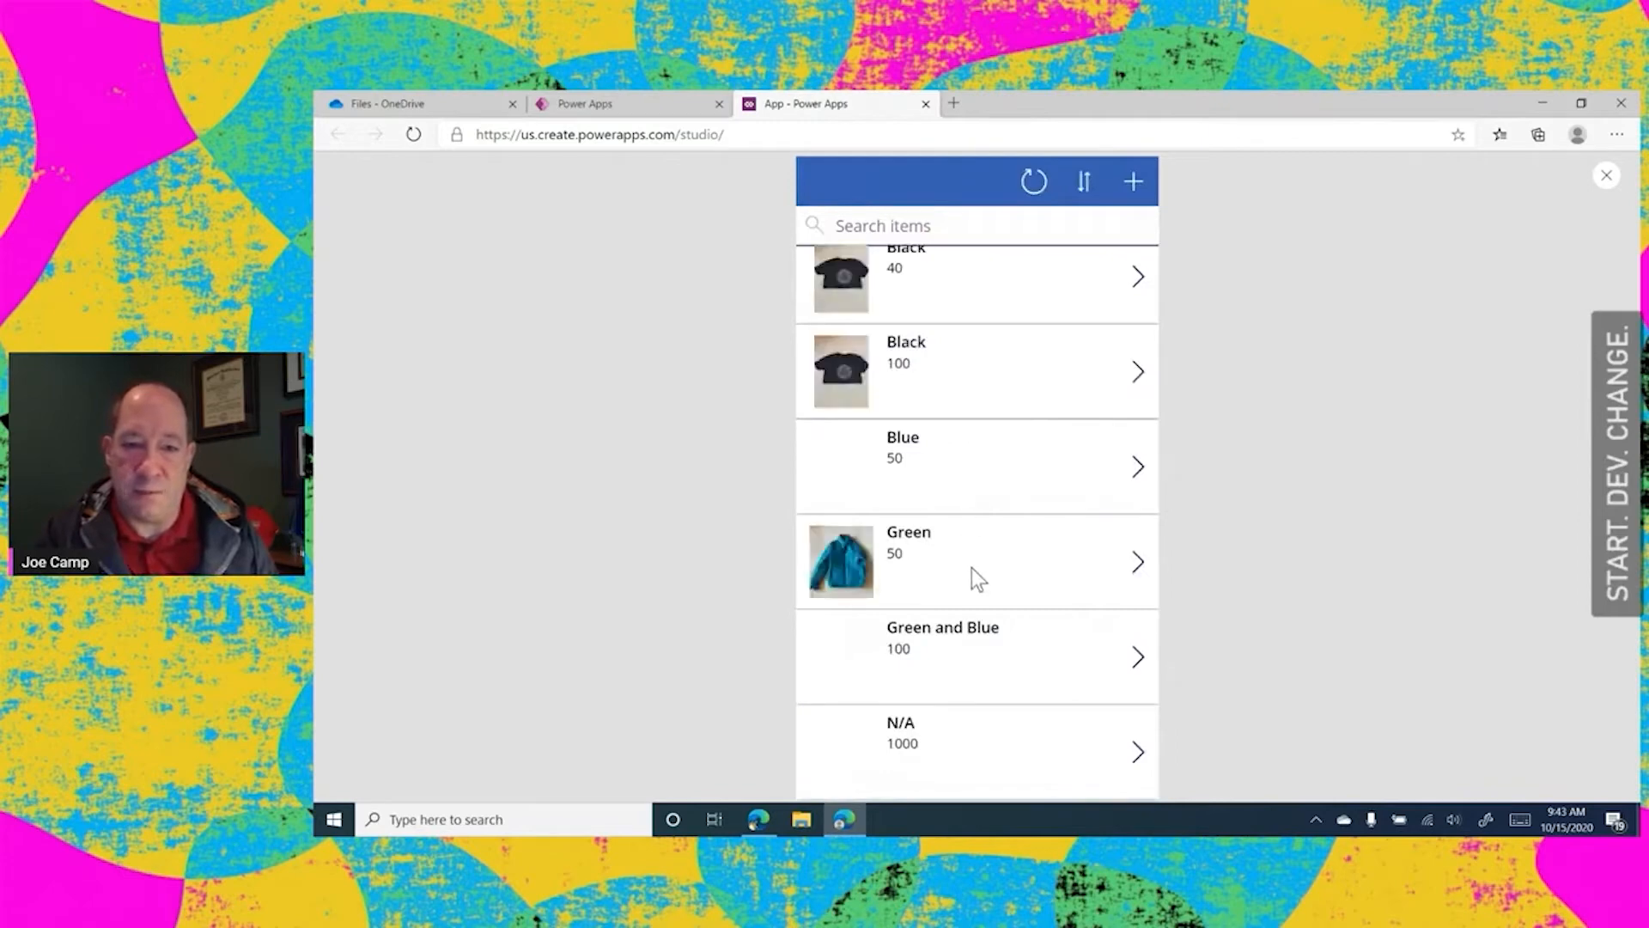
Add the Sounders scarf picture to the Green and Blue item, save the record and return to the start of the item list
{"action": "left_click", "coordinate": [1138, 658]}
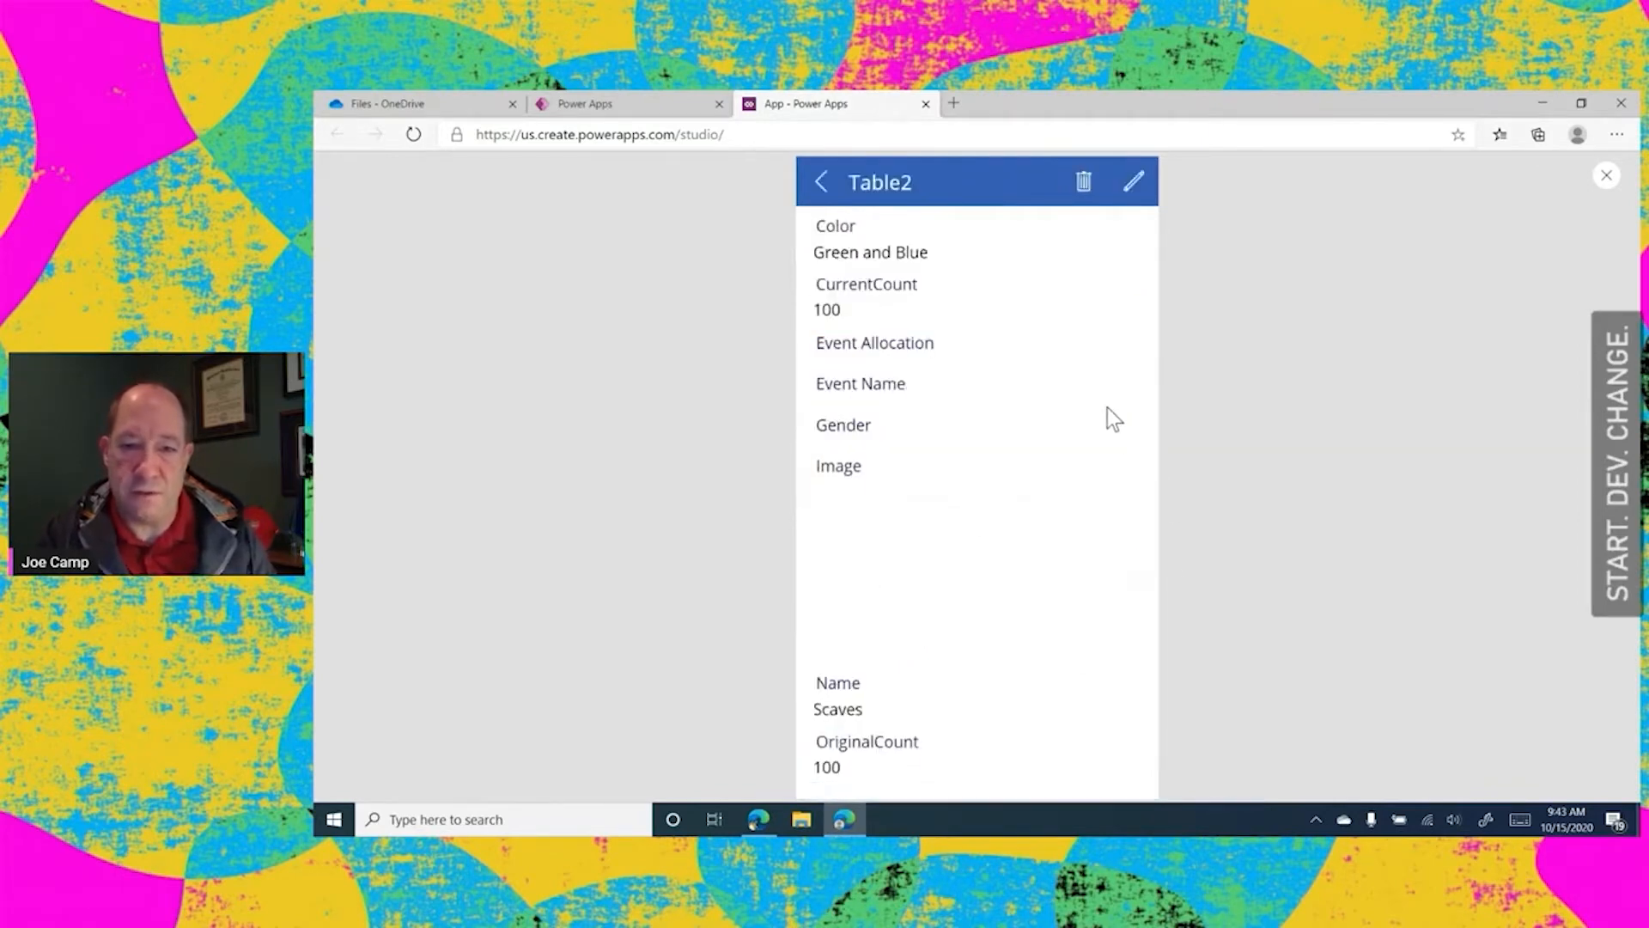
{"action": "left_click", "coordinate": [1134, 182]}
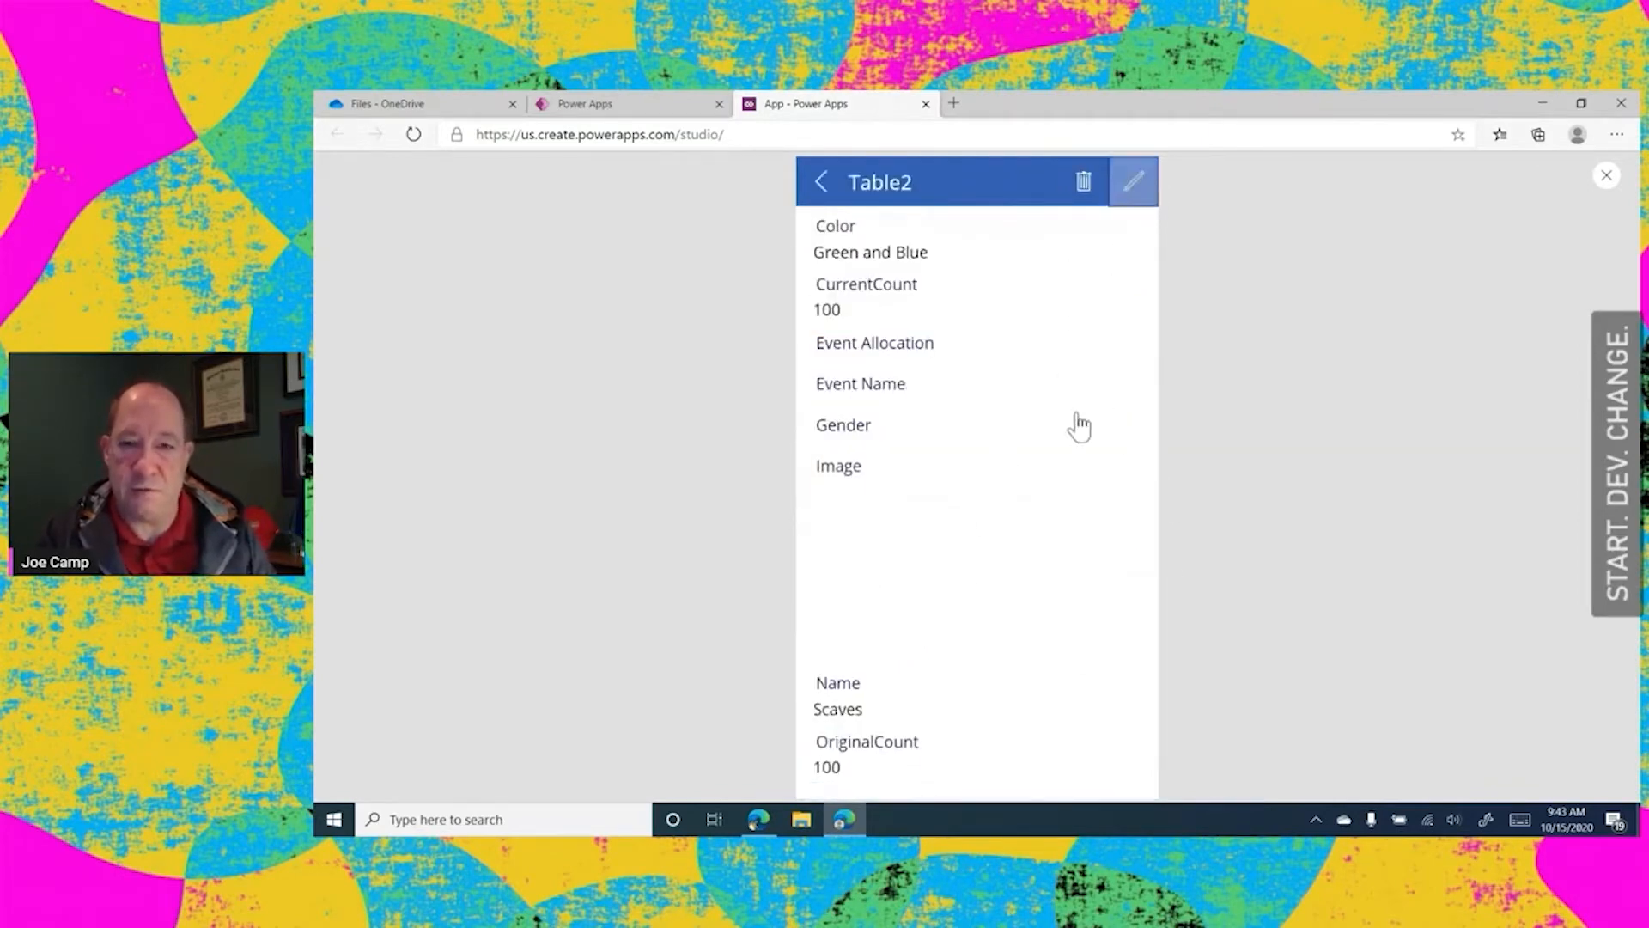
{"action": "left_click", "coordinate": [970, 740]}
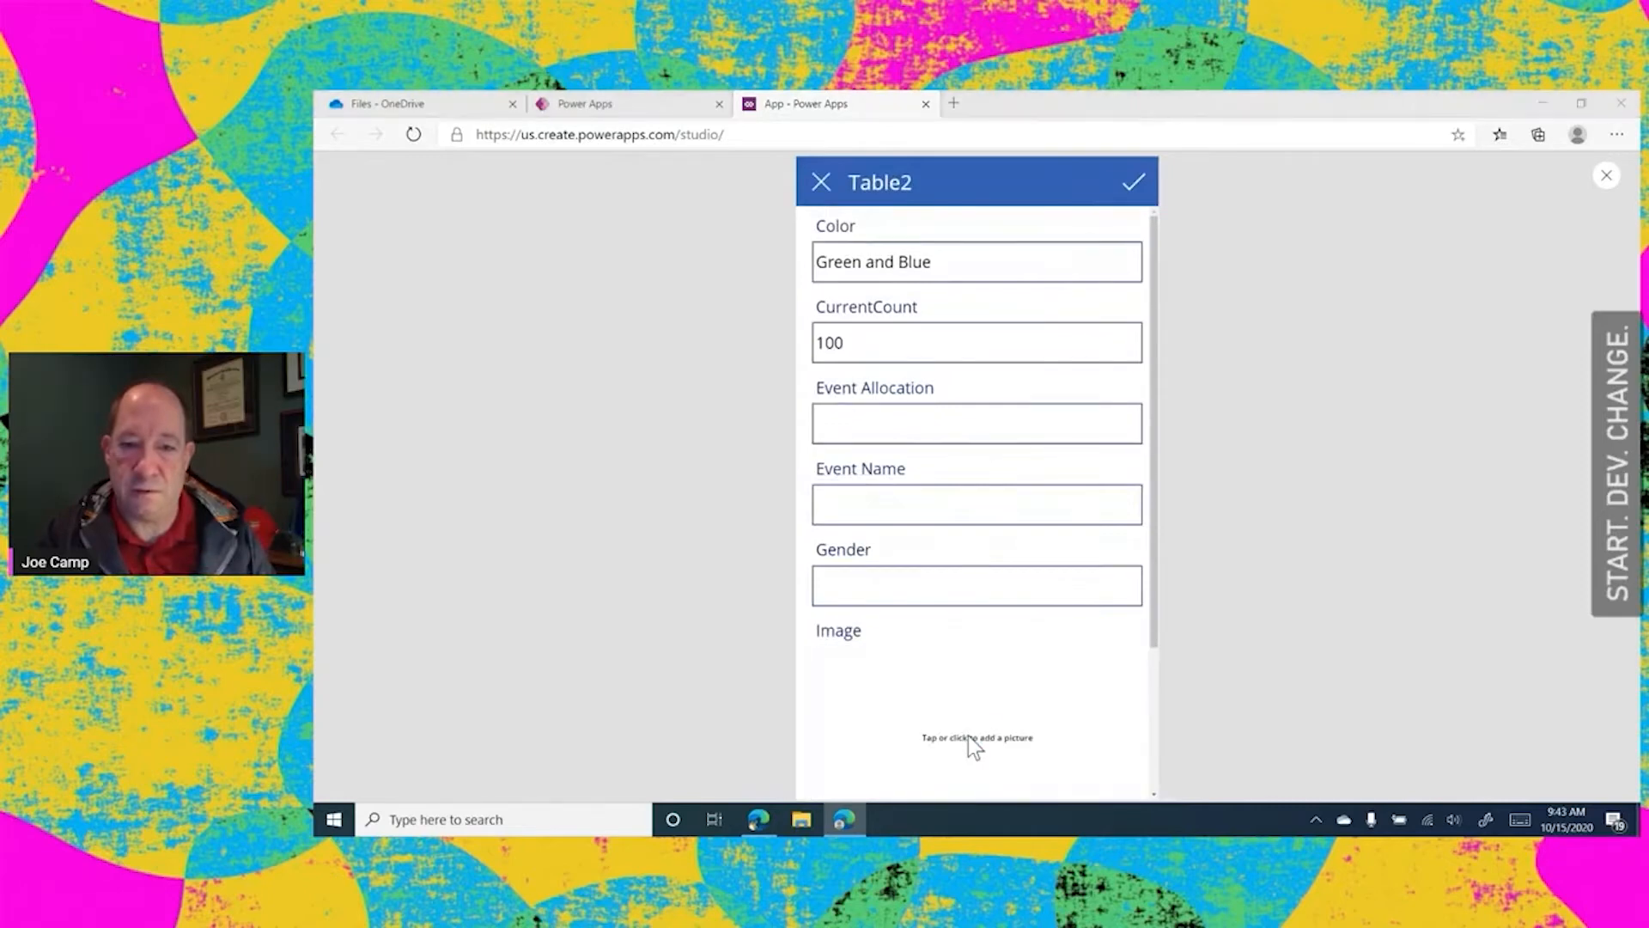
{"action": "left_click", "coordinate": [755, 391]}
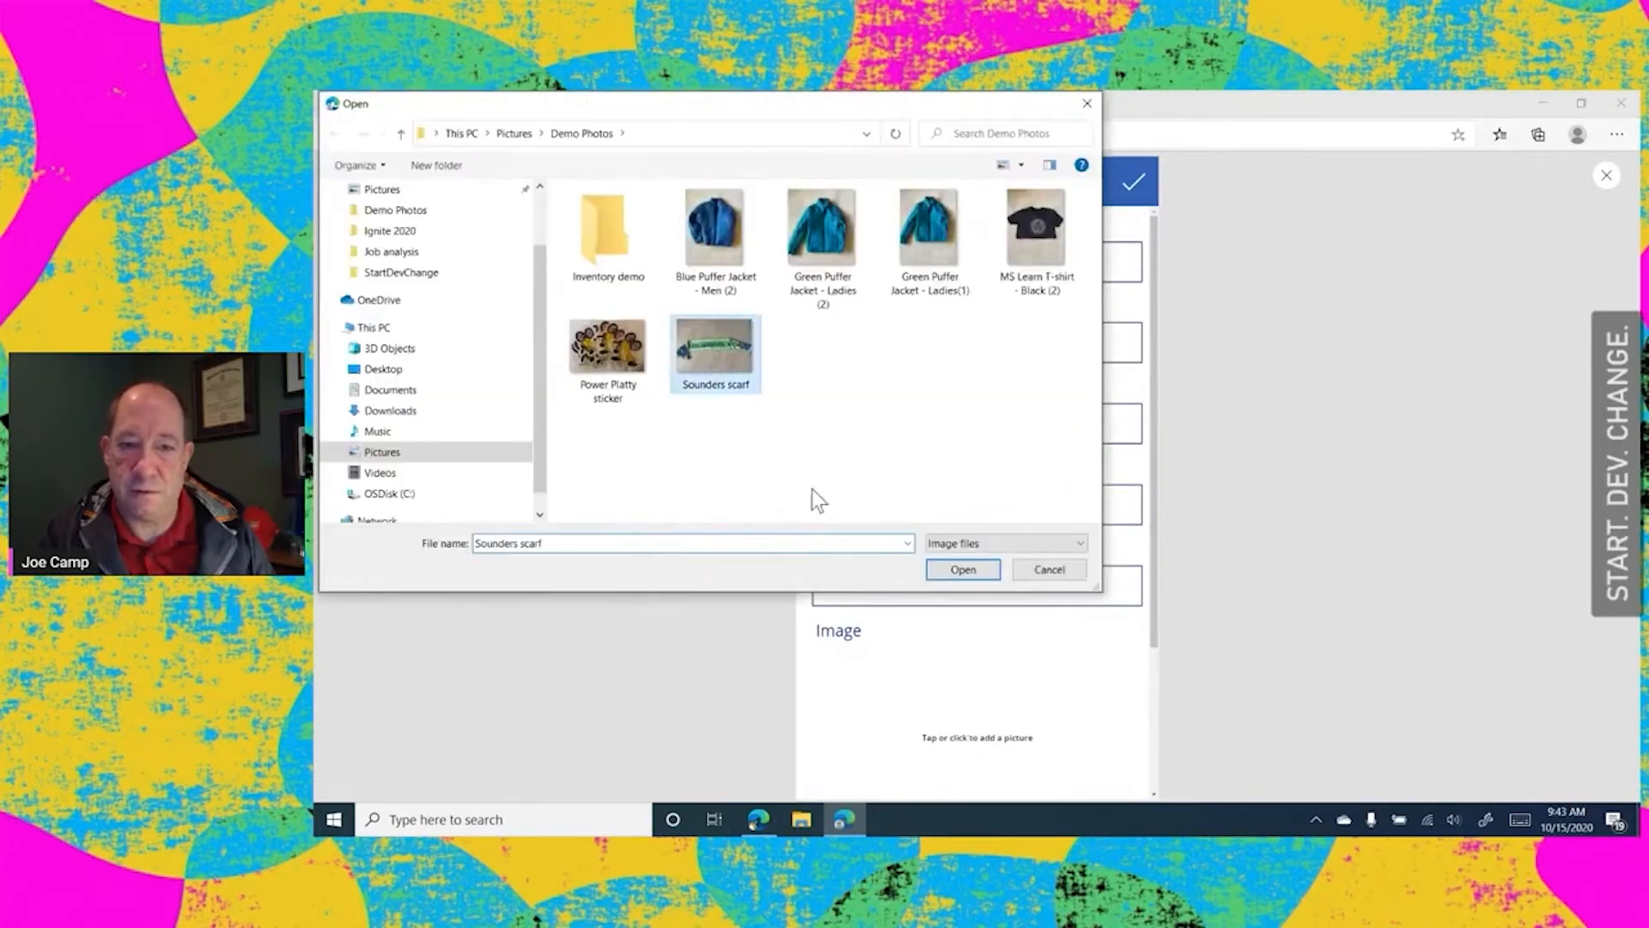
{"action": "left_click", "coordinate": [971, 574]}
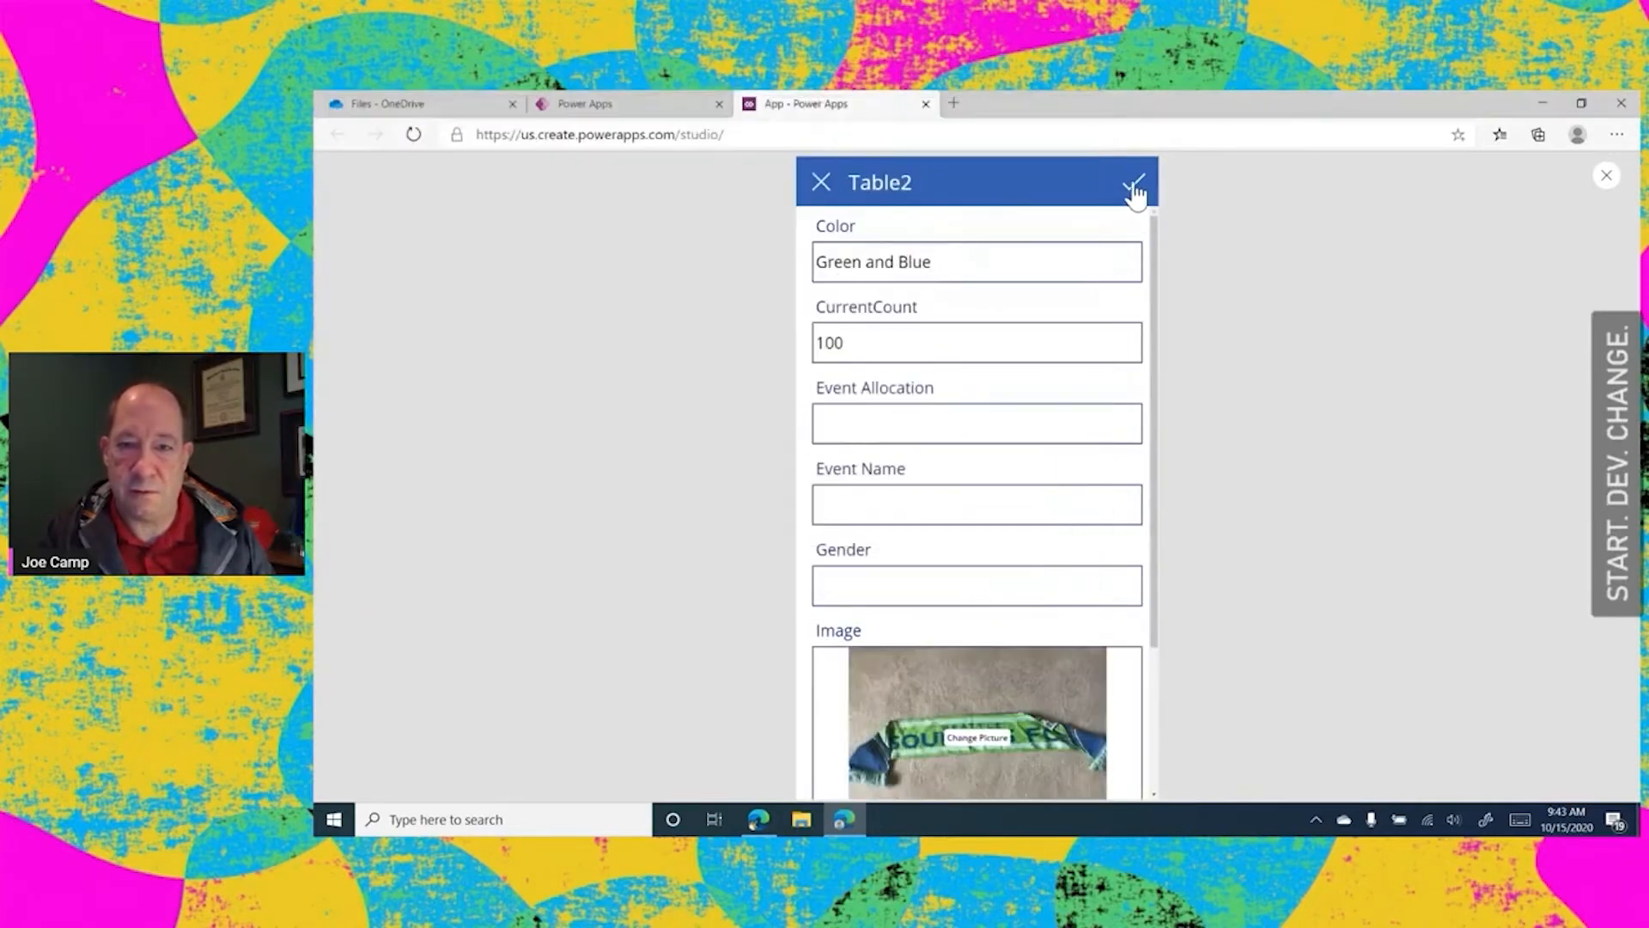
{"action": "left_click", "coordinate": [1134, 188]}
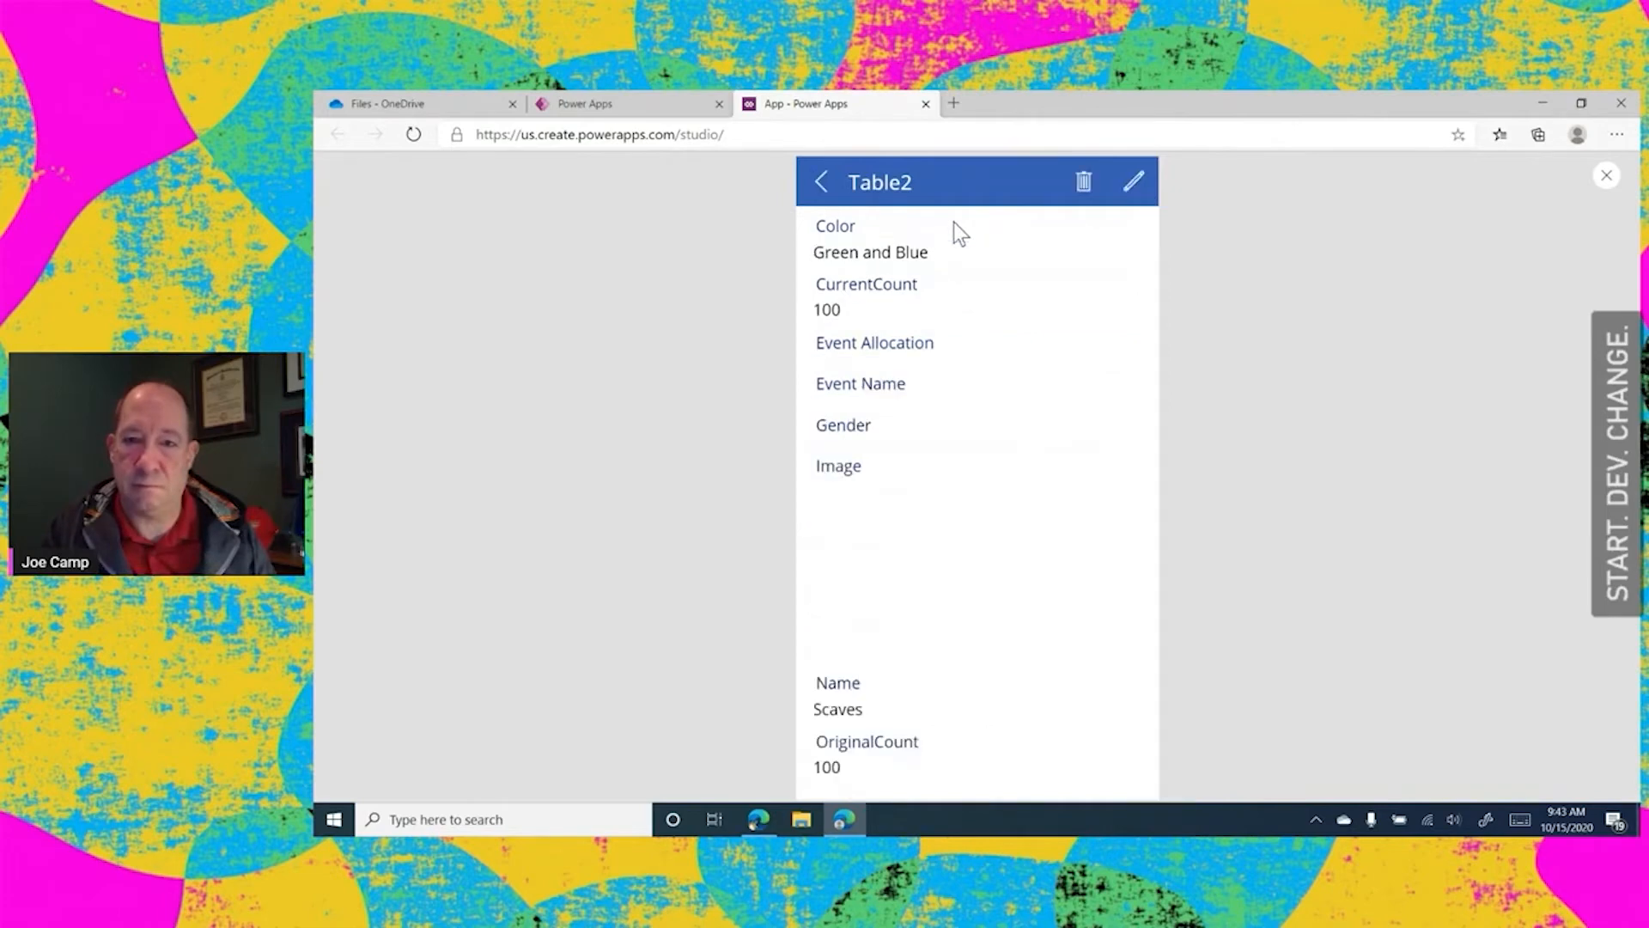
{"action": "left_click", "coordinate": [818, 180]}
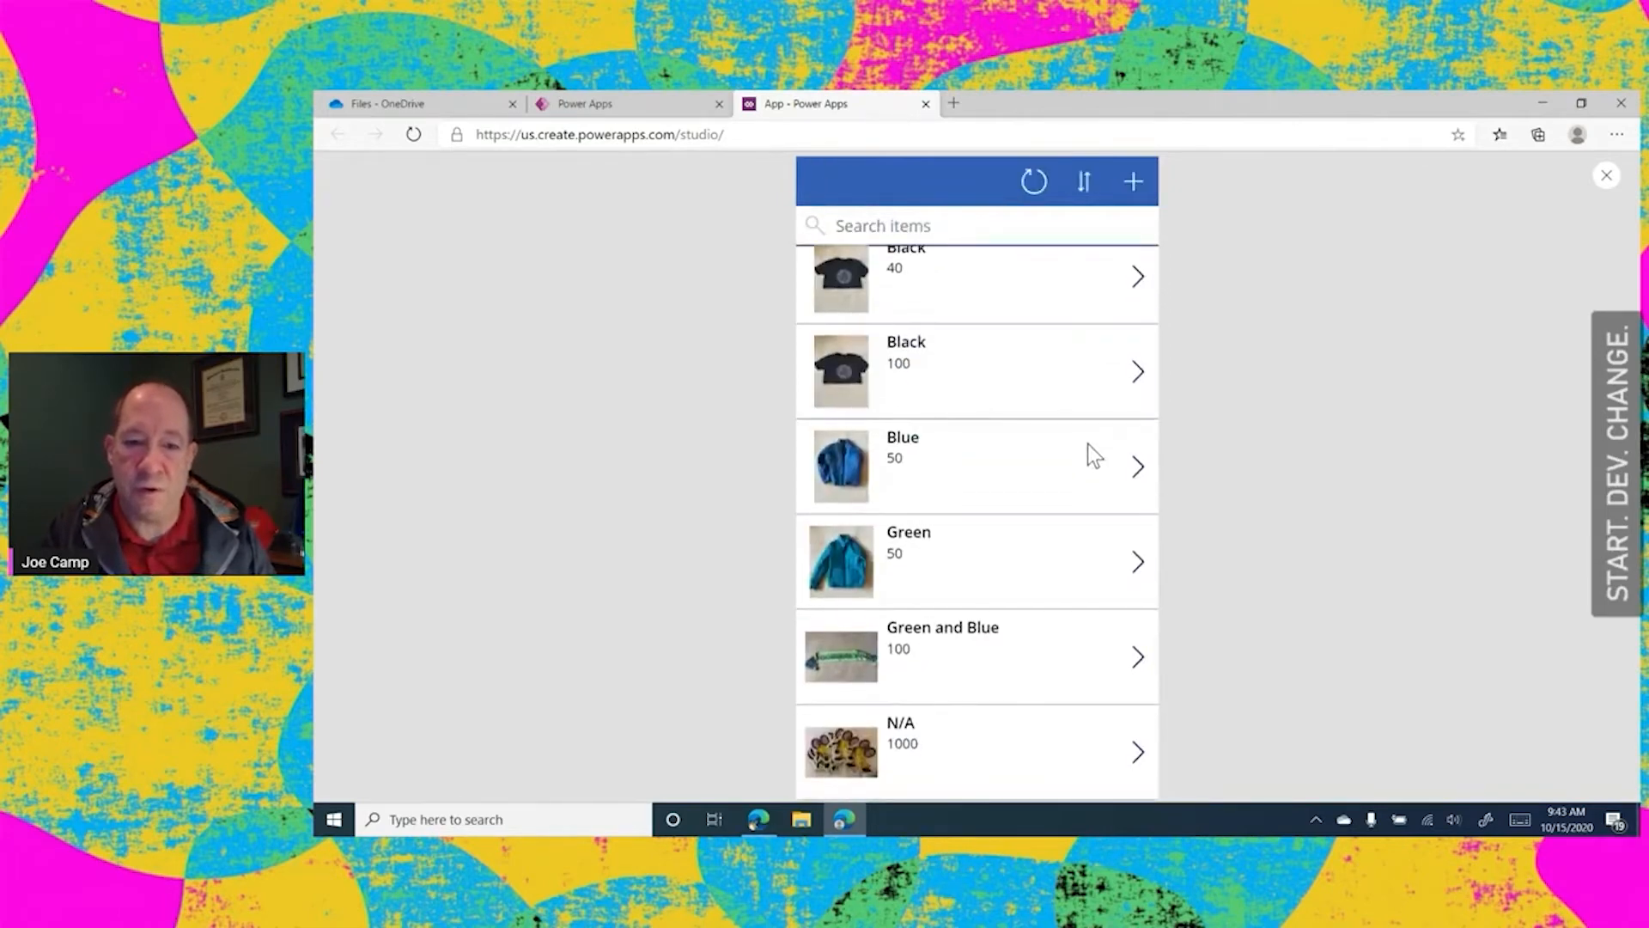
{"action": "scroll", "coordinate": [1087, 443], "scroll_direction": "up", "scroll_amount": 1}
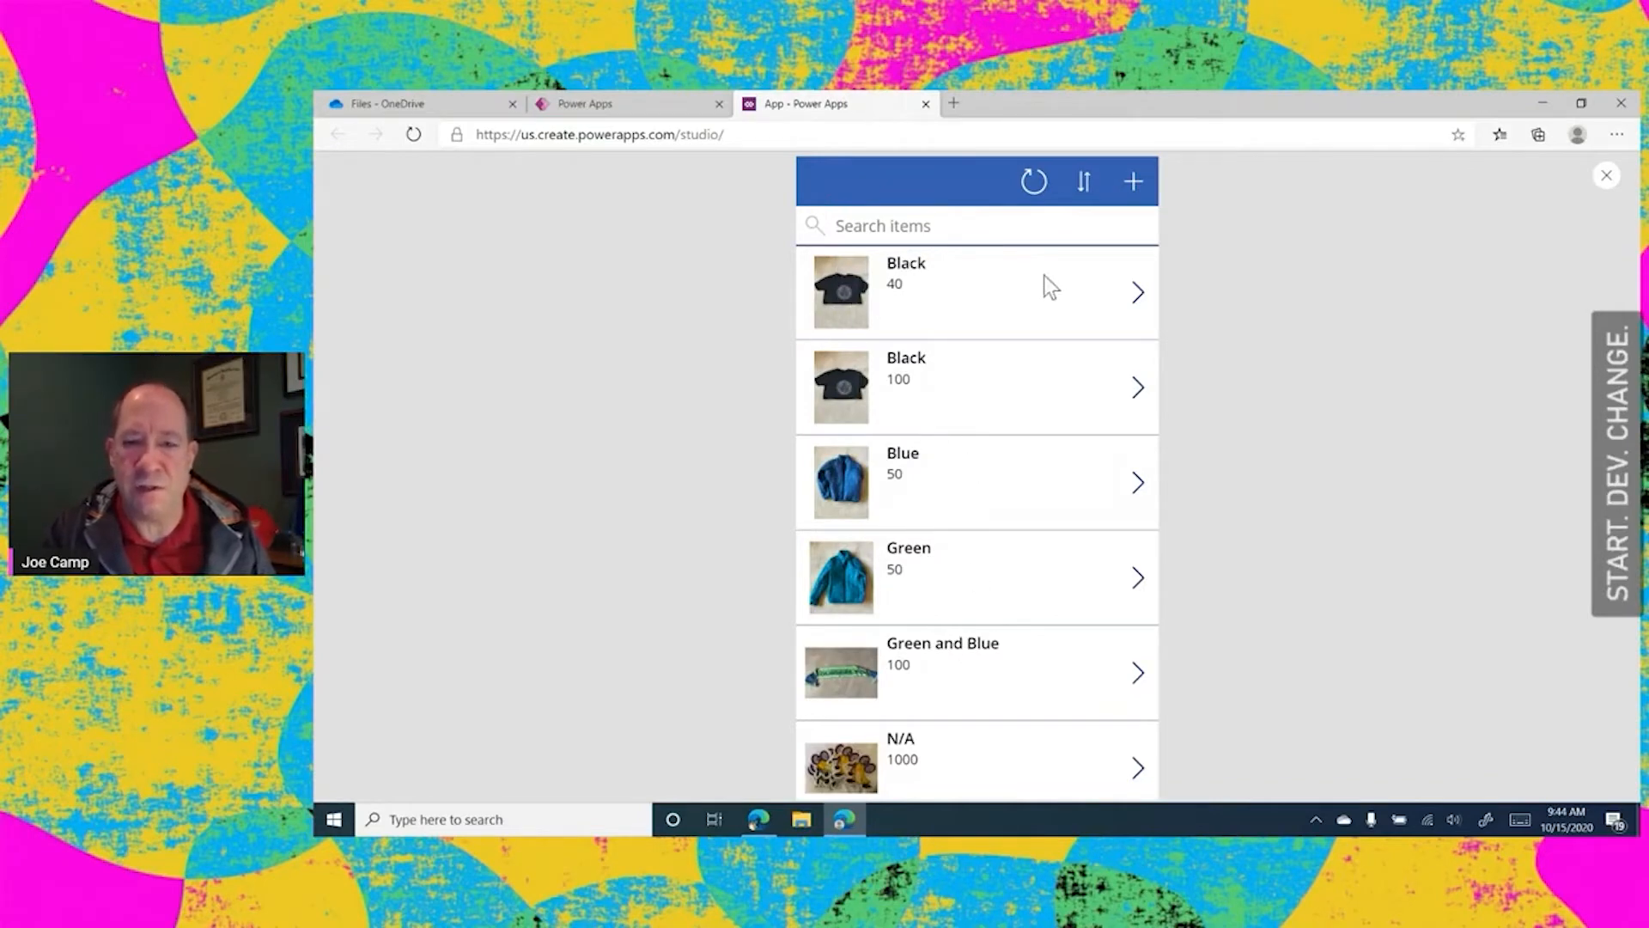
Leave the app preview, dismiss the testing tip and select the gallery on the browse screen
{"action": "left_click", "coordinate": [1607, 176]}
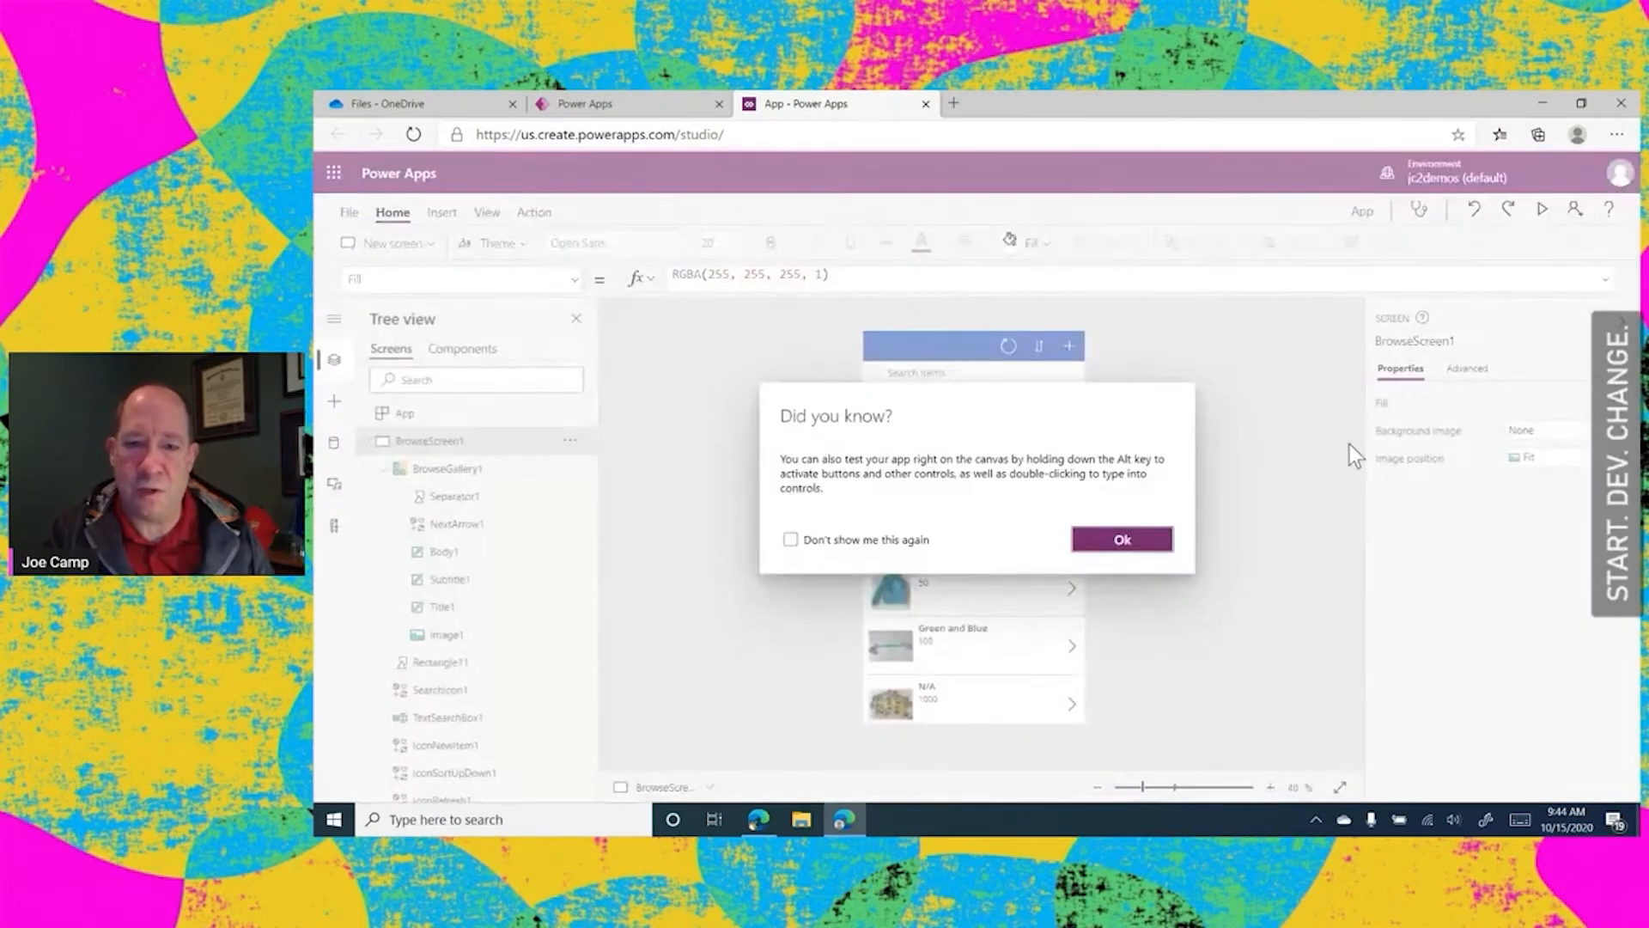
{"action": "left_click", "coordinate": [1142, 541]}
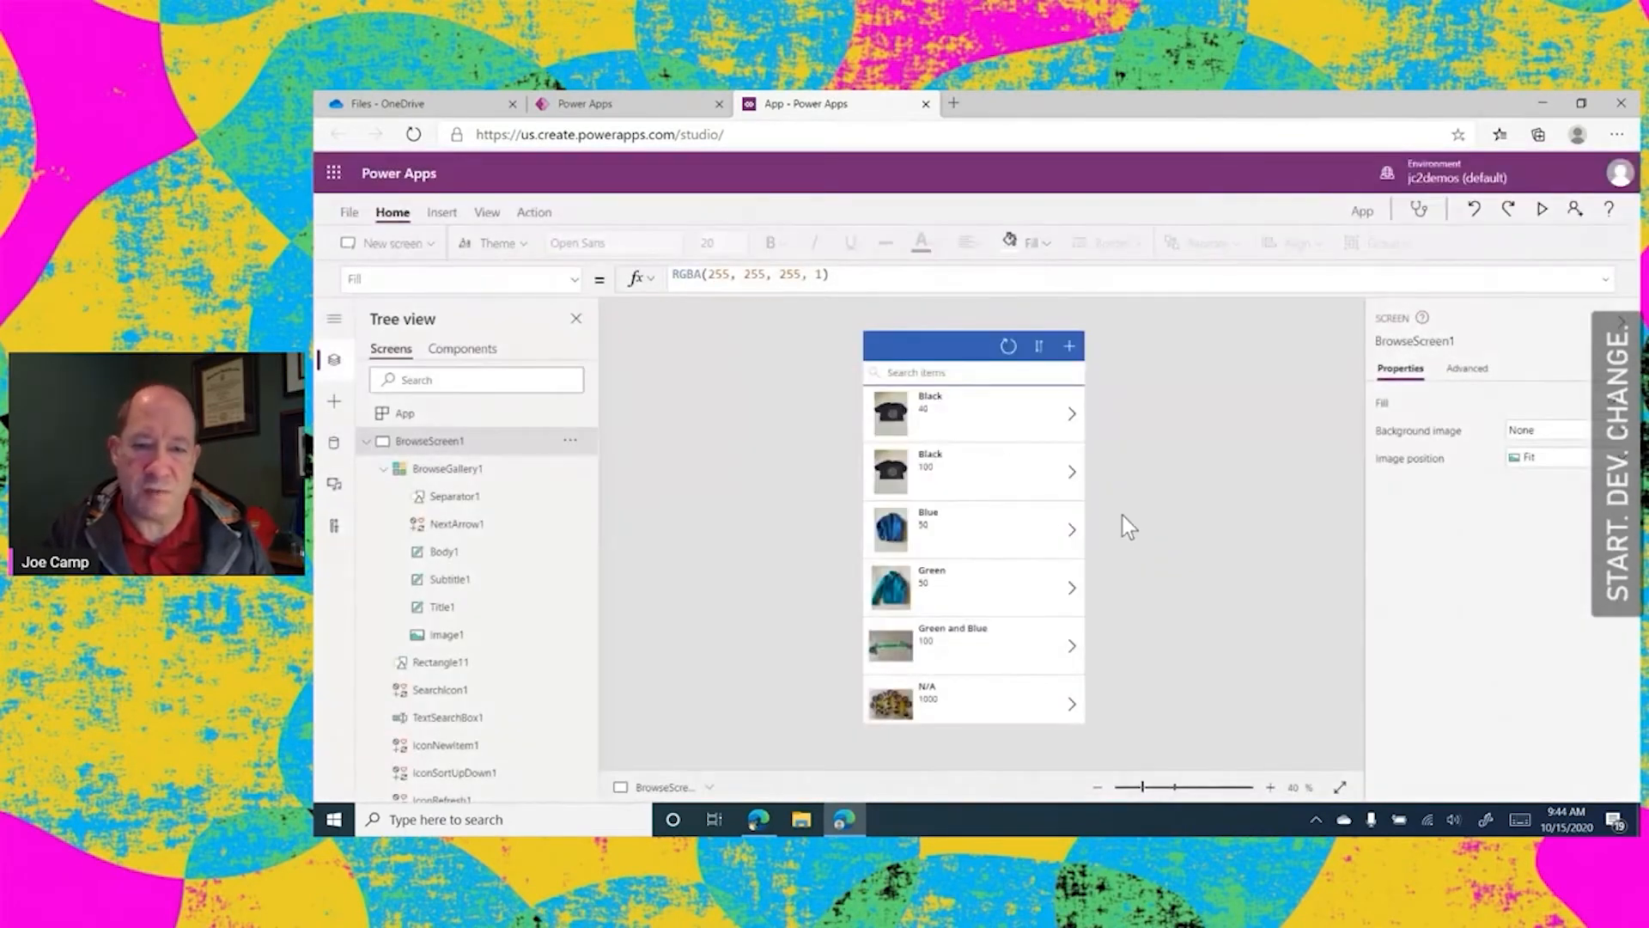
{"action": "left_click", "coordinate": [453, 474]}
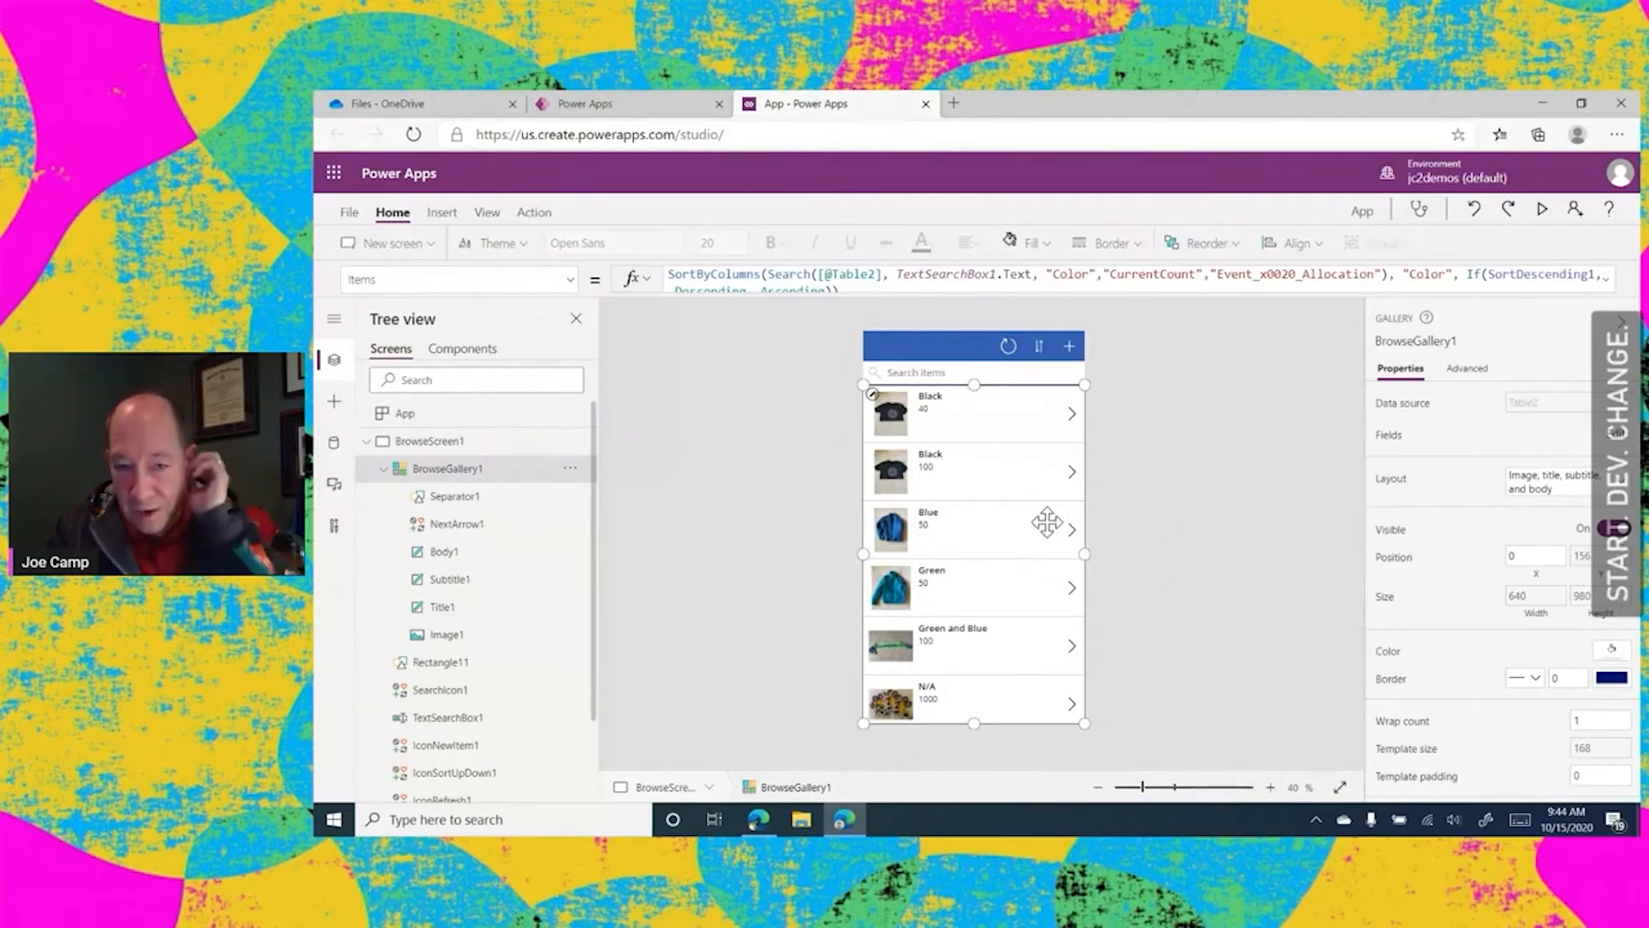
{"action": "left_click", "coordinate": [937, 402]}
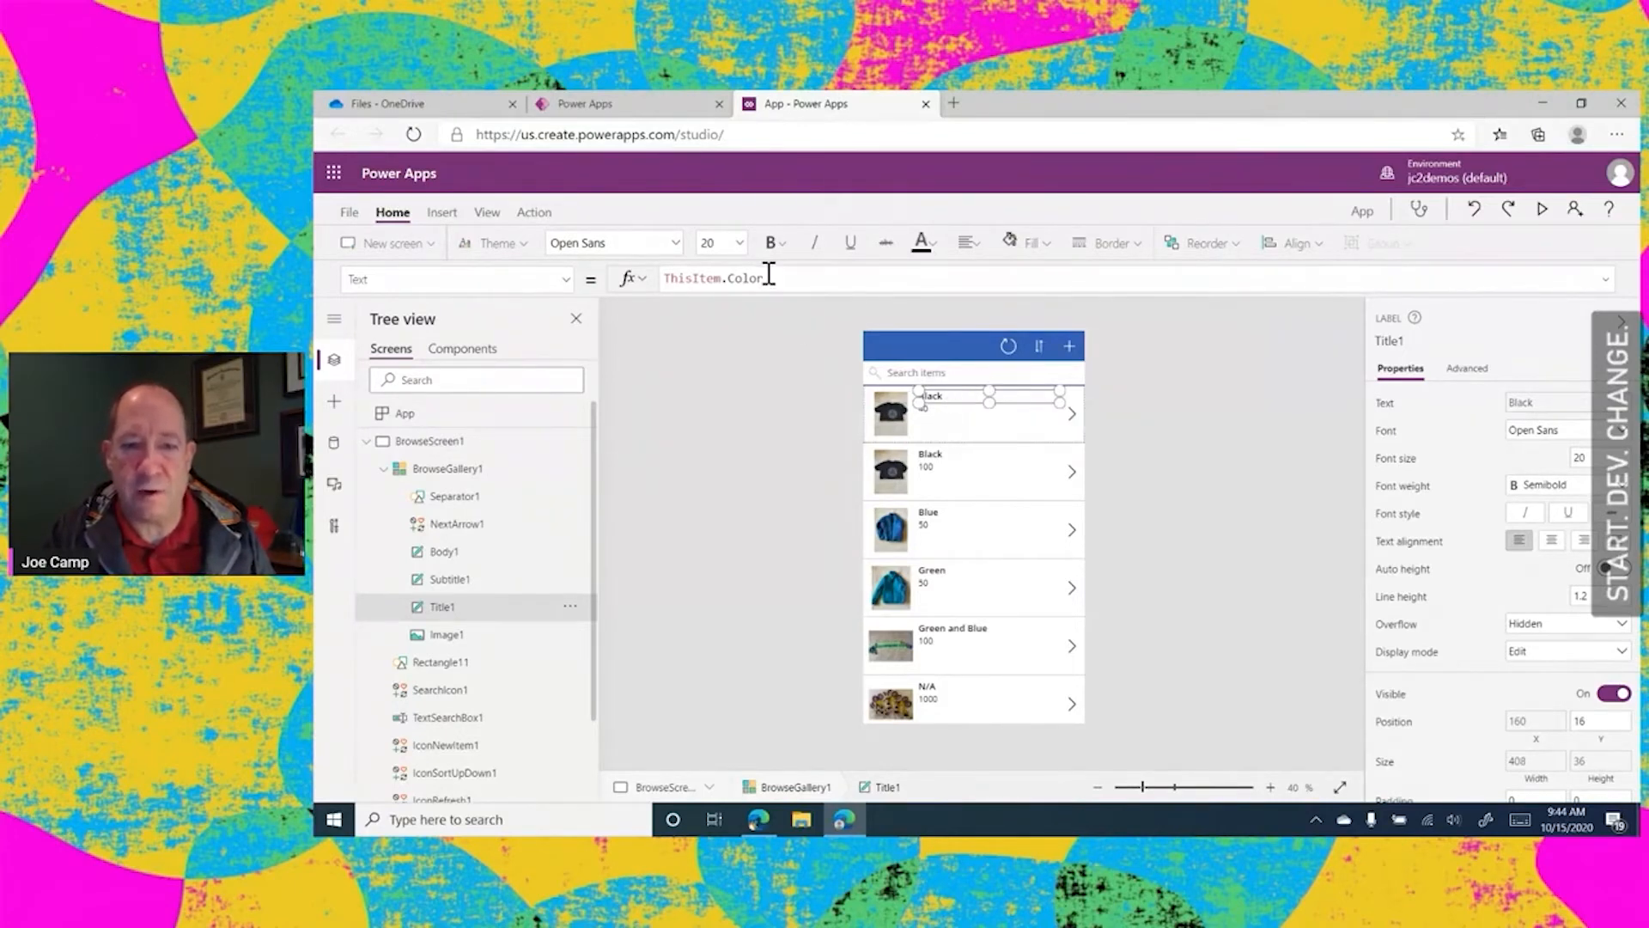
{"action": "left_click_drag", "start_coordinate": [765, 277], "coordinate": [728, 278]}
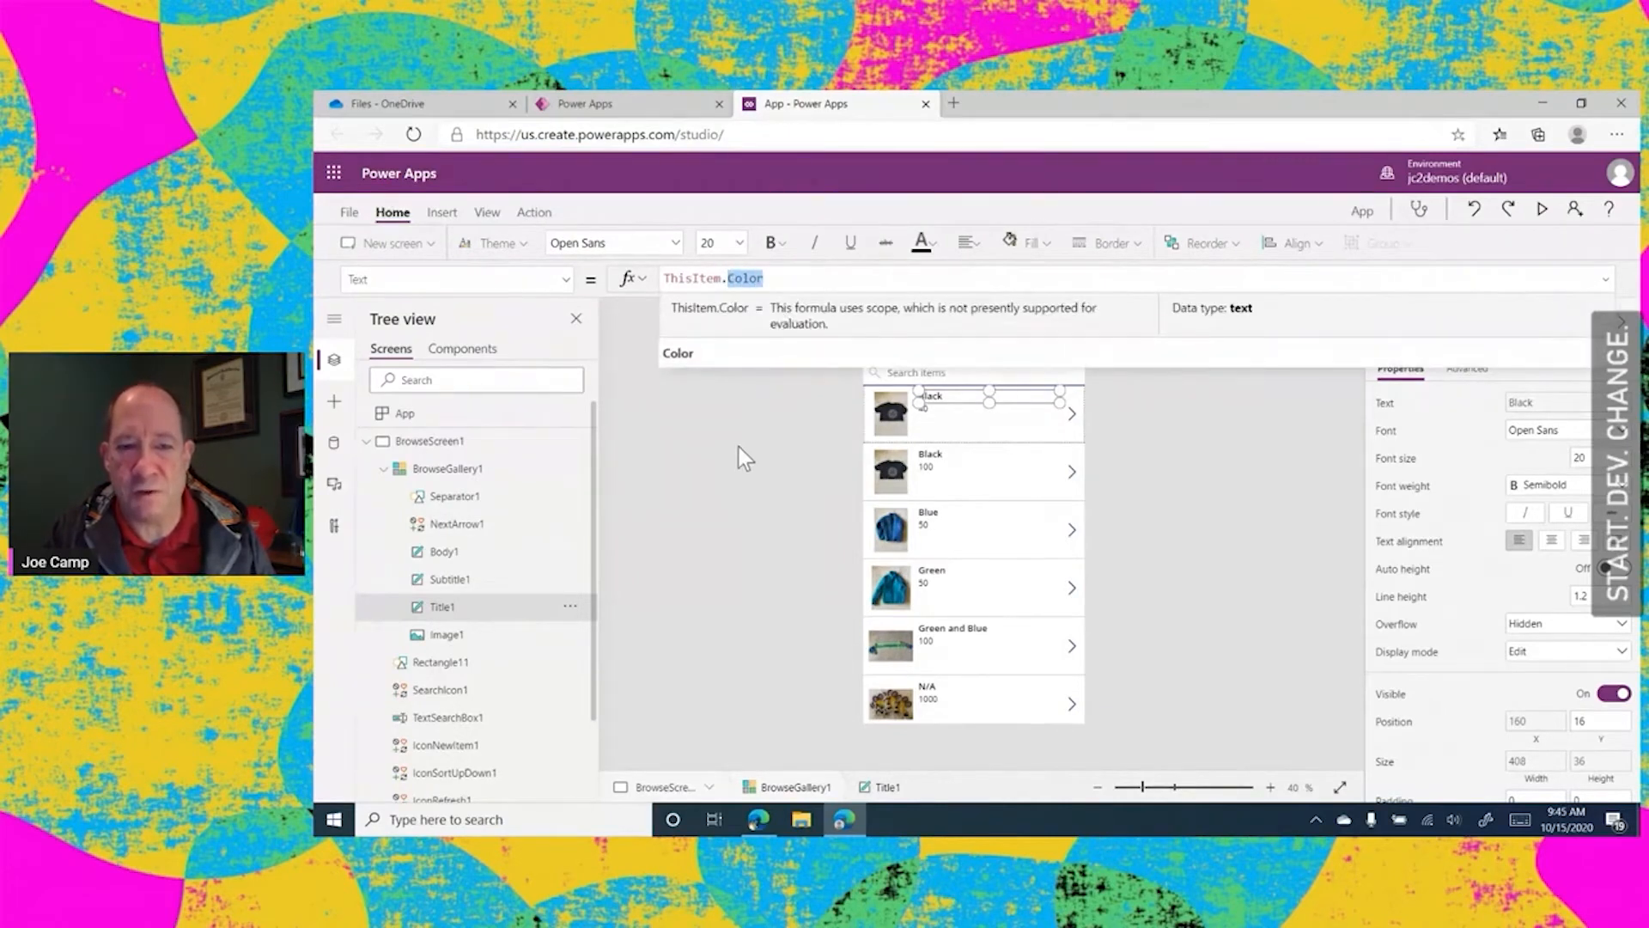
{"action": "left_click", "coordinate": [745, 458]}
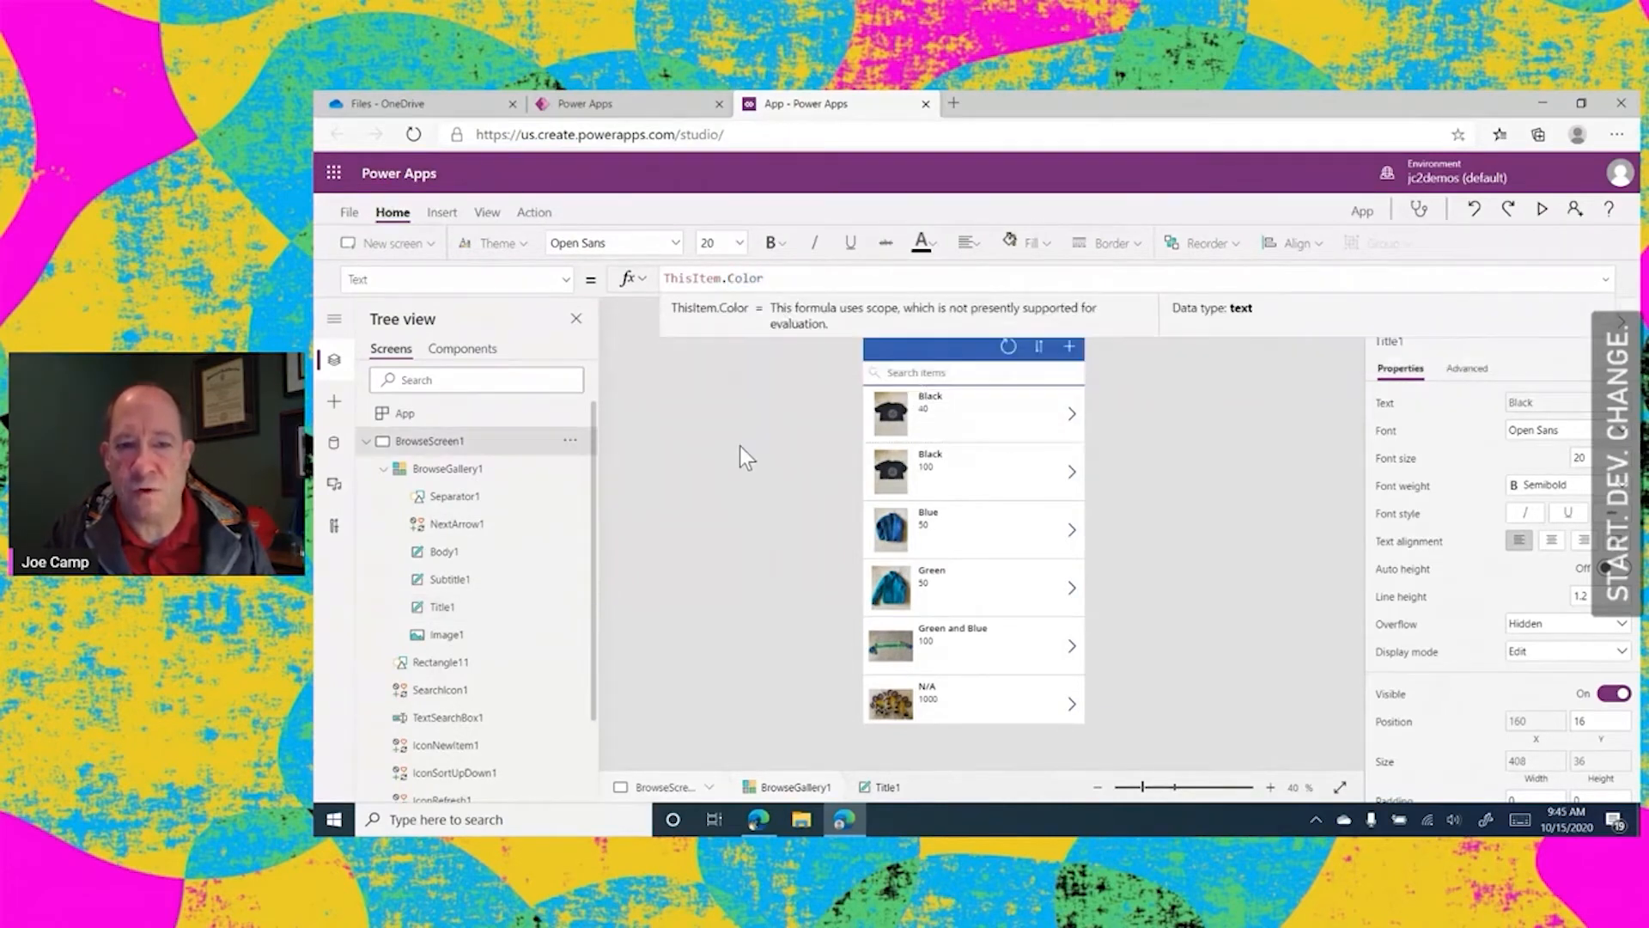
Change the text formula of the gallery's title label to ThisItem.Name
{"action": "left_click", "coordinate": [935, 406]}
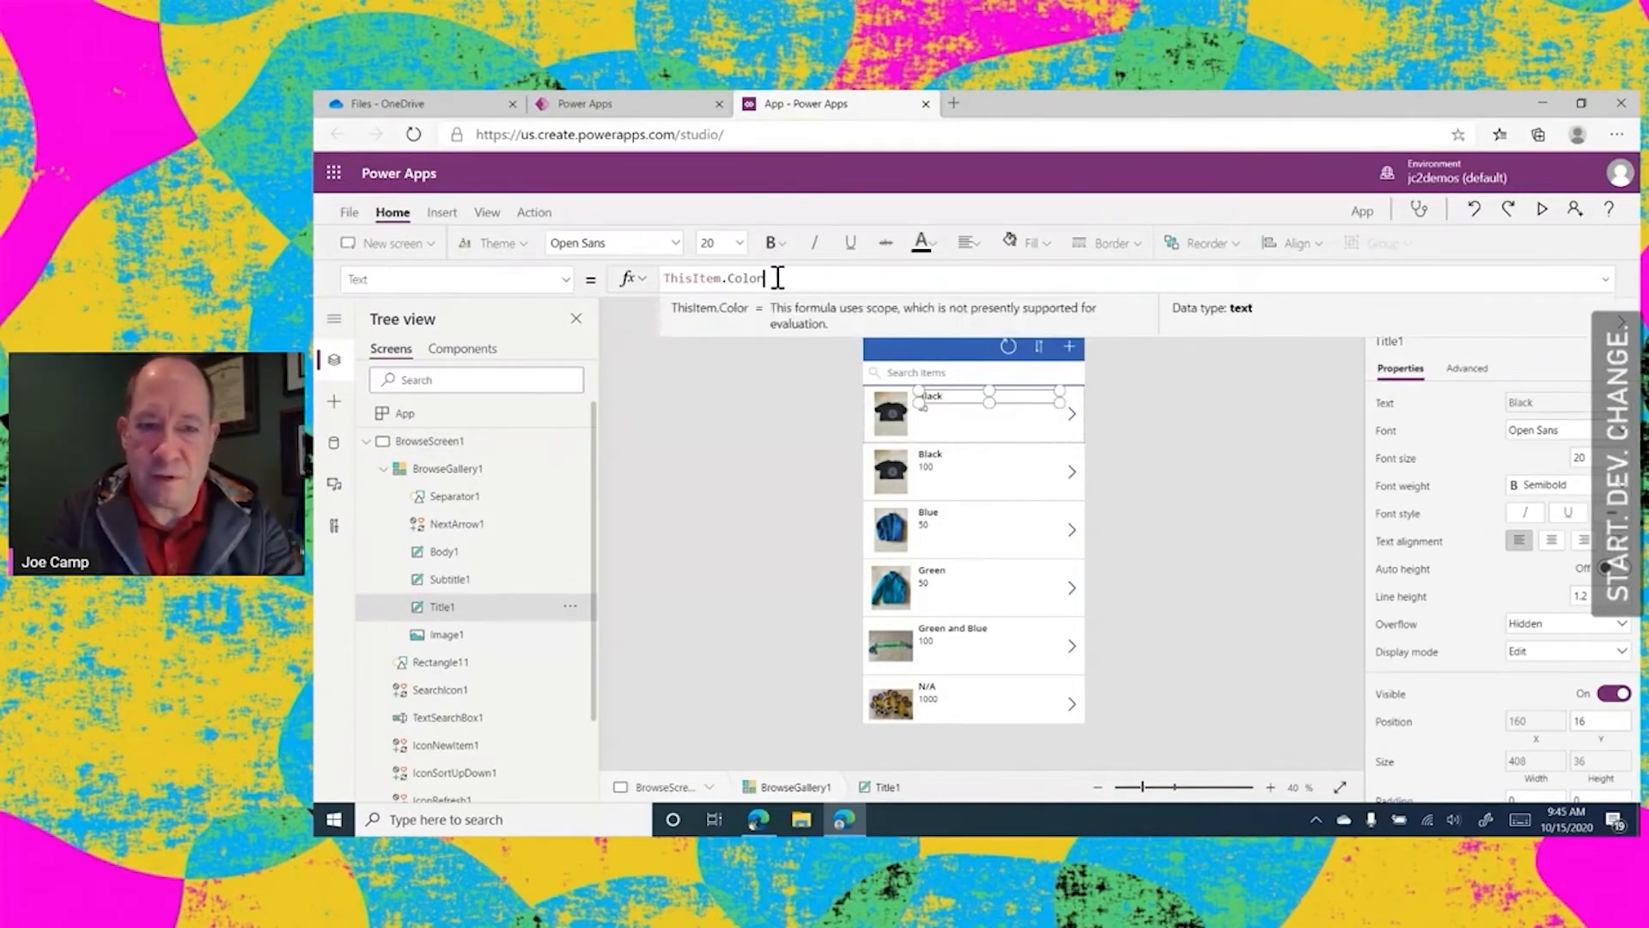
{"action": "key", "text": "BackSpace"}
{"action": "key", "text": "BackSpace"}
{"action": "key", "text": "BackSpace"}
{"action": "key", "text": "BackSpace"}
{"action": "key", "text": "BackSpace"}
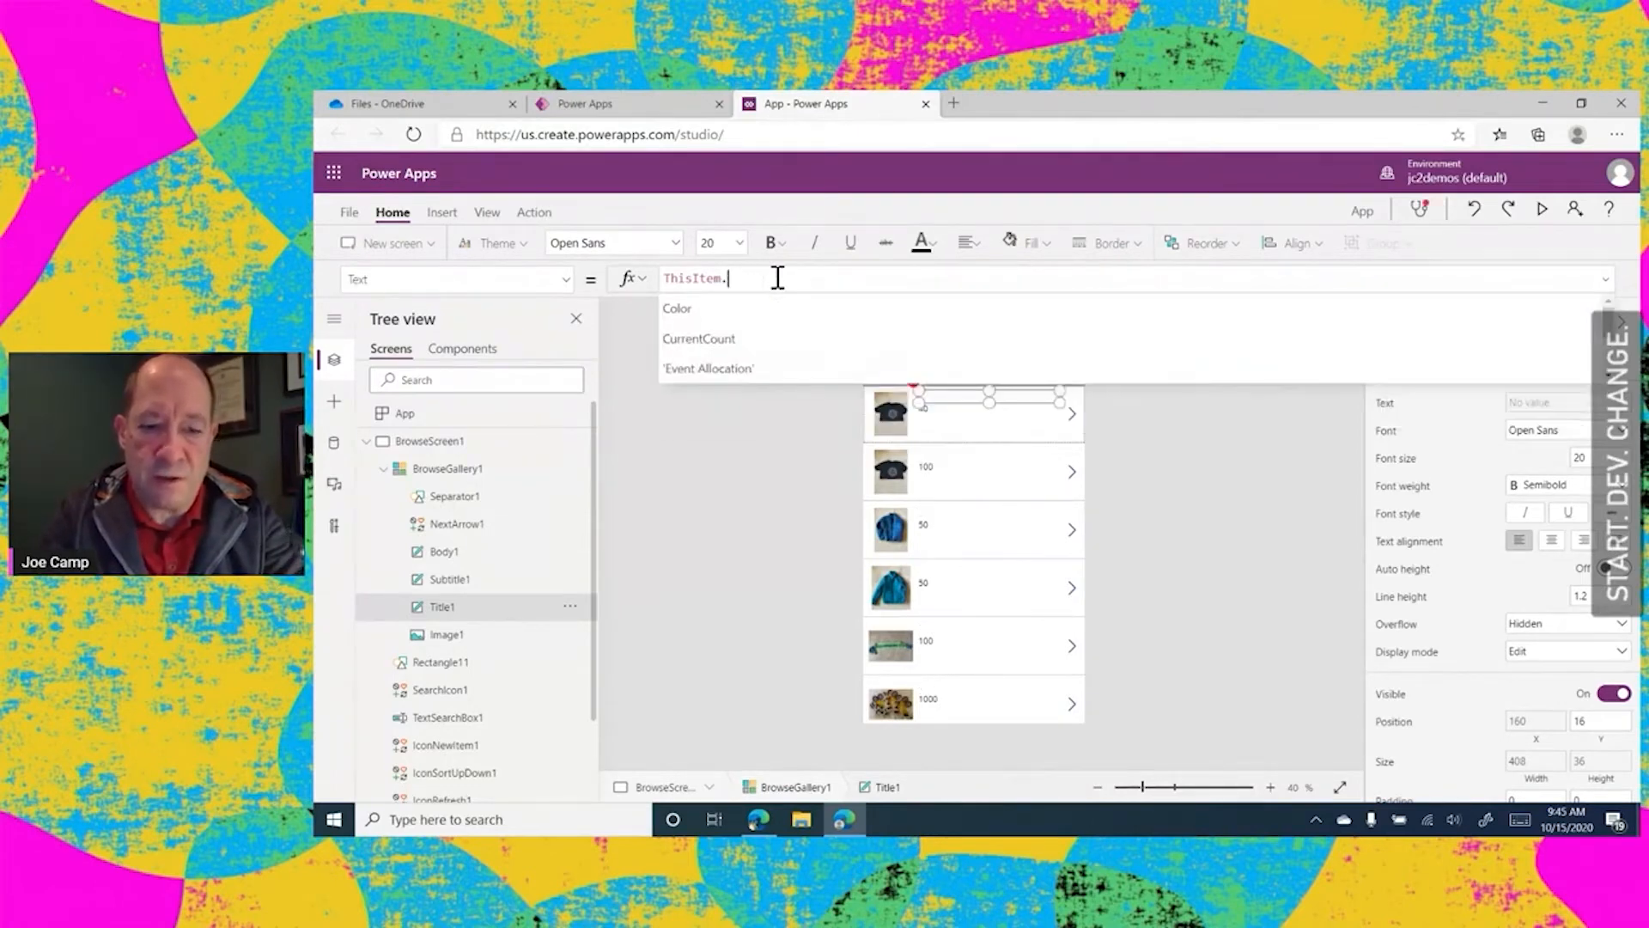
{"action": "type", "text": "N"}
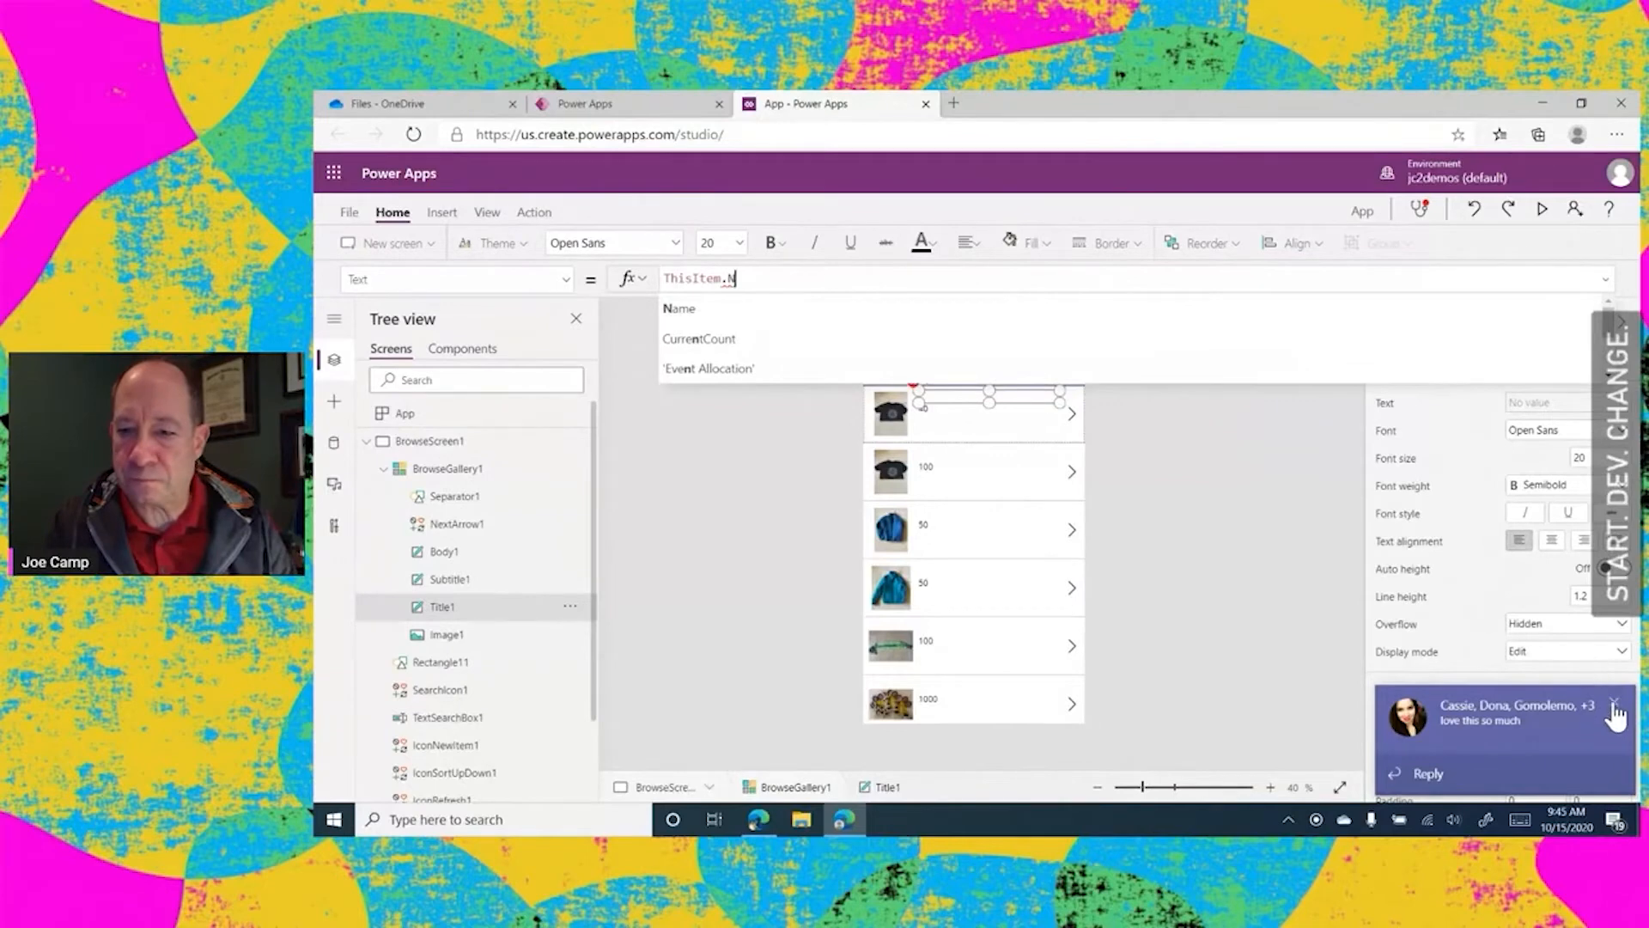
{"action": "left_click", "coordinate": [1615, 703]}
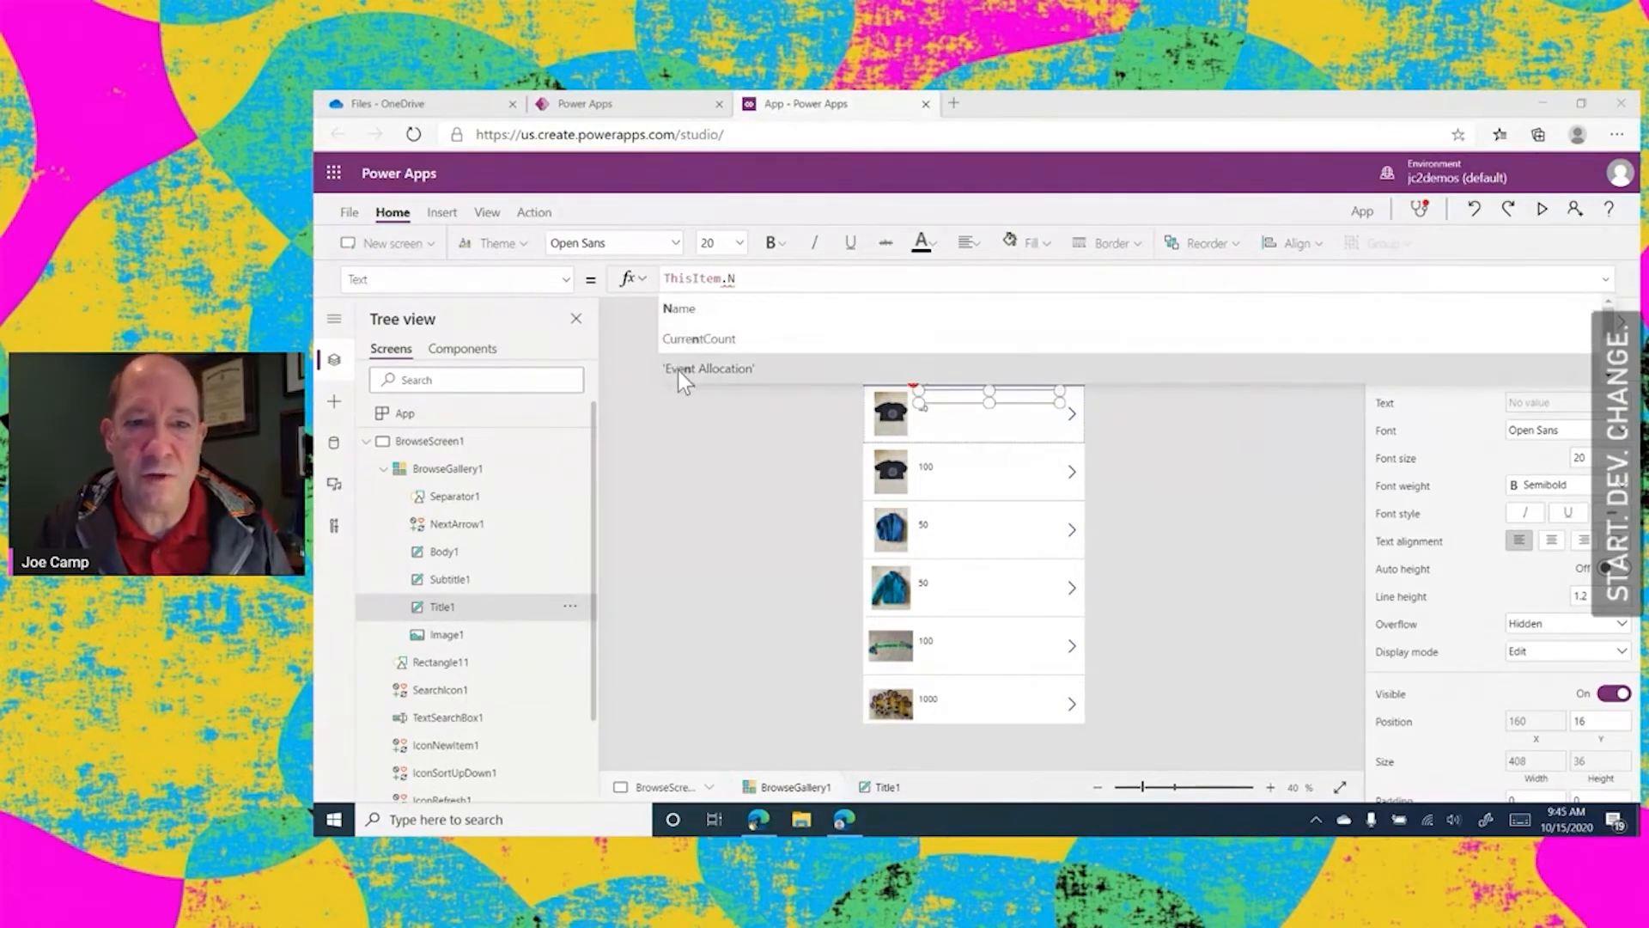
{"action": "scroll", "coordinate": [966, 344], "scroll_direction": "down", "scroll_amount": 3}
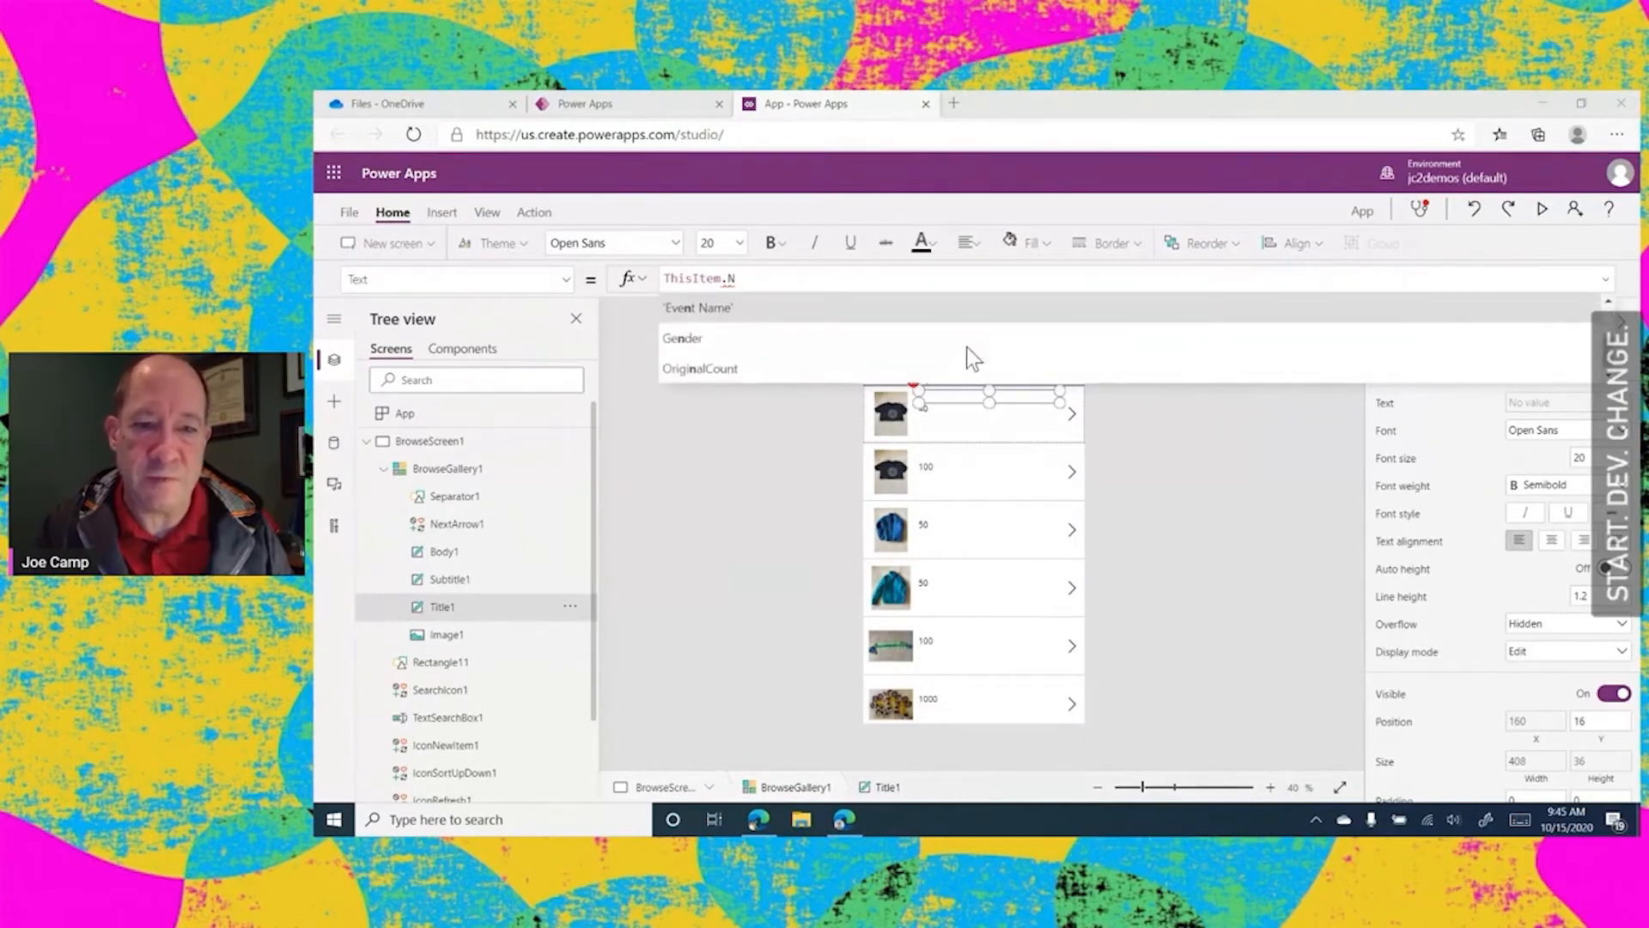
{"action": "scroll", "coordinate": [968, 348], "scroll_direction": "up", "scroll_amount": 3}
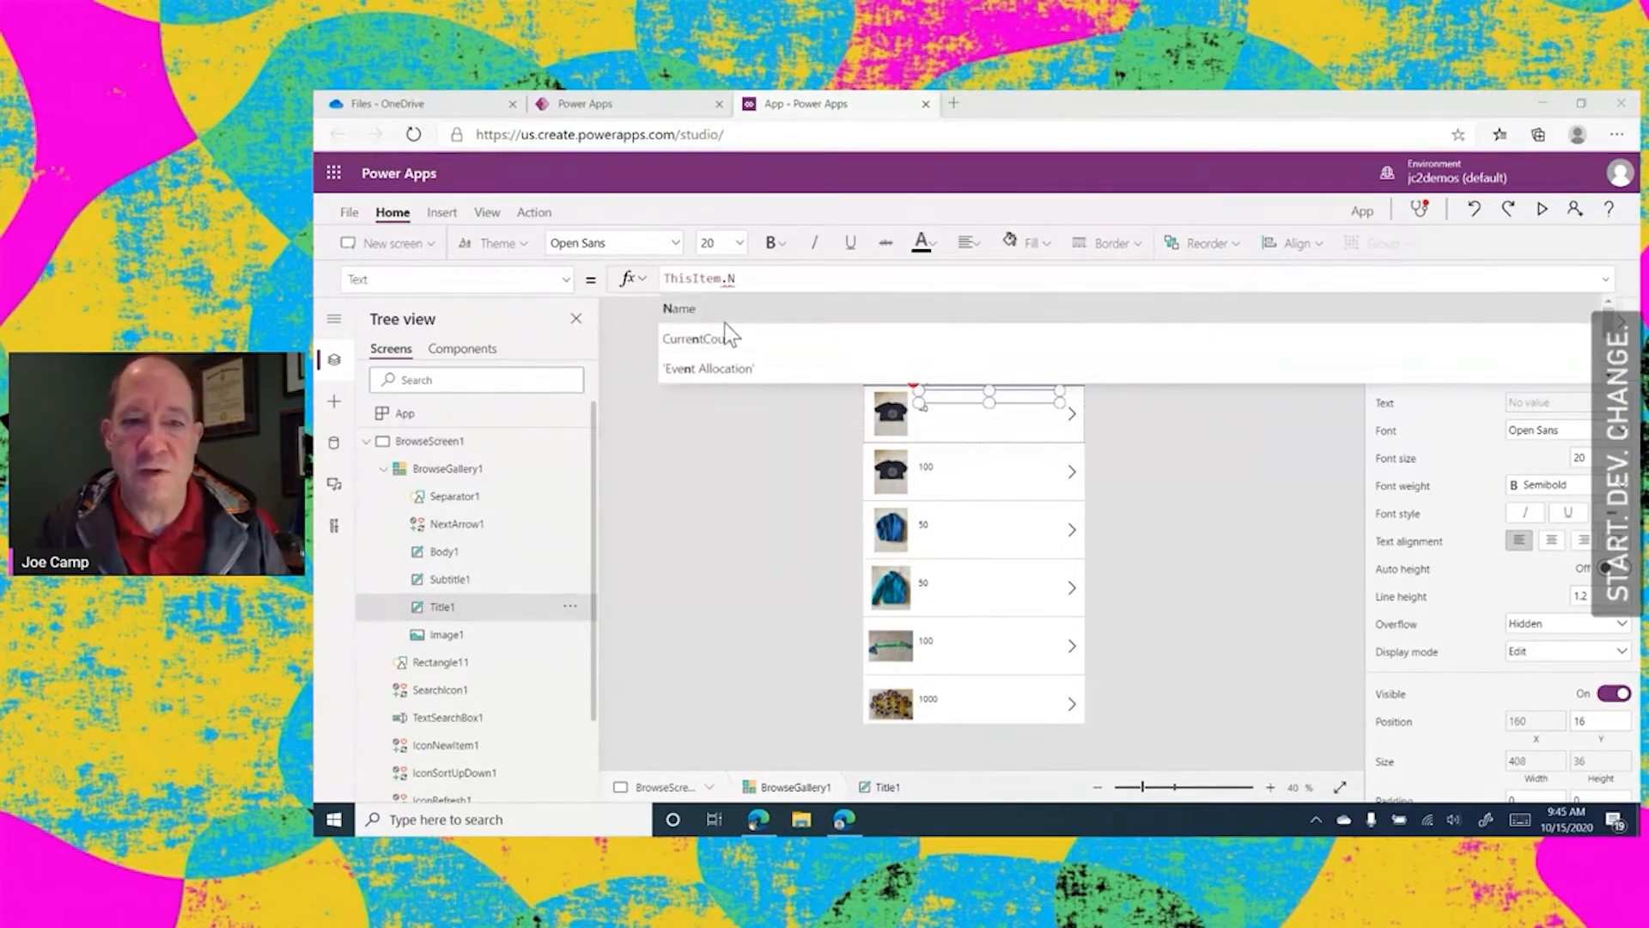
{"action": "left_click", "coordinate": [682, 311]}
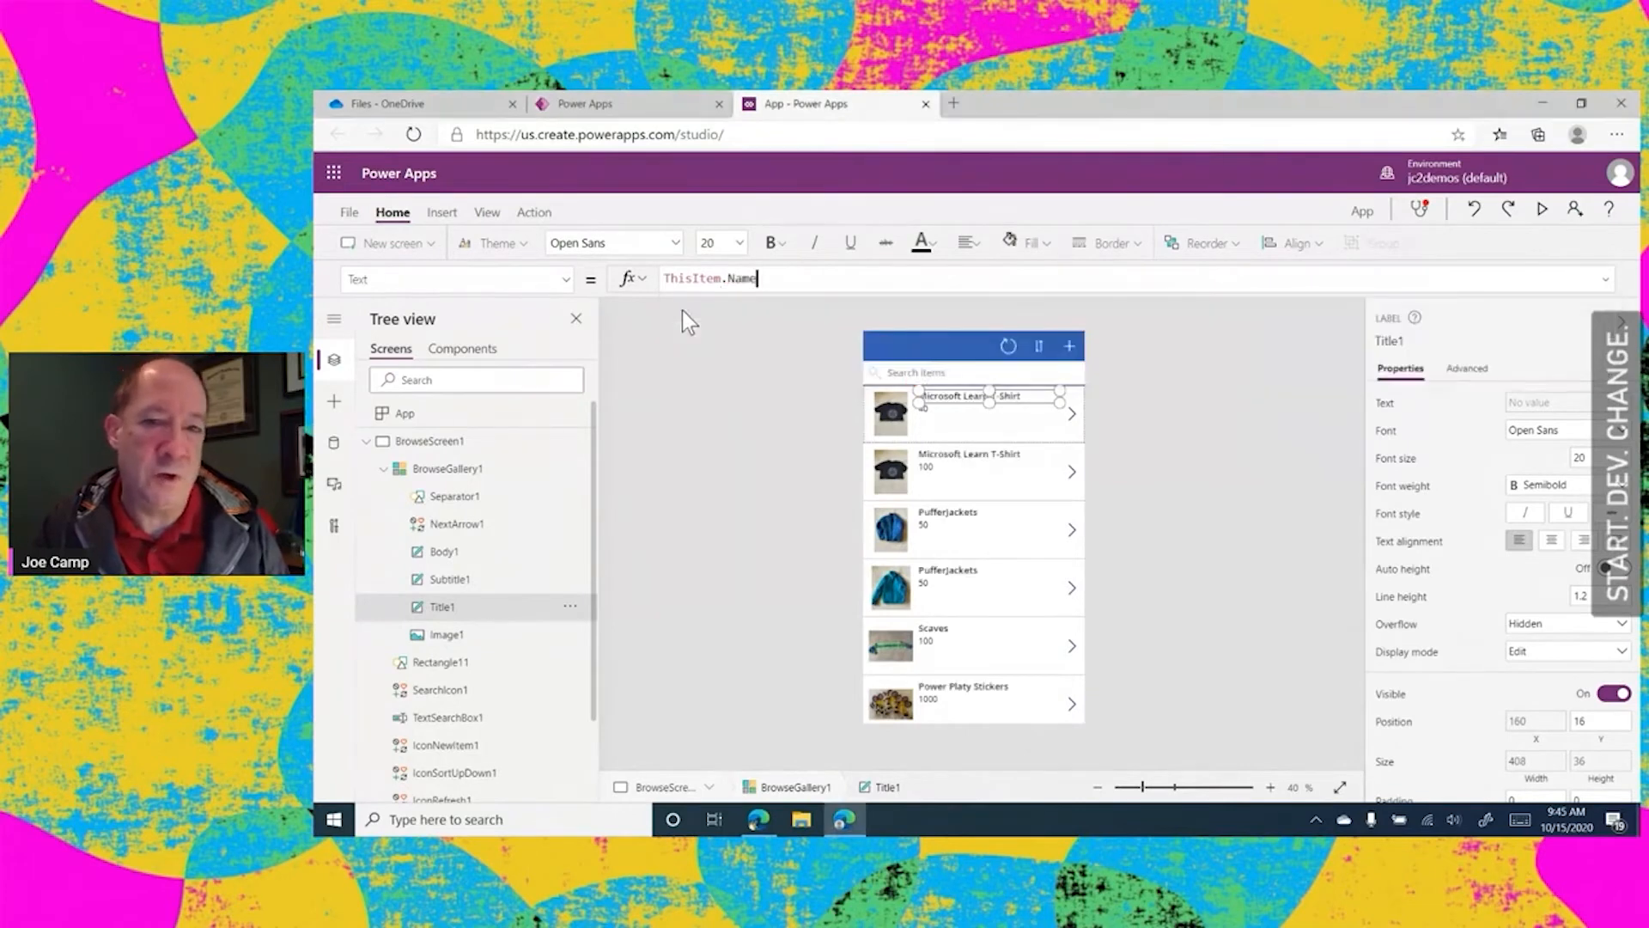
{"action": "left_click", "coordinate": [1158, 438]}
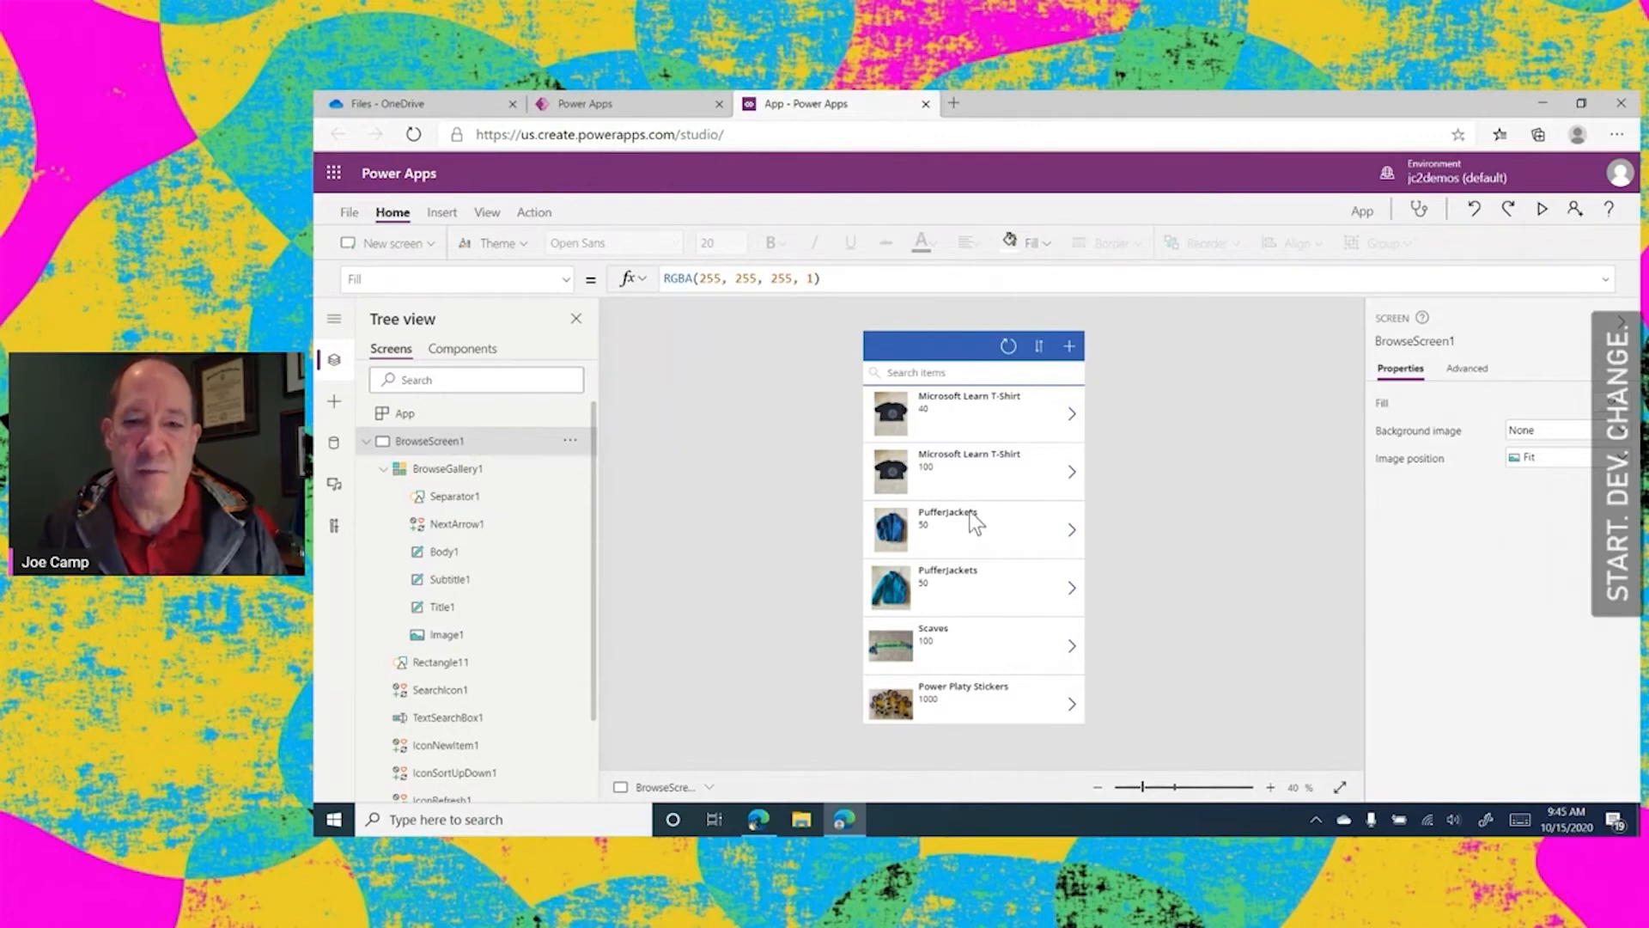
Change the text formula of the gallery's subtitle label to ThisItem.Size
{"action": "left_click", "coordinate": [924, 411]}
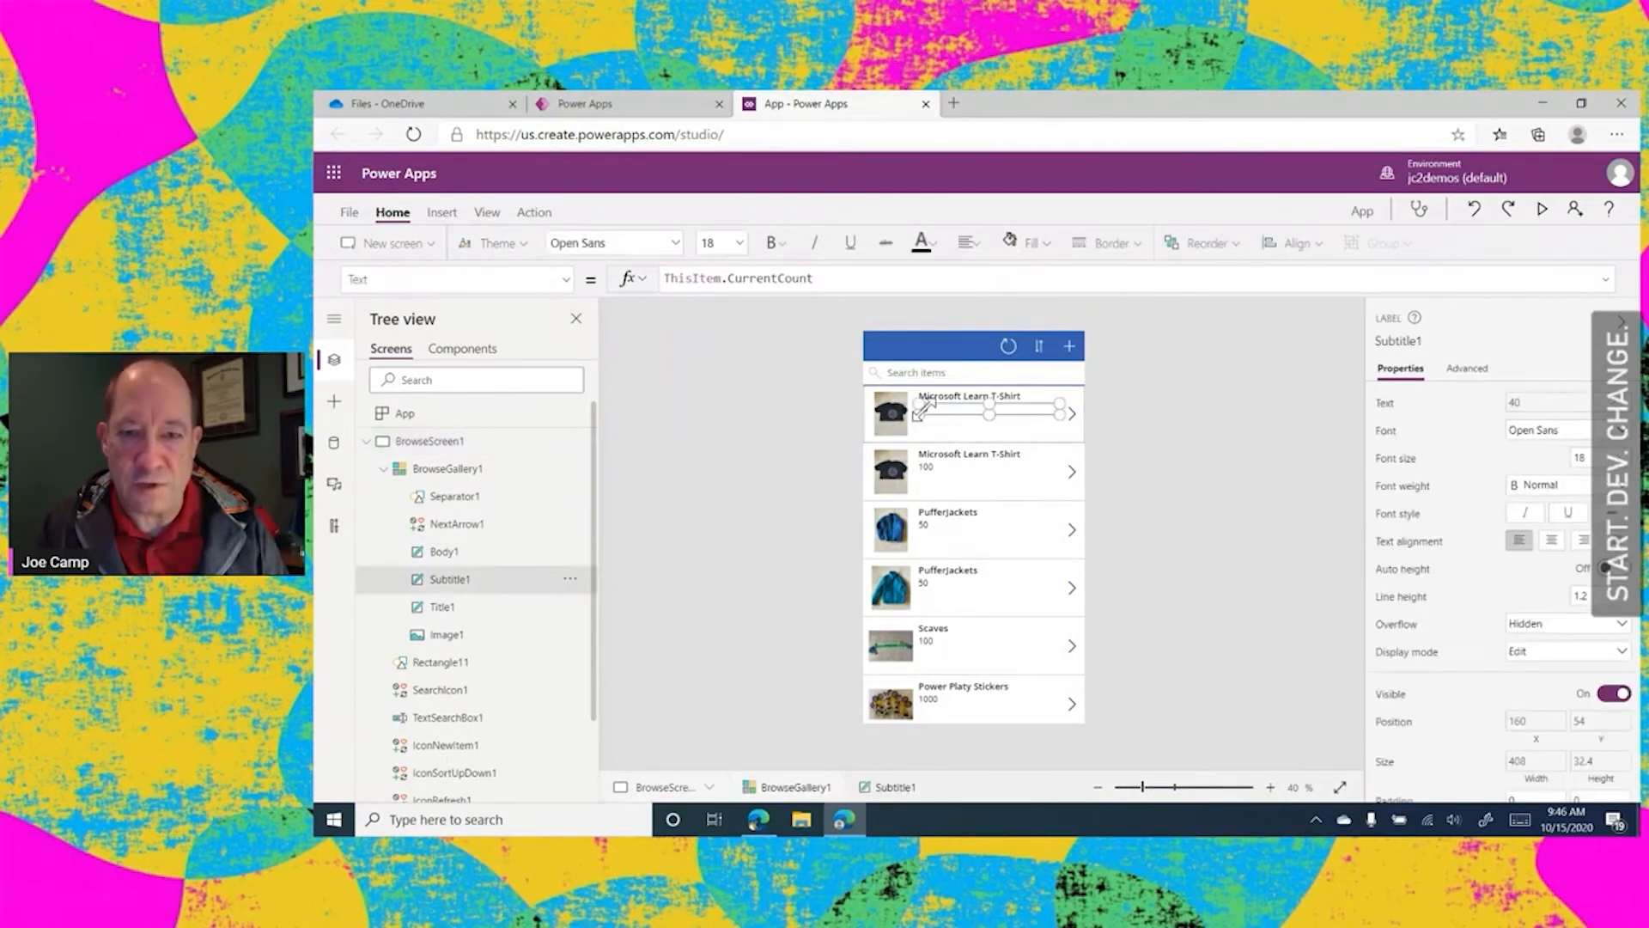
{"action": "left_click", "coordinate": [822, 276]}
{"action": "key", "text": "BackSpace"}
{"action": "key", "text": "BackSpace"}
{"action": "key", "text": "BackSpace"}
{"action": "key", "text": "BackSpace"}
{"action": "key", "text": "BackSpace"}
{"action": "key", "text": "BackSpace"}
{"action": "key", "text": "BackSpace"}
{"action": "key", "text": "BackSpace"}
{"action": "key", "text": "BackSpace"}
{"action": "key", "text": "BackSpace"}
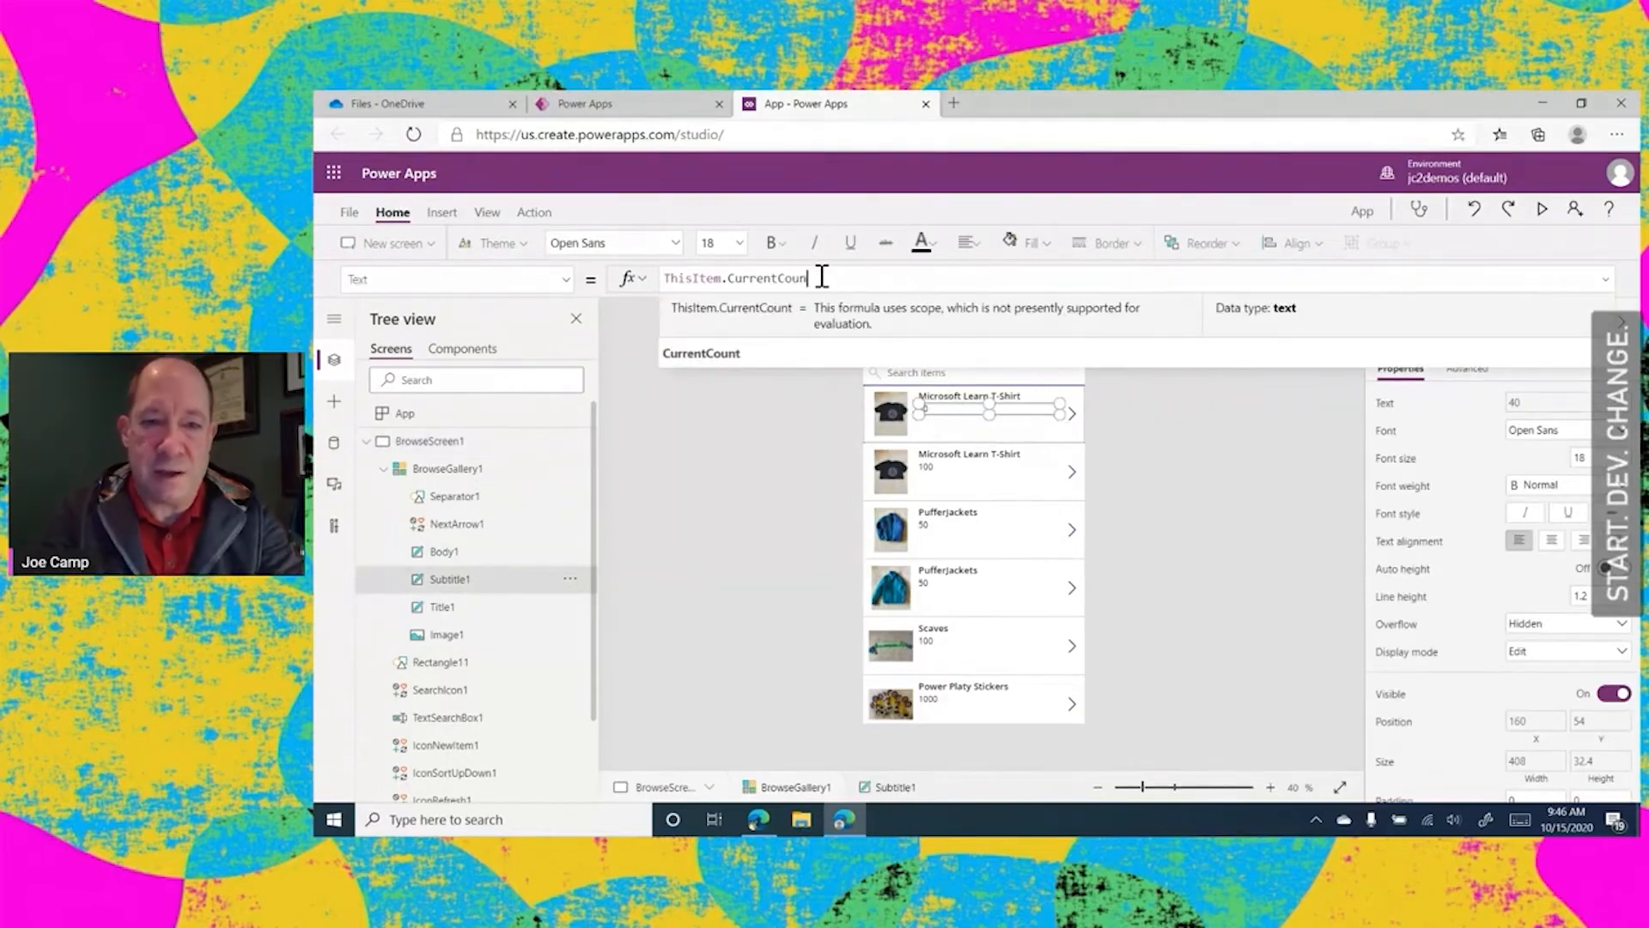
{"action": "key", "text": "BackSpace"}
{"action": "key", "text": "BackSpace"}
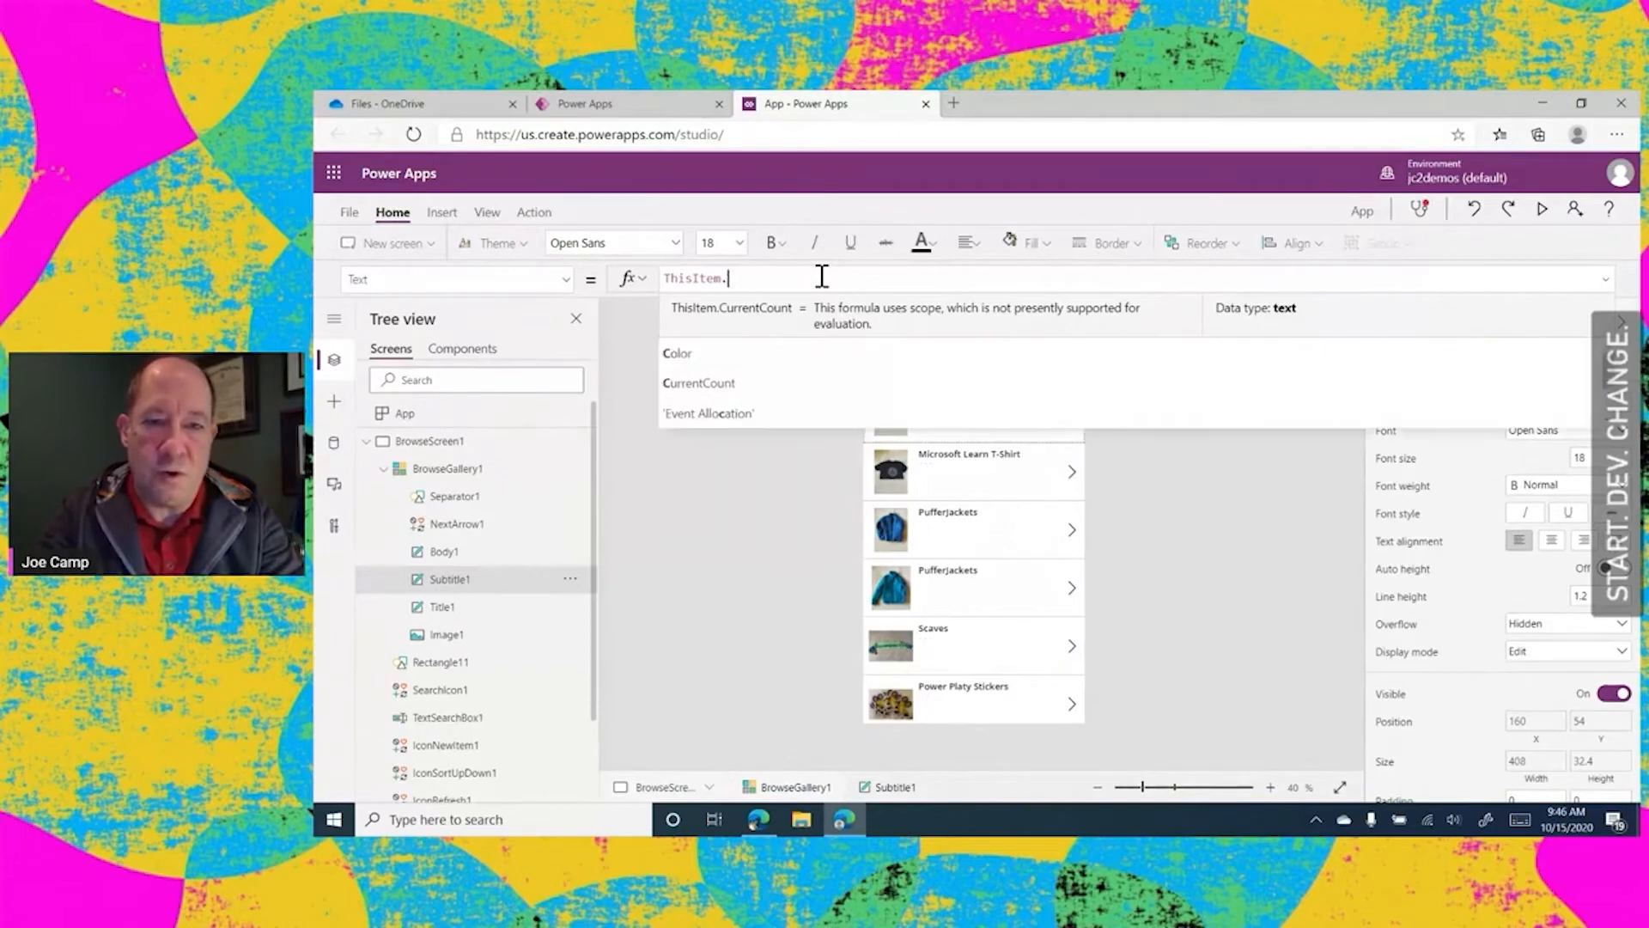
{"action": "type", "text": "S"}
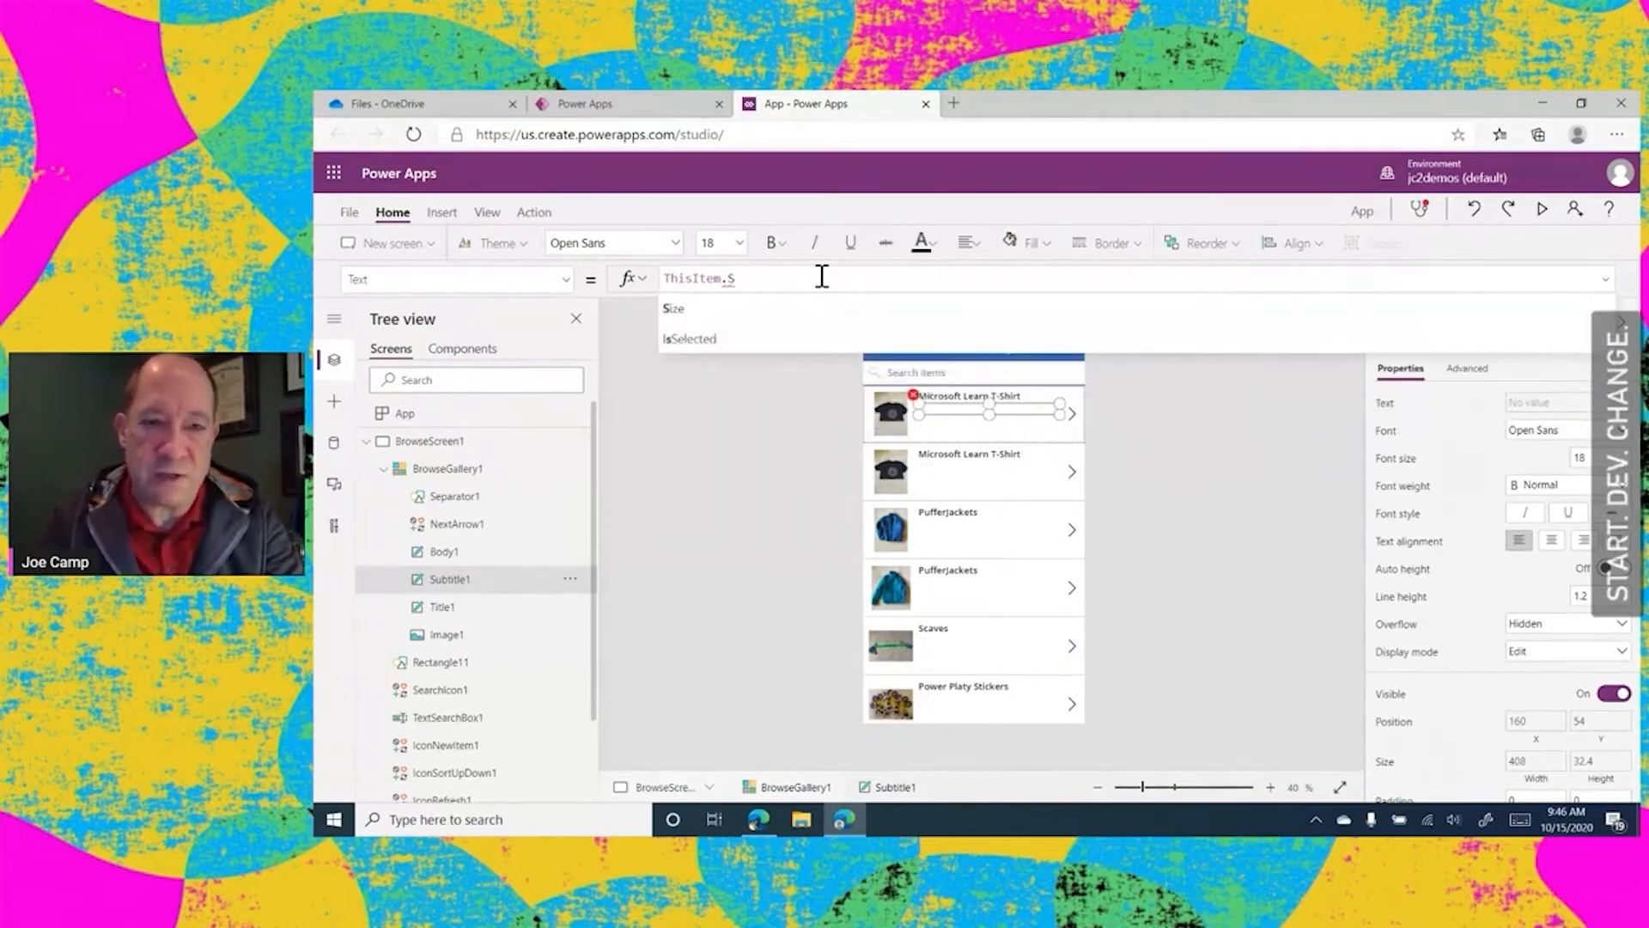
{"action": "left_click", "coordinate": [727, 309]}
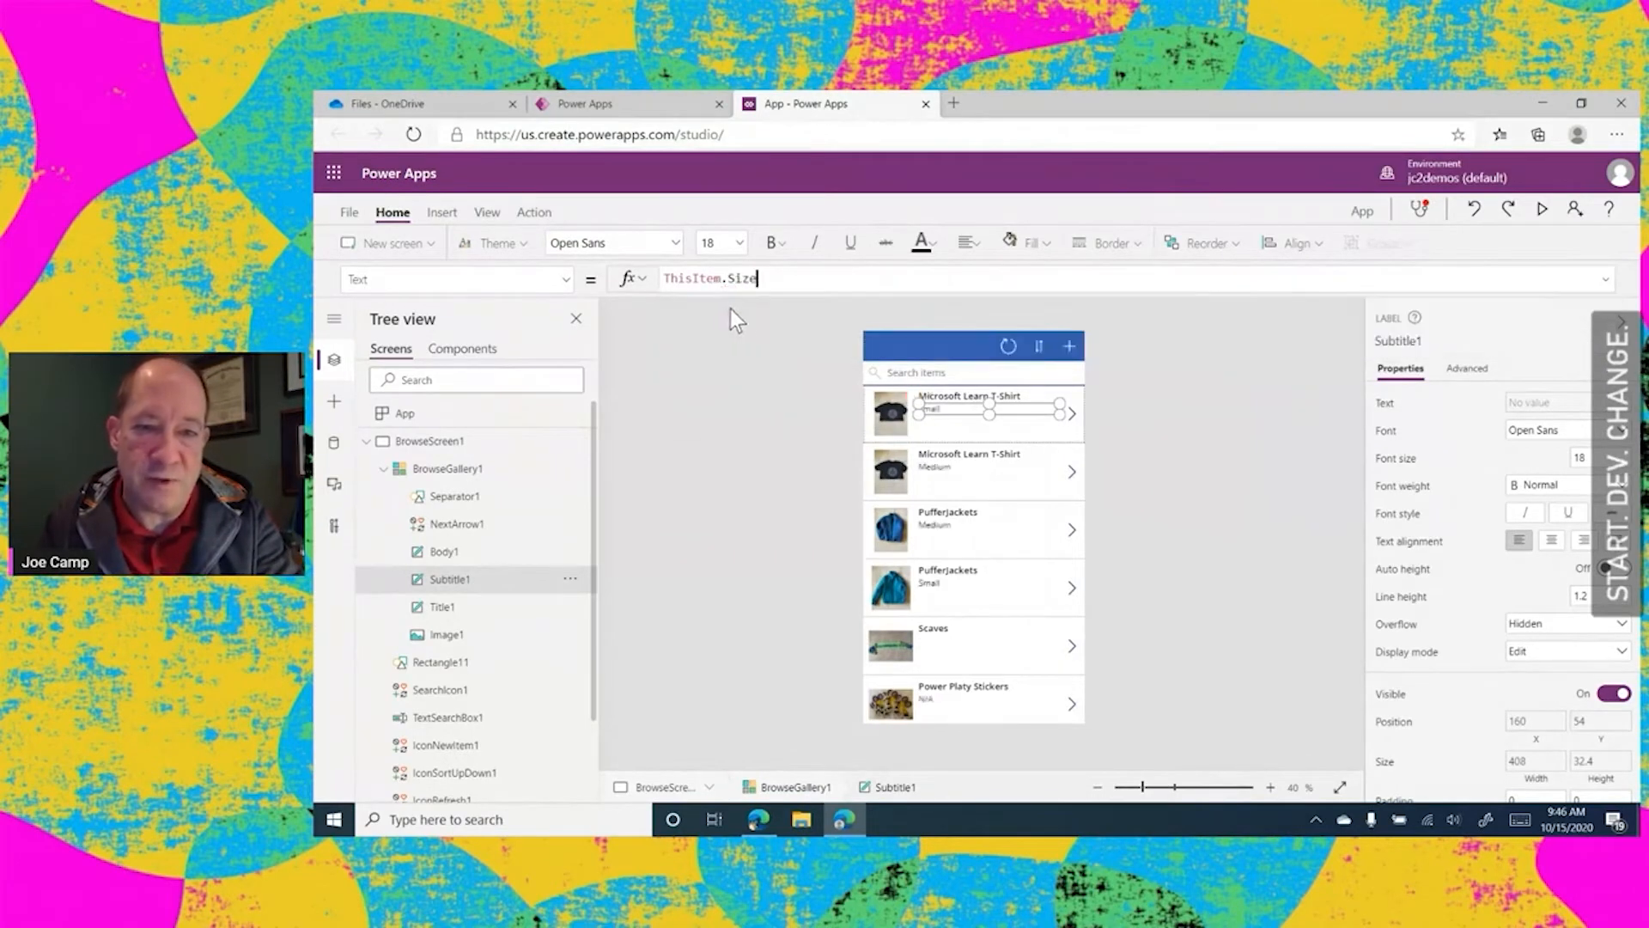
{"action": "left_click", "coordinate": [1156, 488]}
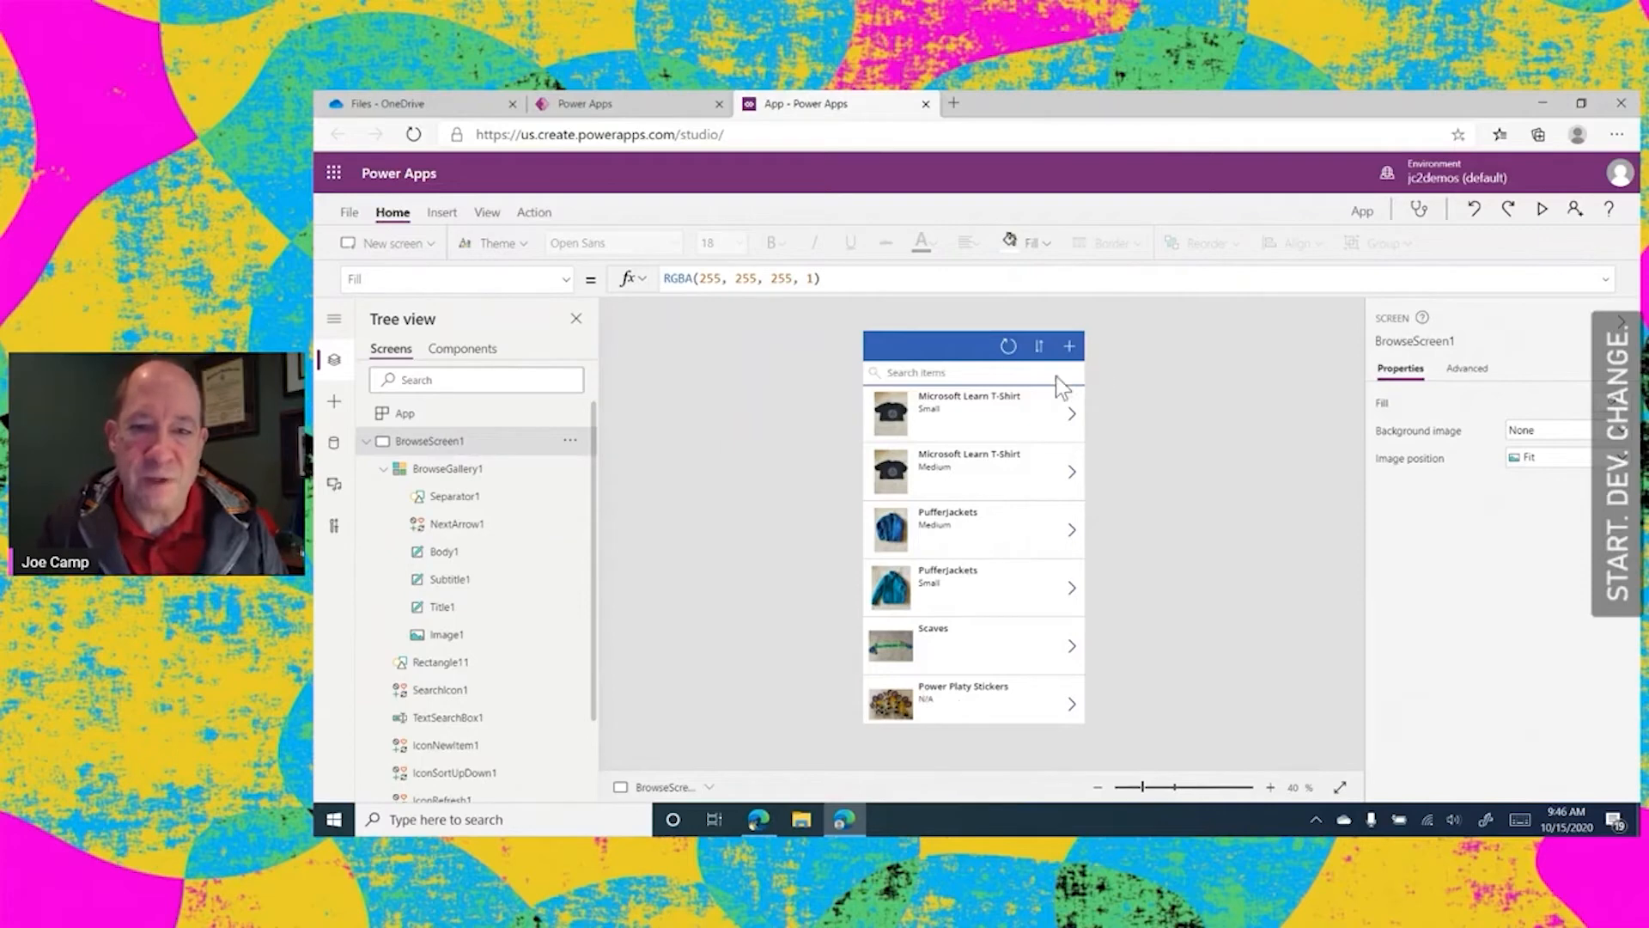
Change the text formula of the gallery's body label, below the size, to ThisItem.CurrentCount
{"action": "left_click", "coordinate": [929, 429]}
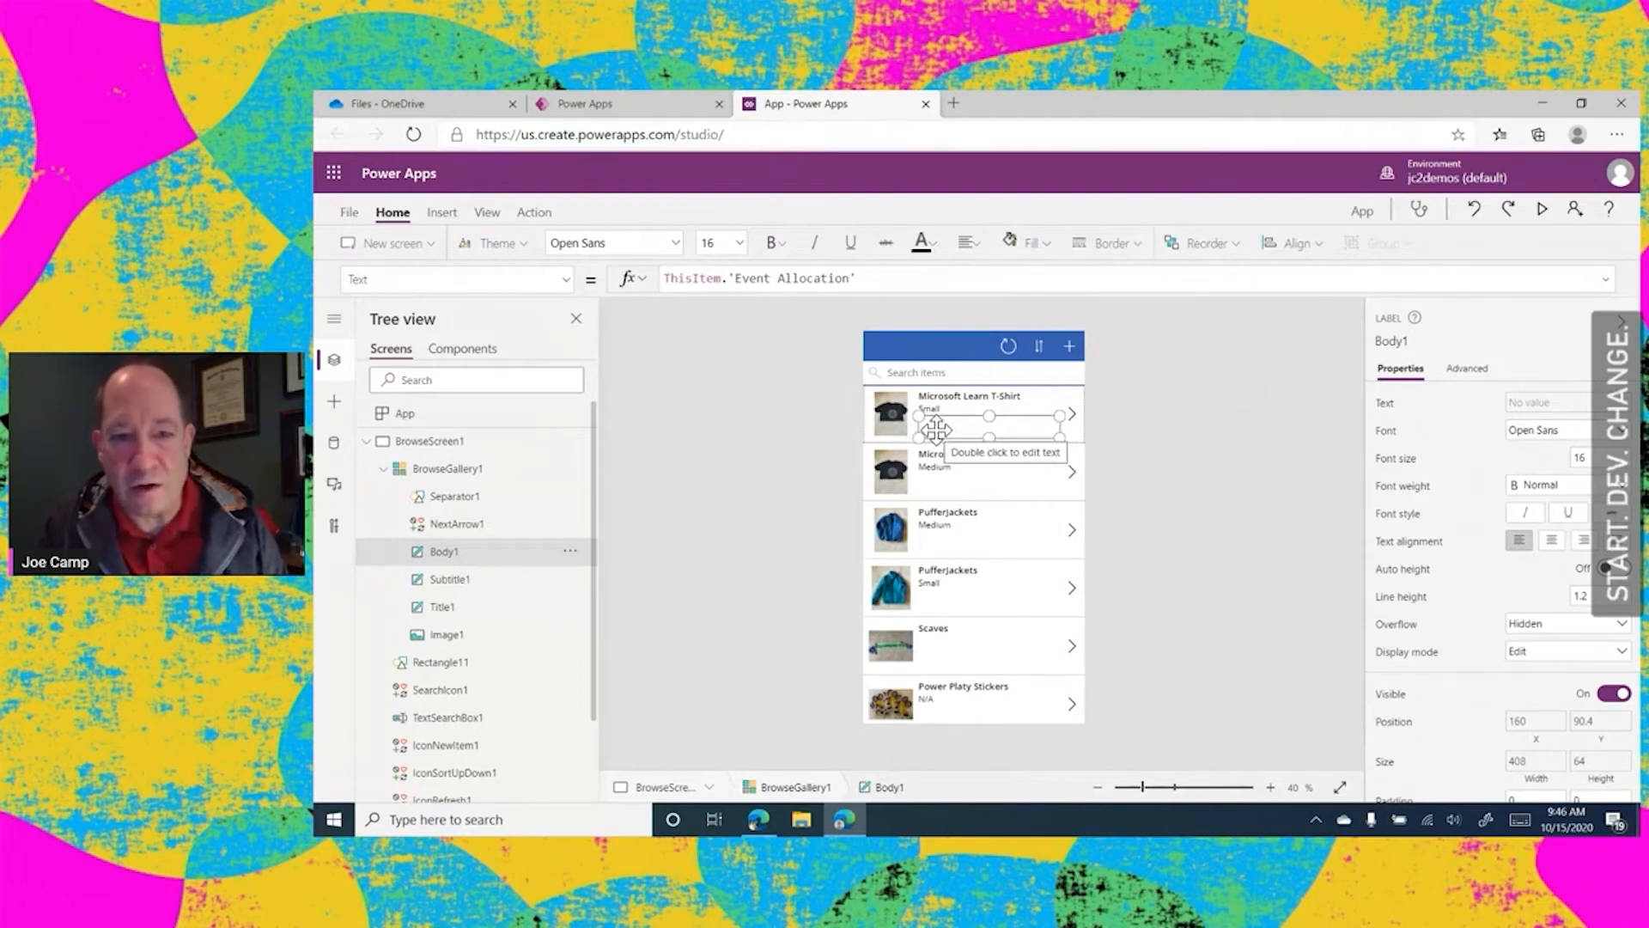
{"action": "left_click", "coordinate": [866, 280]}
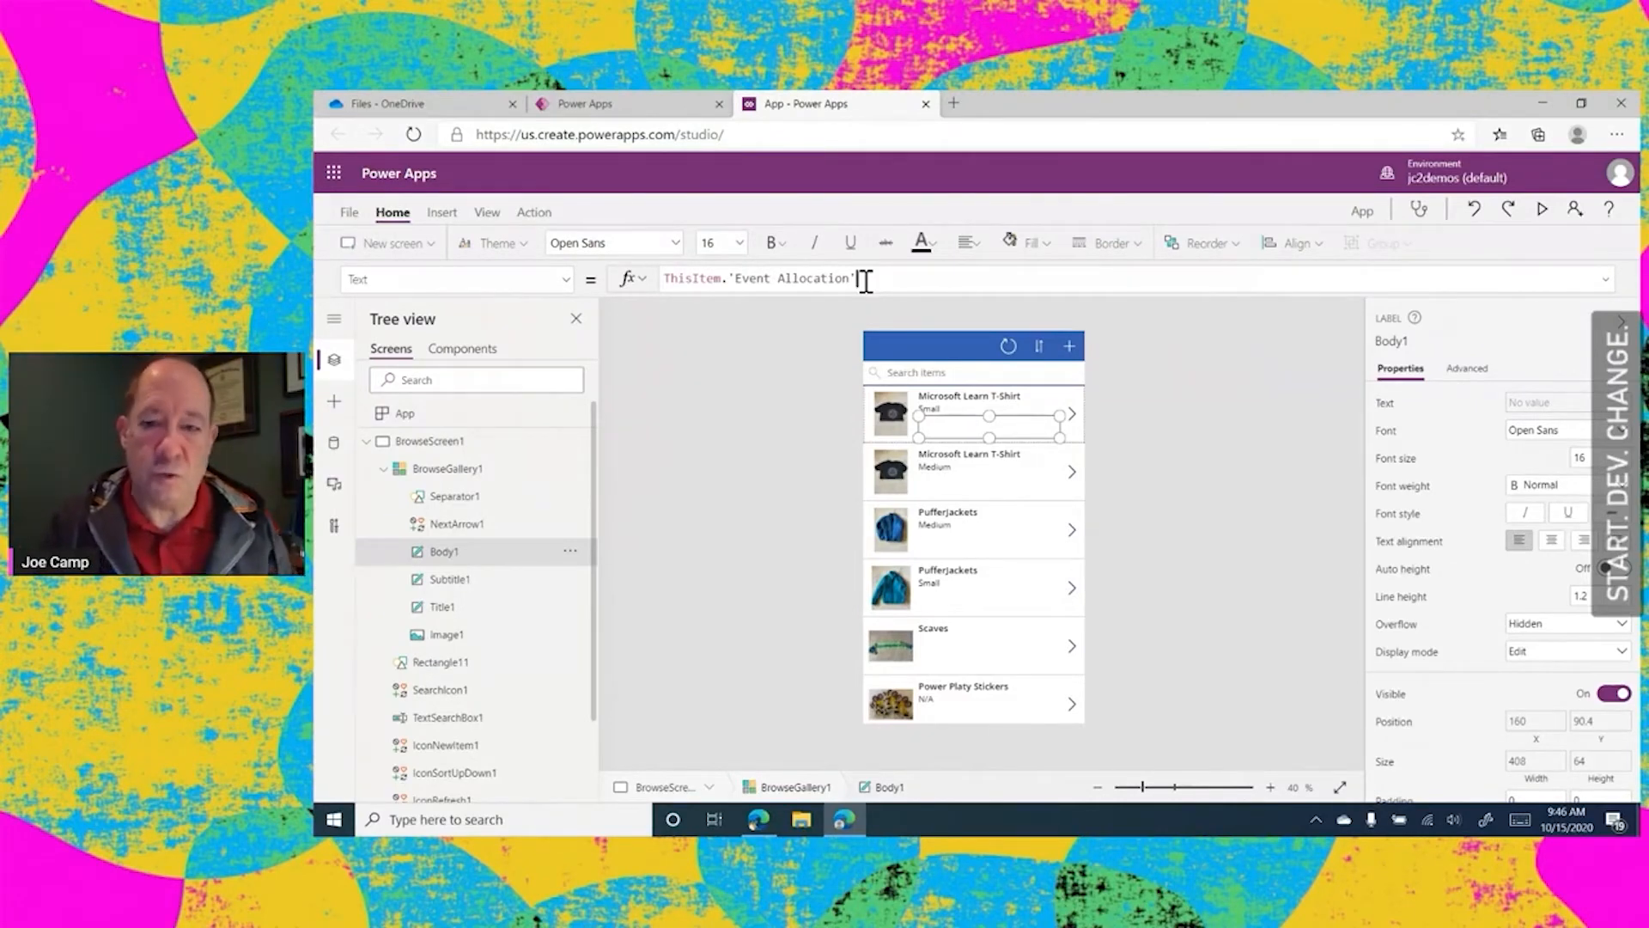
{"action": "key", "text": "BackSpace"}
{"action": "key", "text": "BackSpace"}
{"action": "key", "text": "BackSpace"}
{"action": "key", "text": "BackSpace"}
{"action": "key", "text": "BackSpace"}
{"action": "key", "text": "BackSpace"}
{"action": "key", "text": "BackSpace"}
{"action": "key", "text": "BackSpace"}
{"action": "key", "text": "BackSpace"}
{"action": "key", "text": "BackSpace"}
{"action": "key", "text": "BackSpace"}
{"action": "key", "text": "BackSpace"}
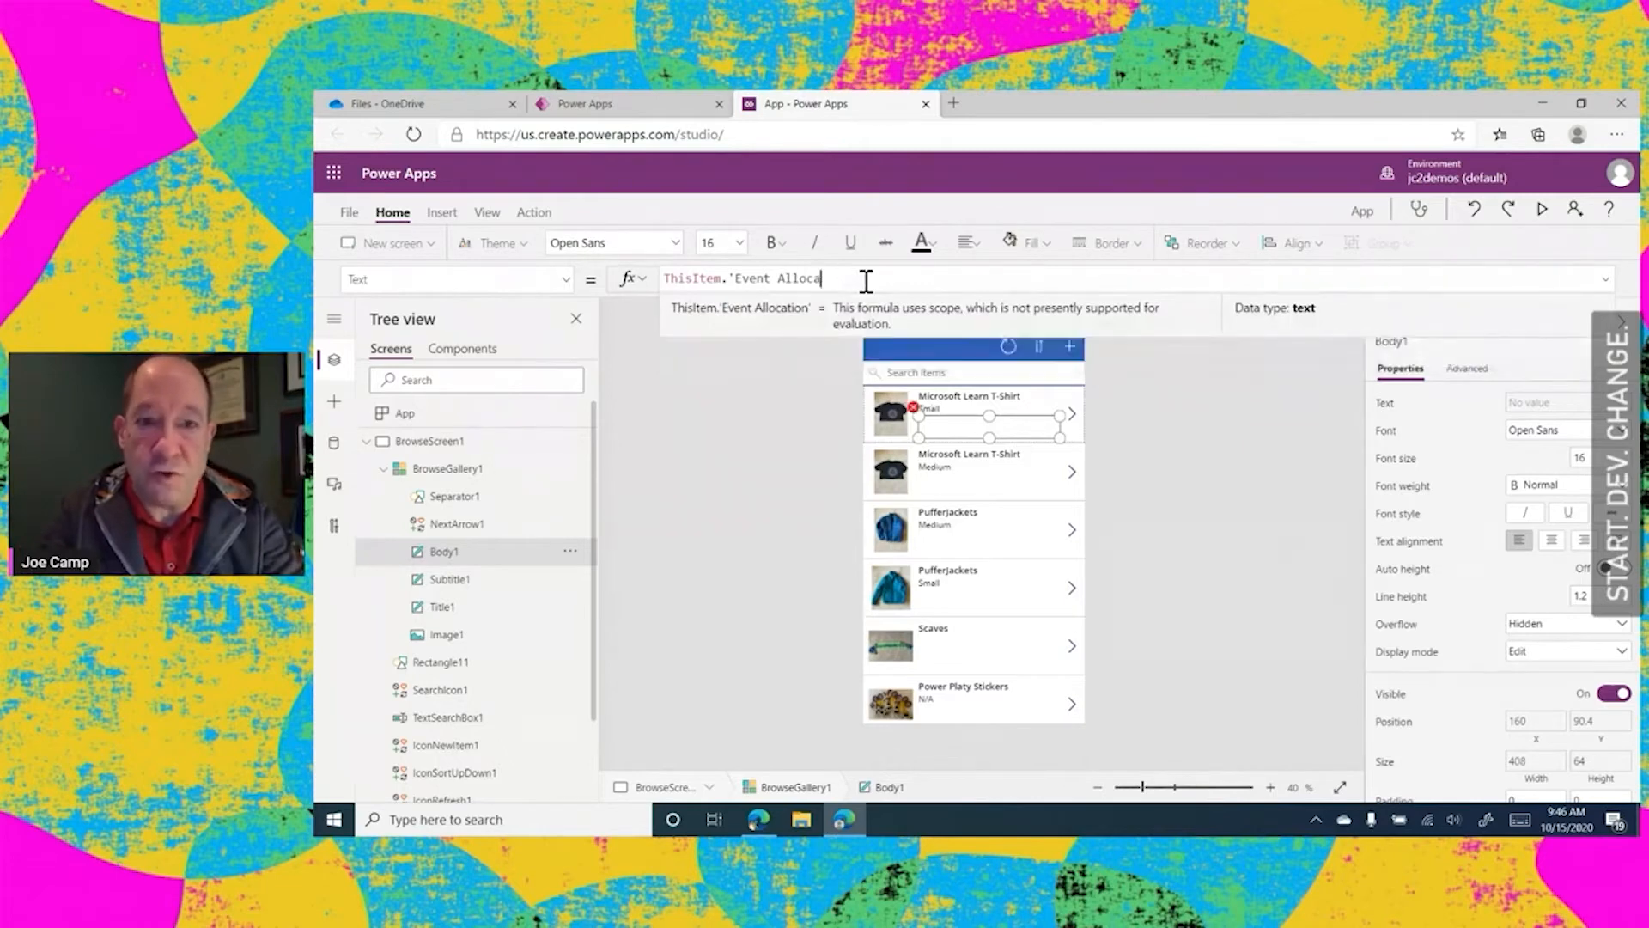
{"action": "key", "text": "BackSpace"}
{"action": "key", "text": "BackSpace"}
{"action": "key", "text": "BackSpace"}
{"action": "key", "text": "BackSpace"}
{"action": "key", "text": "BackSpace"}
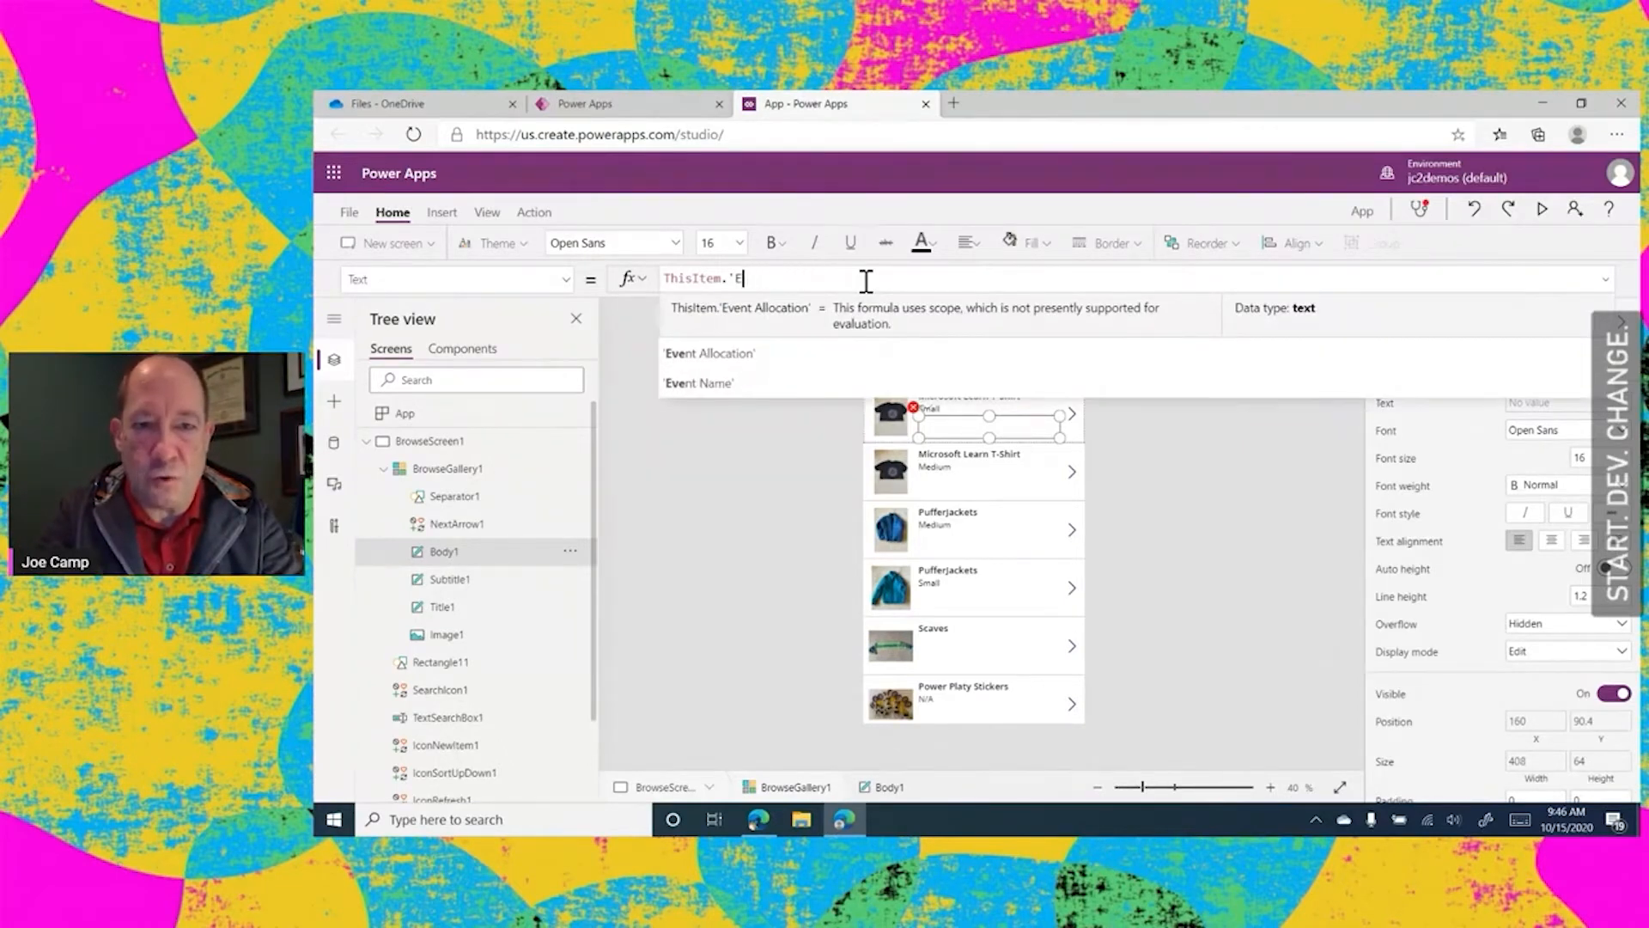
{"action": "type", "text": "Cur"}
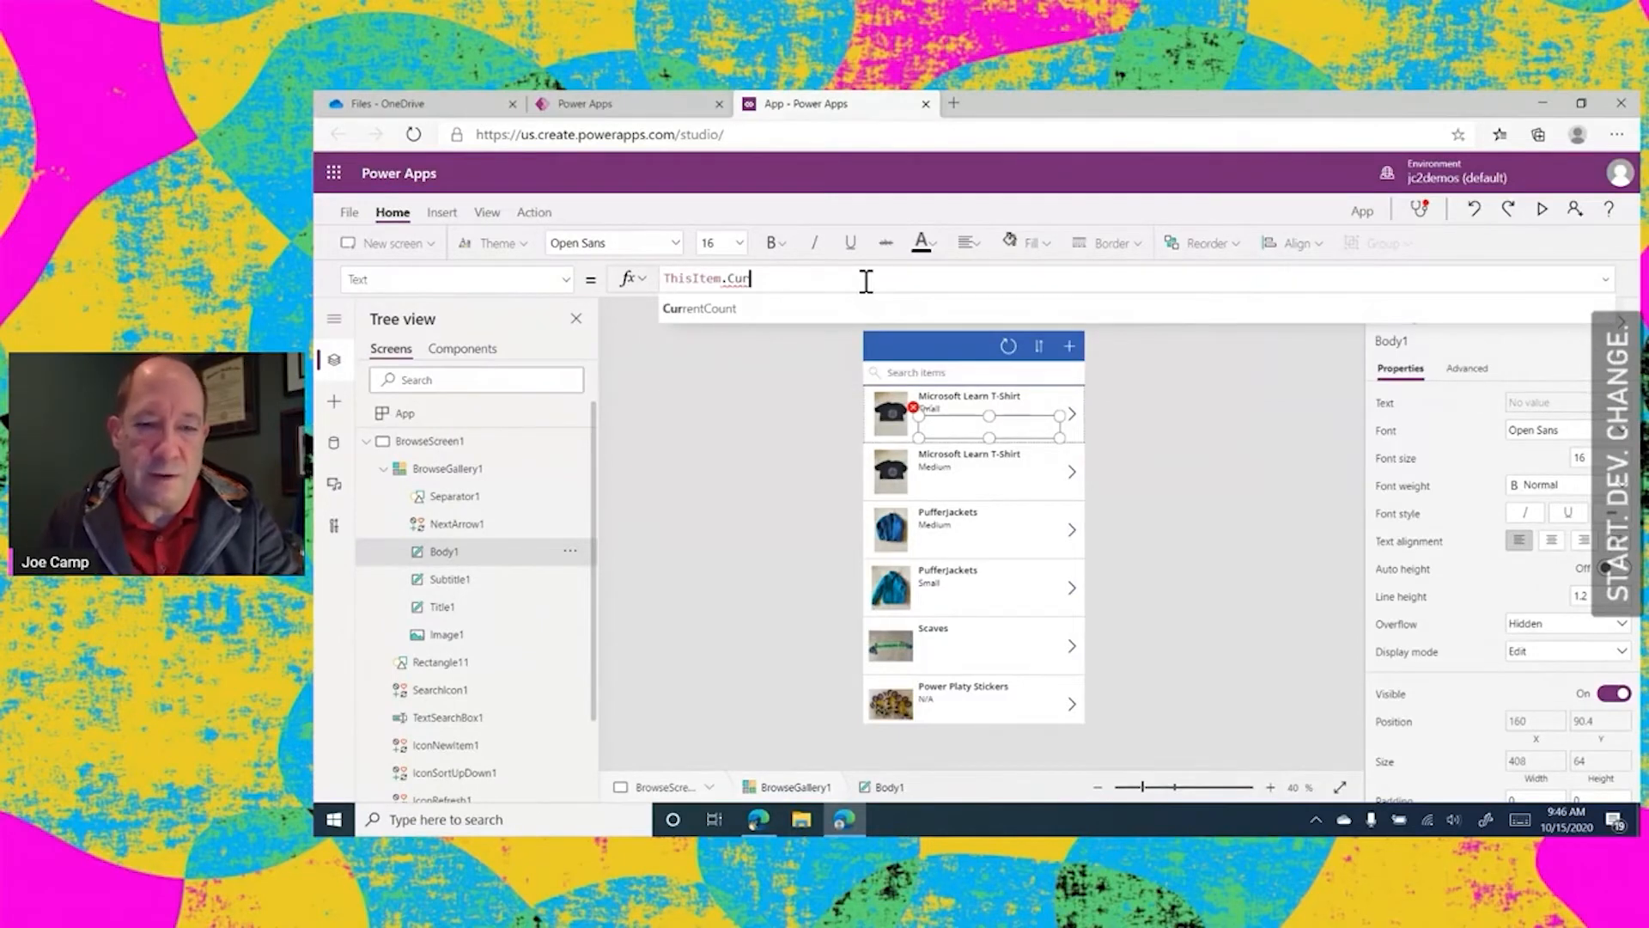
{"action": "left_click", "coordinate": [674, 308]}
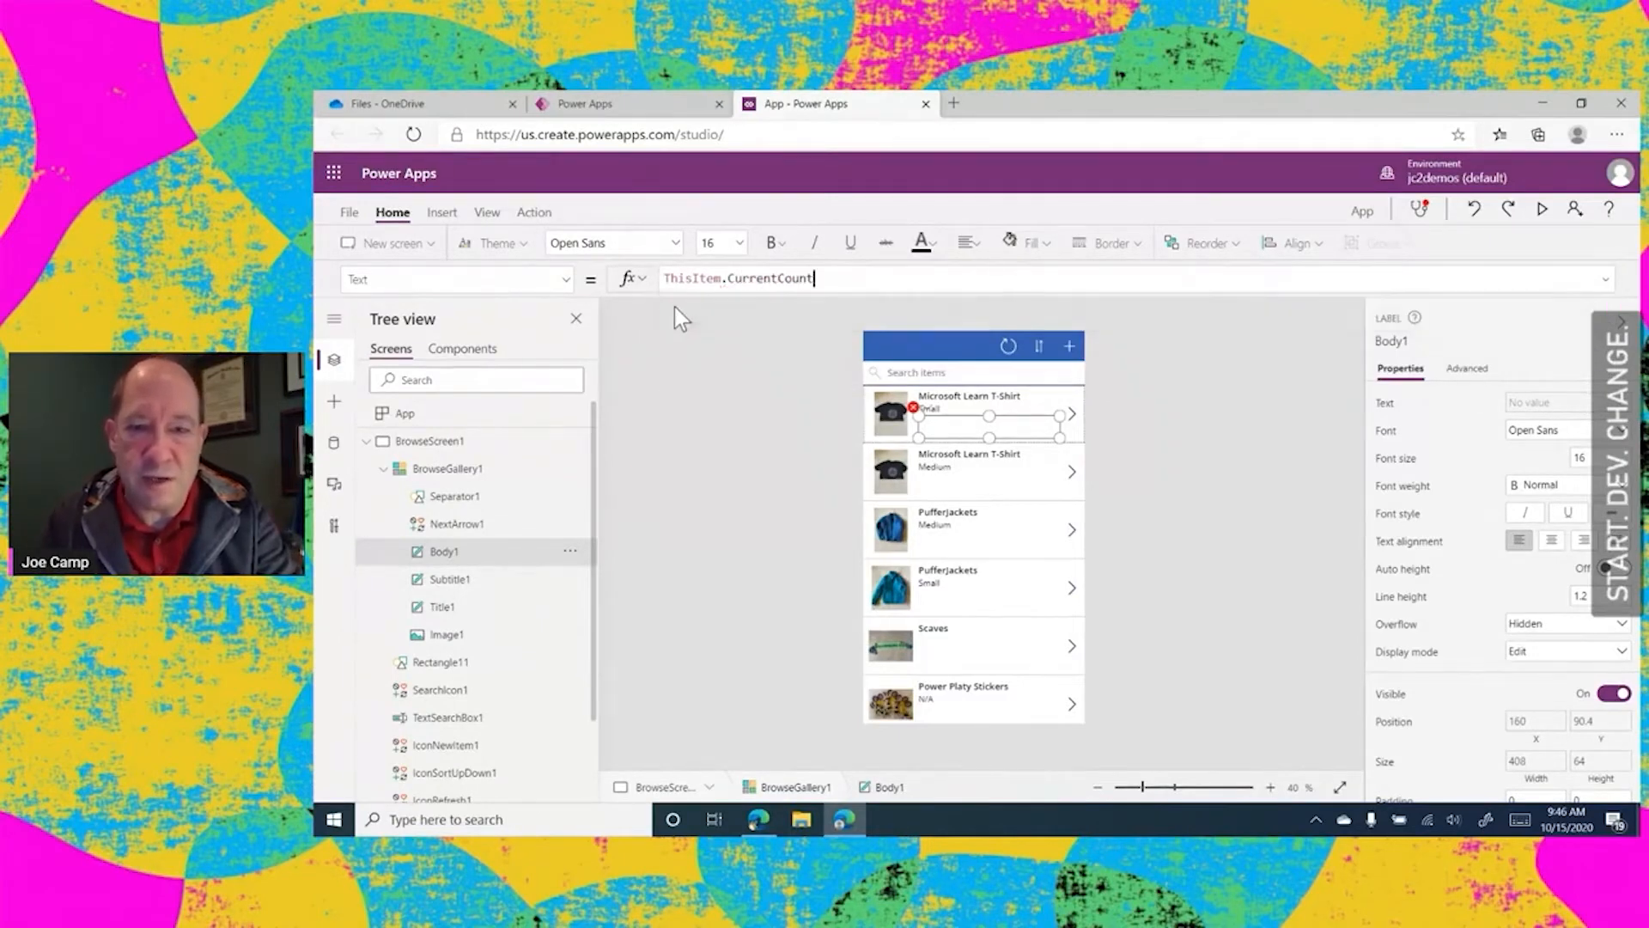
{"action": "left_click", "coordinate": [1256, 533]}
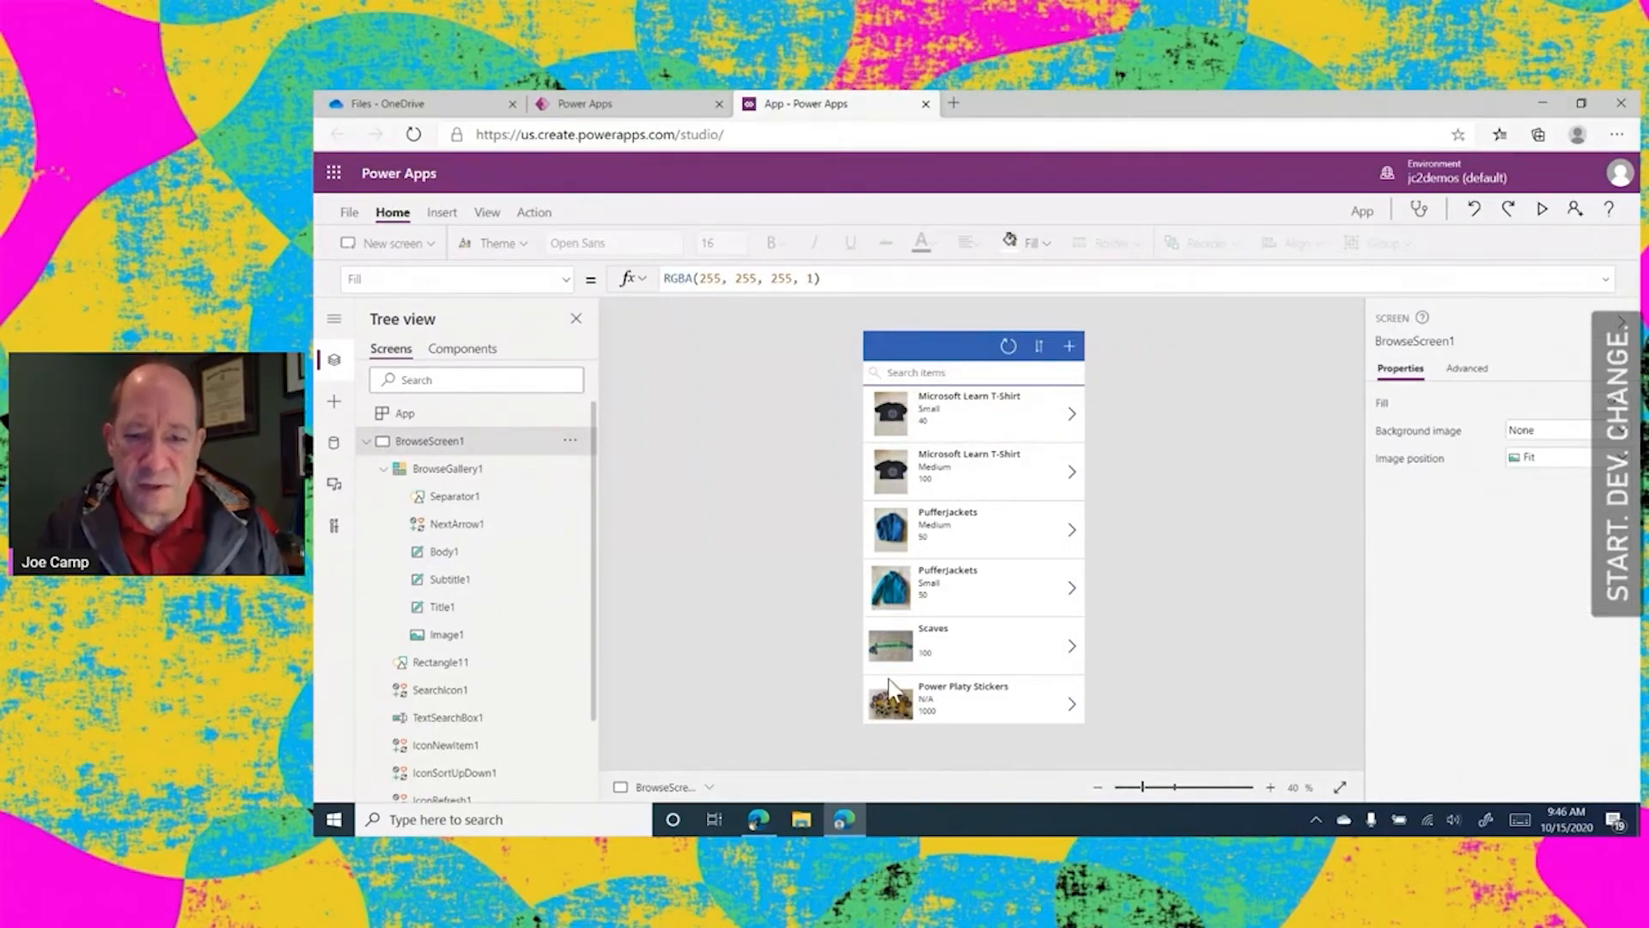
Center the text of the item name and size labels in the gallery
{"action": "left_click", "coordinate": [979, 408]}
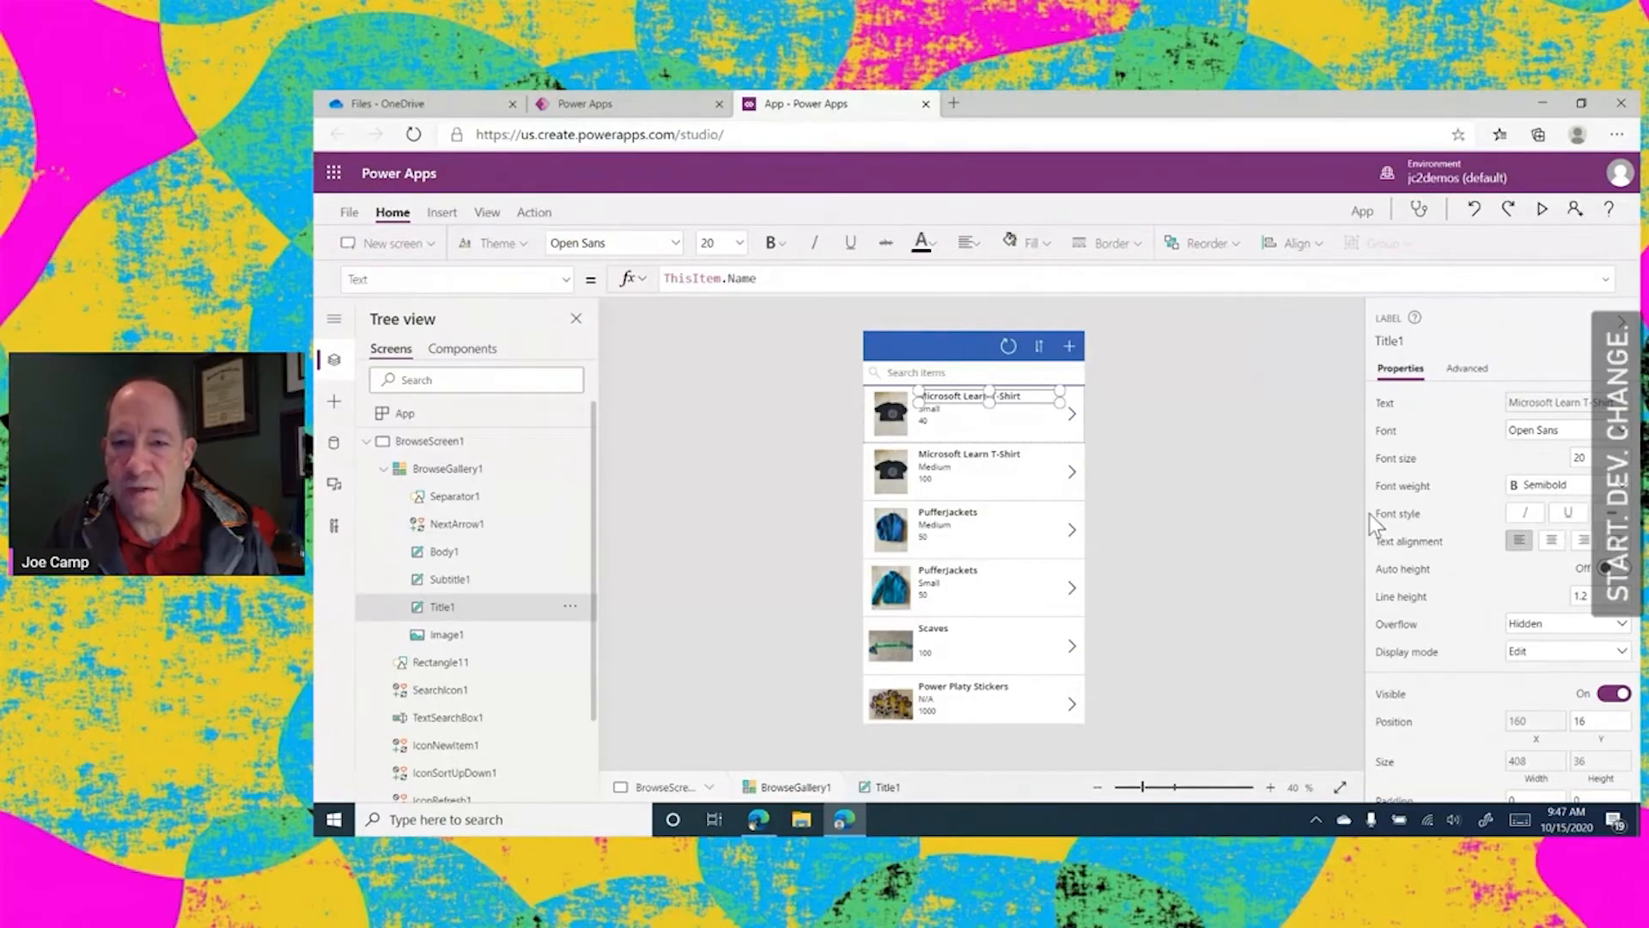
{"action": "left_click", "coordinate": [1551, 539]}
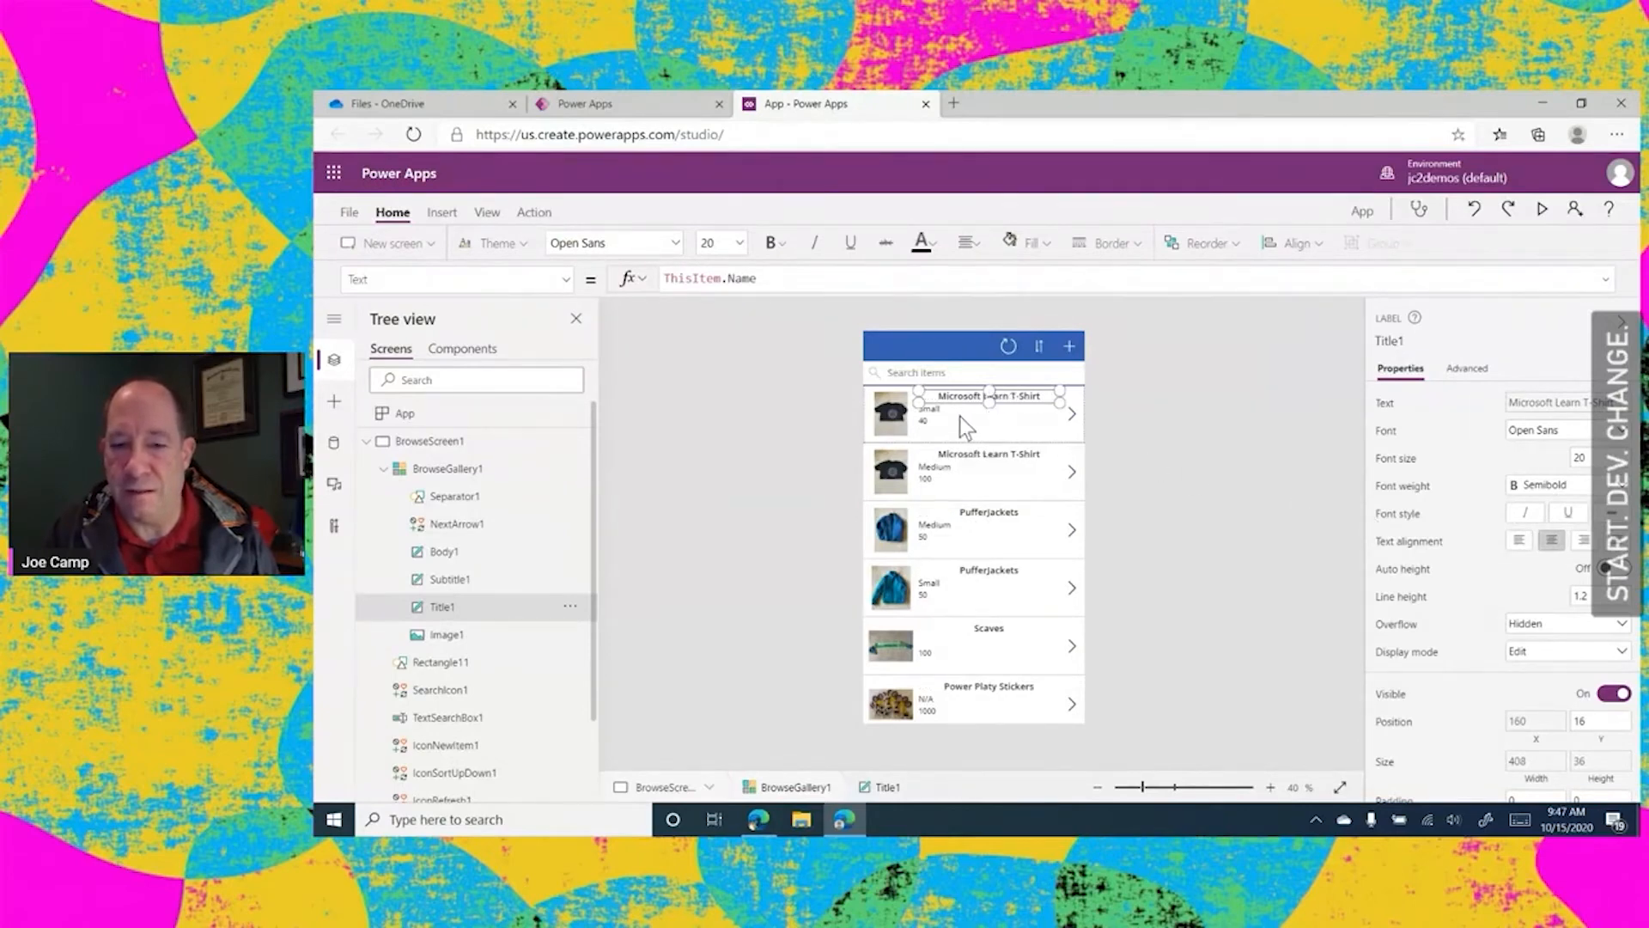
{"action": "left_click", "coordinate": [960, 416]}
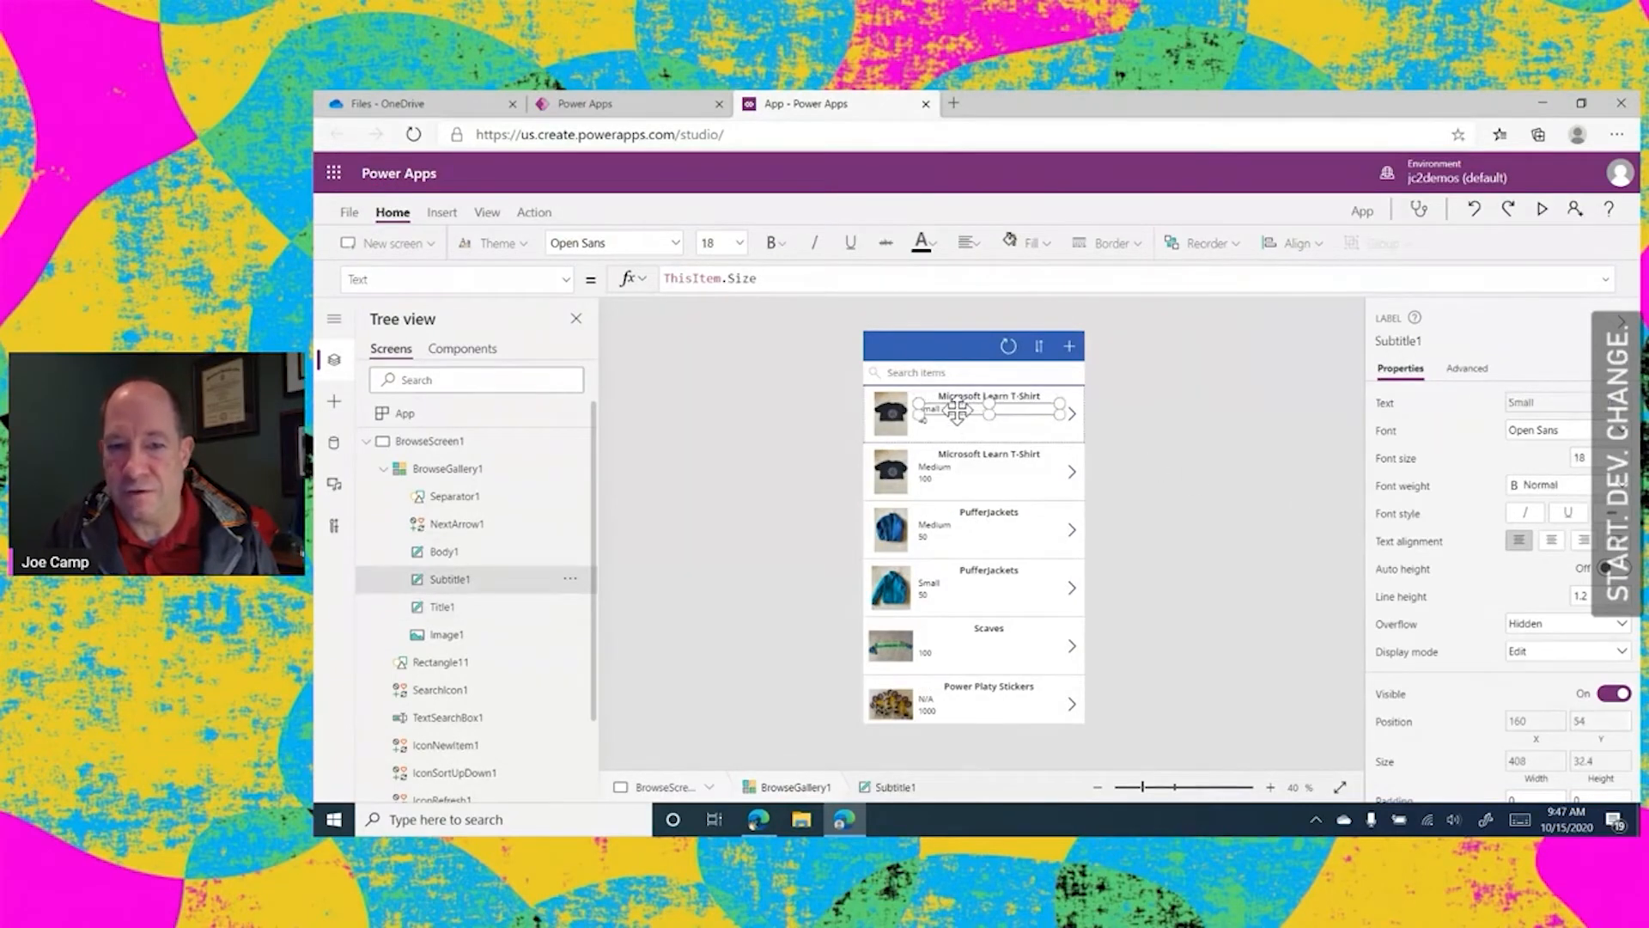
{"action": "left_click", "coordinate": [1552, 541]}
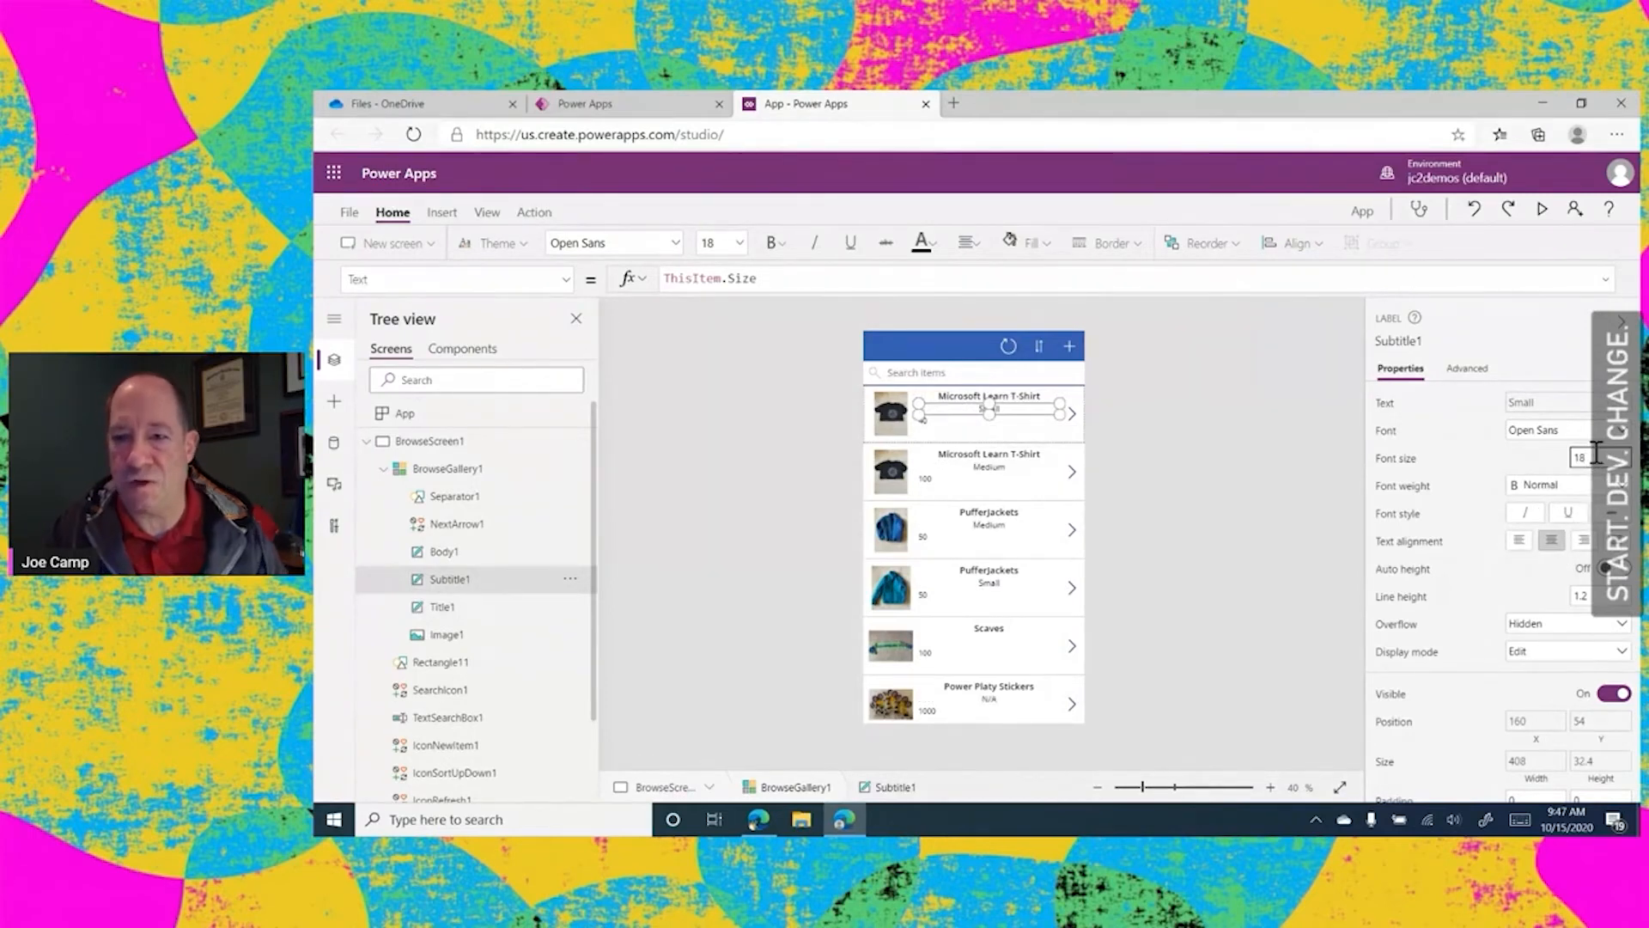
Set the font size of the gallery's size label to 20
{"action": "key", "text": "BackSpace"}
{"action": "key", "text": "BackSpace"}
{"action": "type", "text": "20"}
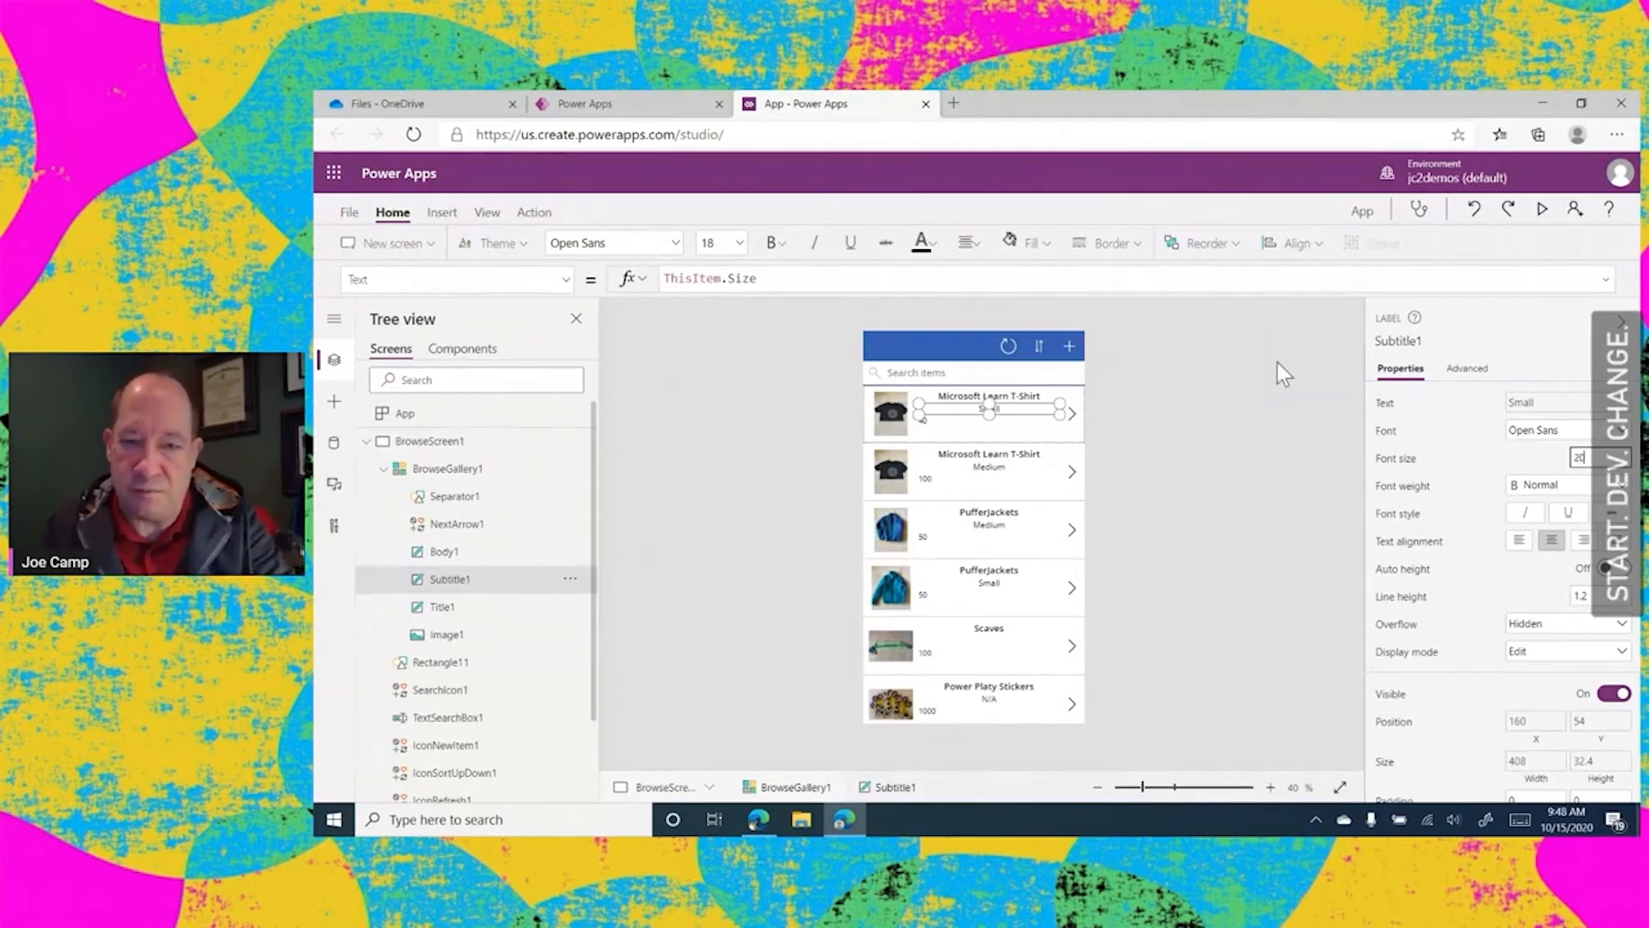
{"action": "left_click", "coordinate": [1156, 411]}
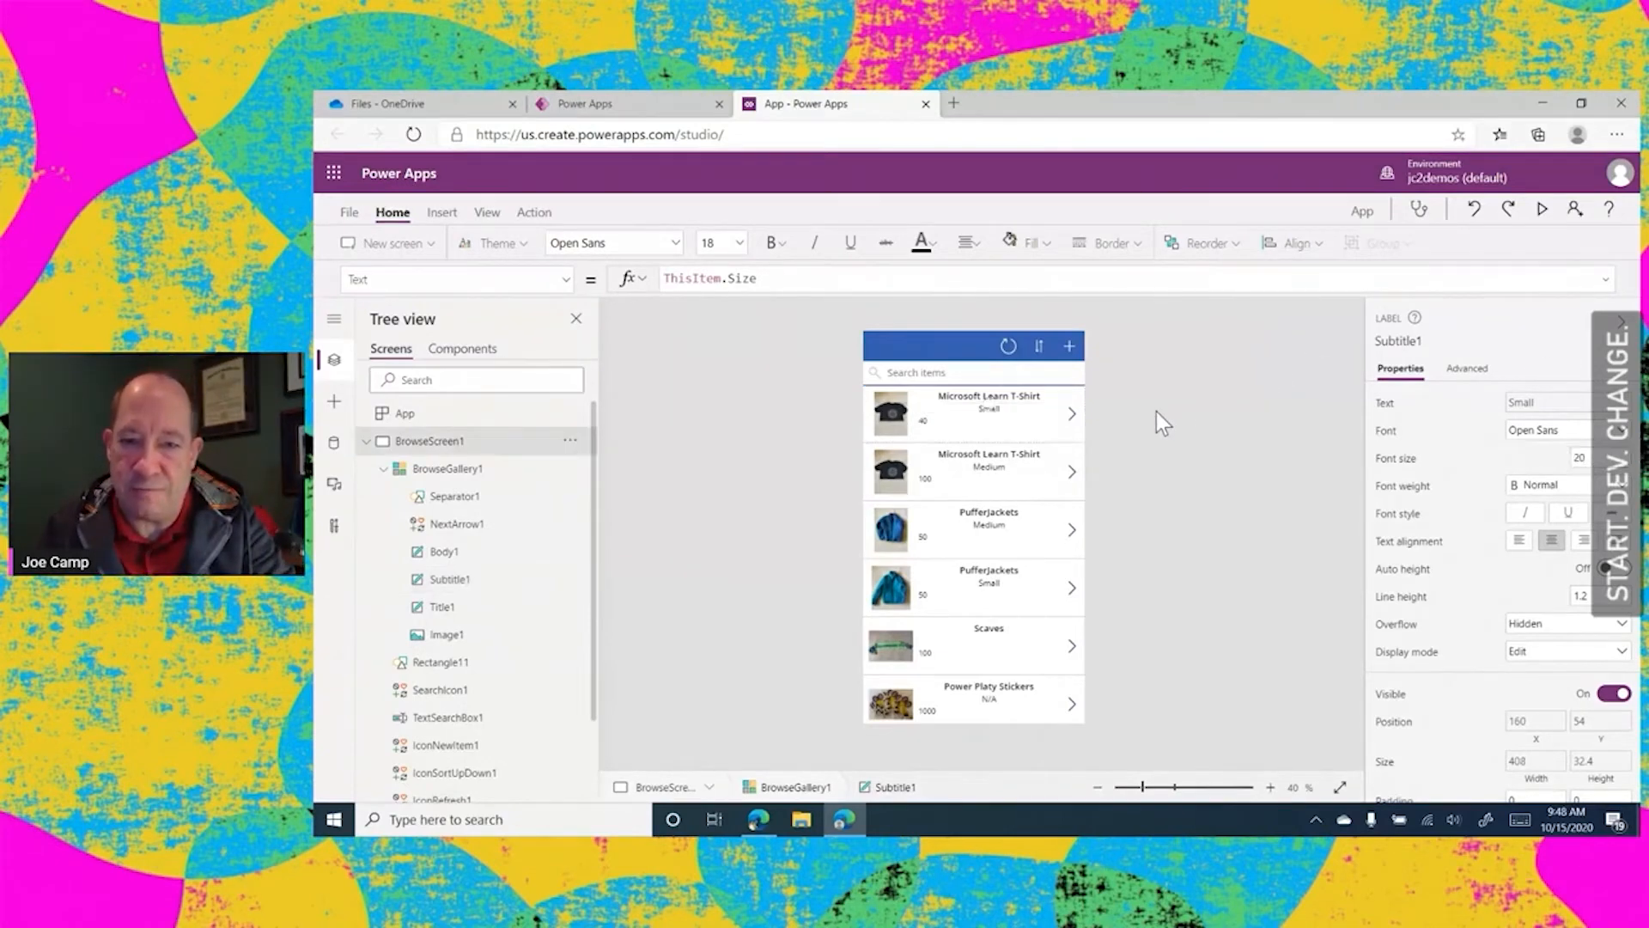
Center the text of the current count label in the gallery
{"action": "left_click", "coordinate": [920, 427]}
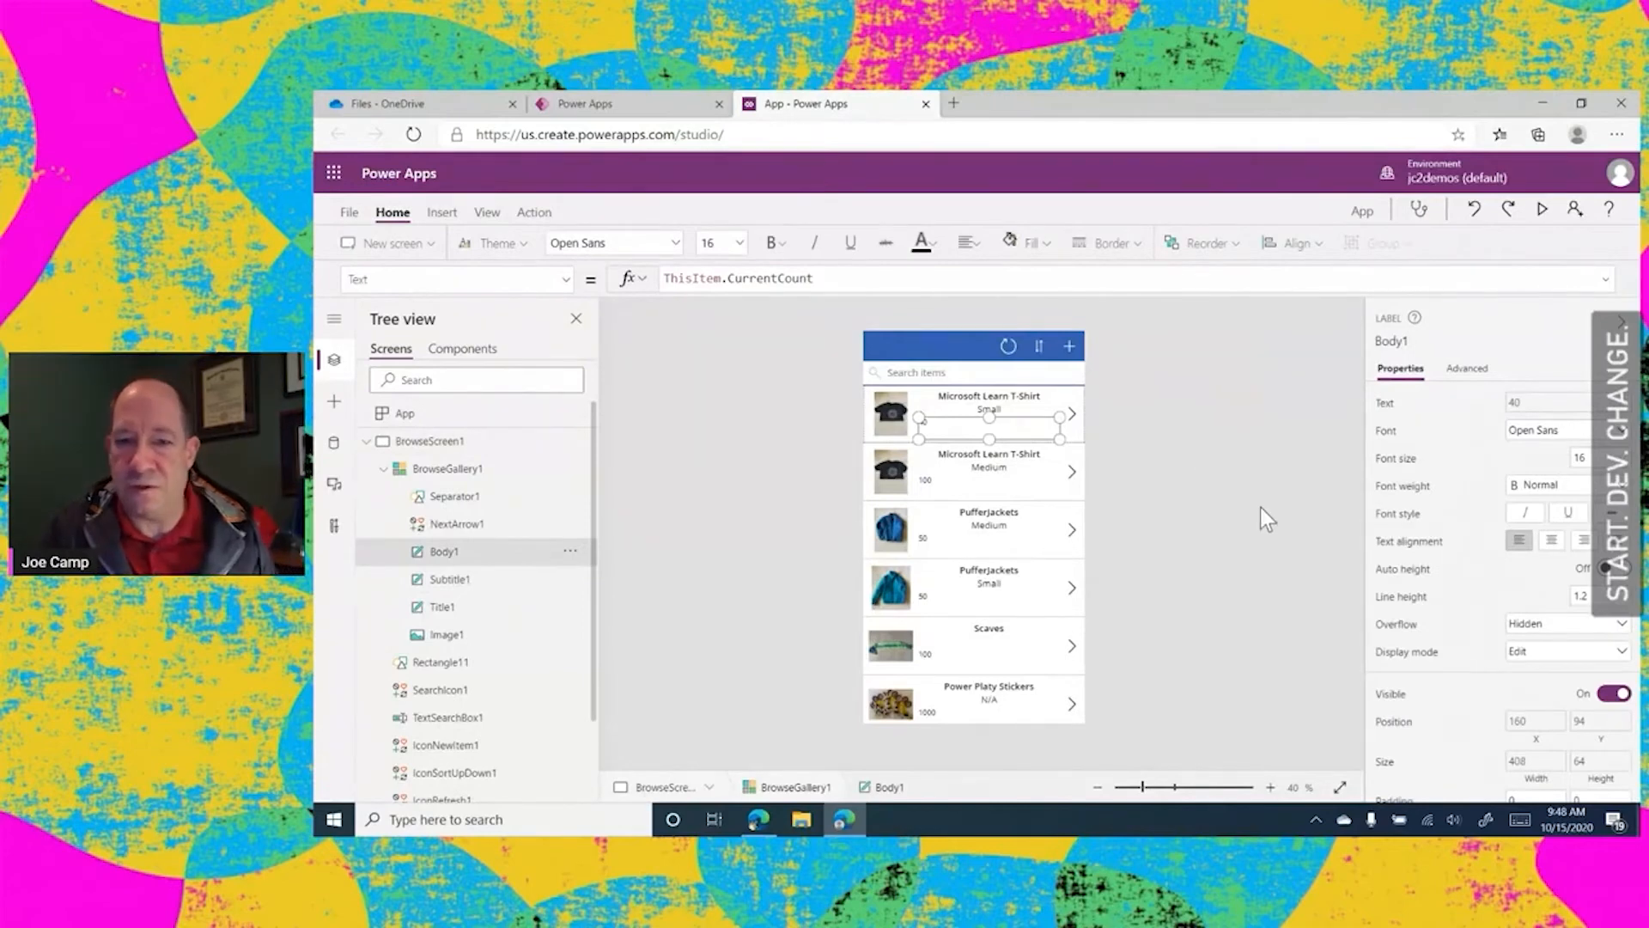
{"action": "left_click", "coordinate": [1551, 541]}
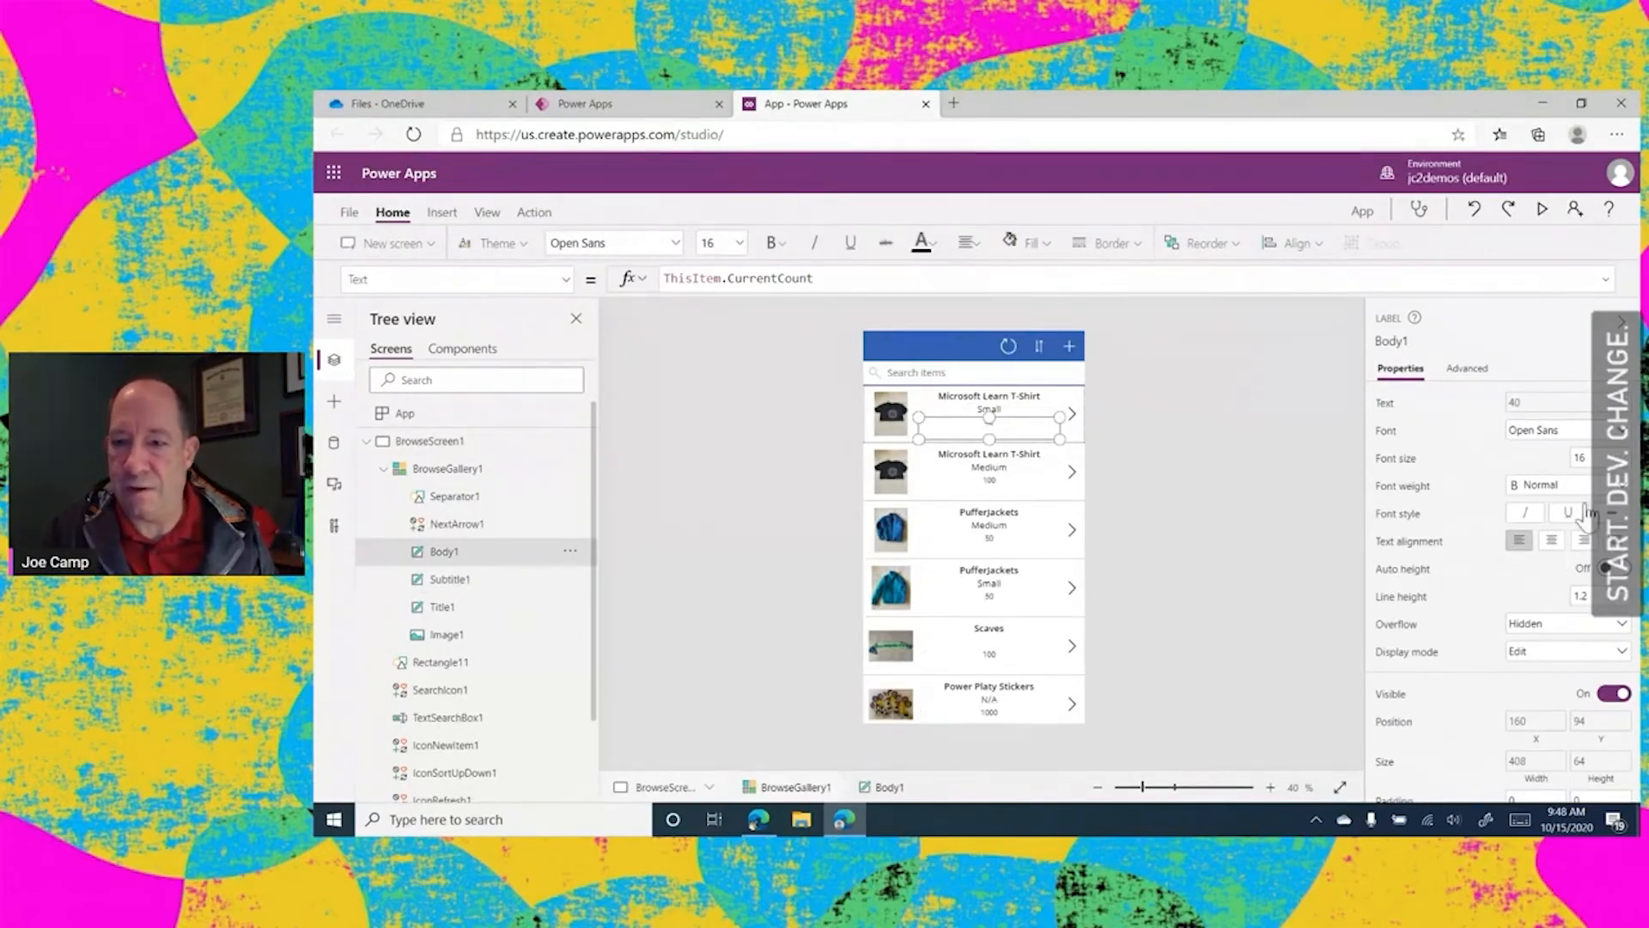
Set the font size of the gallery's current count label to 20
{"action": "left_click", "coordinate": [1589, 456]}
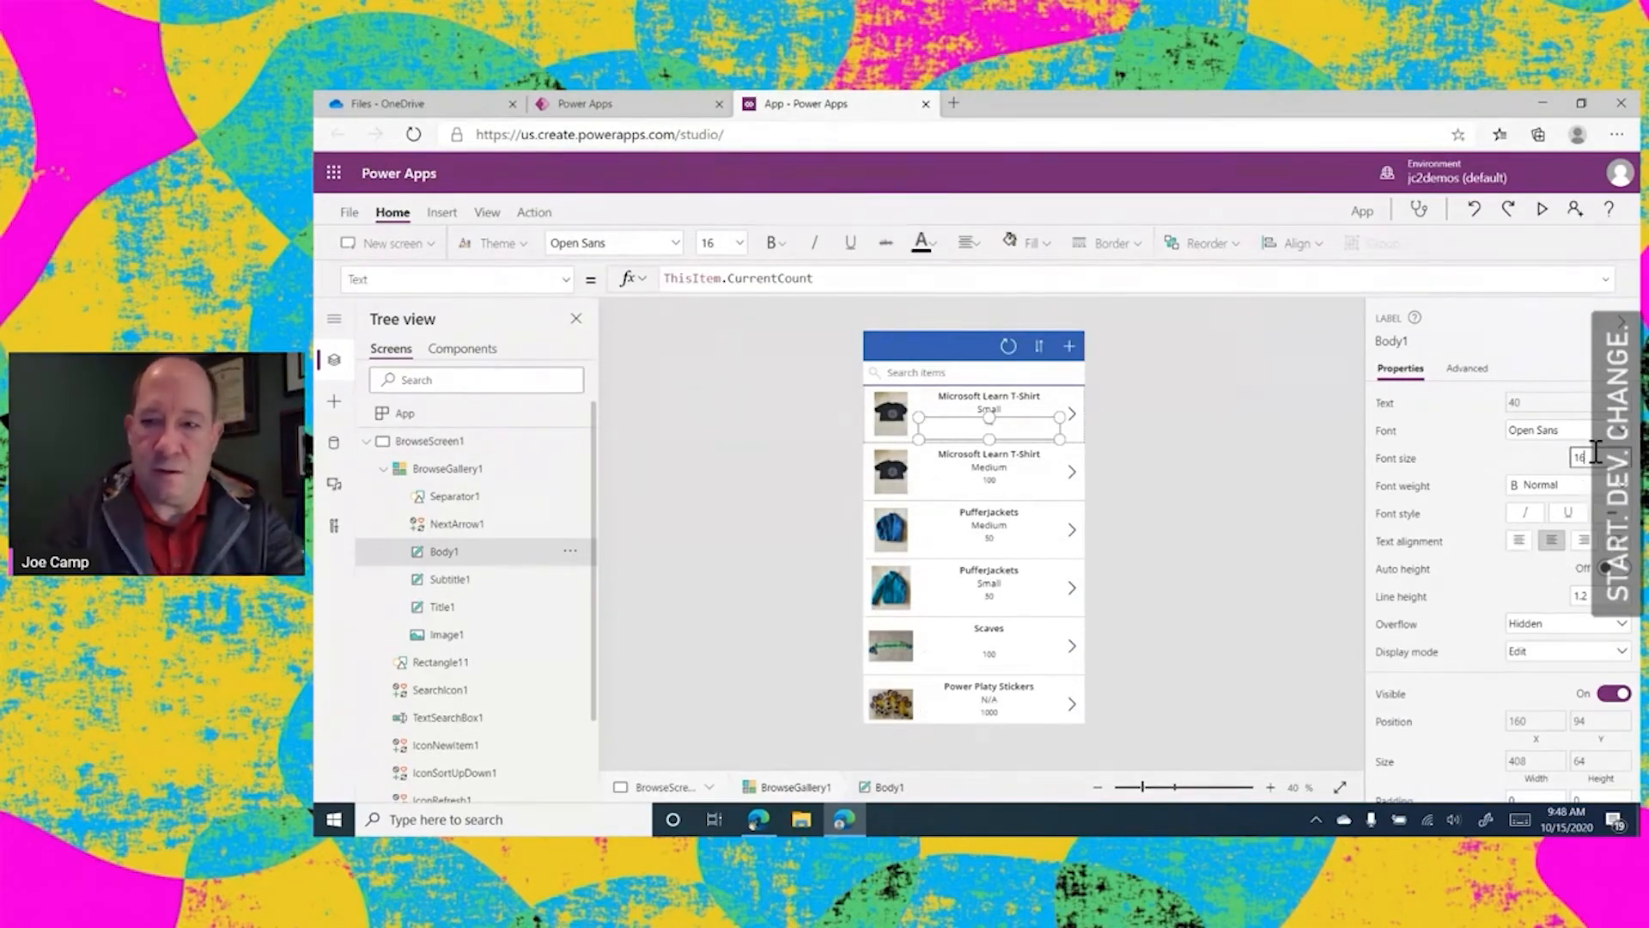
{"action": "key", "text": "BackSpace"}
{"action": "type", "text": "20"}
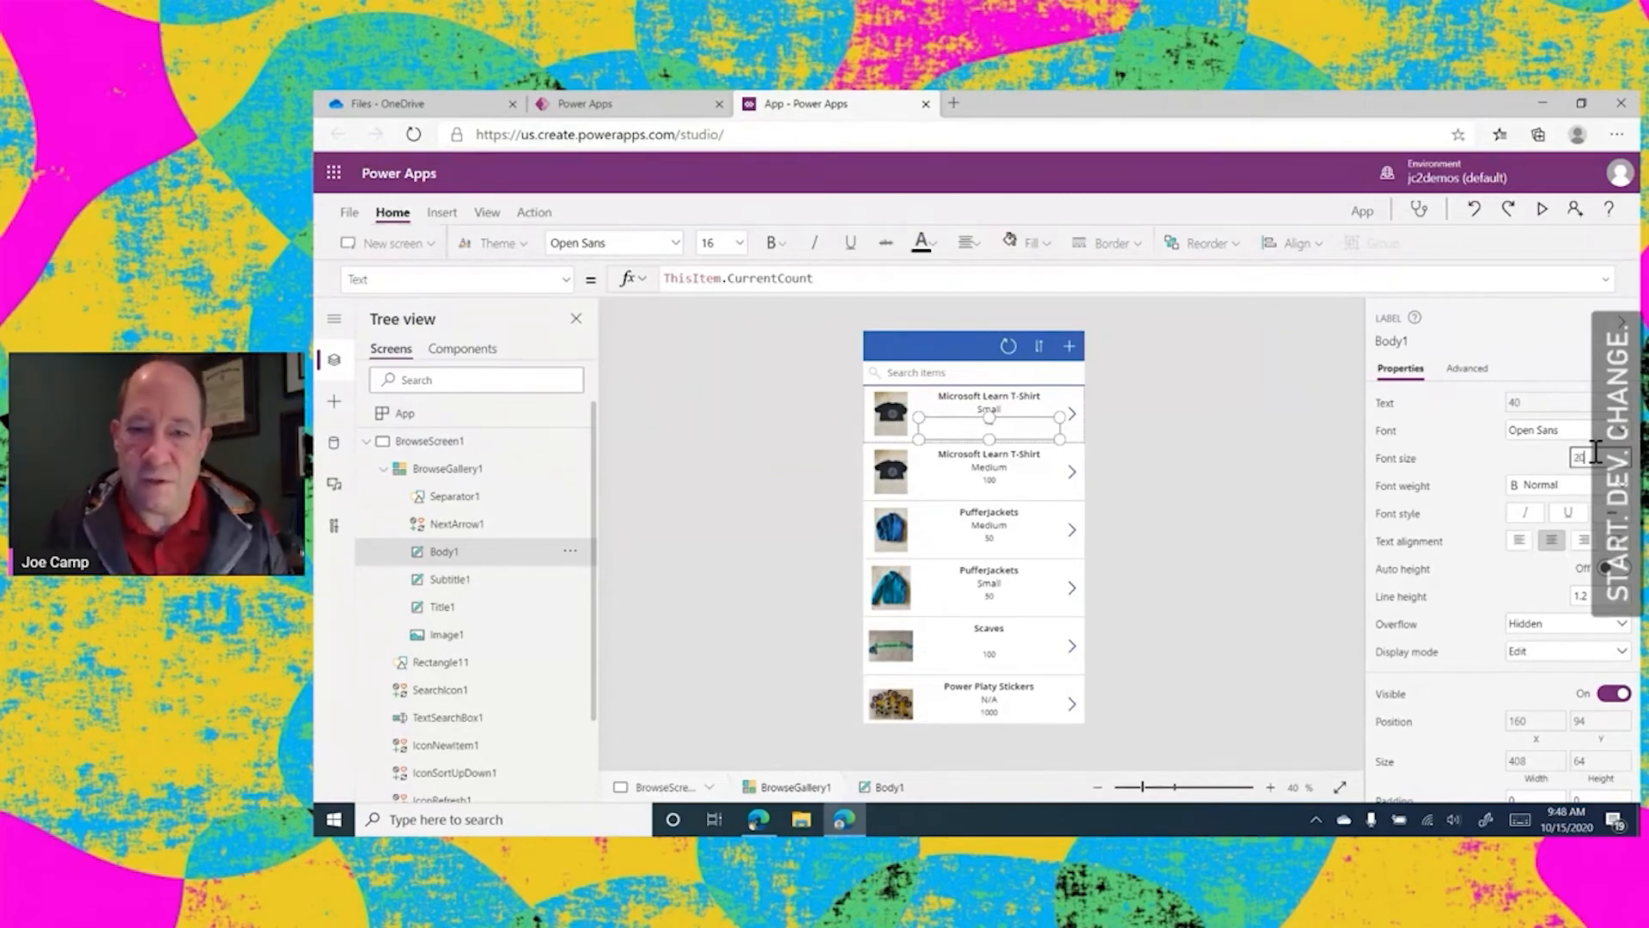
{"action": "left_click", "coordinate": [1218, 463]}
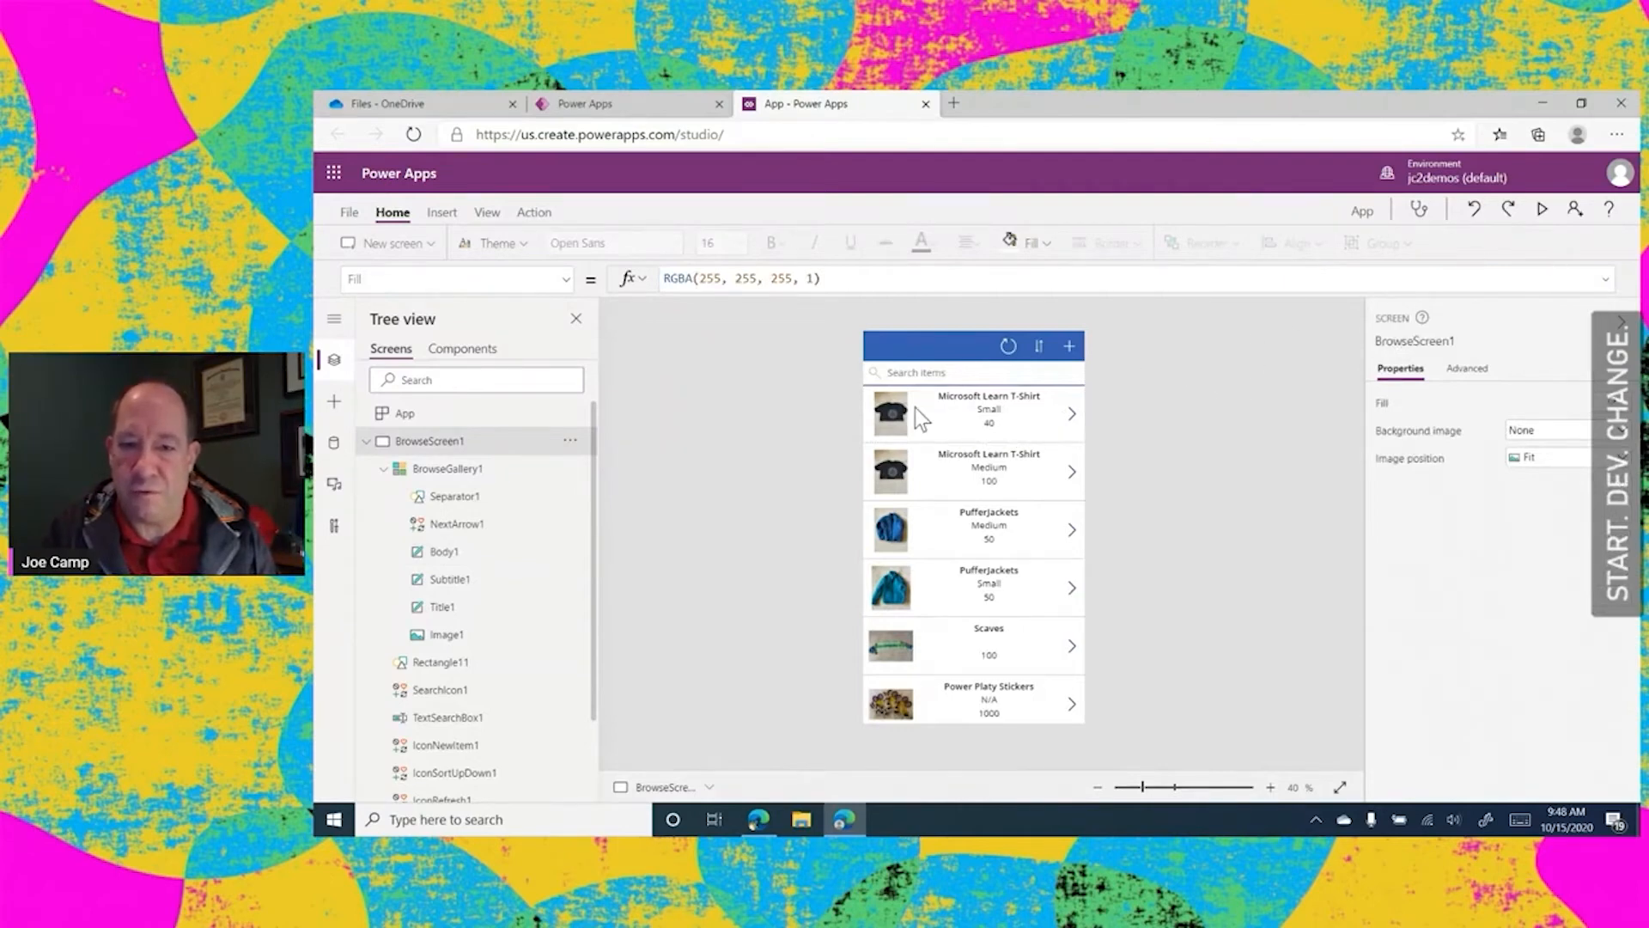
Preview the app, open the details of the small Microsoft Learn T-Shirt, and return to editing on the detail screen
{"action": "left_click", "coordinate": [1541, 208]}
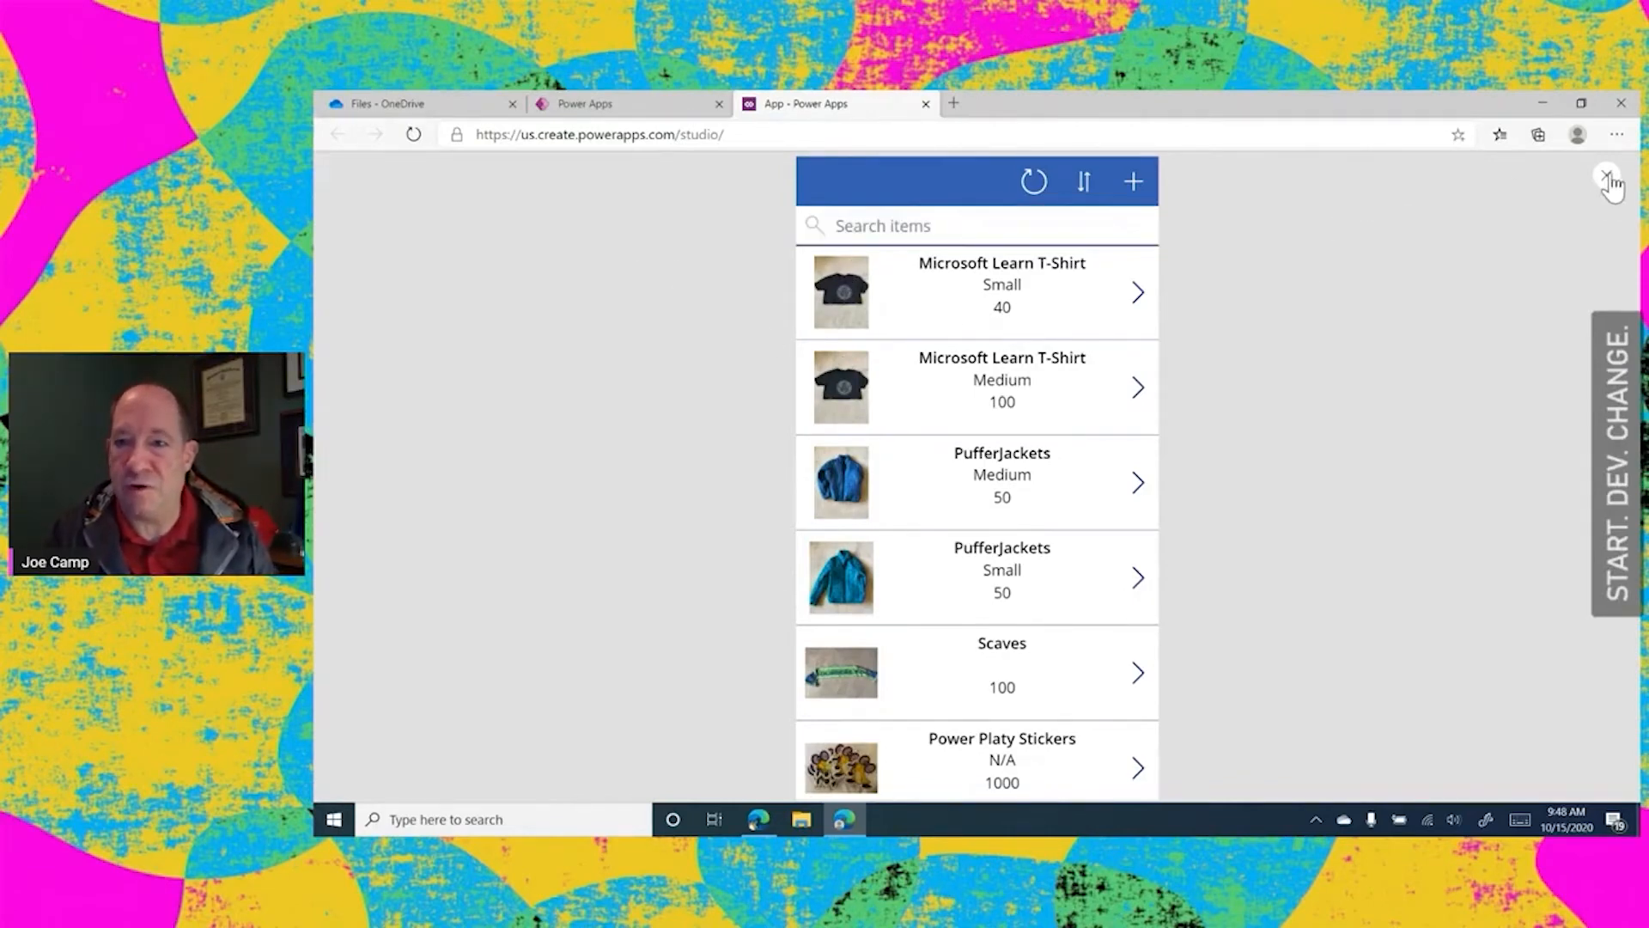
{"action": "left_click", "coordinate": [1141, 293]}
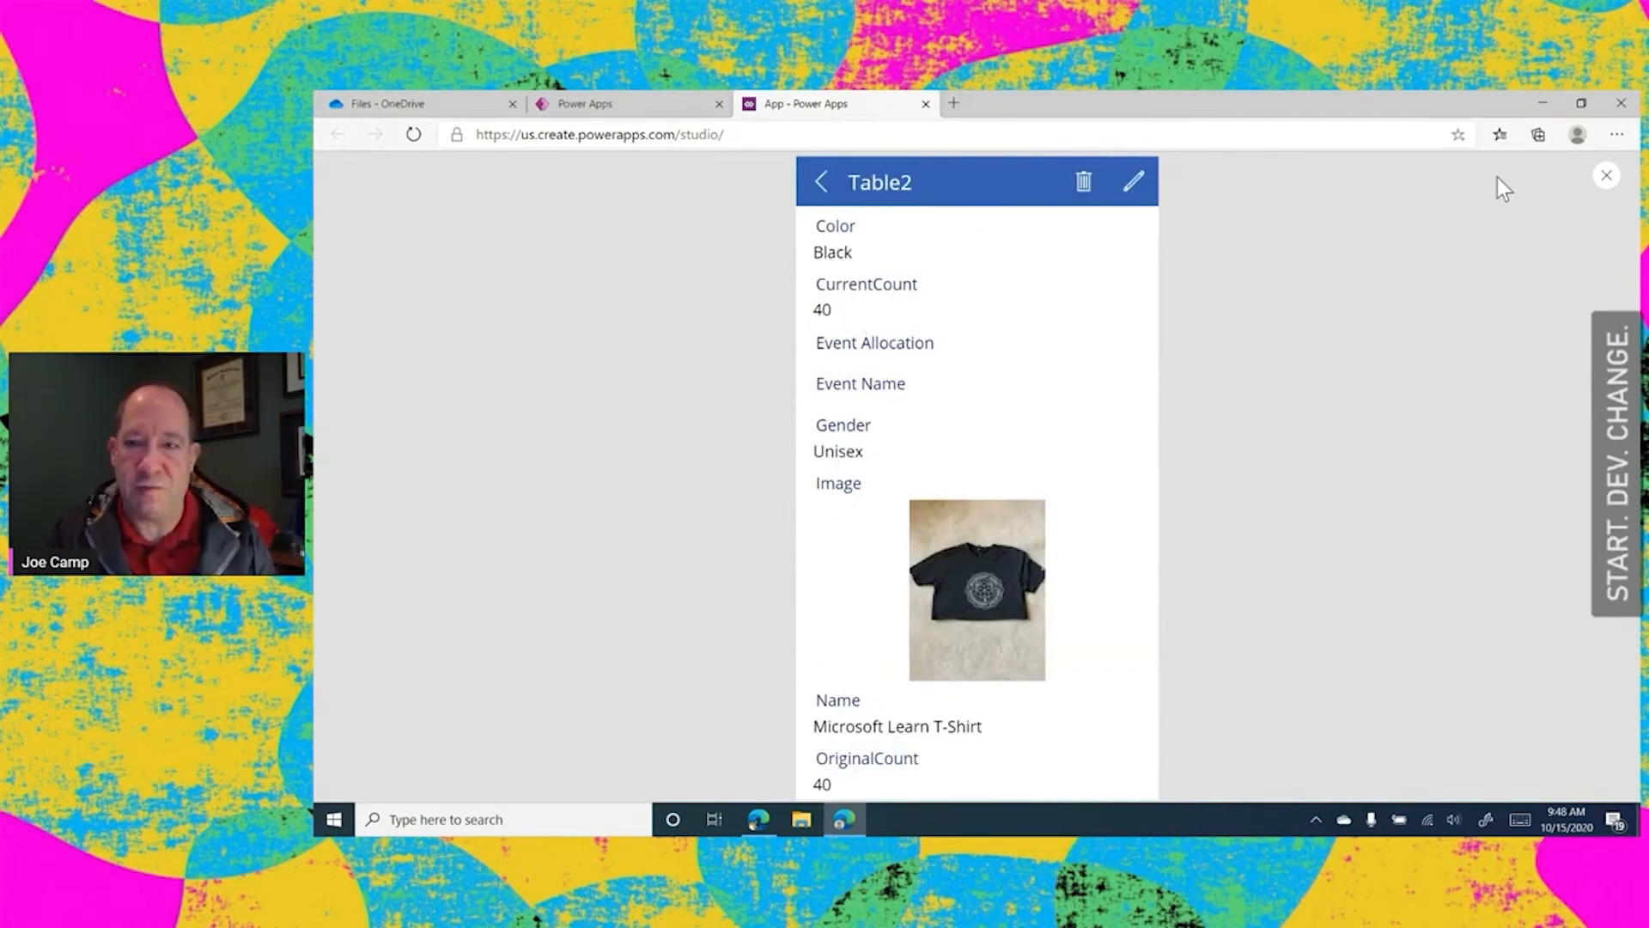
{"action": "left_click", "coordinate": [1606, 177]}
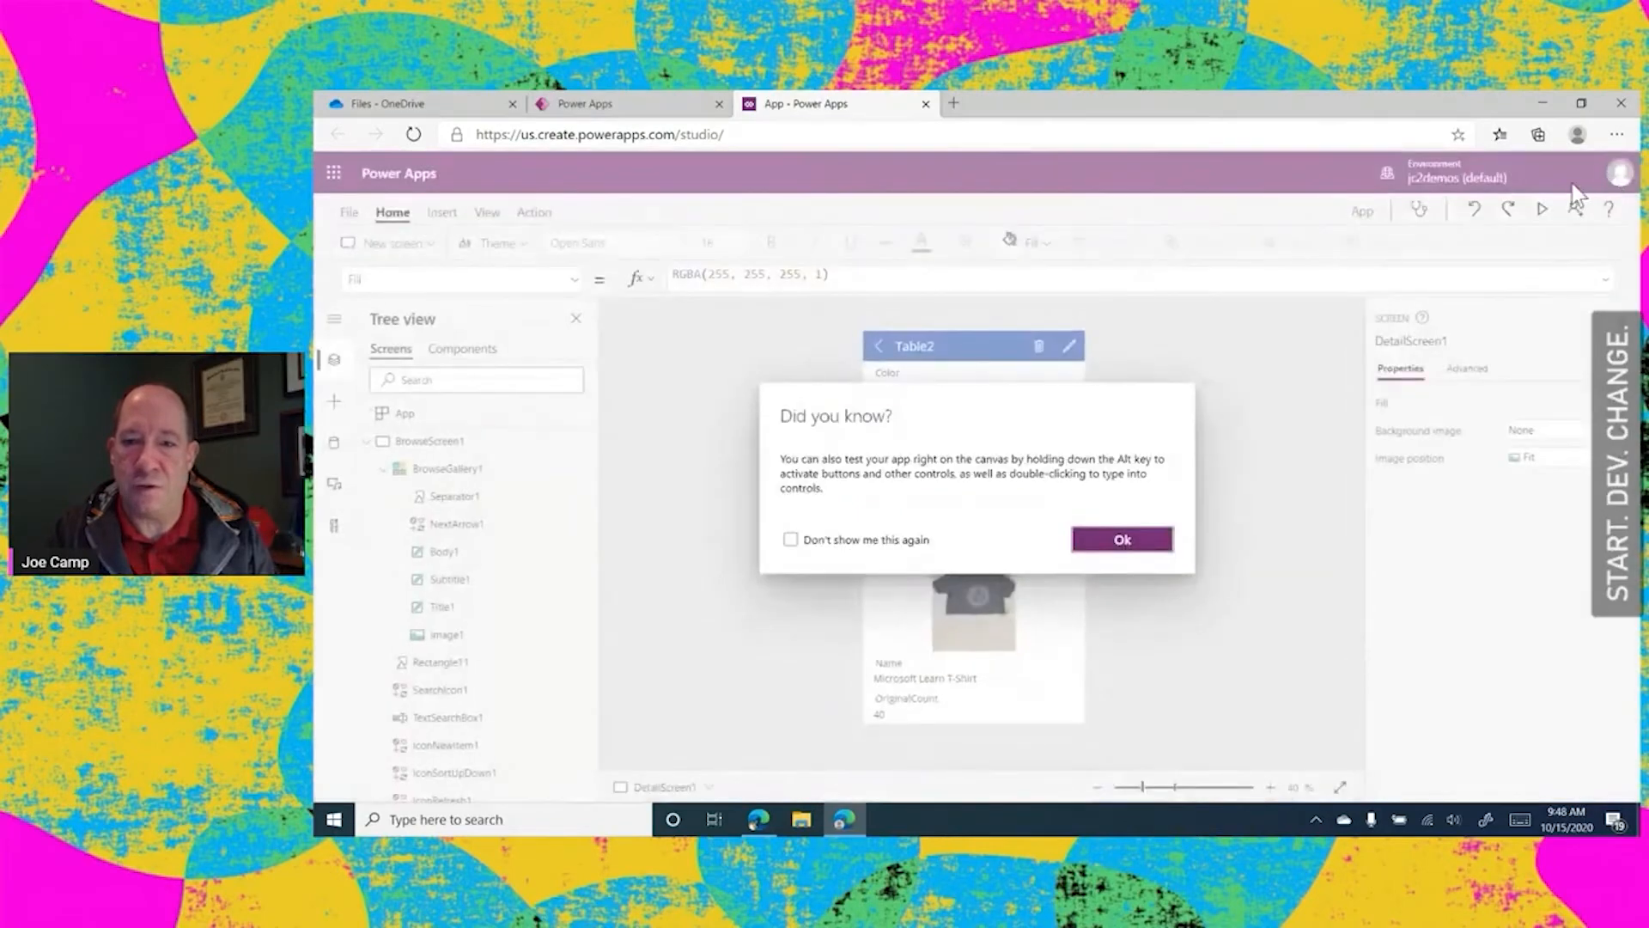
{"action": "left_click", "coordinate": [1123, 540]}
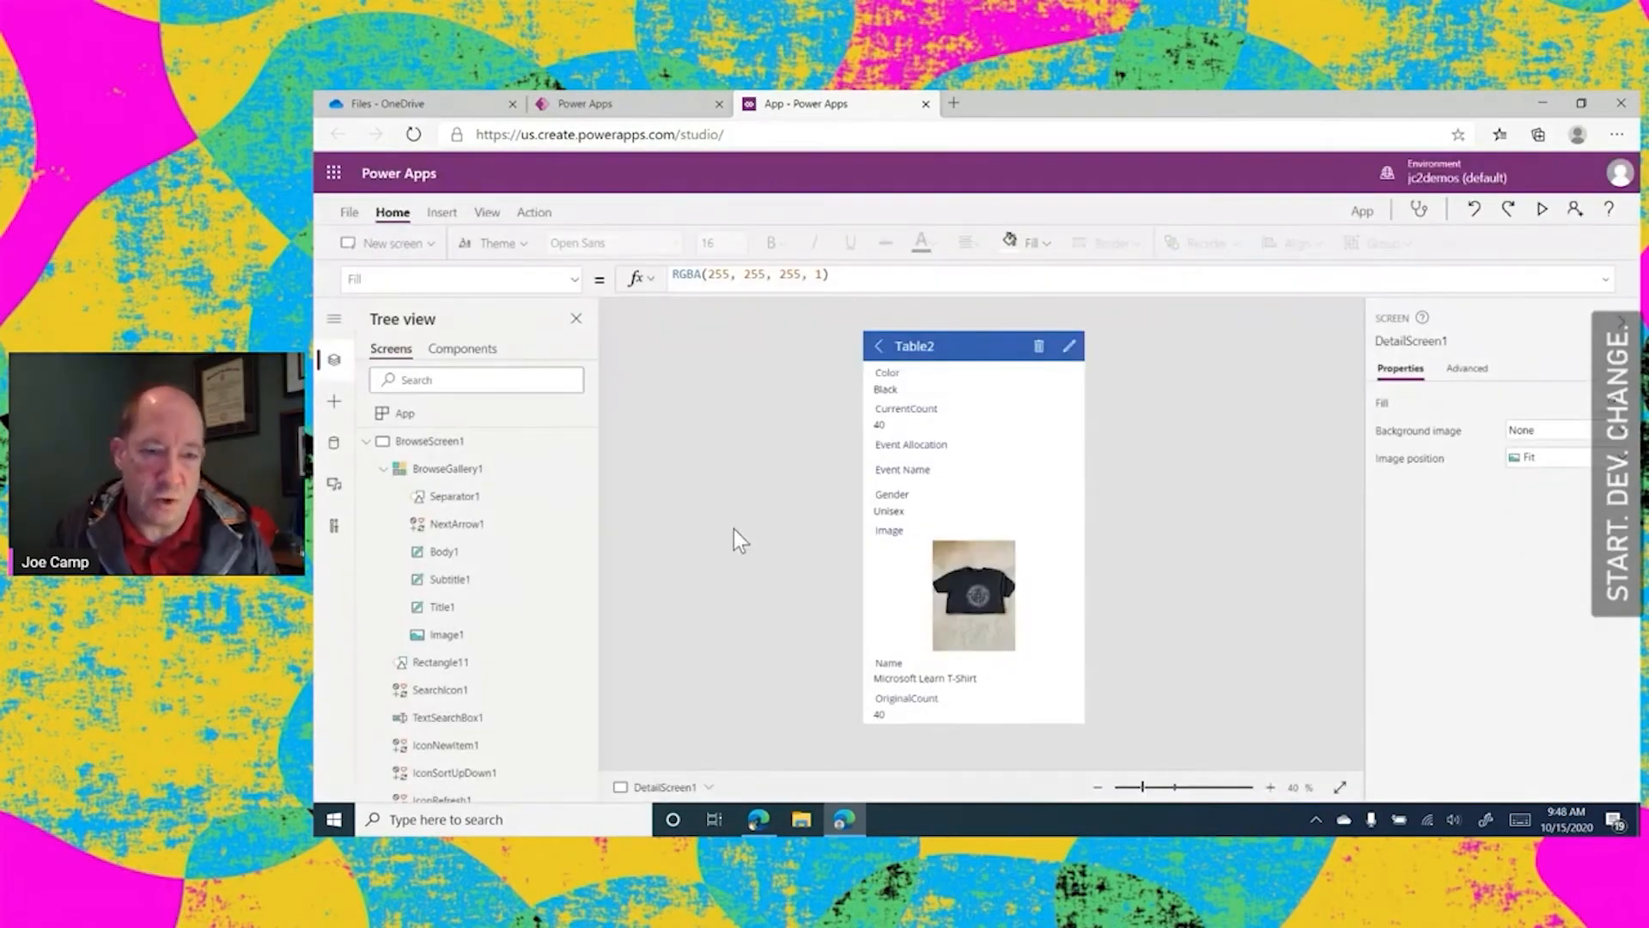
Add the Size field to DetailForm1 on DetailScreen1
{"action": "scroll", "coordinate": [521, 517], "scroll_direction": "down", "scroll_amount": 2}
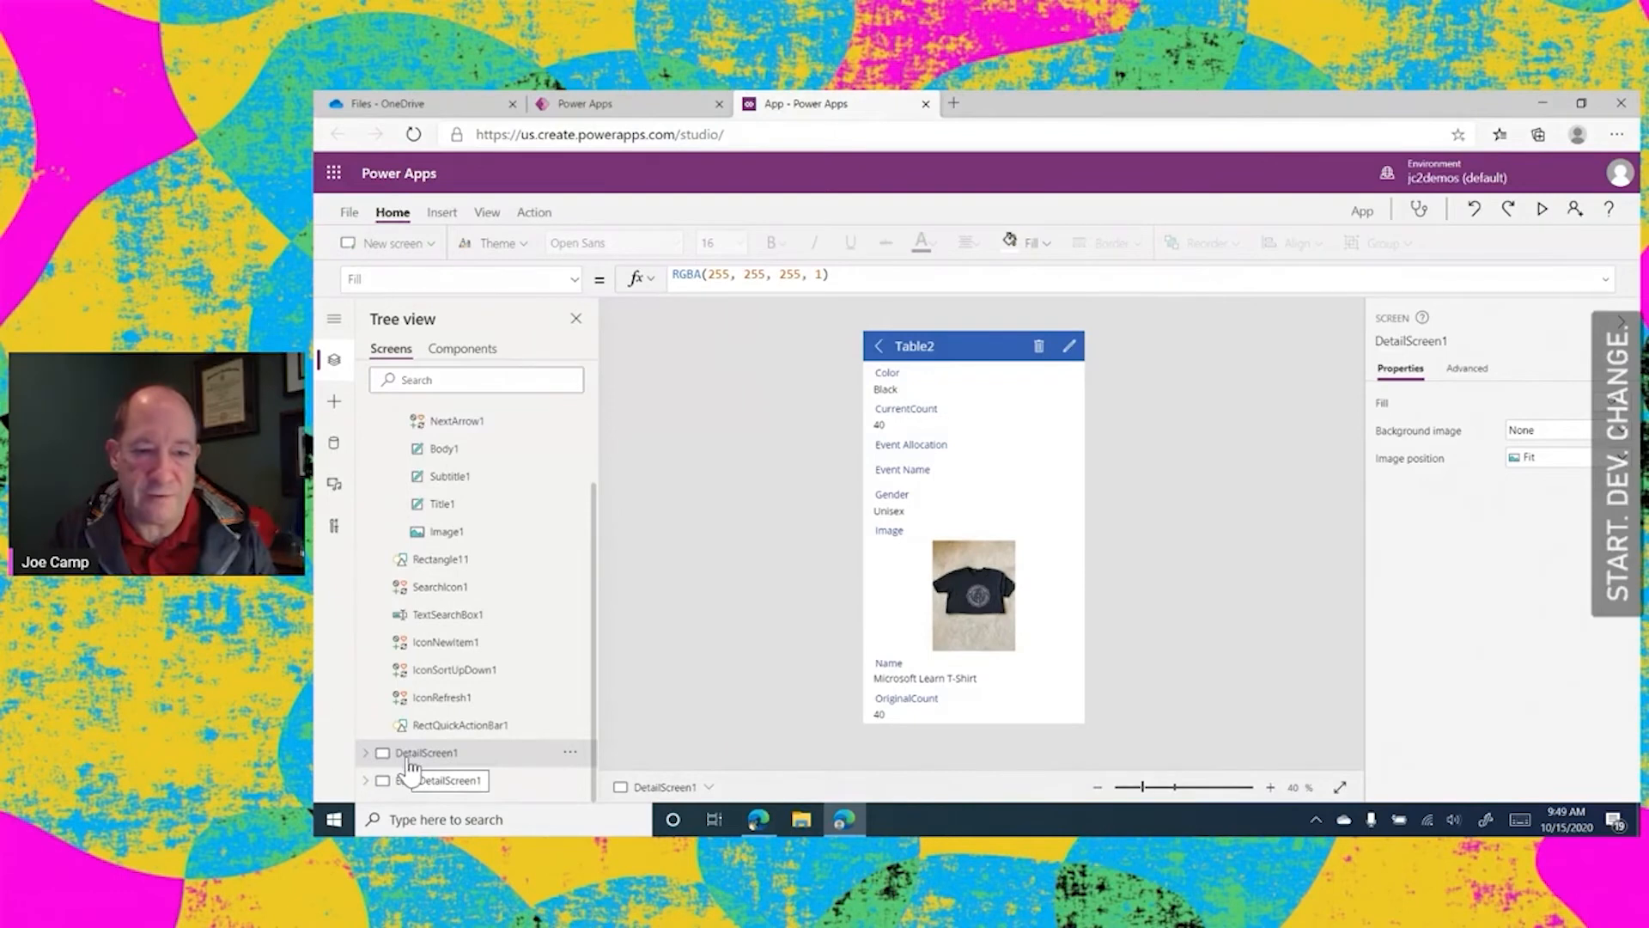
{"action": "left_click", "coordinate": [364, 753]}
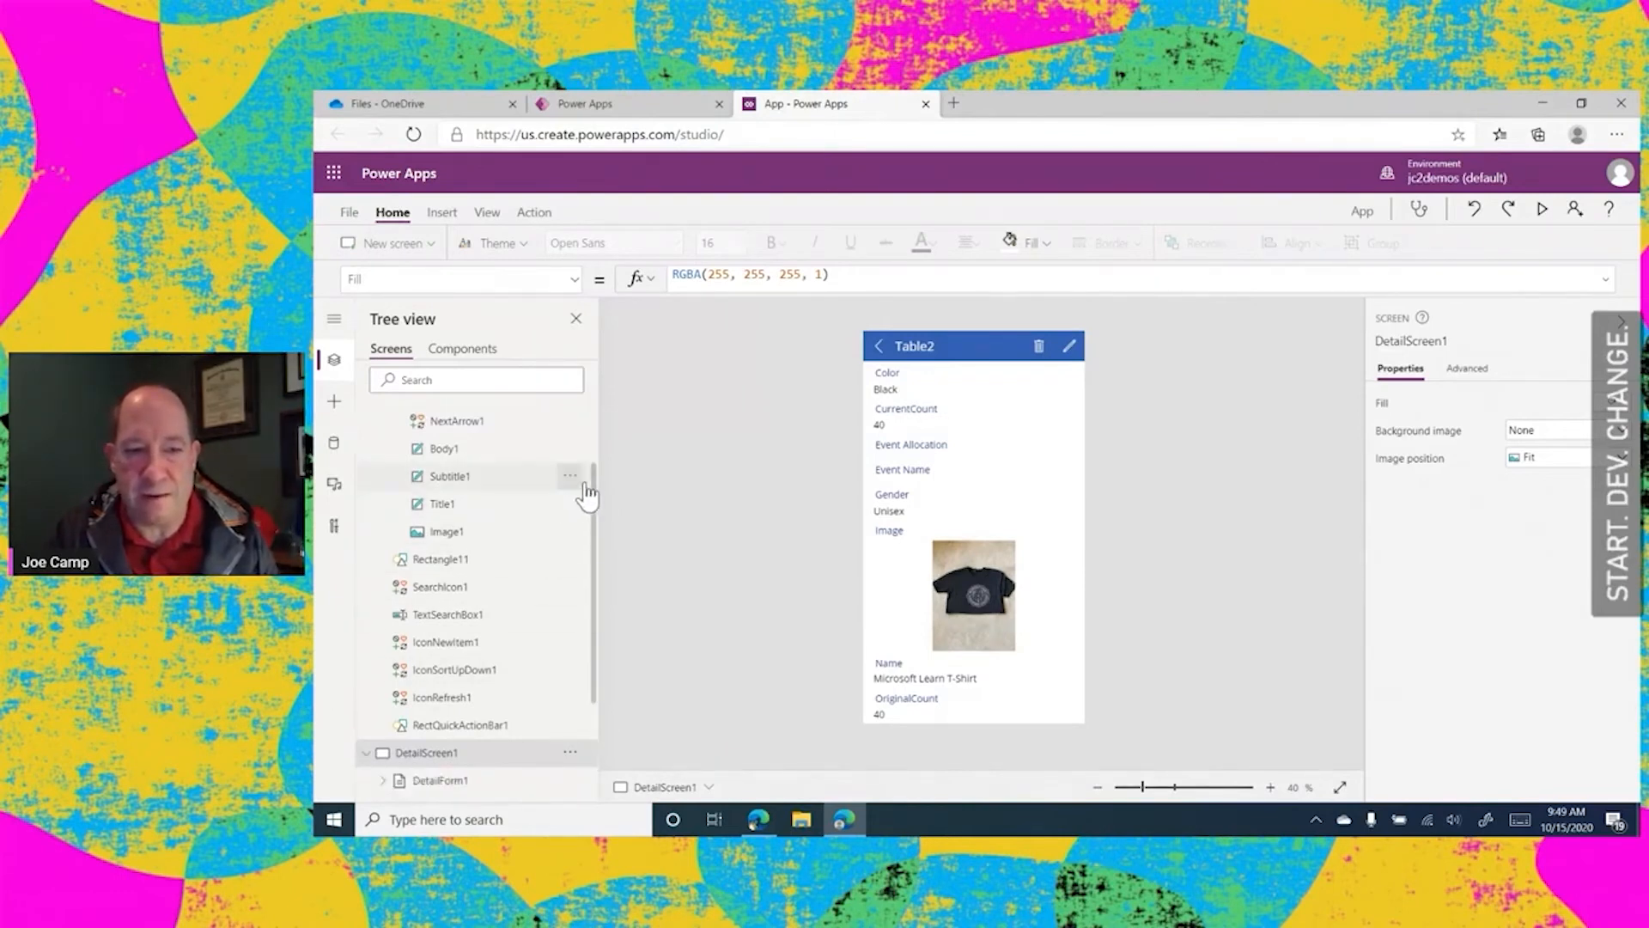
{"action": "left_click_drag", "start_coordinate": [596, 478], "coordinate": [595, 636]}
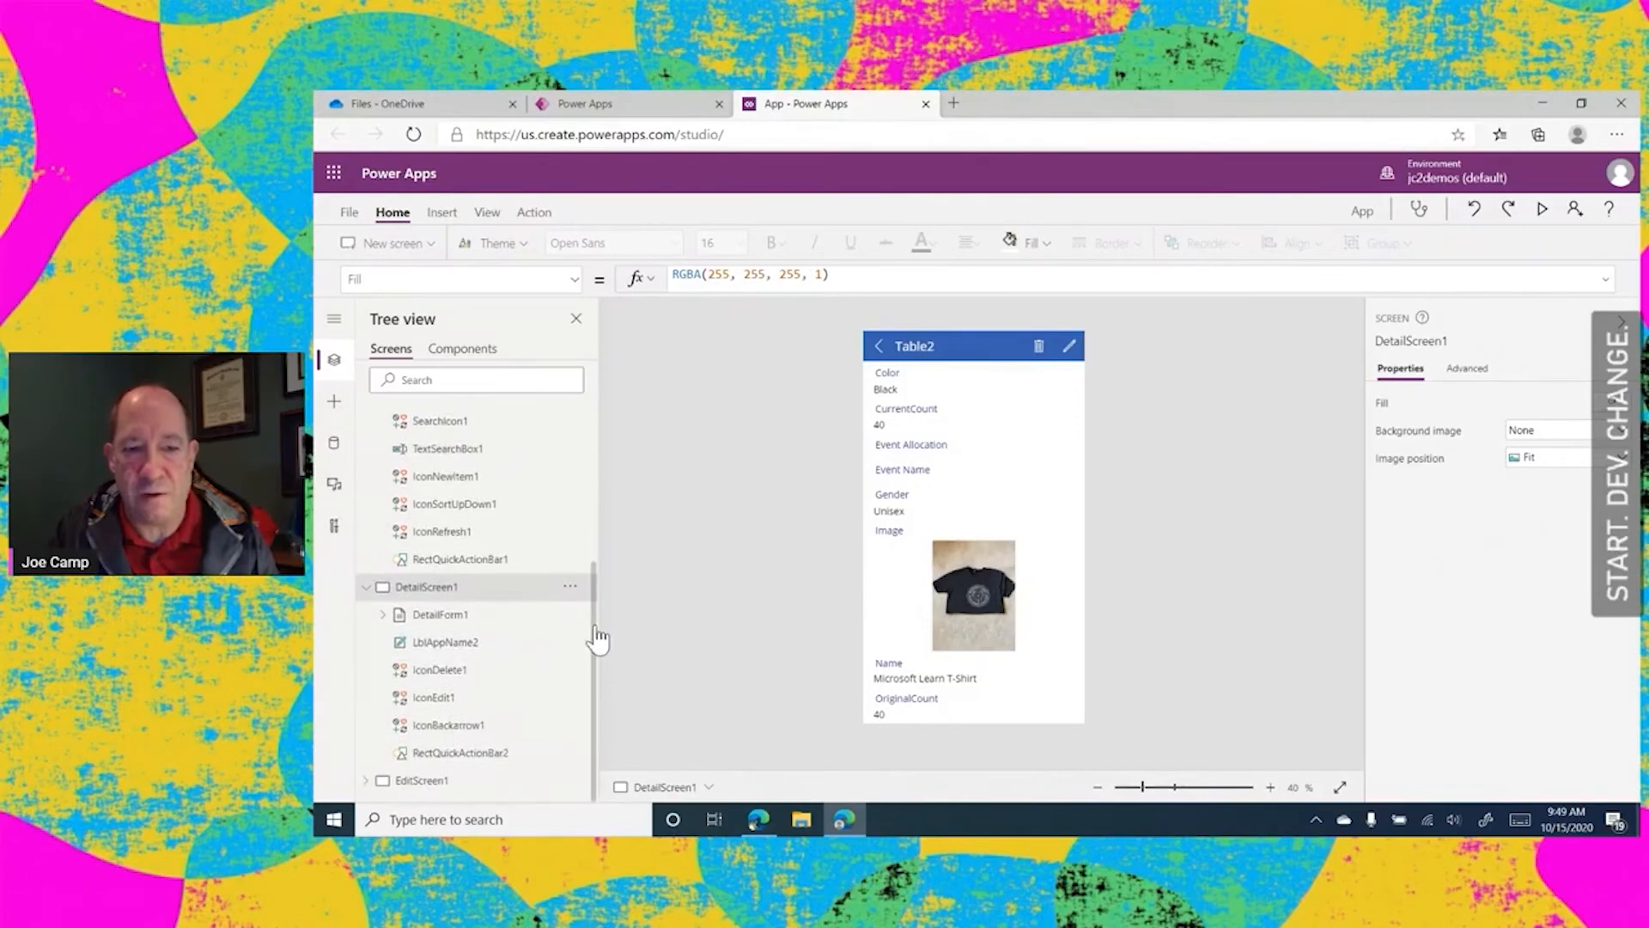
{"action": "left_click", "coordinate": [430, 618]}
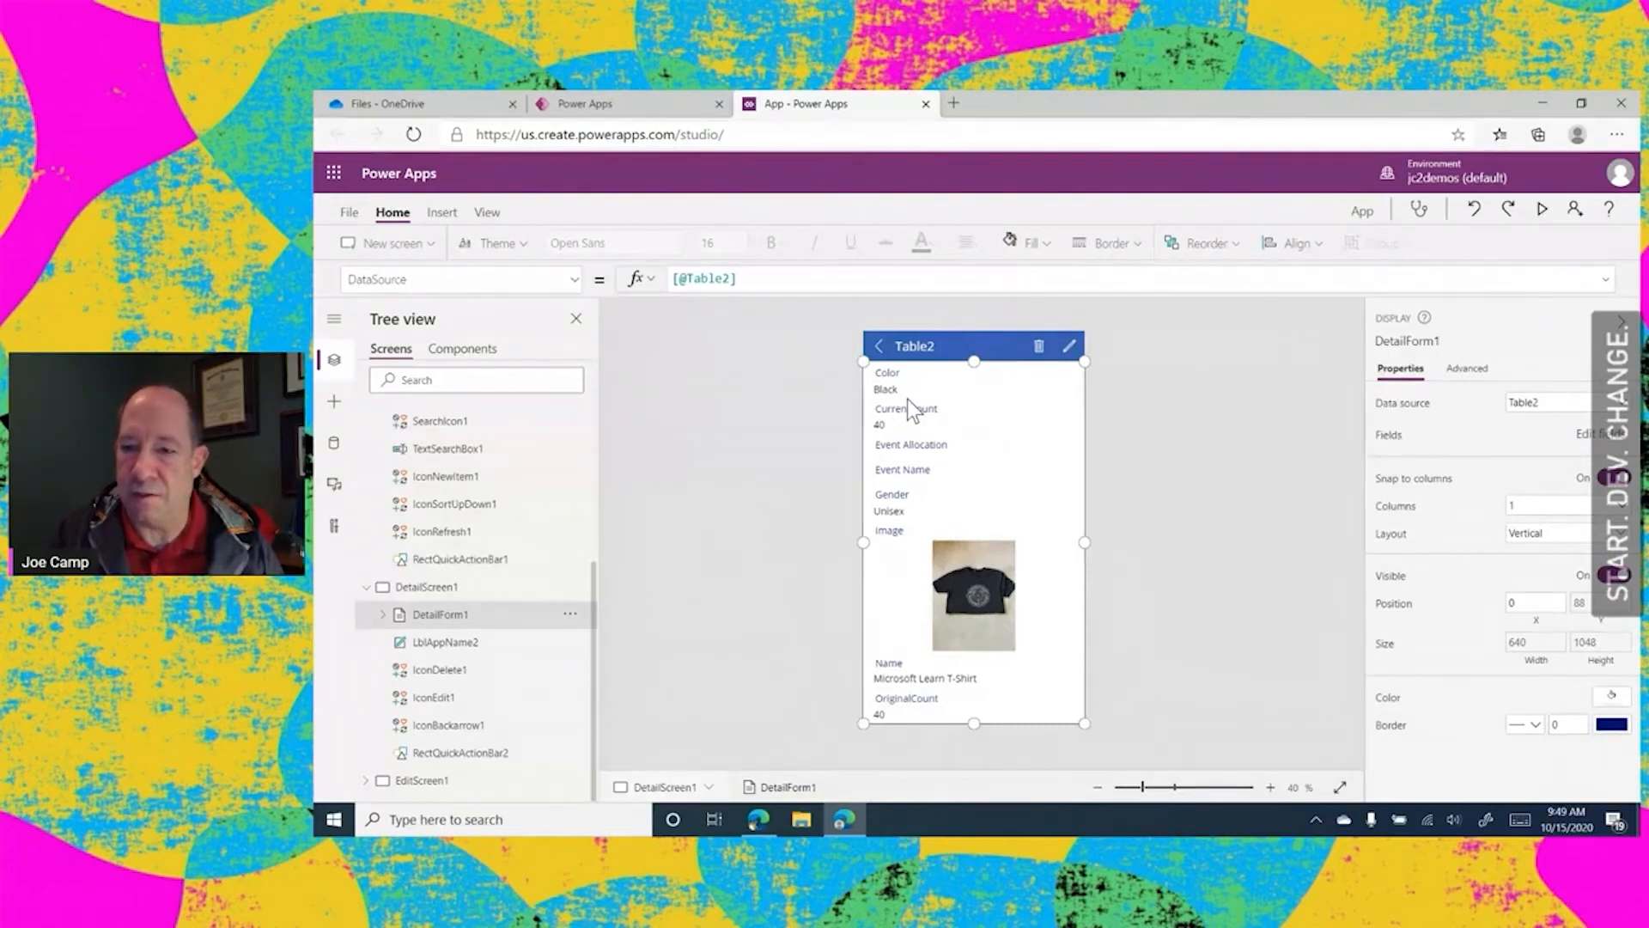
{"action": "left_click", "coordinate": [1602, 437]}
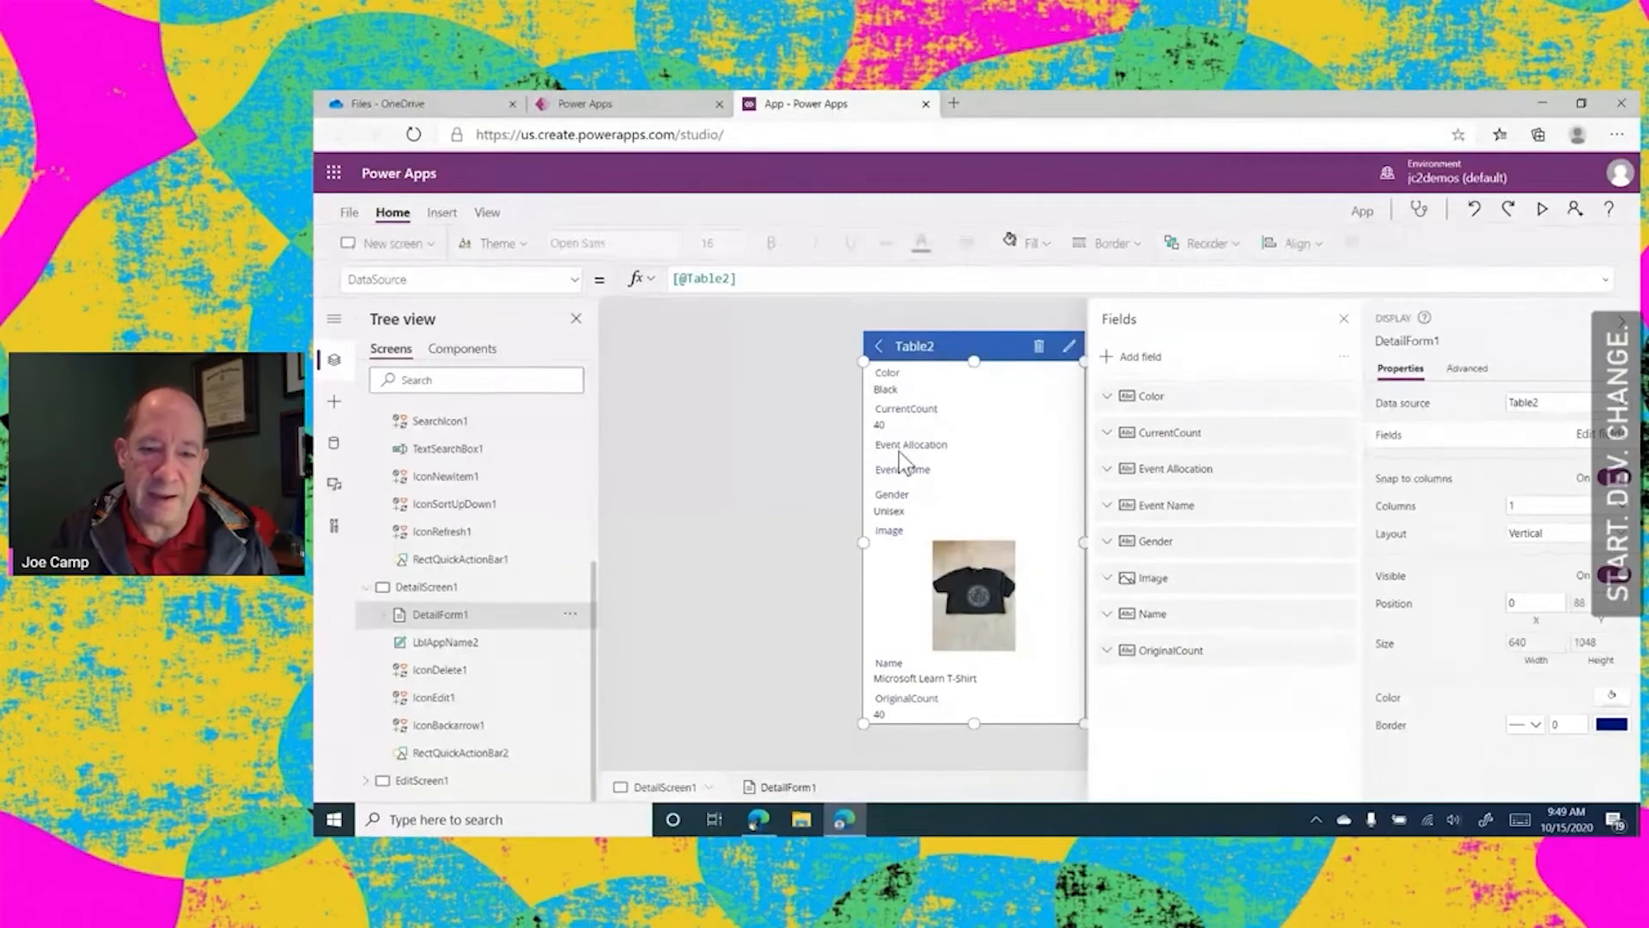
{"action": "left_click", "coordinate": [1107, 359]}
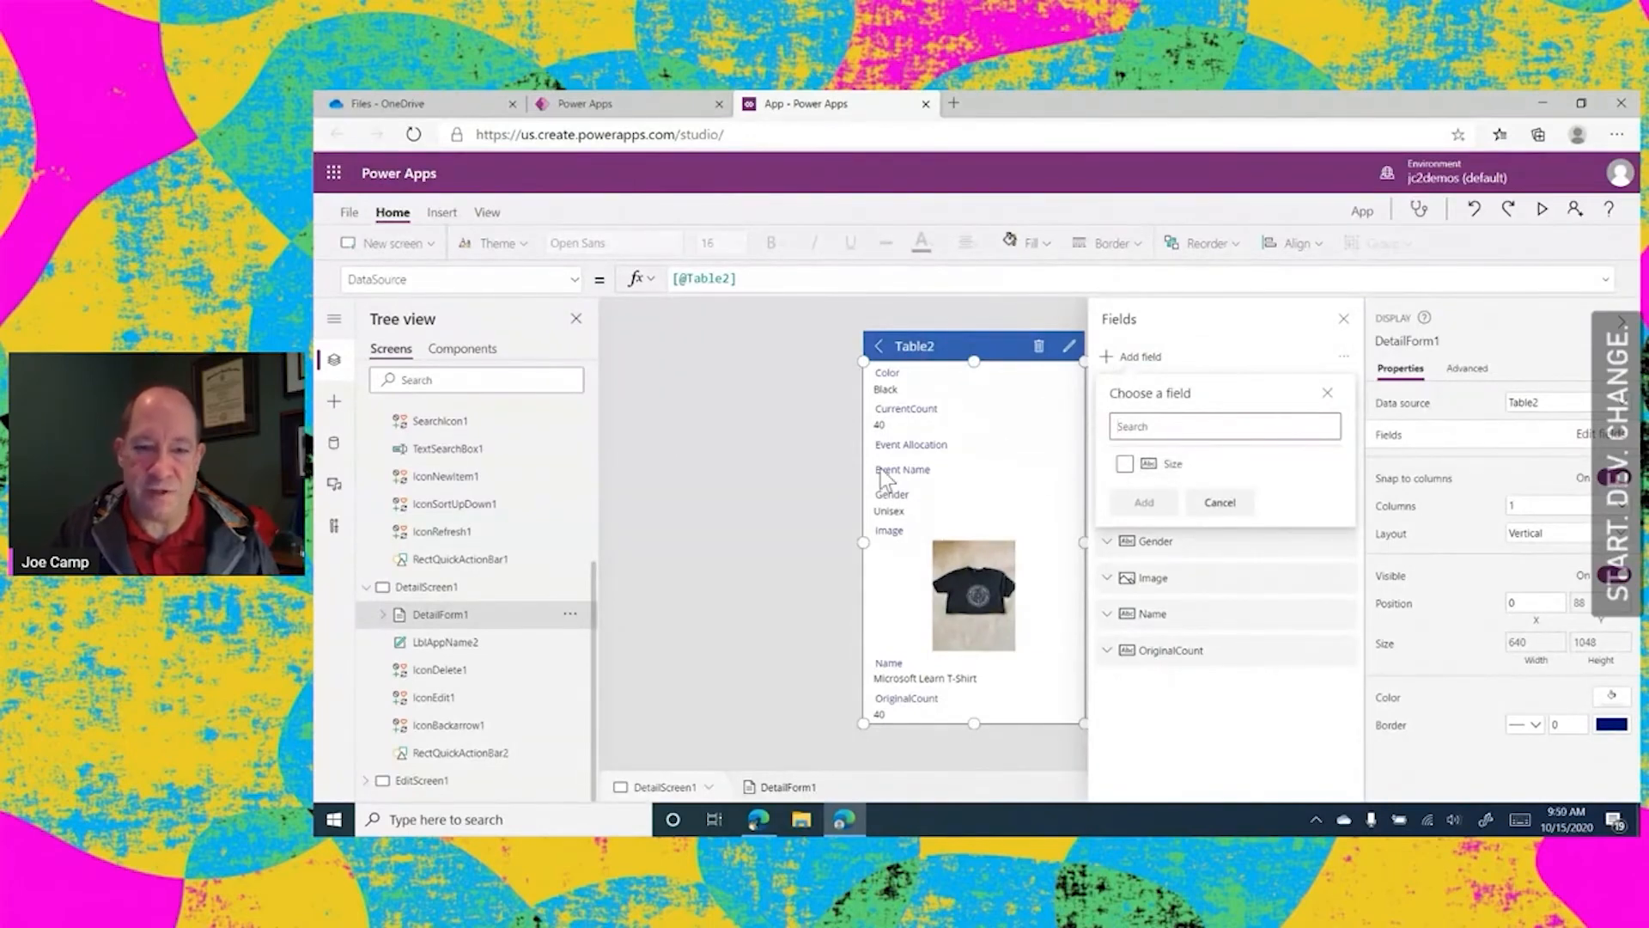
{"action": "left_click", "coordinate": [1124, 463]}
{"action": "left_click", "coordinate": [1138, 507]}
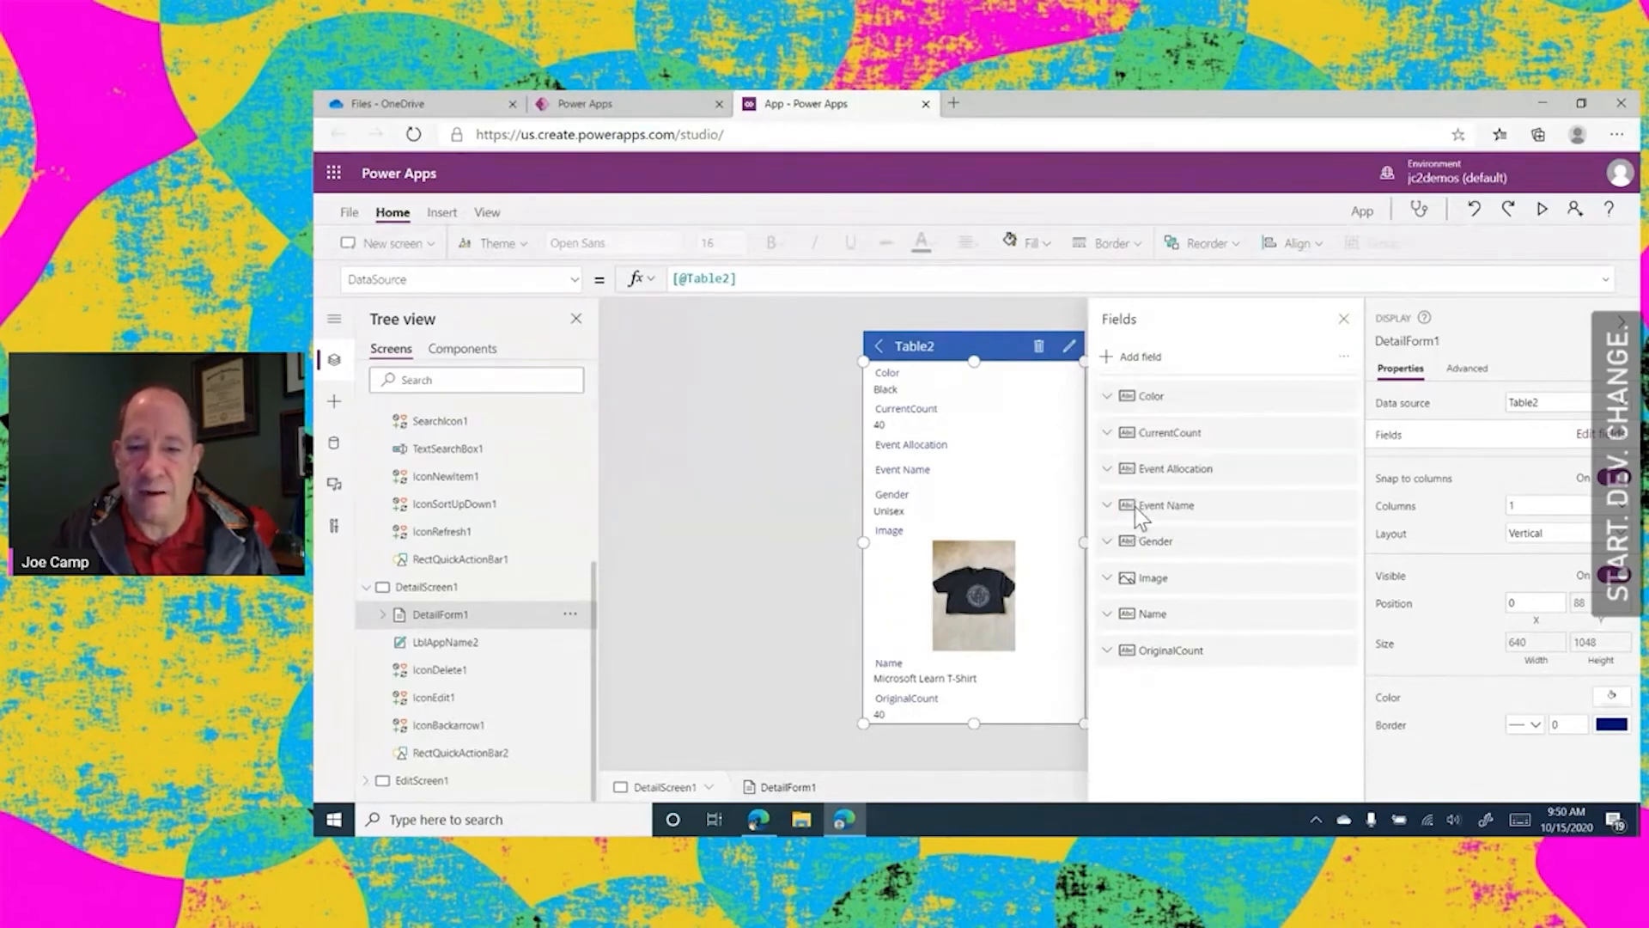
{"action": "left_click", "coordinate": [1209, 700]}
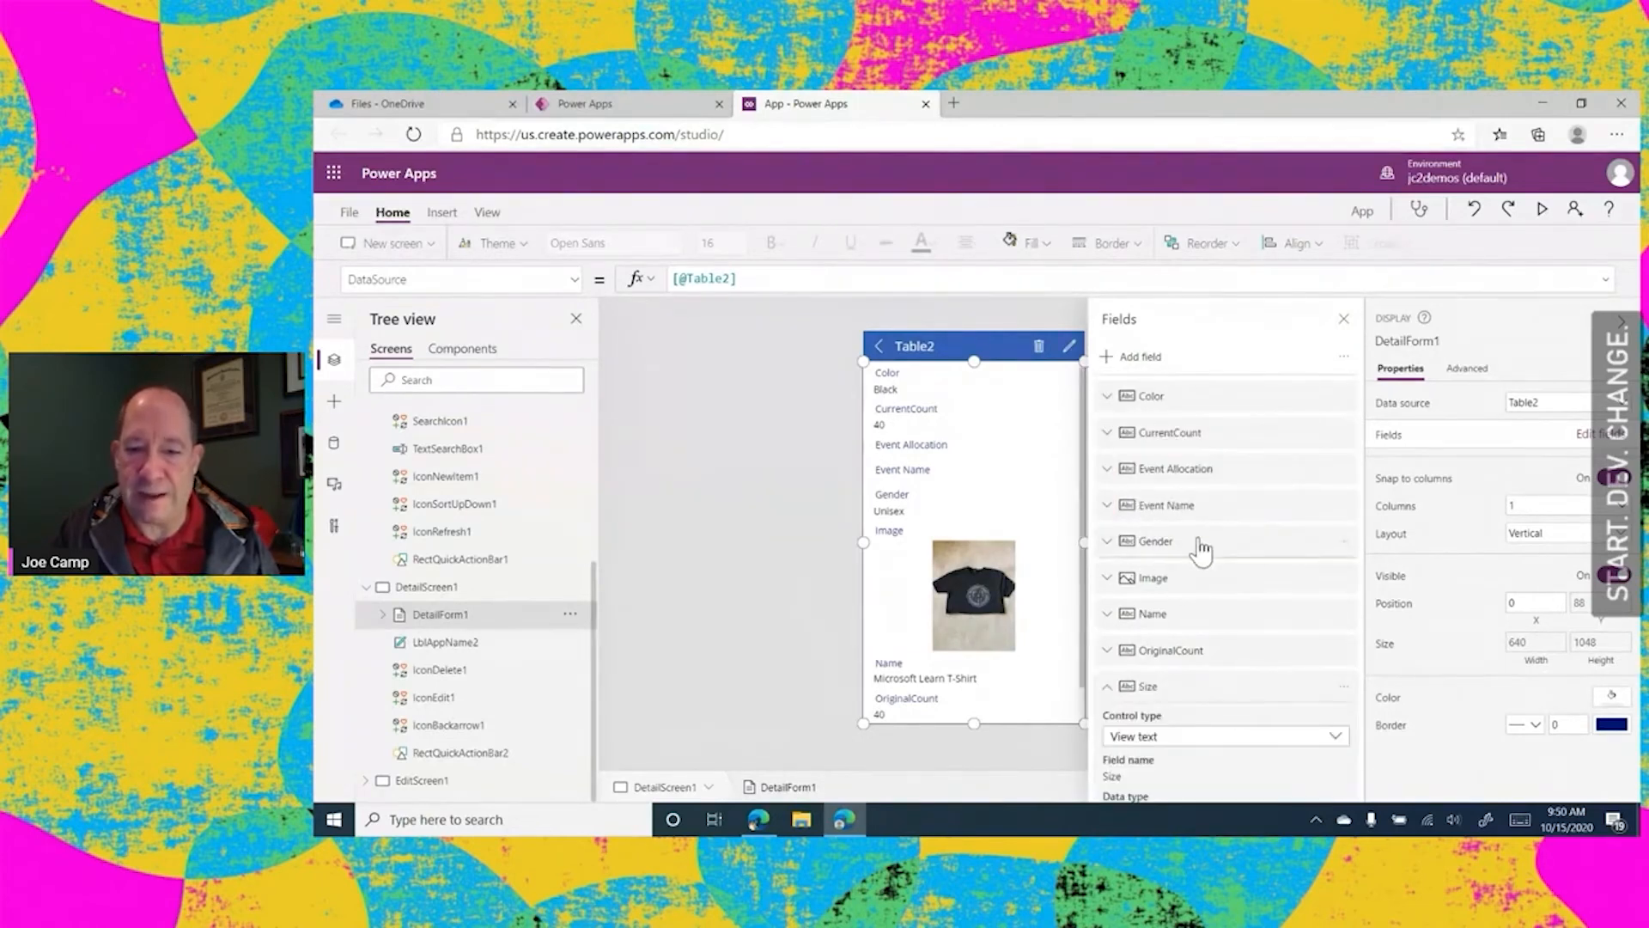
{"action": "left_click", "coordinate": [1107, 689]}
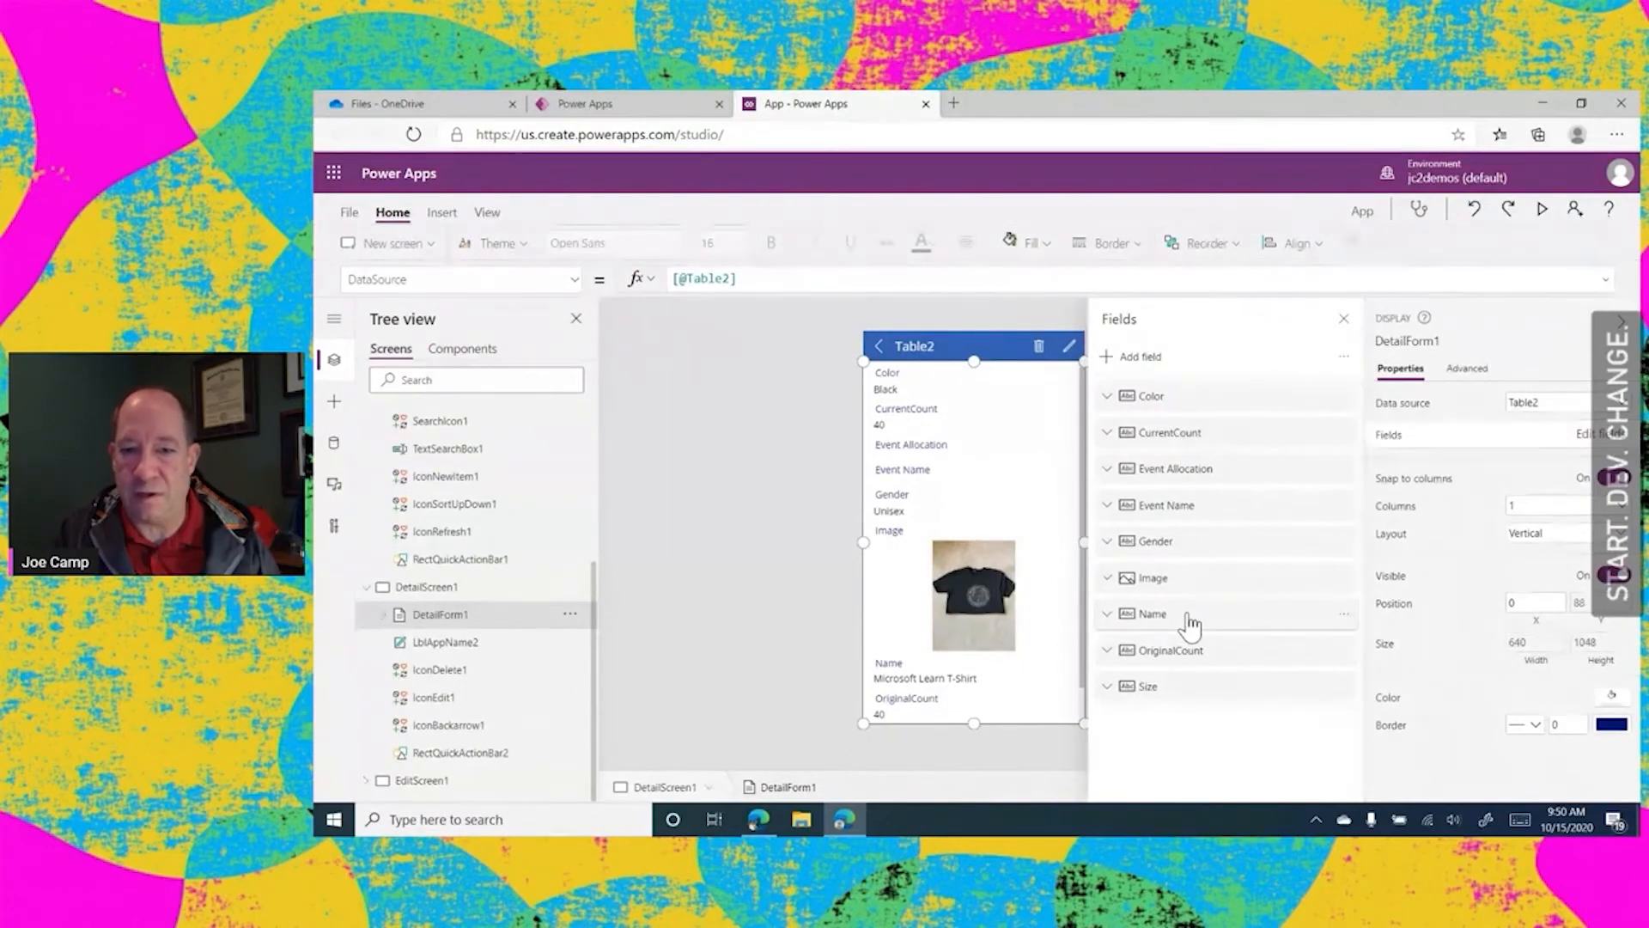
Reorder the detail form's fields to Name, OriginalCount, CurrentCount, Event Allocation, Event Name, Color, Gender, Size, Image
{"action": "left_click_drag", "start_coordinate": [1185, 625], "coordinate": [1216, 395]}
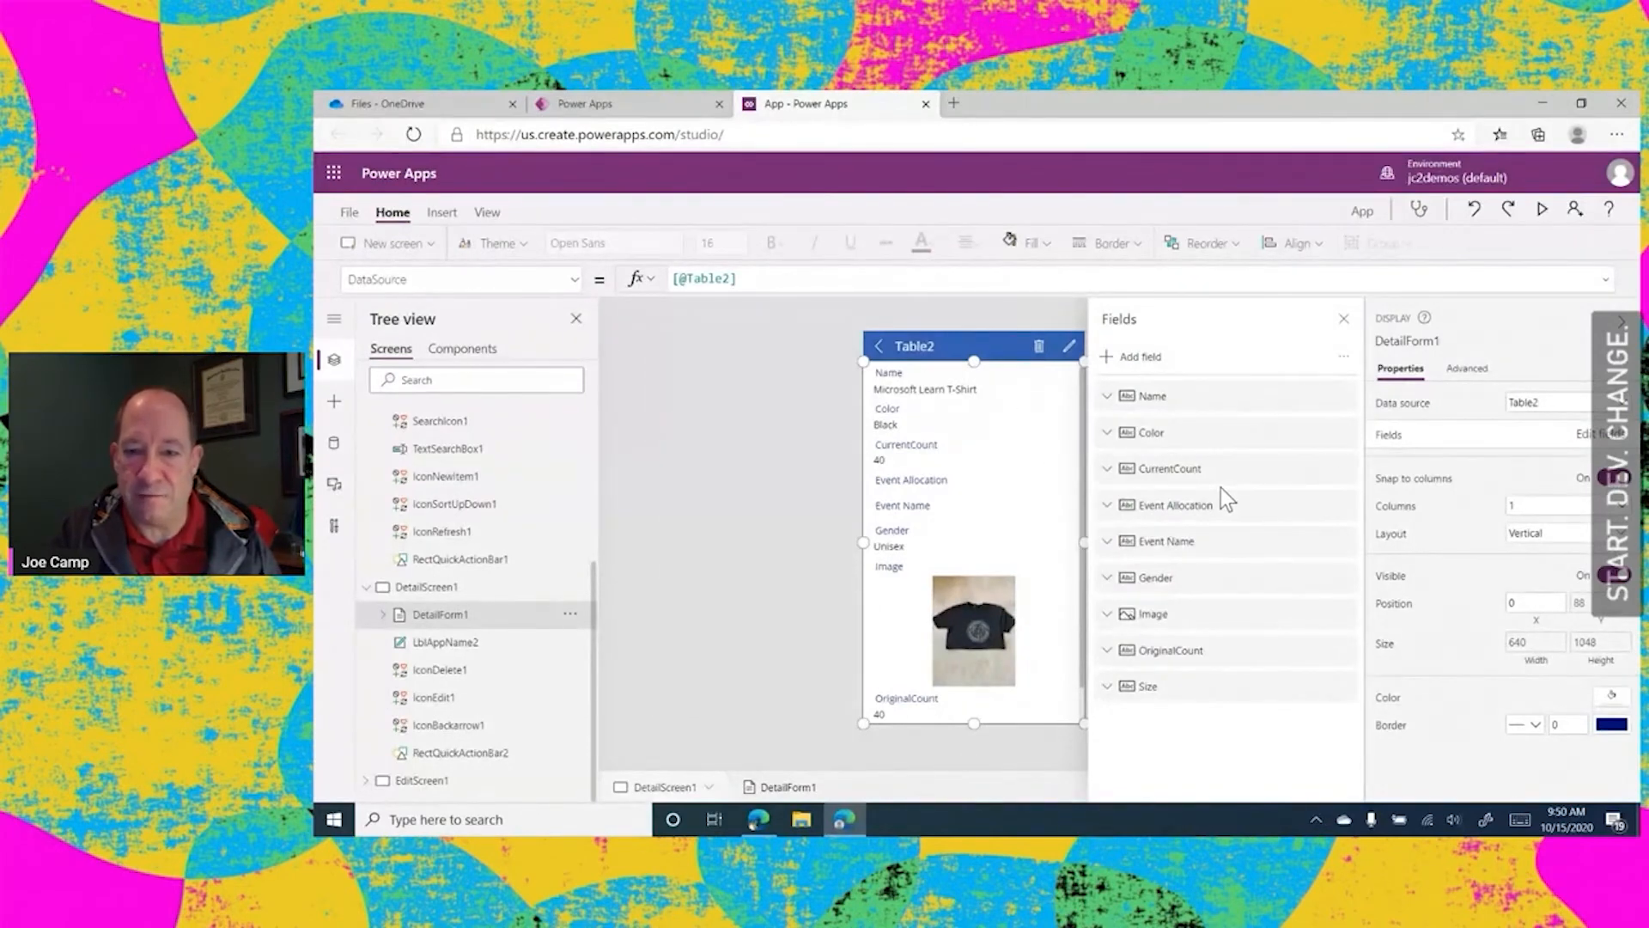
{"action": "left_click_drag", "start_coordinate": [1180, 662], "coordinate": [1198, 431]}
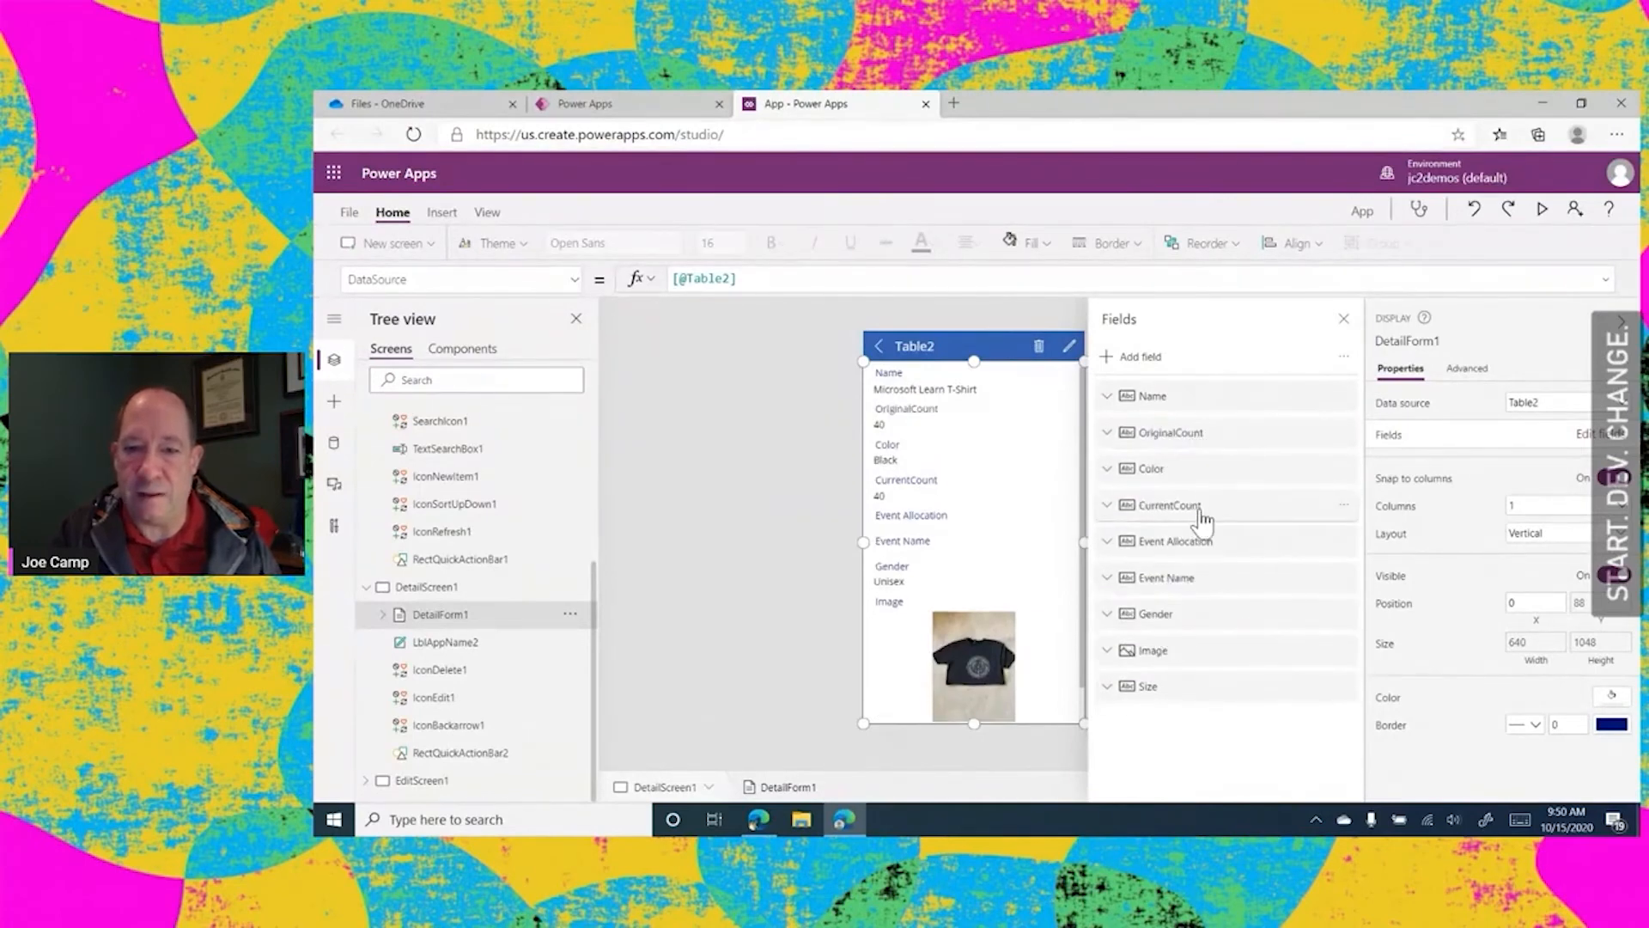
{"action": "left_click_drag", "start_coordinate": [1196, 511], "coordinate": [1197, 471]}
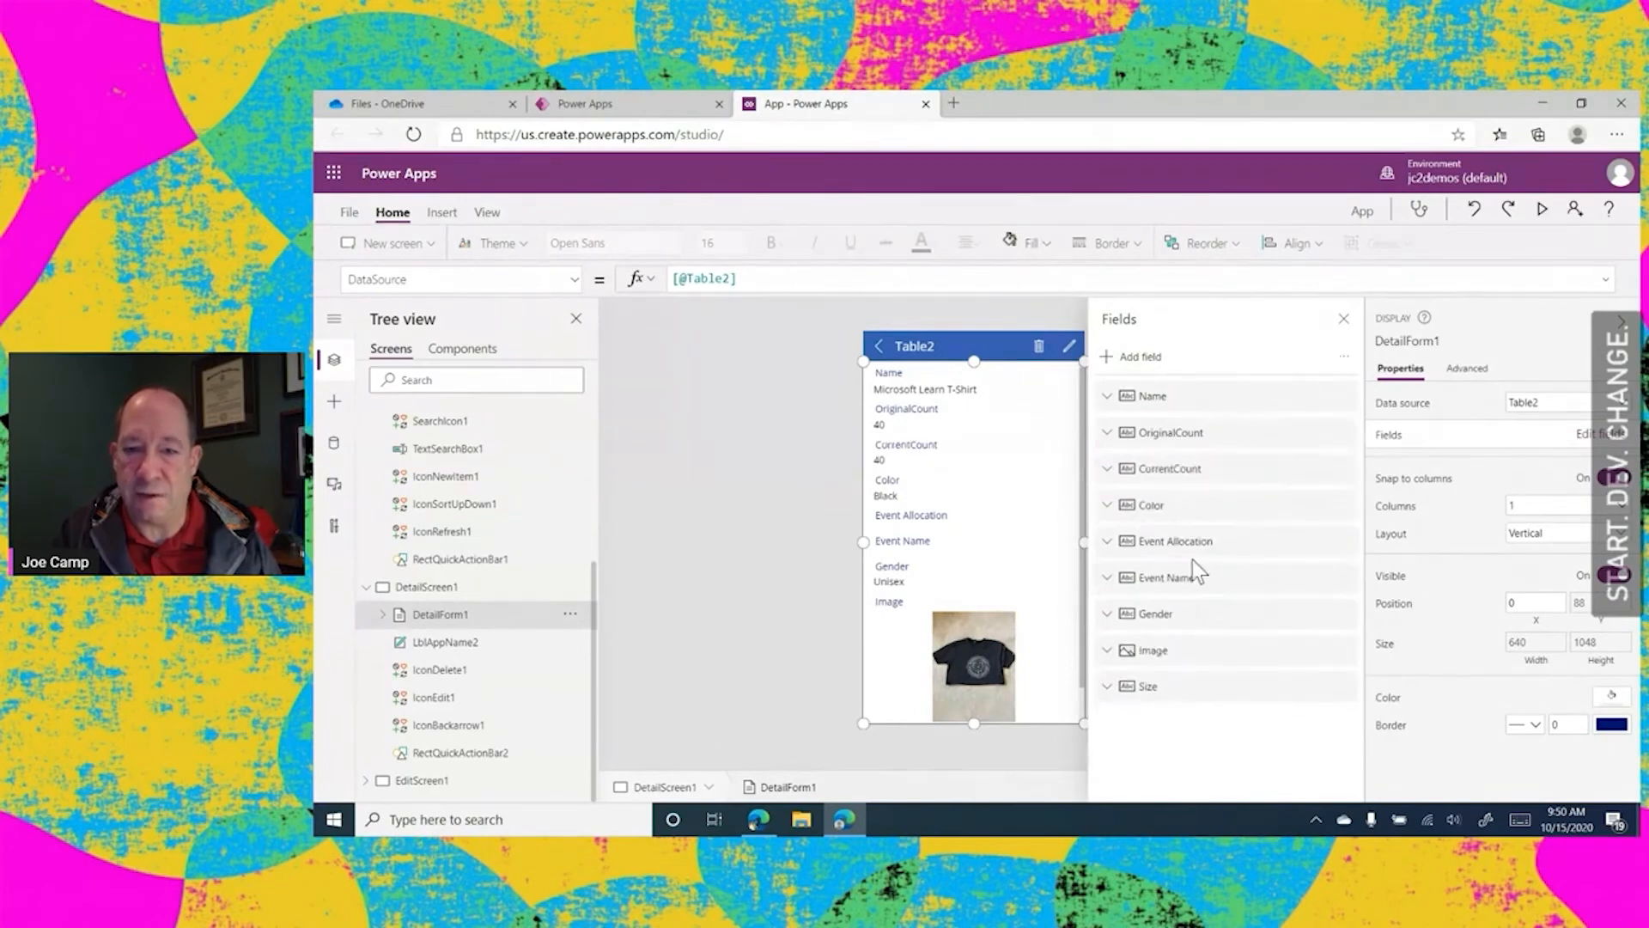
{"action": "left_click_drag", "start_coordinate": [1196, 549], "coordinate": [1199, 495]}
{"action": "left_click_drag", "start_coordinate": [1173, 591], "coordinate": [1186, 526]}
{"action": "left_click_drag", "start_coordinate": [1165, 644], "coordinate": [1166, 721]}
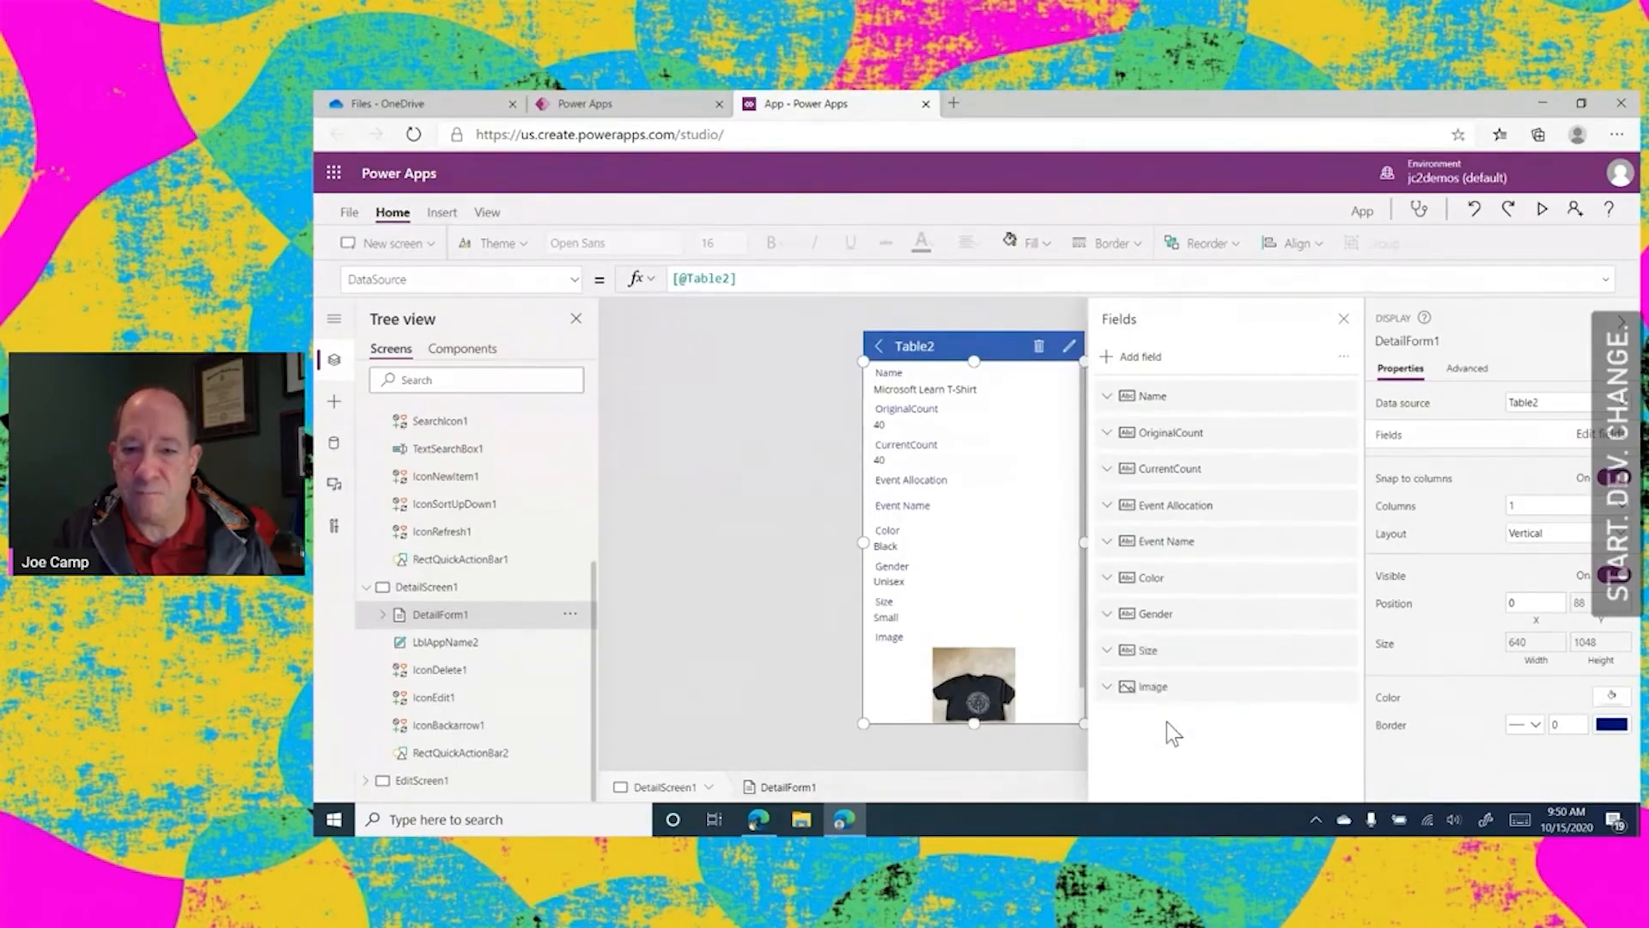
{"action": "left_click", "coordinate": [690, 417]}
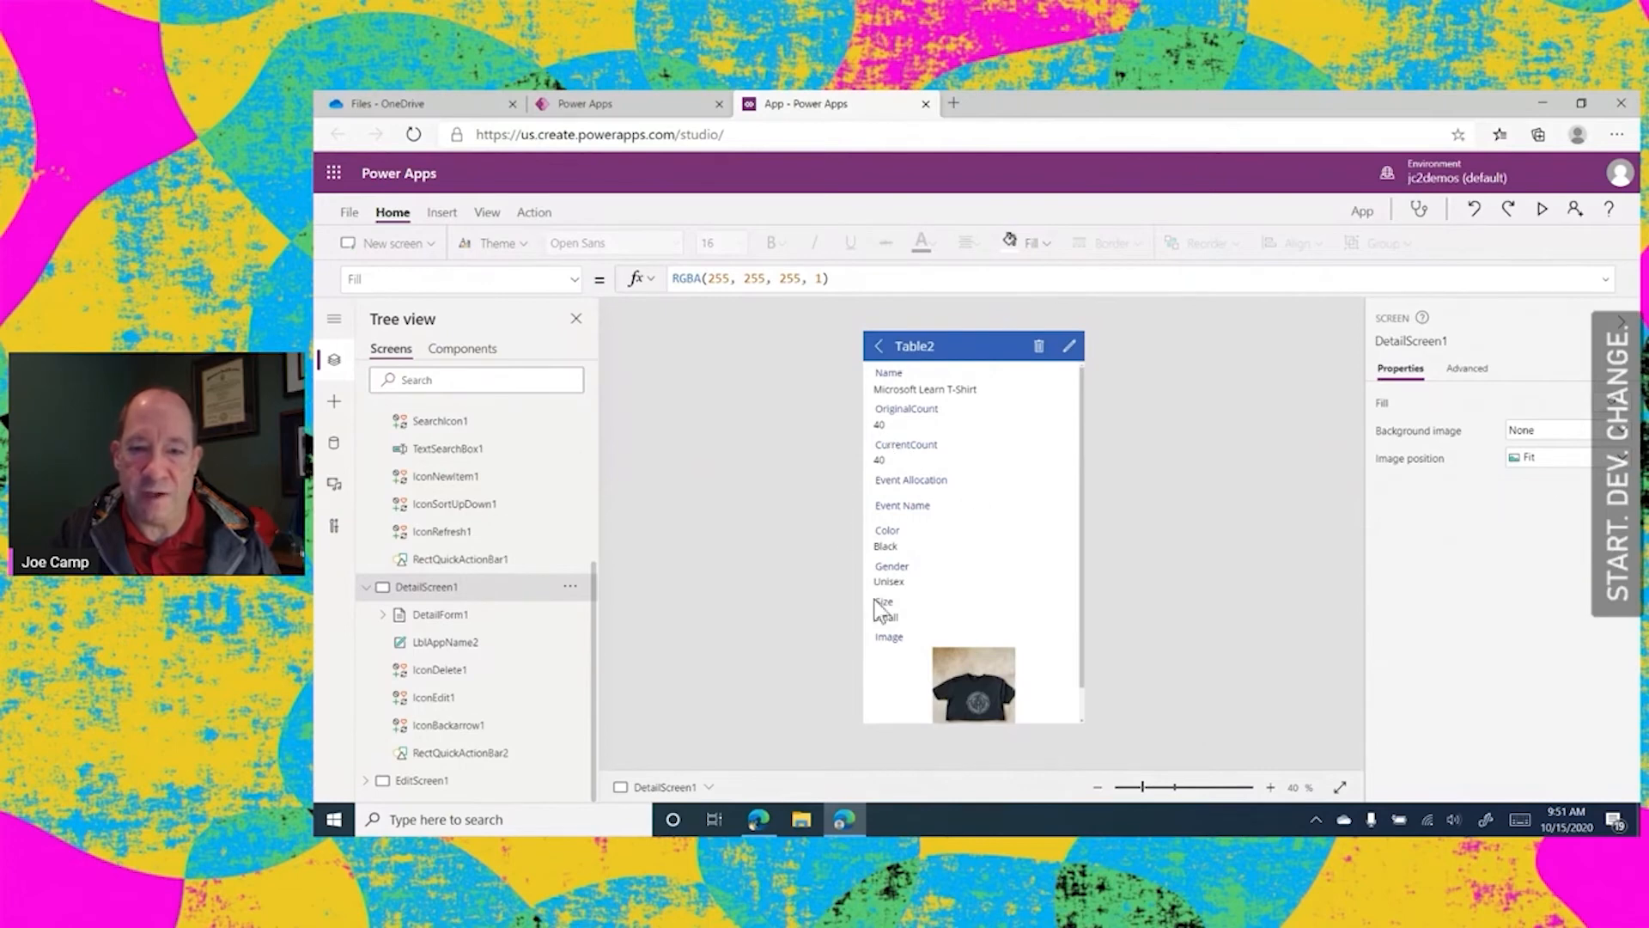
{"action": "left_click", "coordinate": [951, 567]}
{"action": "left_click", "coordinate": [1175, 497]}
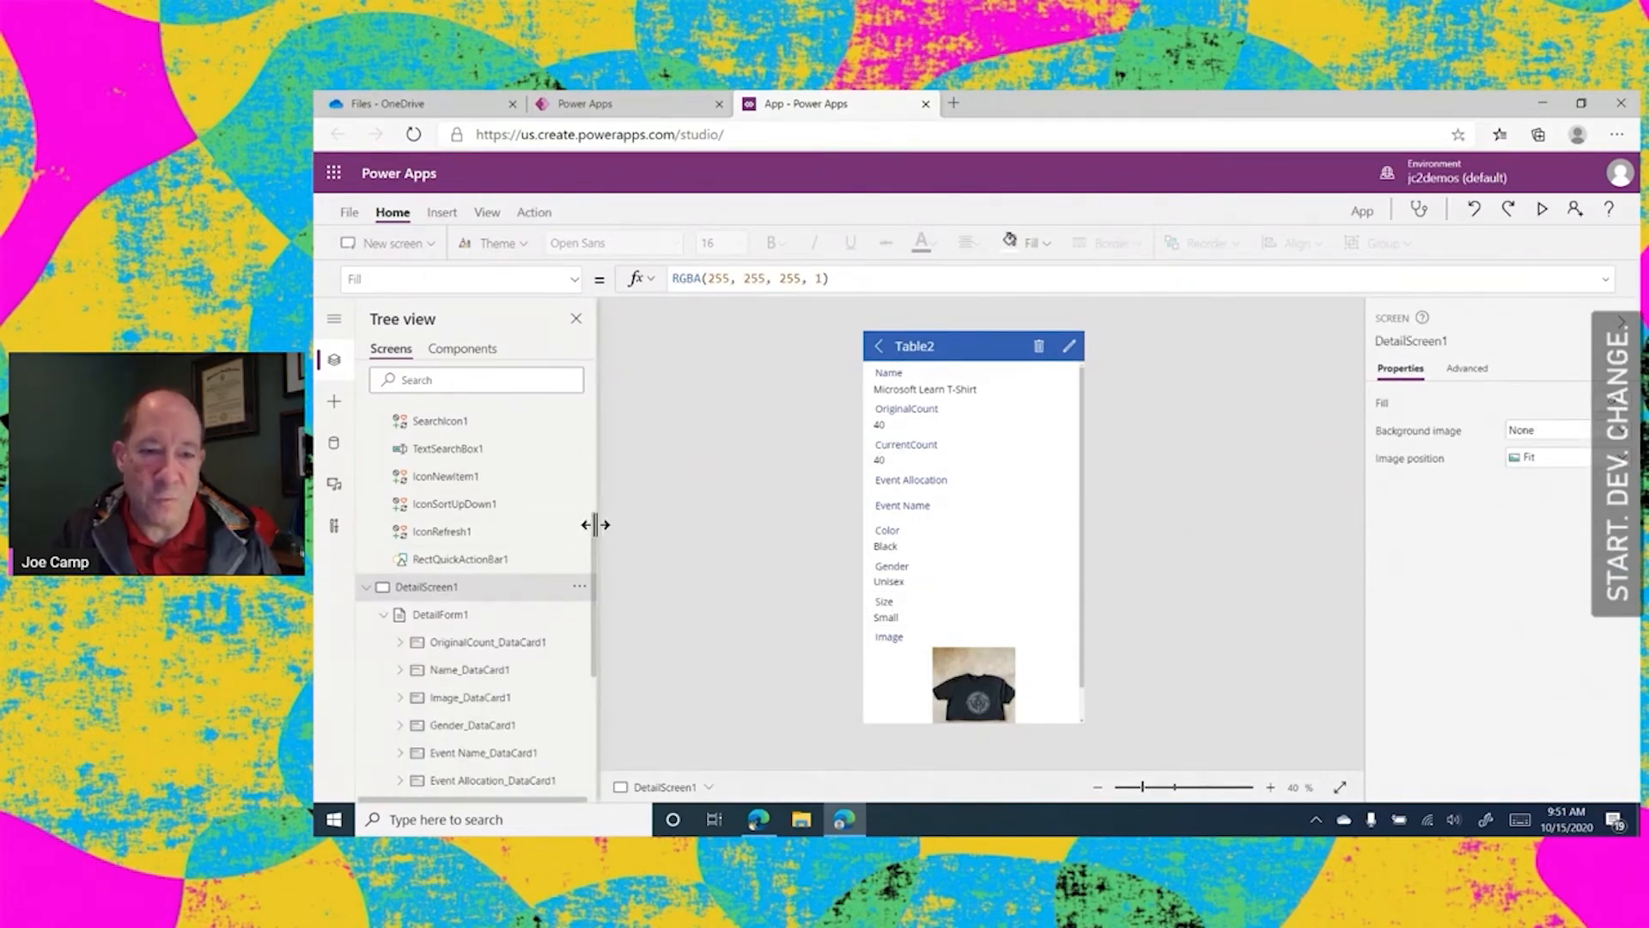
Add the Size field to EditForm1 on EditScreen1
{"action": "left_click_drag", "start_coordinate": [593, 538], "coordinate": [623, 670]}
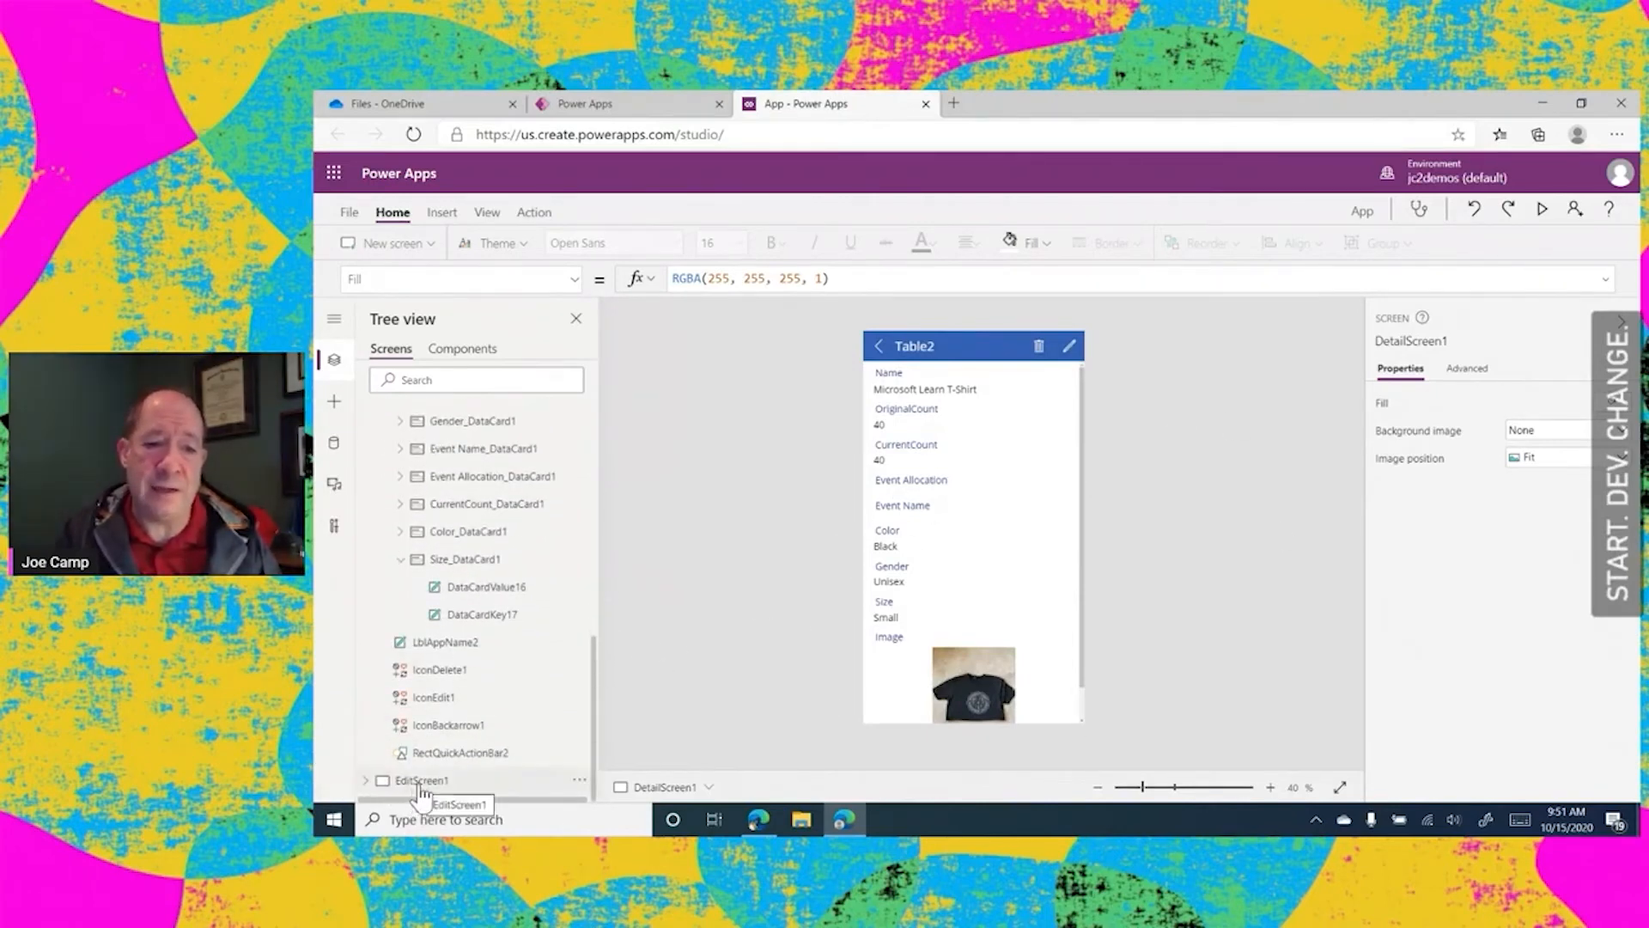
{"action": "left_click", "coordinate": [453, 781]}
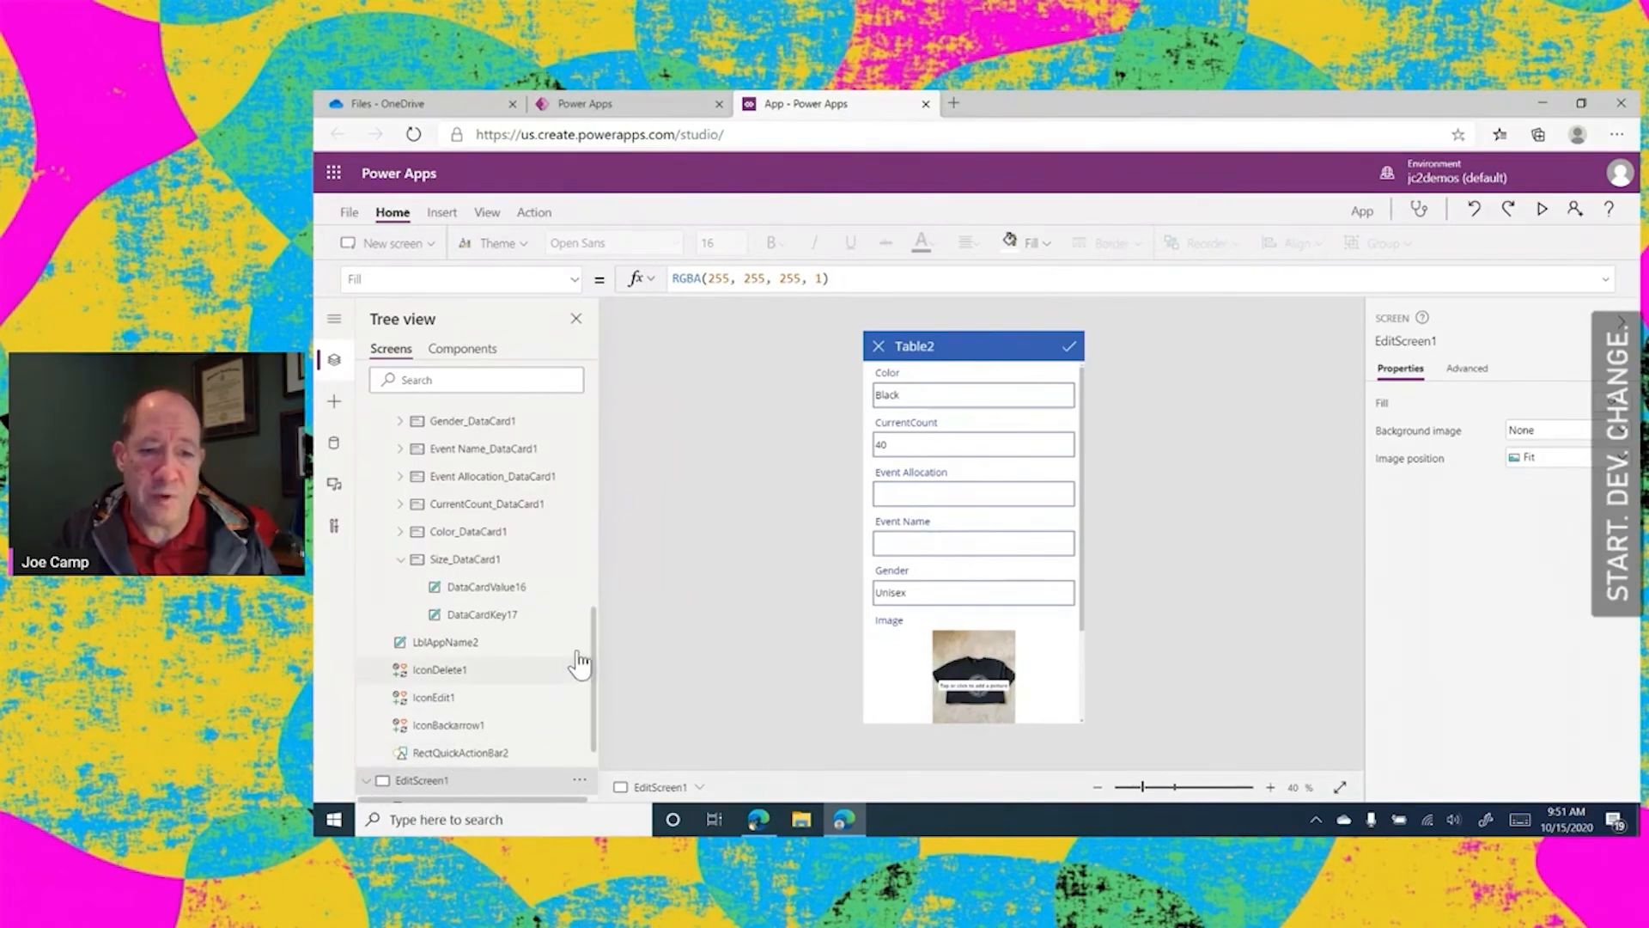
{"action": "left_click_drag", "start_coordinate": [597, 634], "coordinate": [596, 699]}
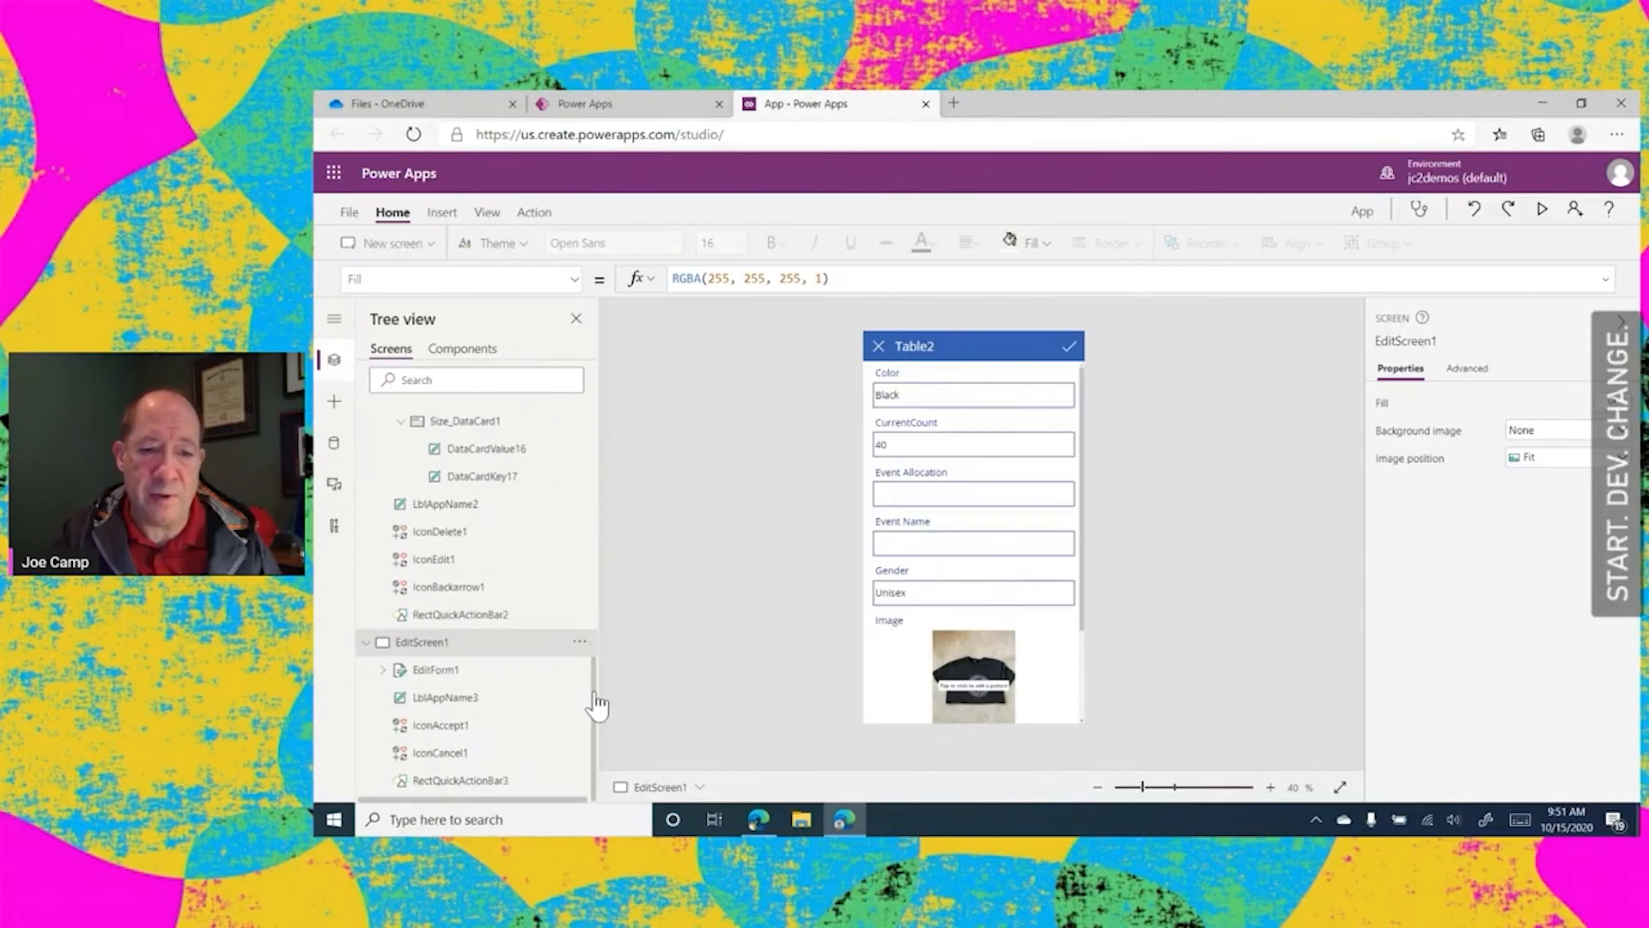
{"action": "left_click", "coordinate": [423, 676]}
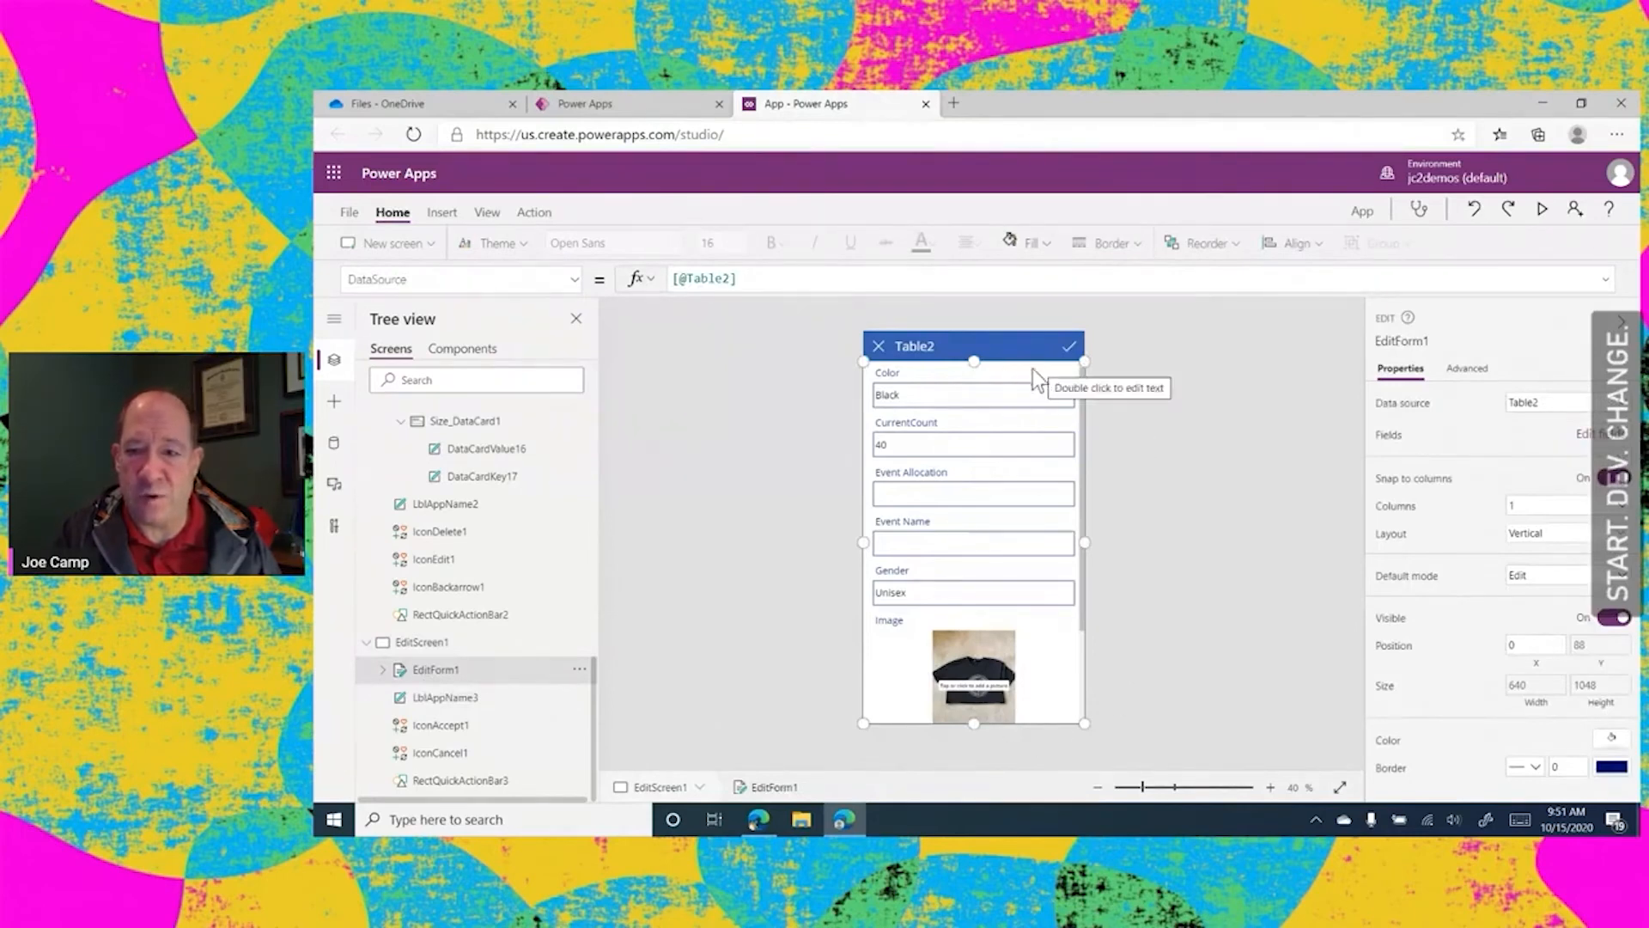
{"action": "left_click", "coordinate": [1595, 436]}
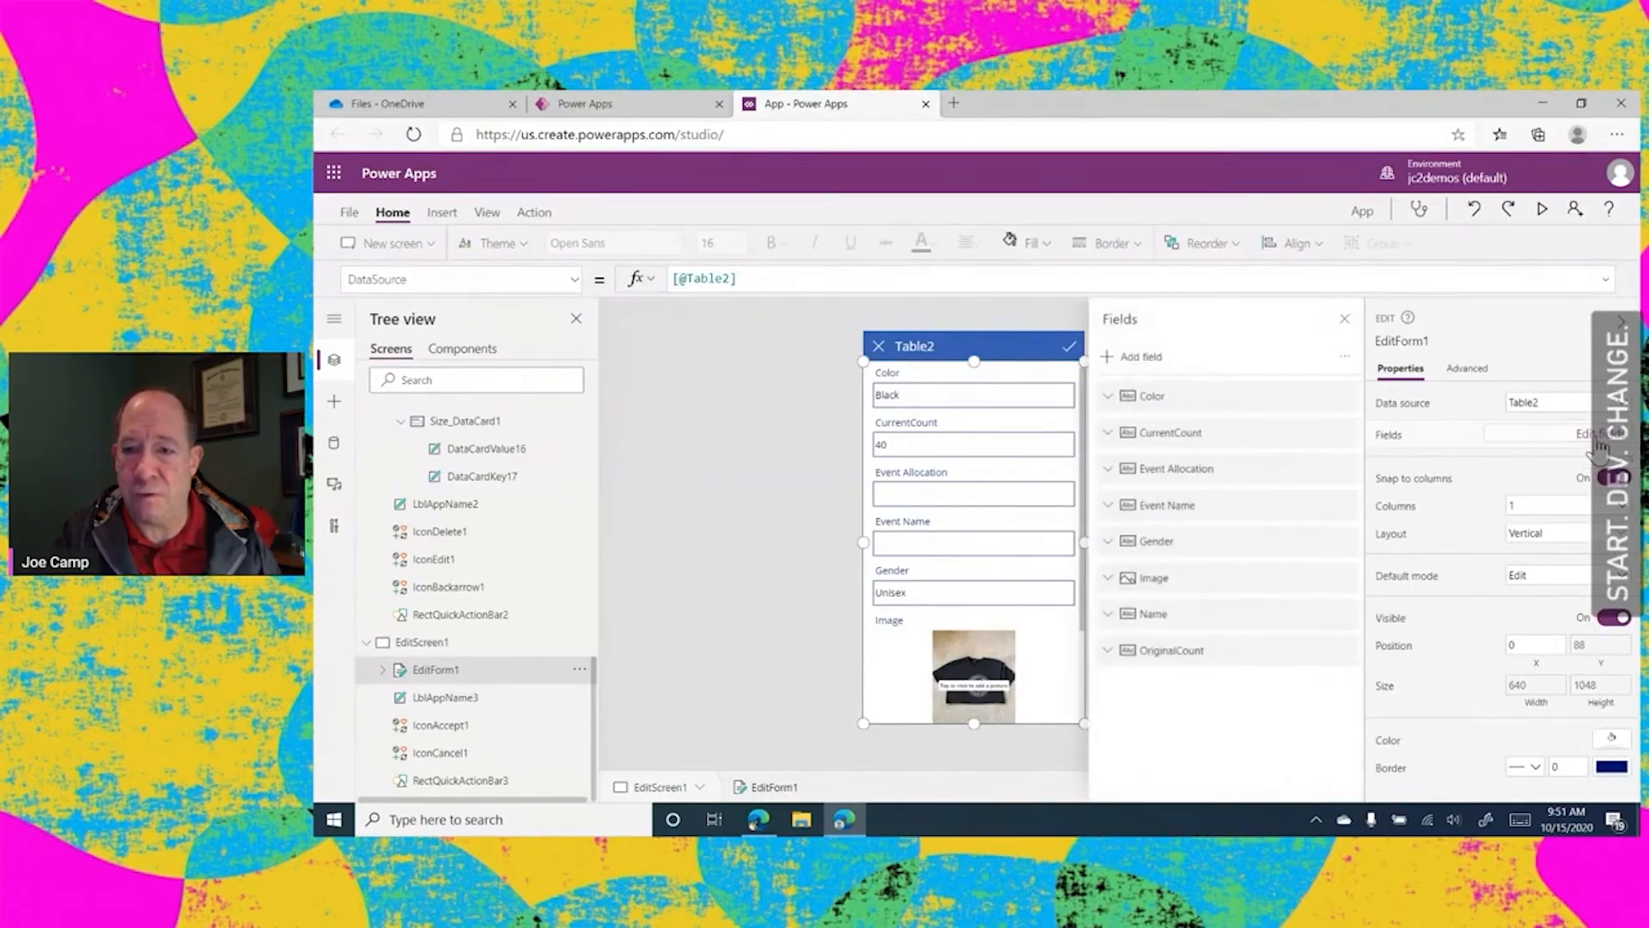
{"action": "left_click", "coordinate": [1107, 359]}
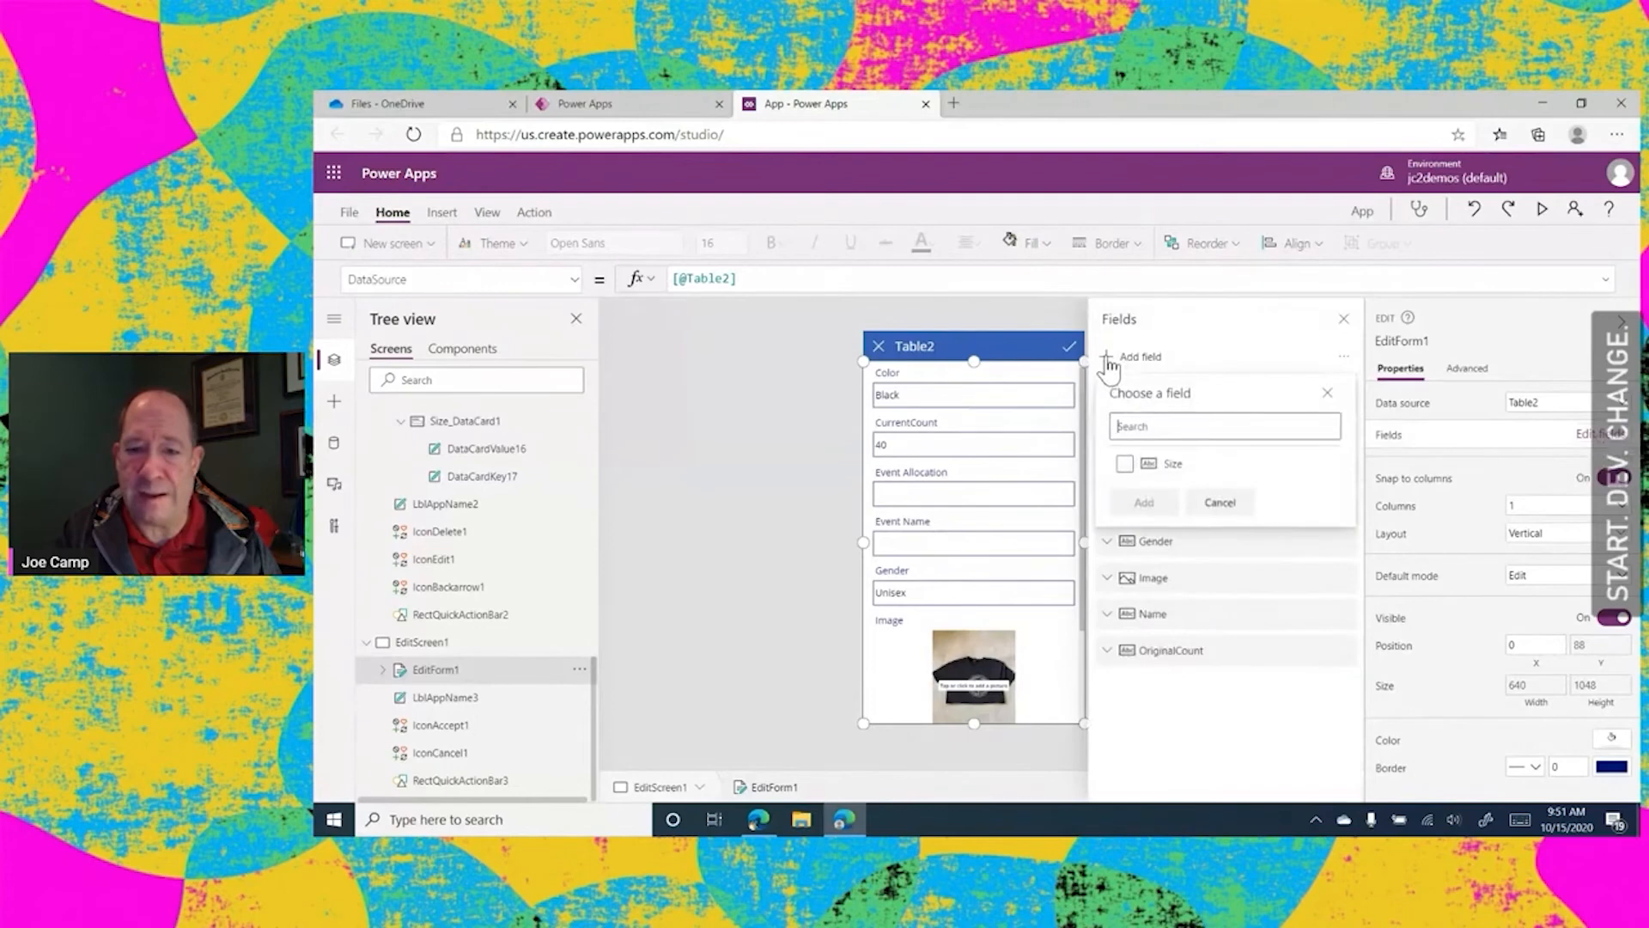
{"action": "left_click", "coordinate": [1126, 468]}
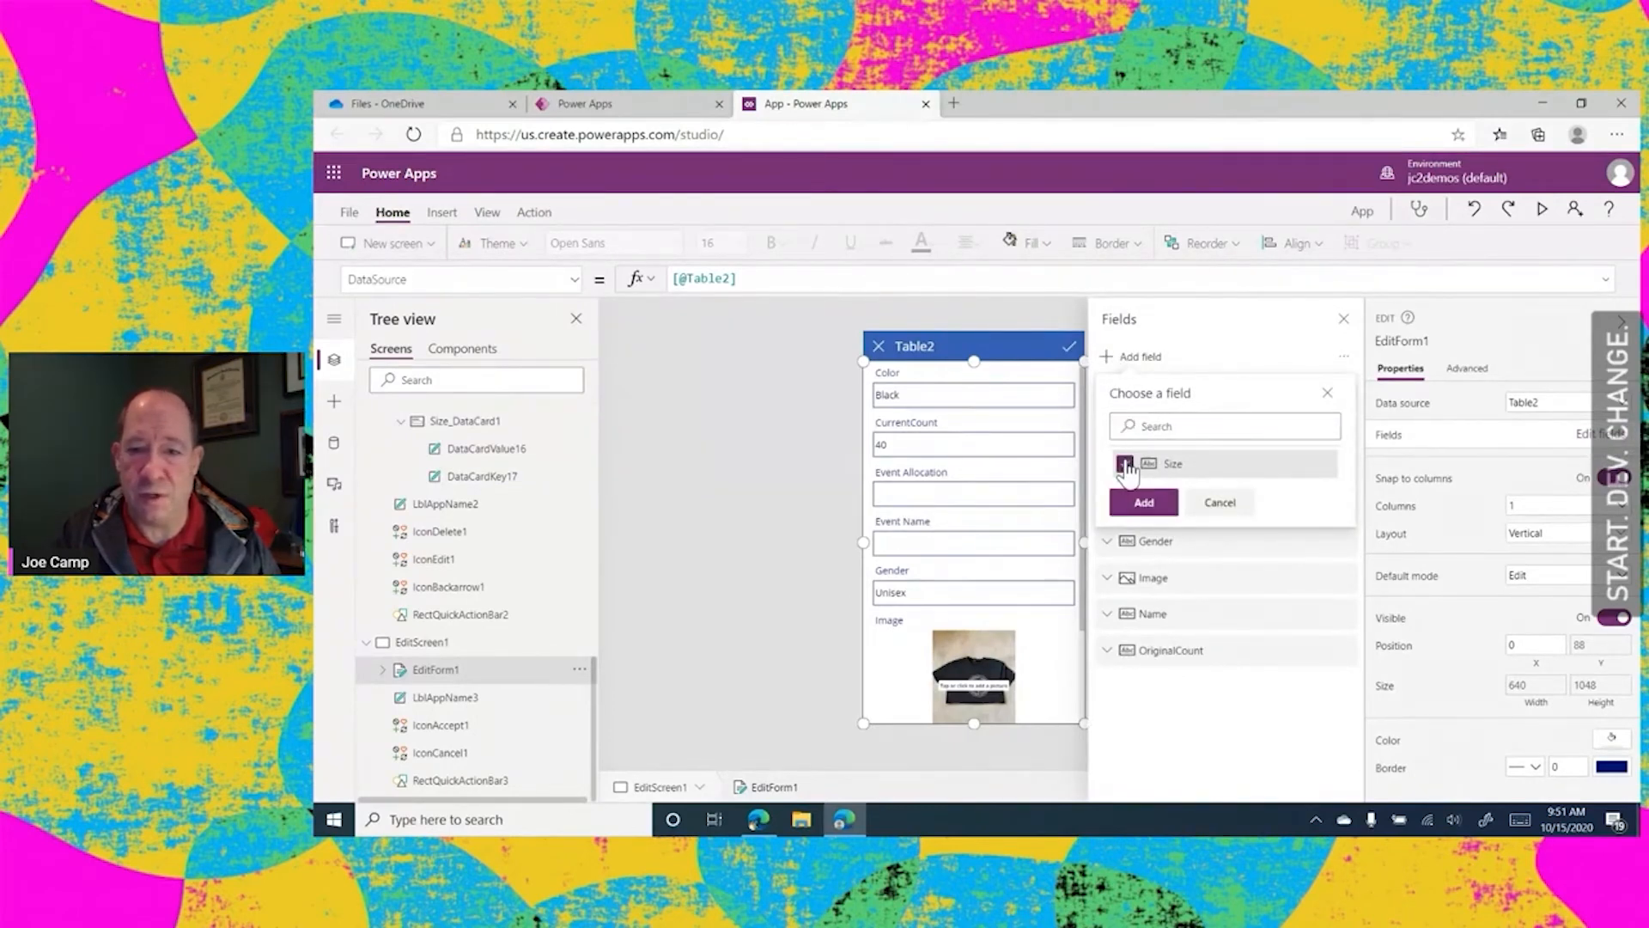
{"action": "left_click", "coordinate": [1143, 502]}
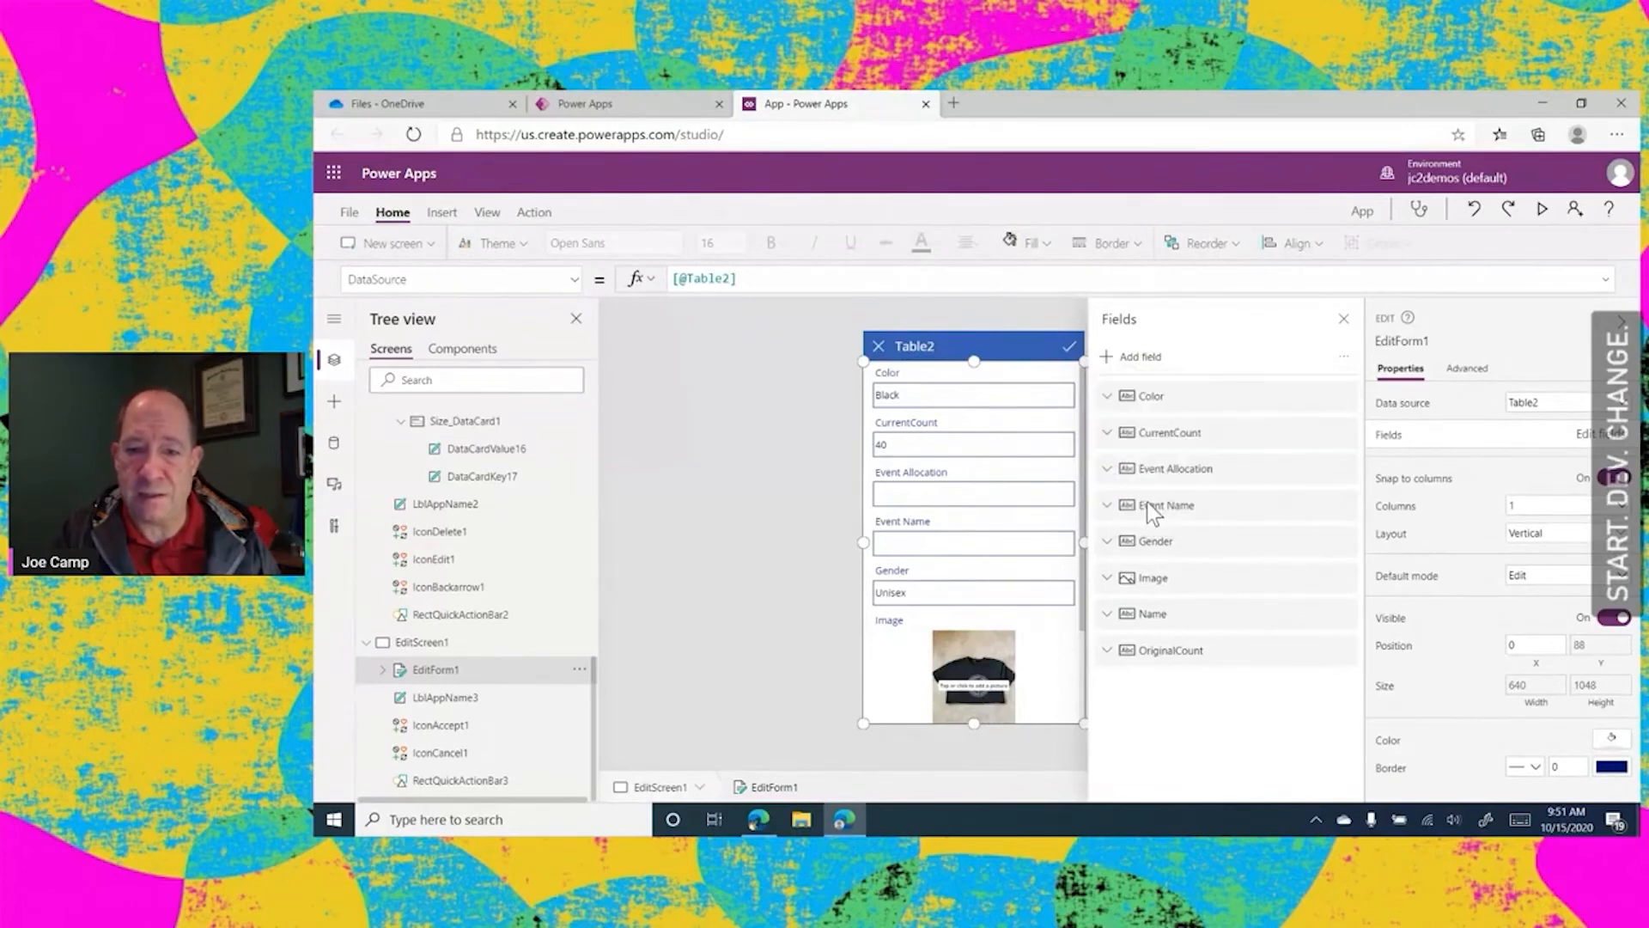
{"action": "left_click", "coordinate": [1107, 688]}
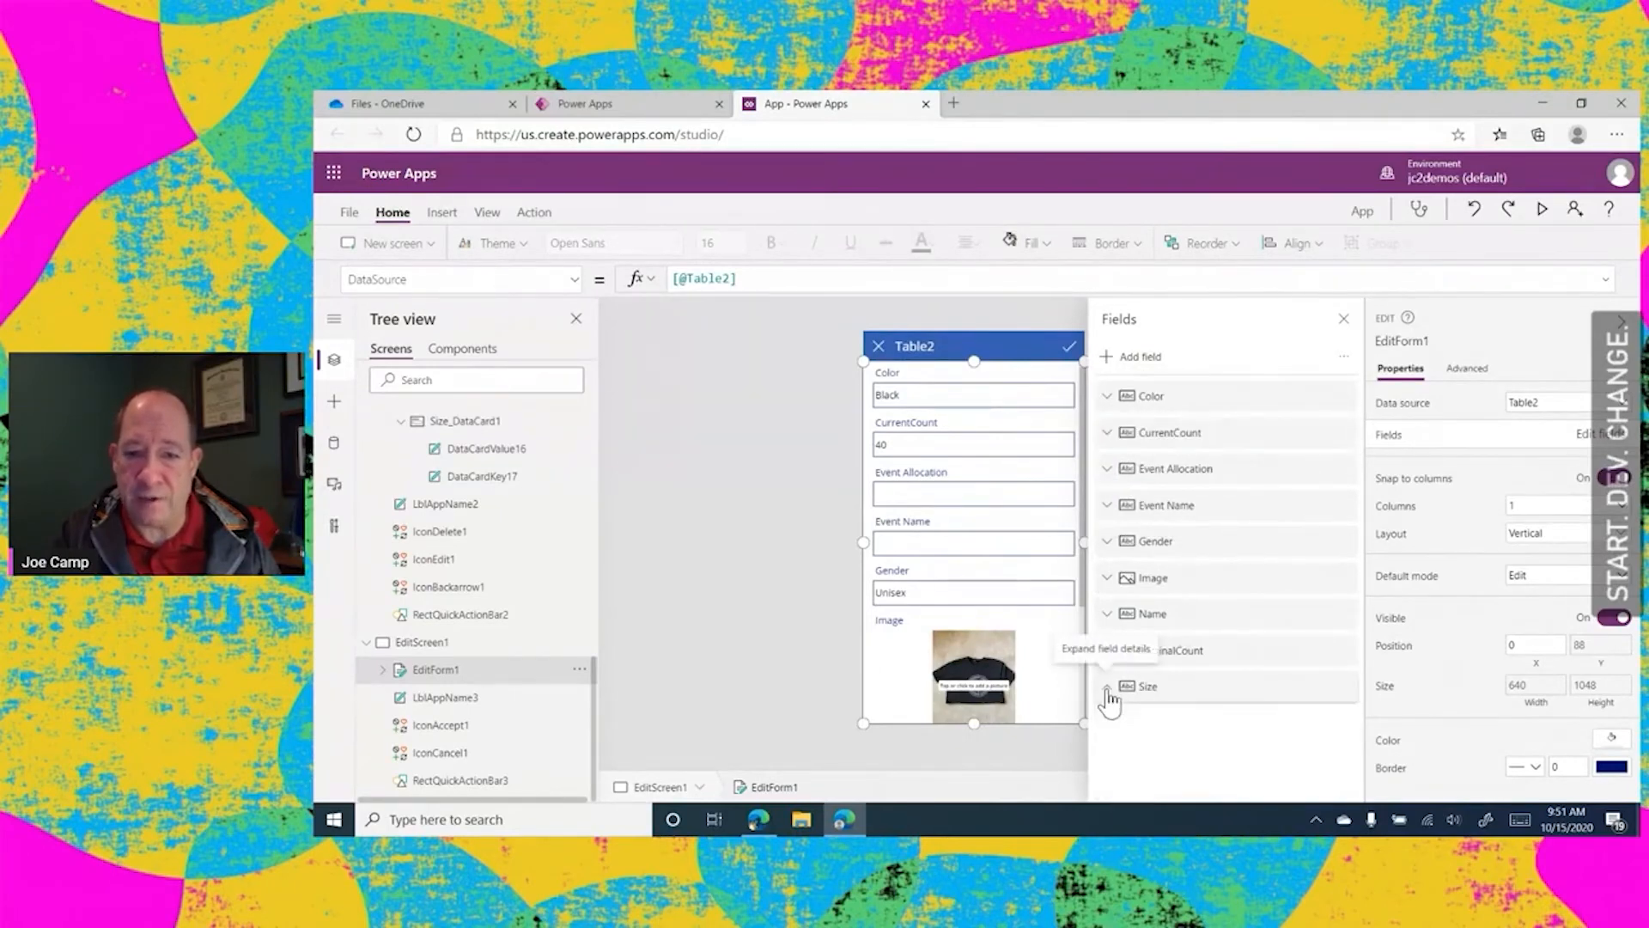
Arrange the edit form's fields as Name, OriginalCount, CurrentCount, Event Allocation, Event Name, Color, Gender, Size, Image
{"action": "left_click_drag", "start_coordinate": [1169, 618], "coordinate": [1166, 380]}
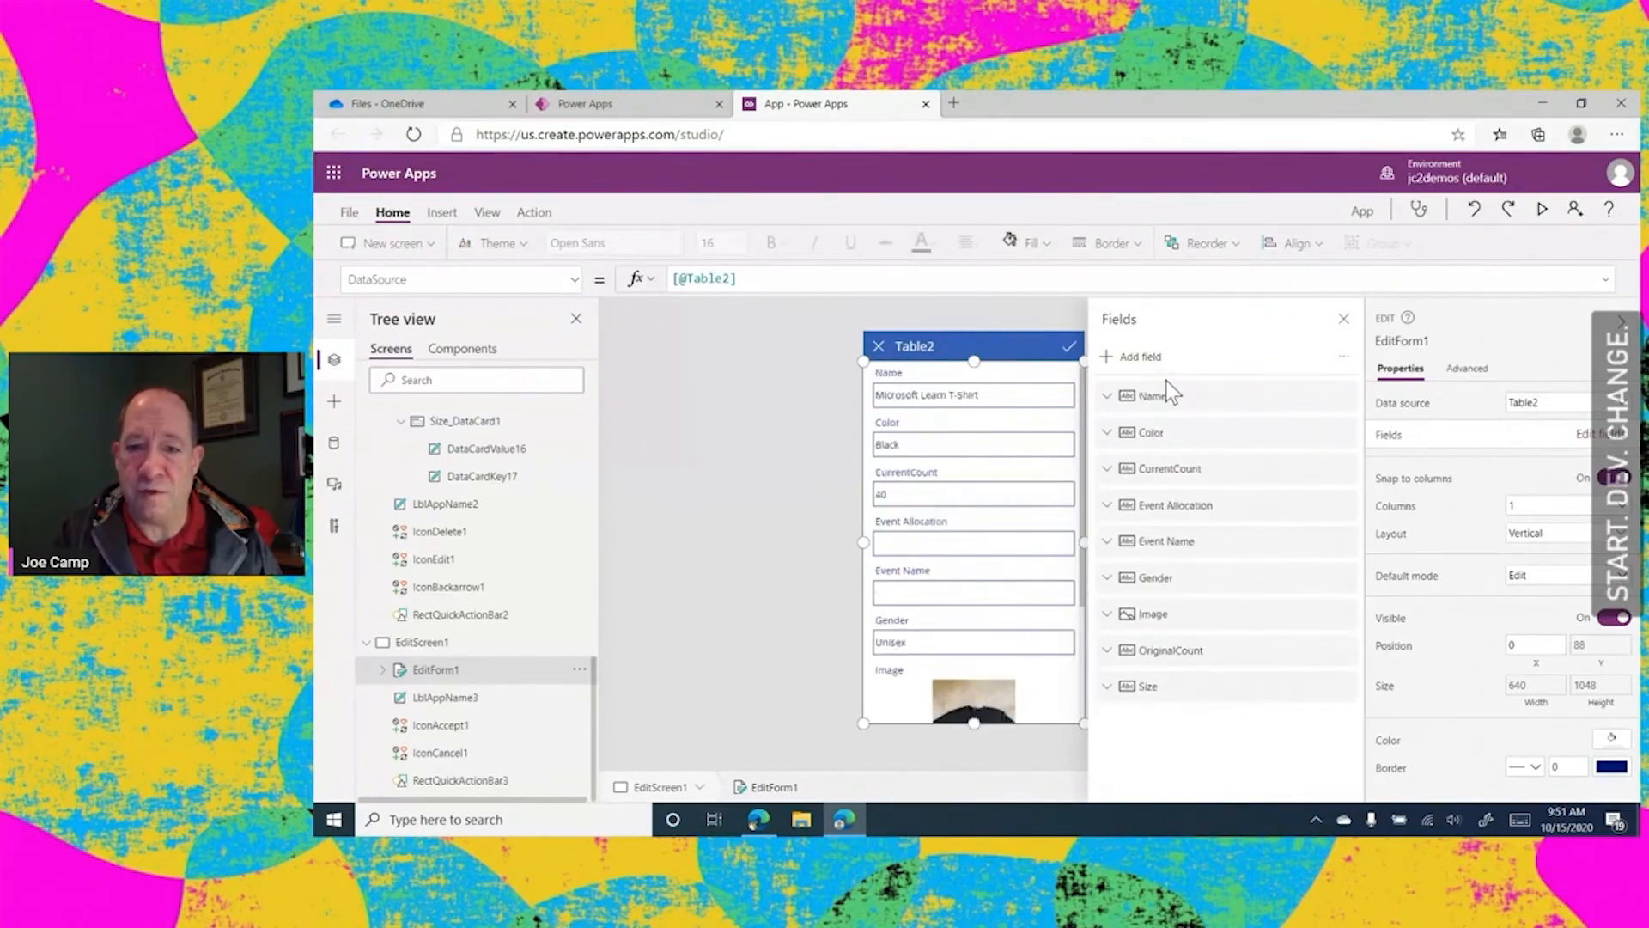
{"action": "left_click_drag", "start_coordinate": [1183, 657], "coordinate": [1182, 430]}
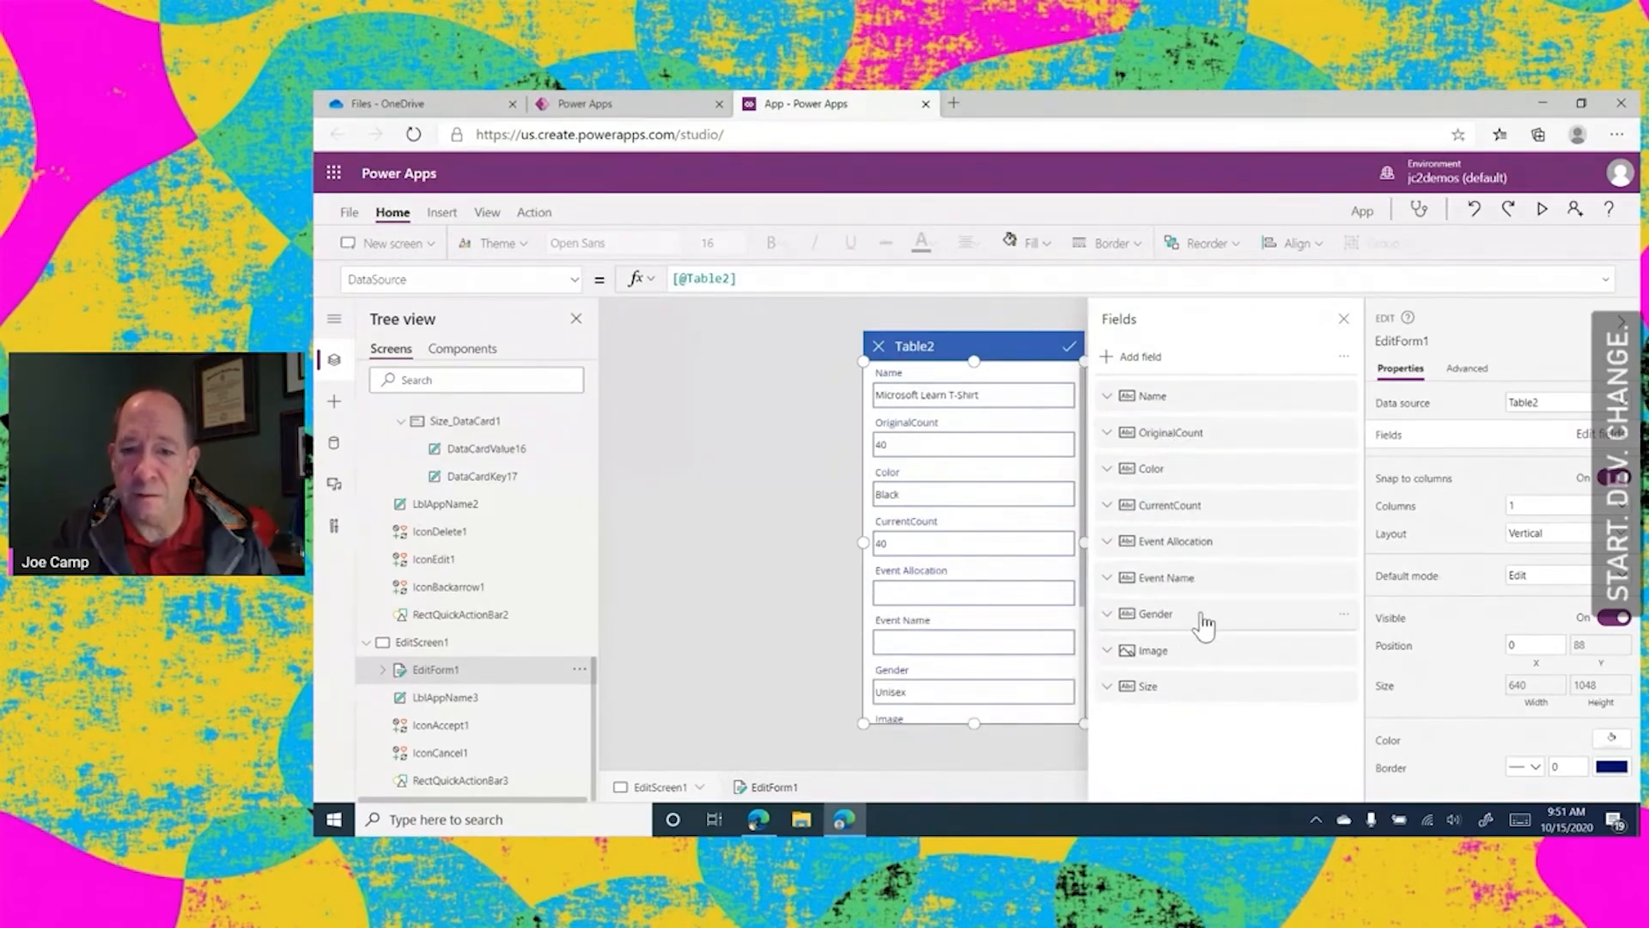
{"action": "left_click_drag", "start_coordinate": [1197, 516], "coordinate": [1196, 464]}
{"action": "left_click_drag", "start_coordinate": [1187, 559], "coordinate": [1186, 494]}
{"action": "left_click_drag", "start_coordinate": [1189, 591], "coordinate": [1188, 528]}
{"action": "left_click_drag", "start_coordinate": [1167, 657], "coordinate": [1177, 724]}
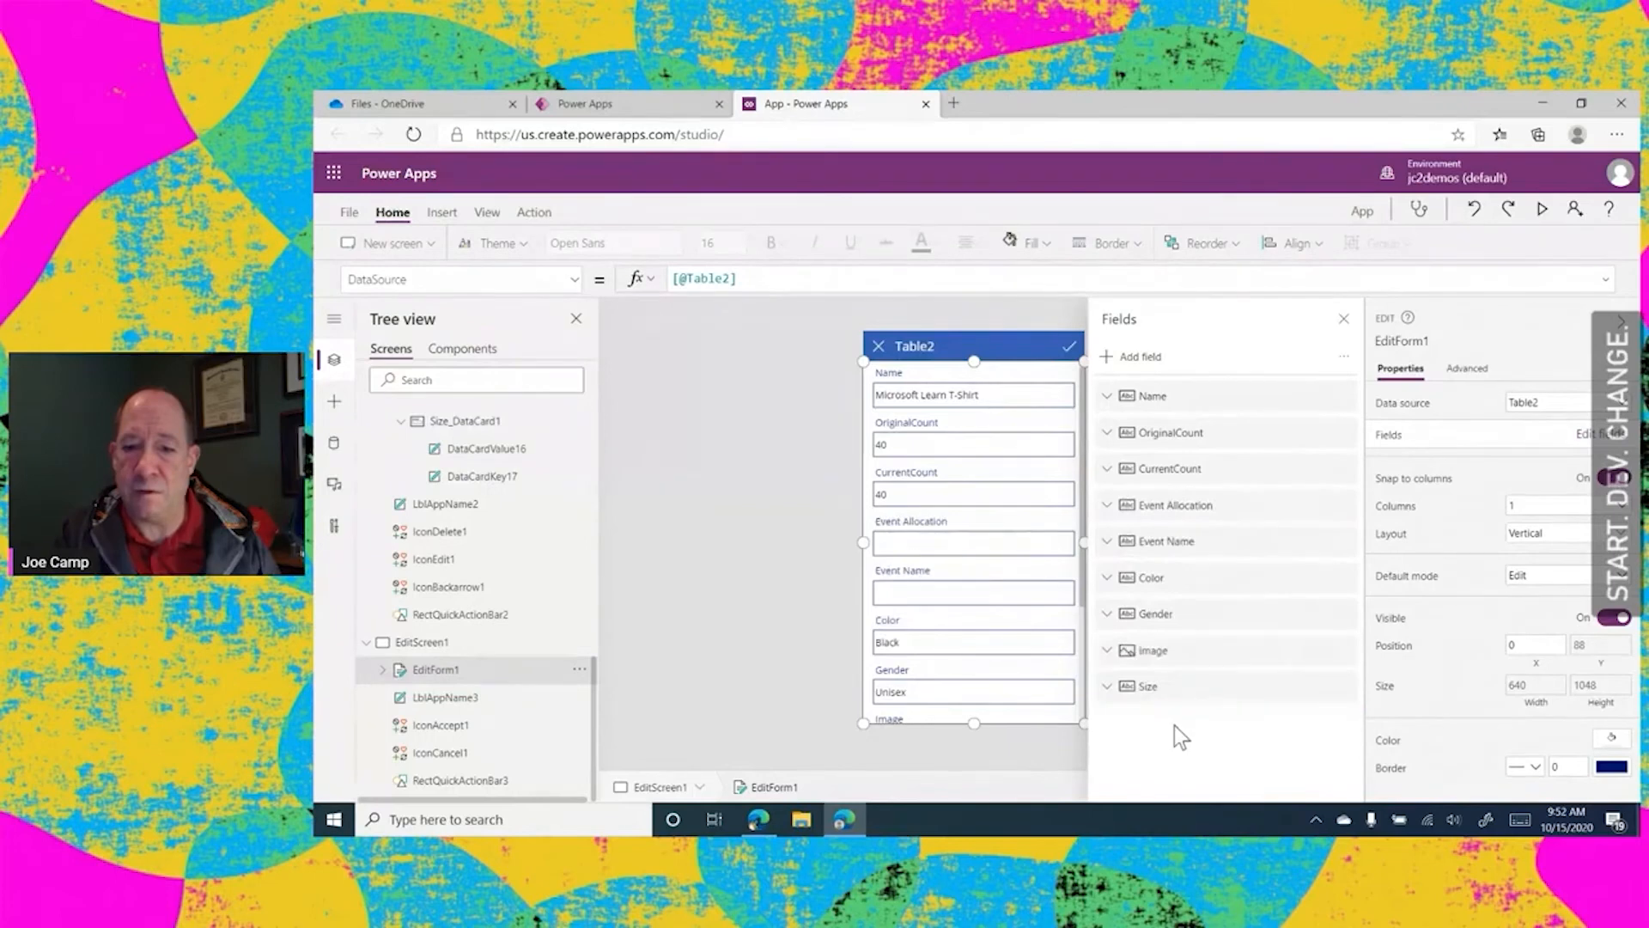
{"action": "left_click", "coordinate": [781, 509]}
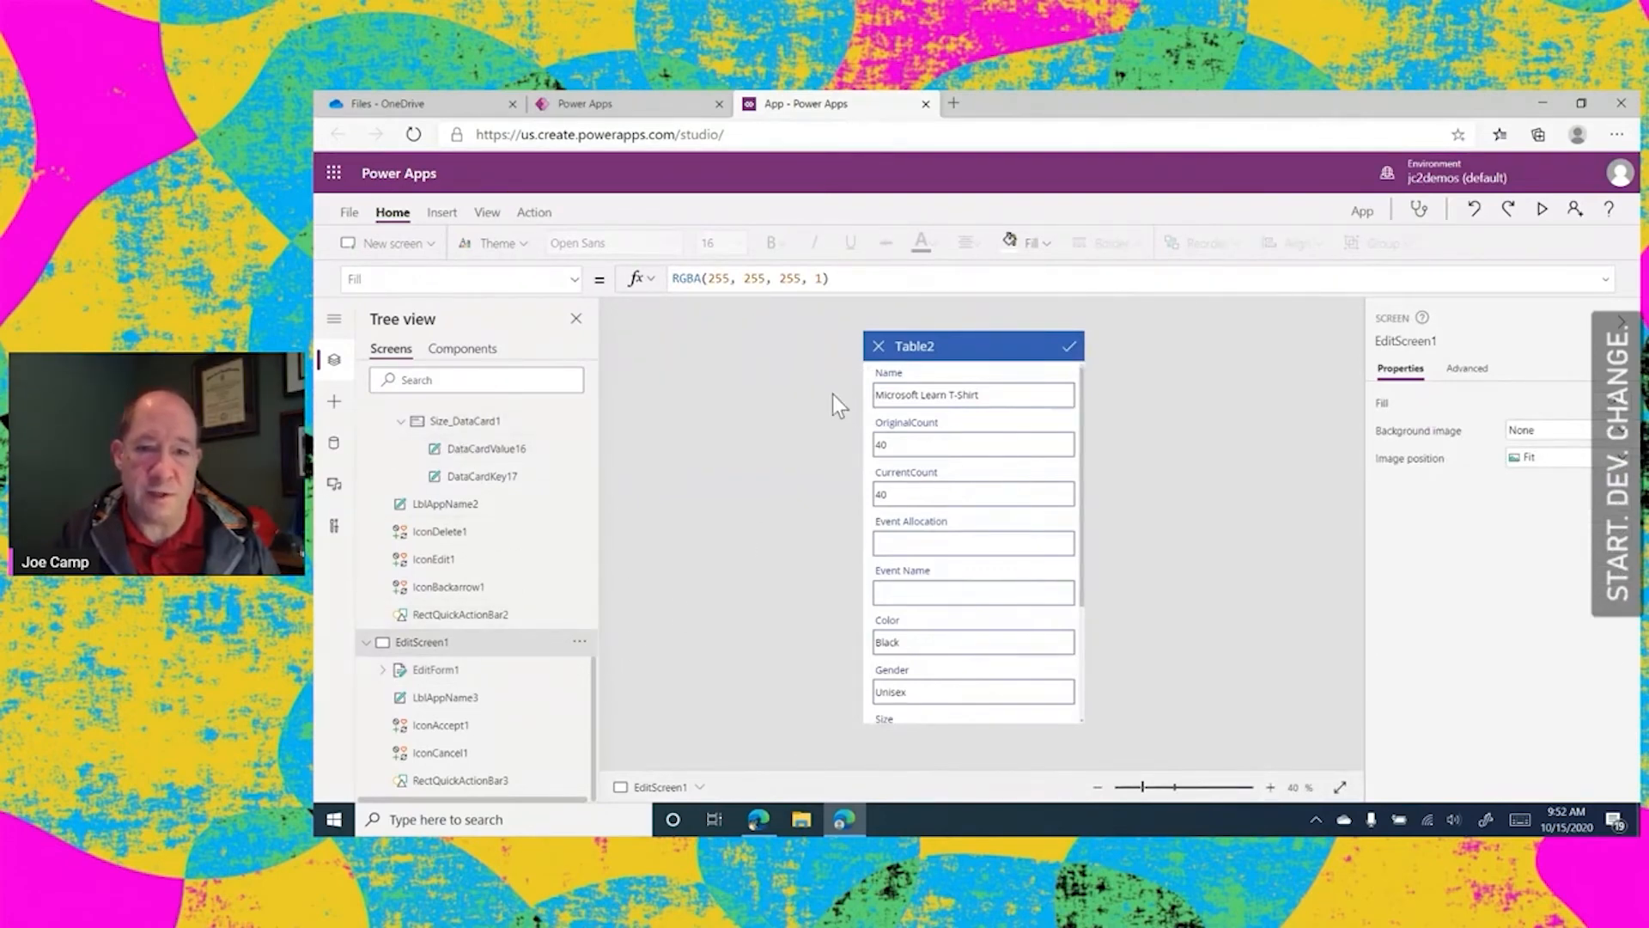
Preview the app from BrowseGallery1 on BrowseScreen1 and look through the inventory items
{"action": "left_click_drag", "start_coordinate": [595, 673], "coordinate": [620, 342]}
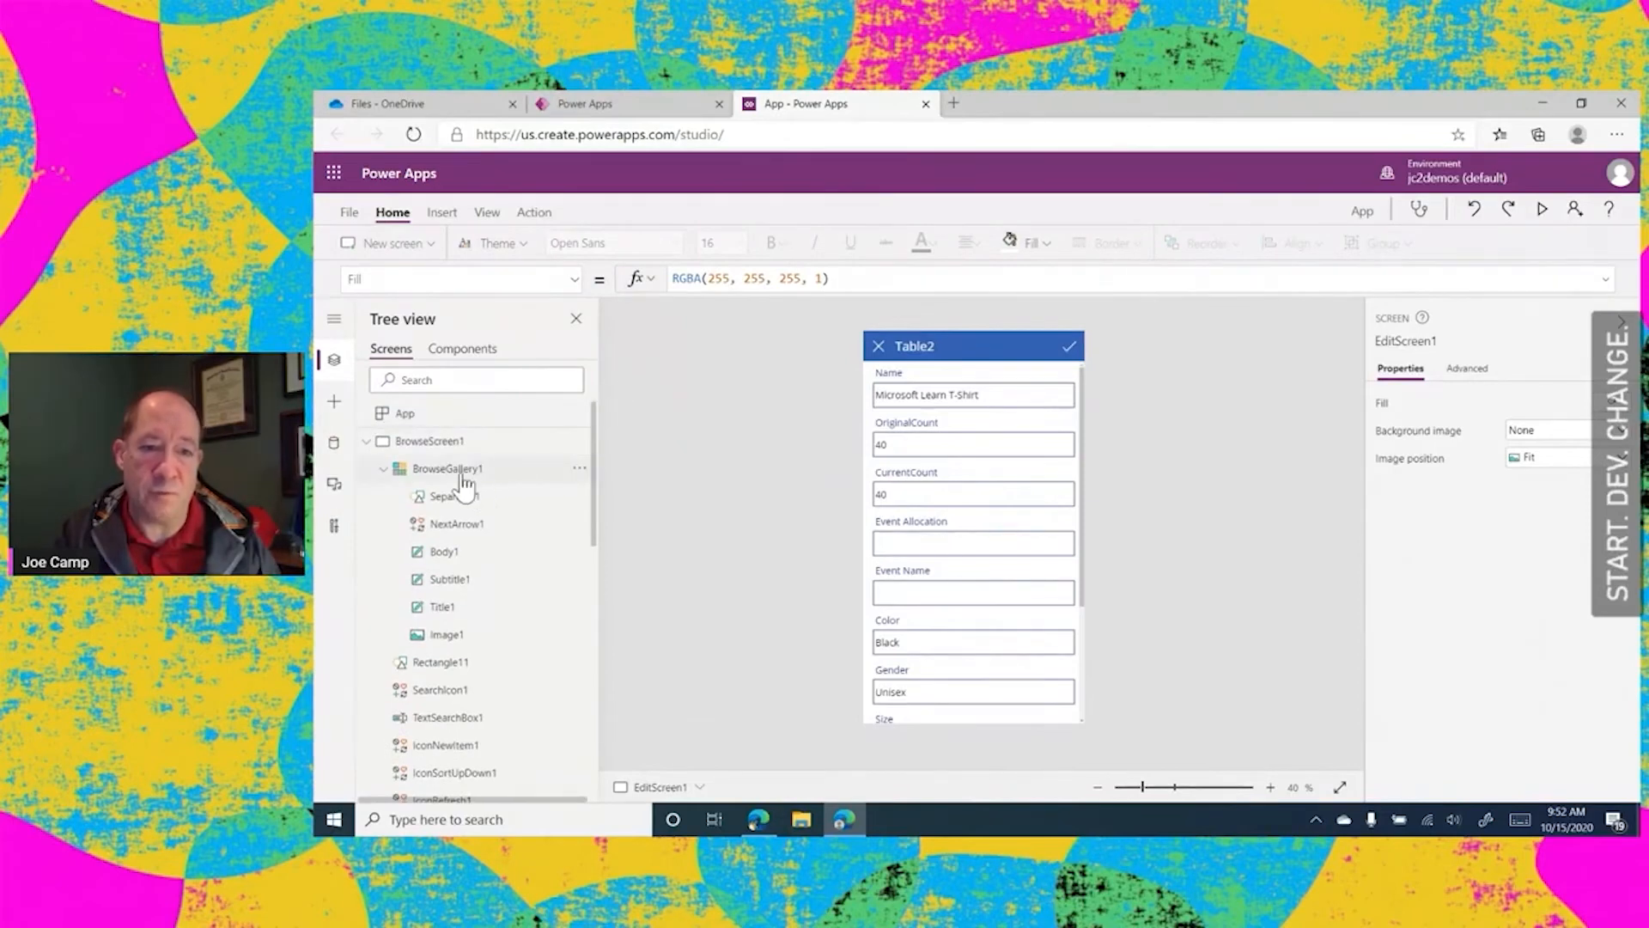
{"action": "left_click", "coordinate": [556, 469]}
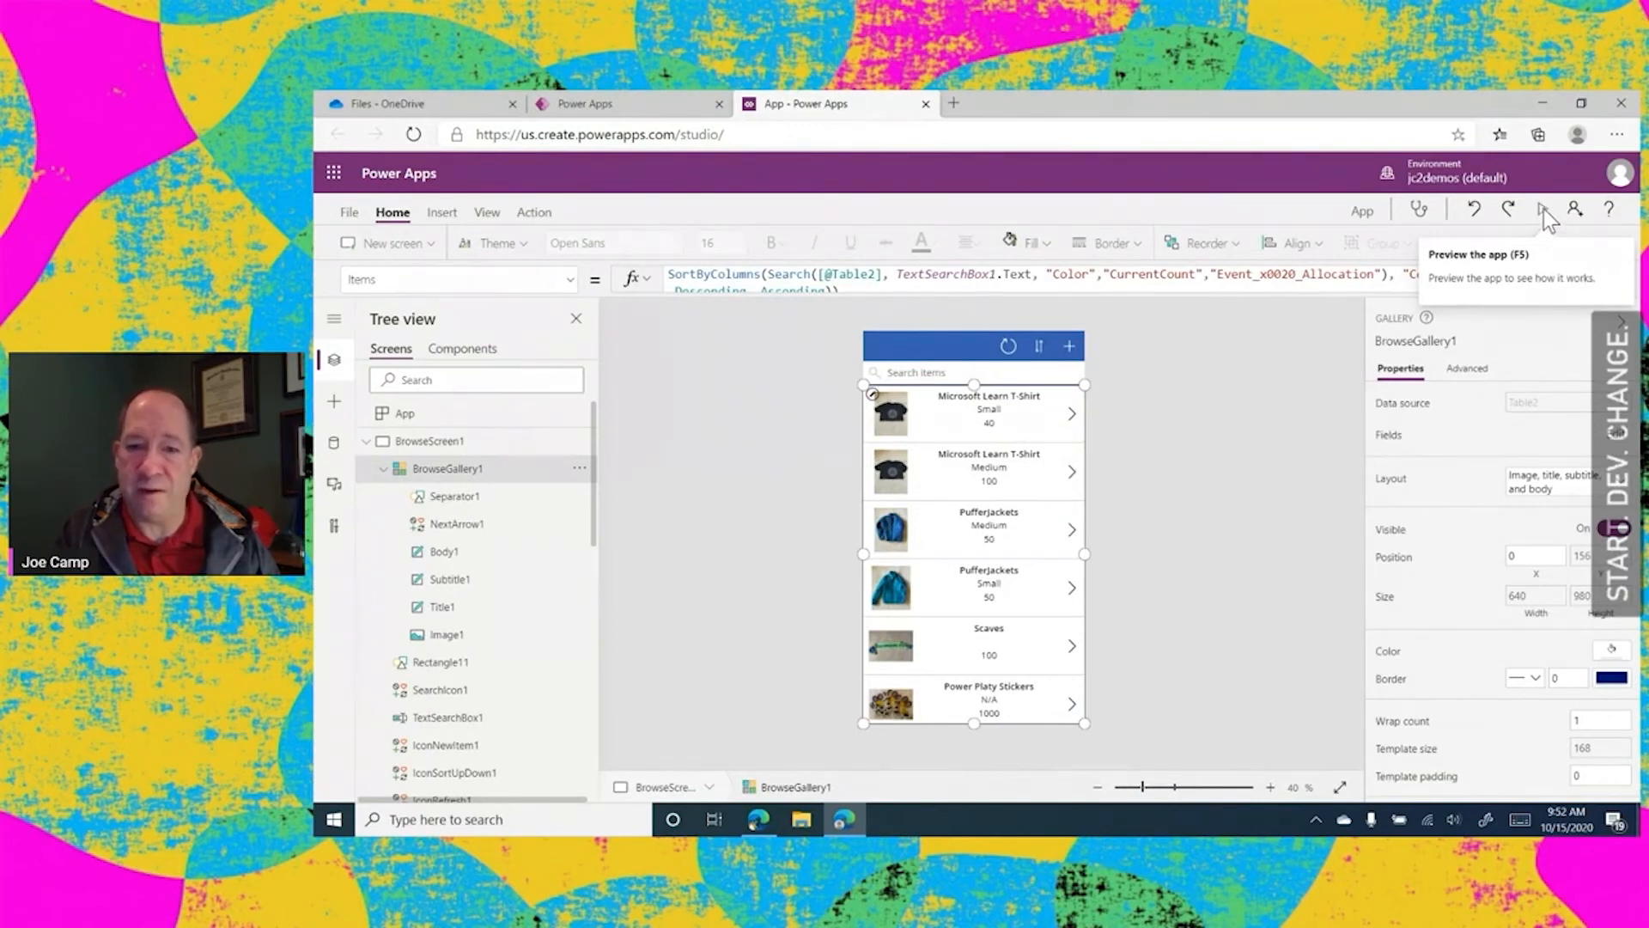
{"action": "left_click", "coordinate": [1542, 209]}
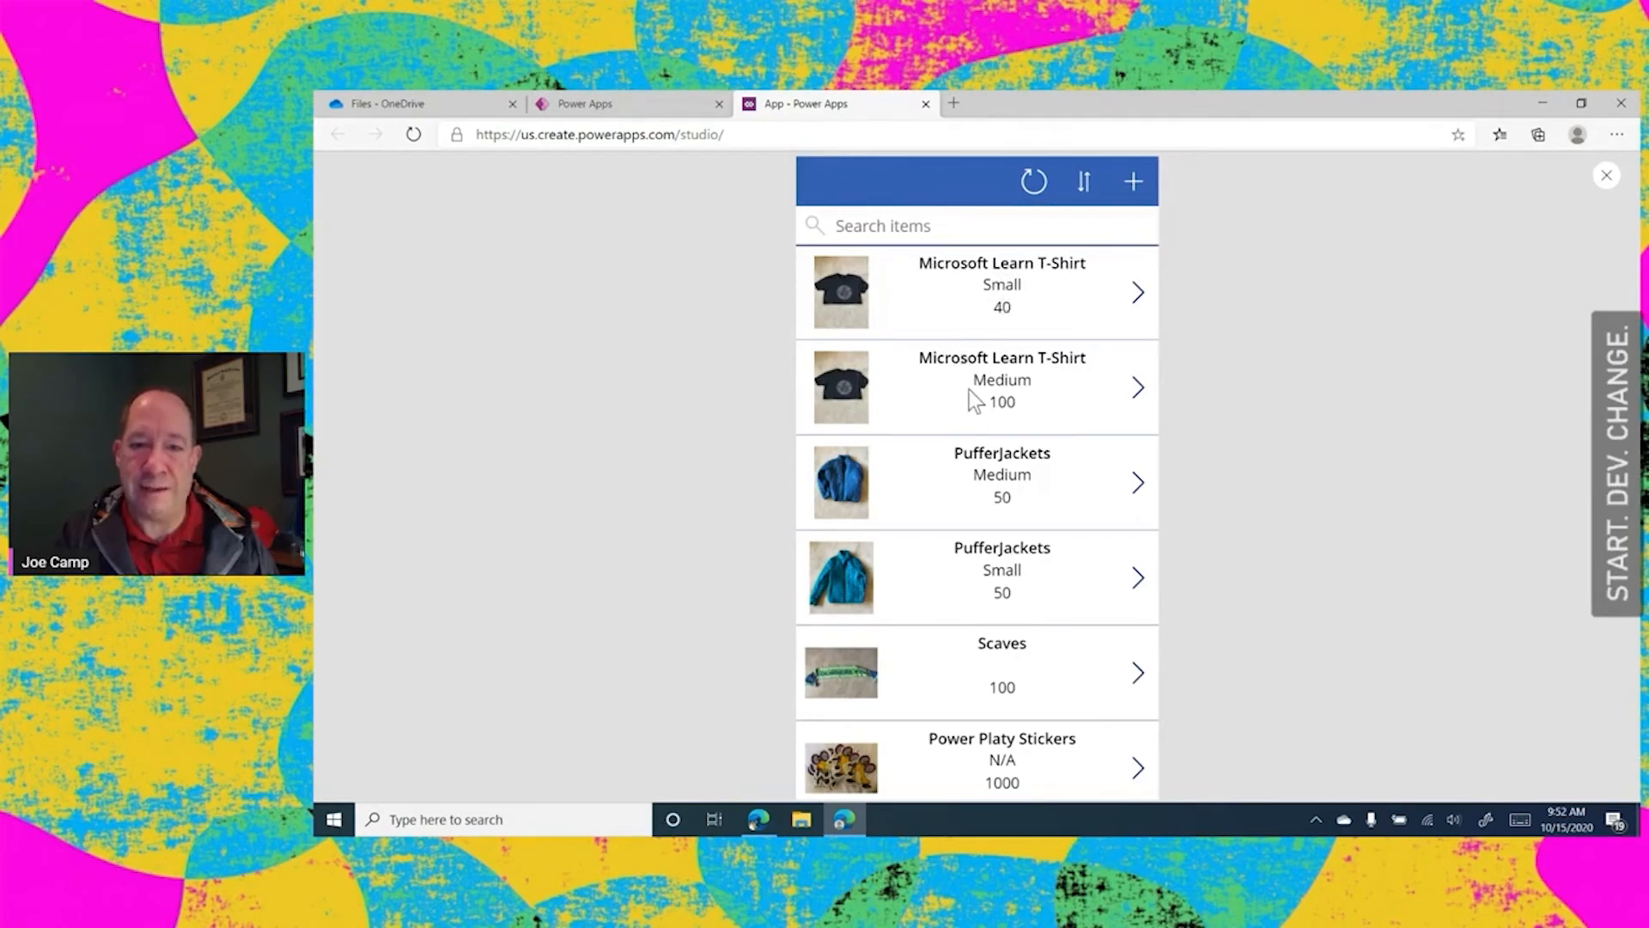
{"action": "scroll", "coordinate": [976, 593], "scroll_direction": "down", "scroll_amount": 1}
{"action": "scroll", "coordinate": [976, 594], "scroll_direction": "up", "scroll_amount": 1}
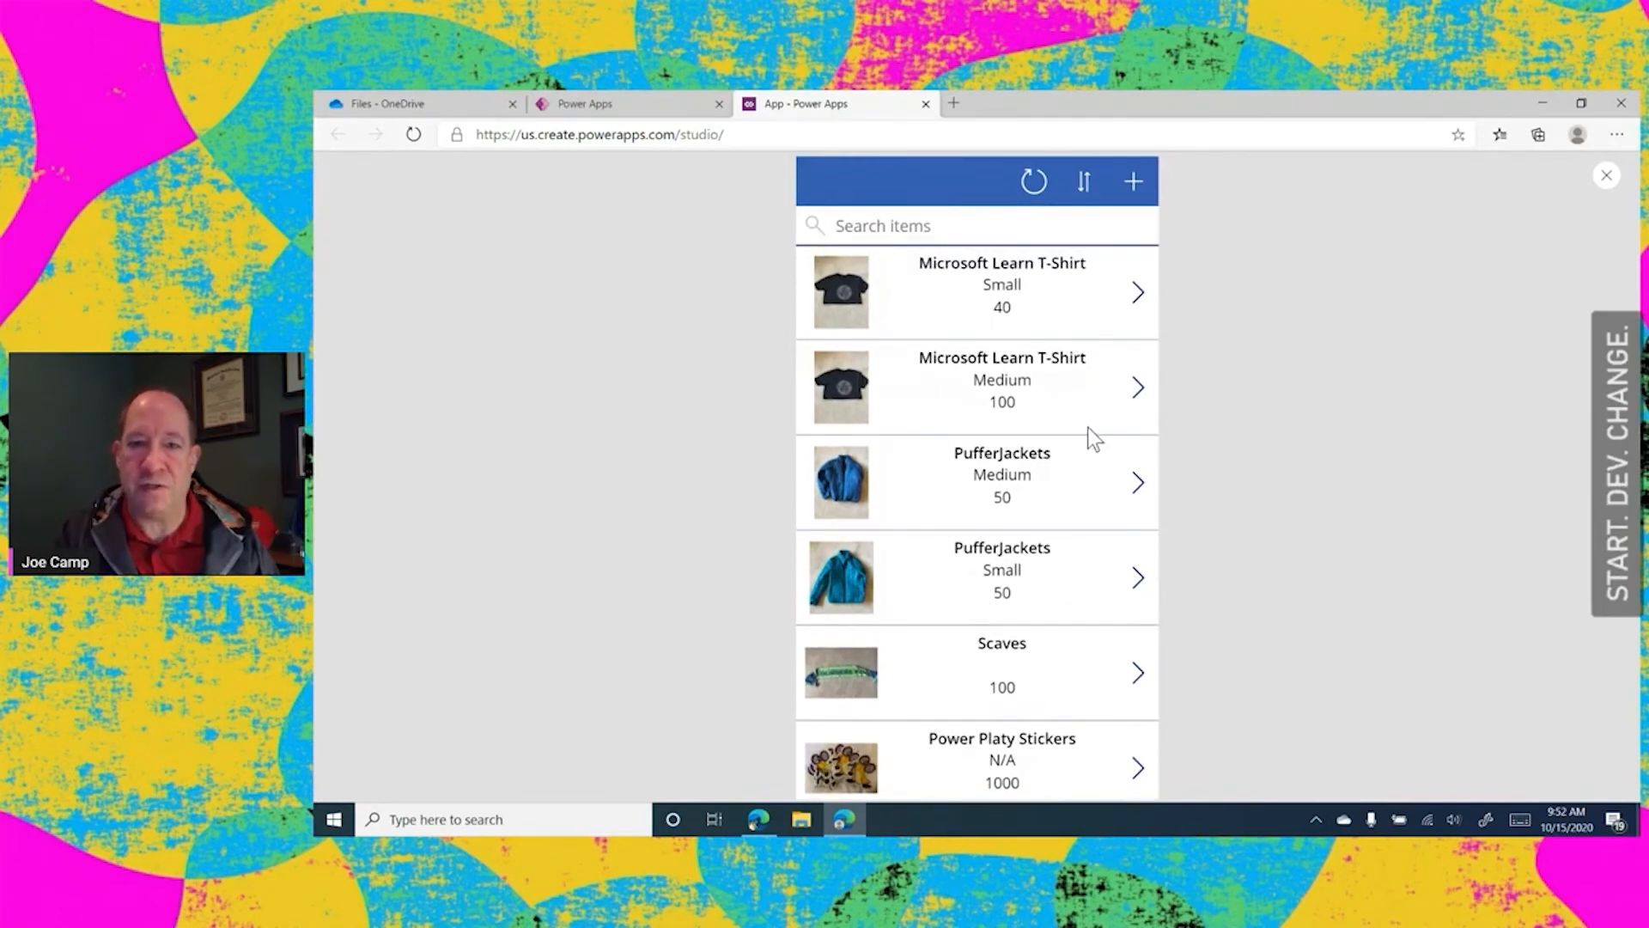
Open the small Microsoft Learn T-Shirt record for editing and set its Event Allocation to 15
{"action": "left_click", "coordinate": [1140, 296]}
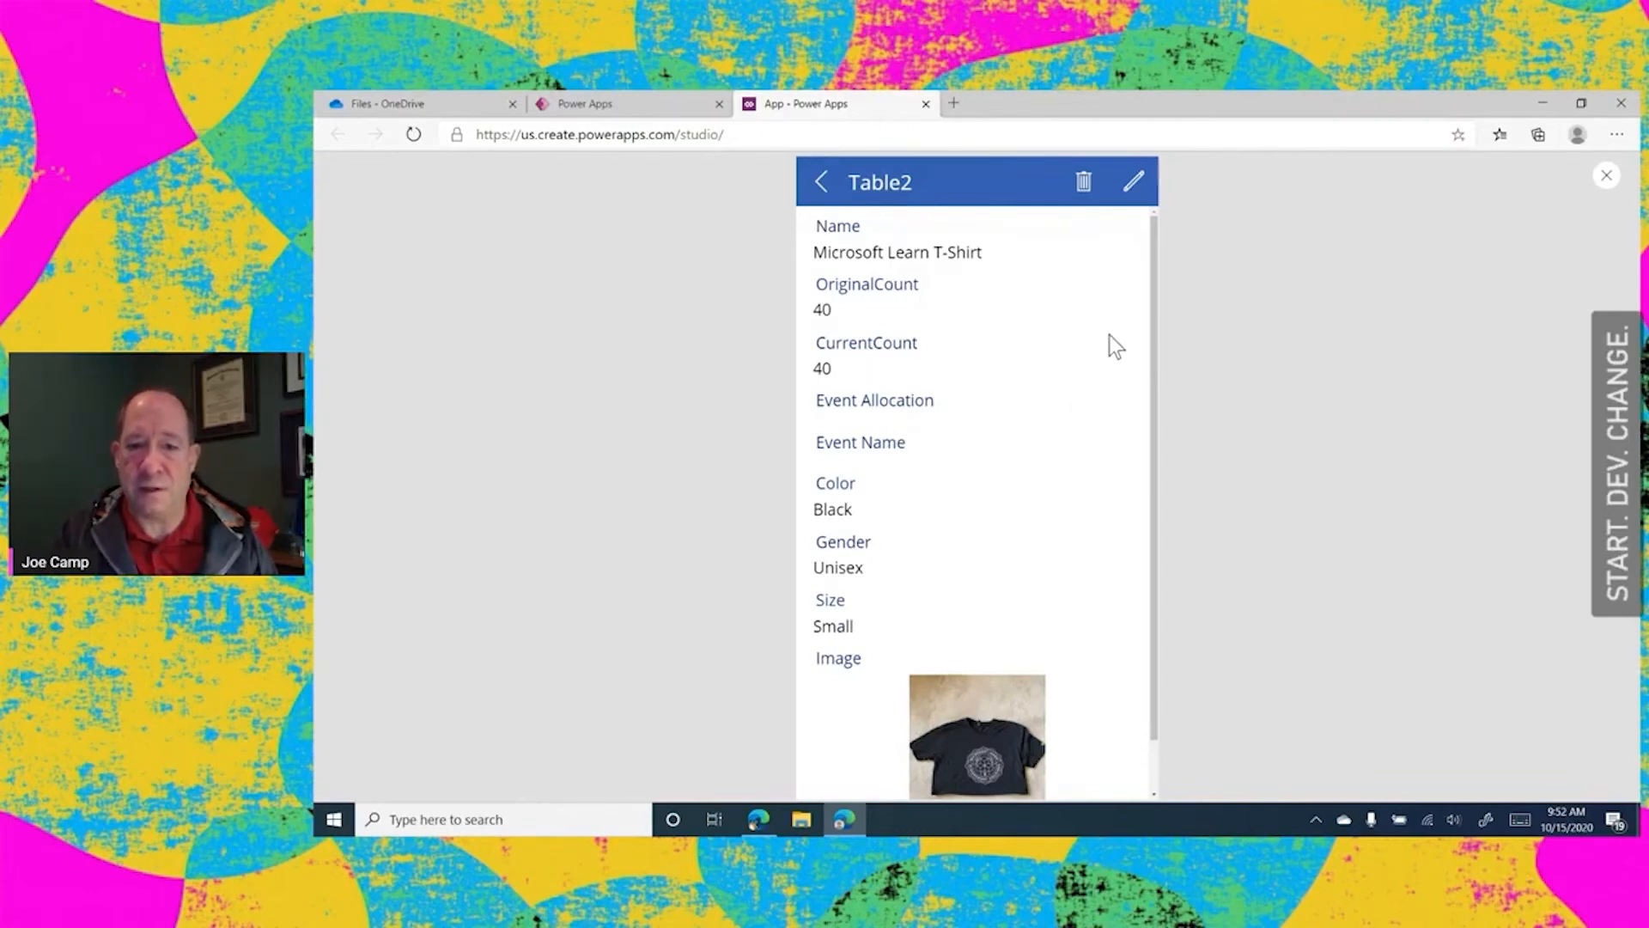
{"action": "left_click_drag", "start_coordinate": [1152, 283], "coordinate": [1151, 221]}
{"action": "left_click", "coordinate": [1133, 182]}
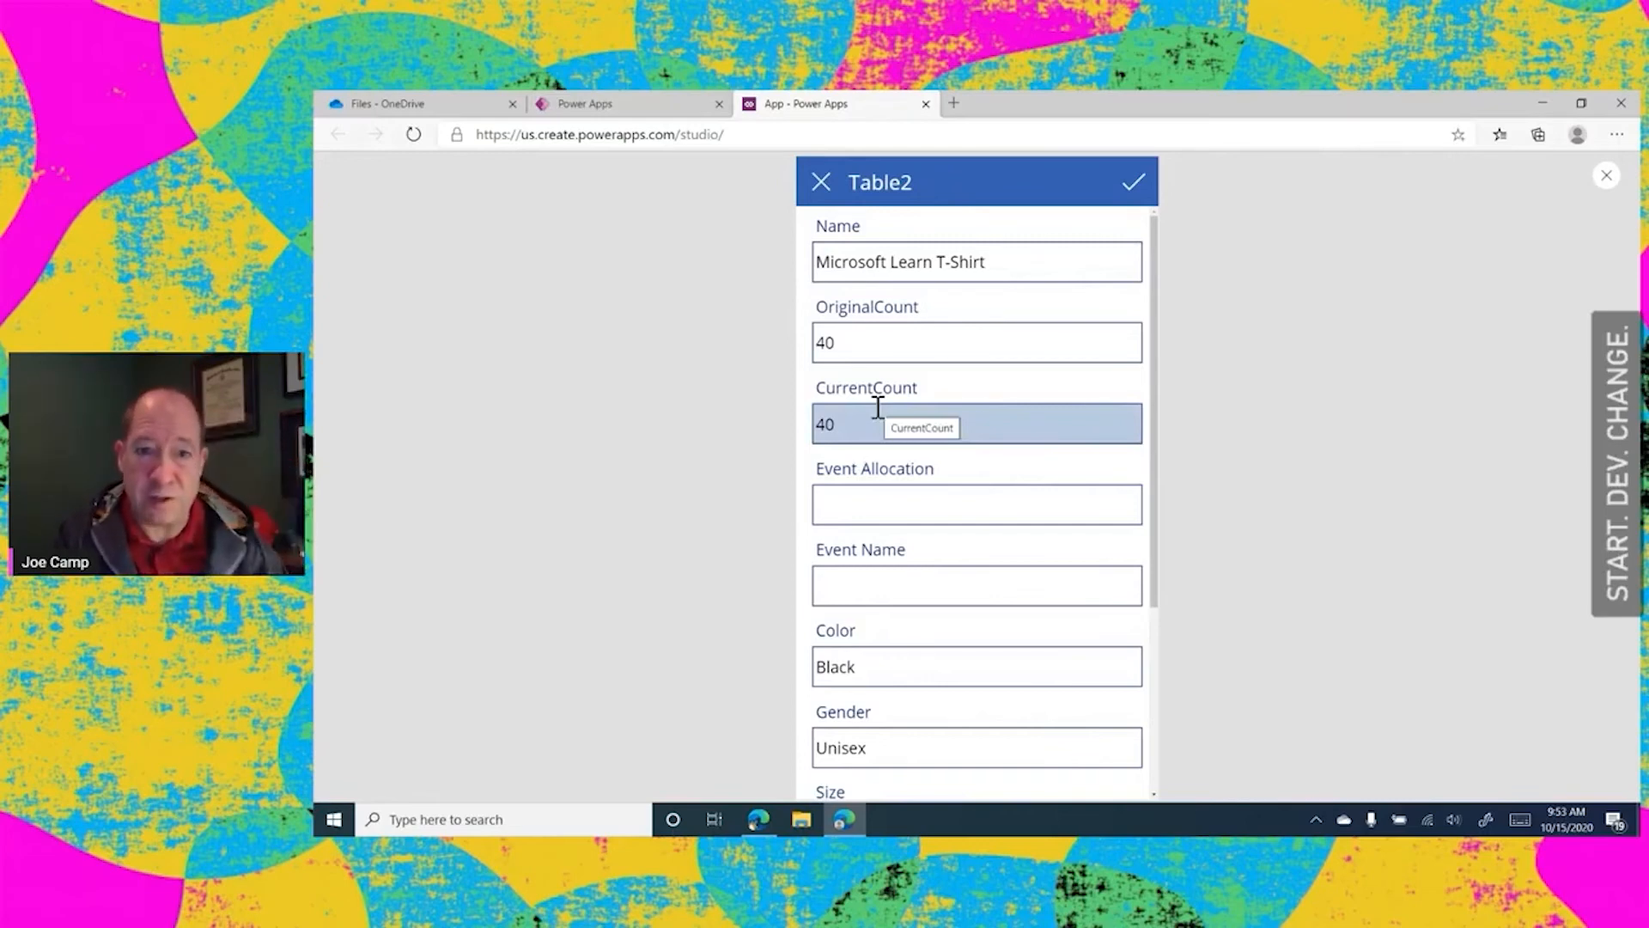
{"action": "left_click", "coordinate": [859, 510]}
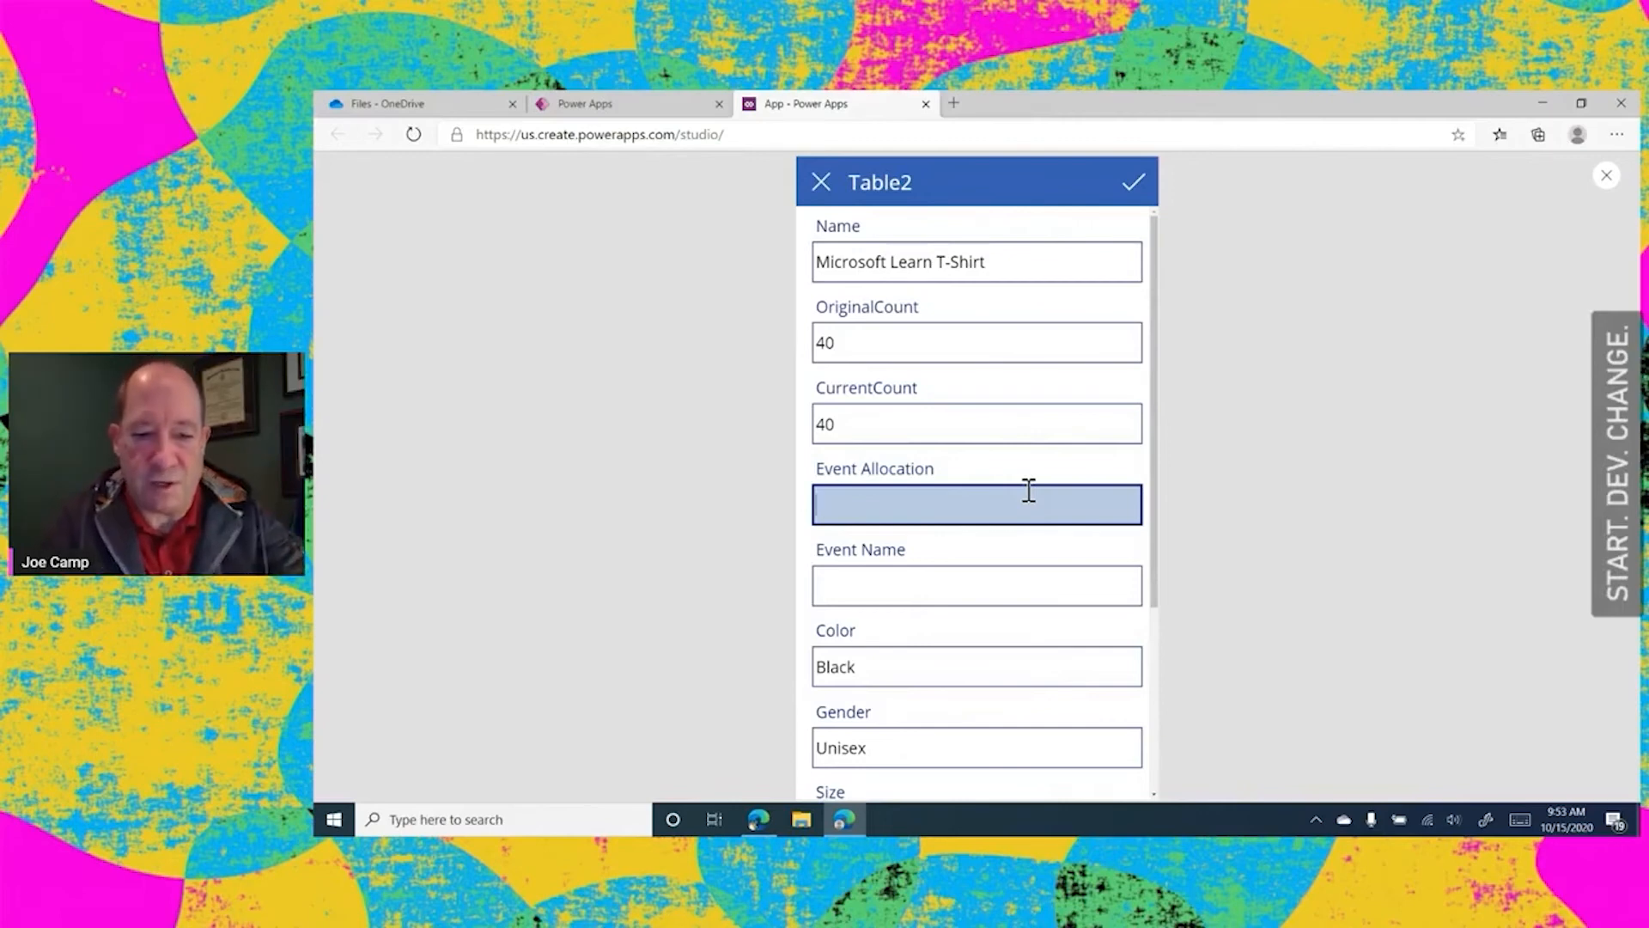
{"action": "type", "text": "15"}
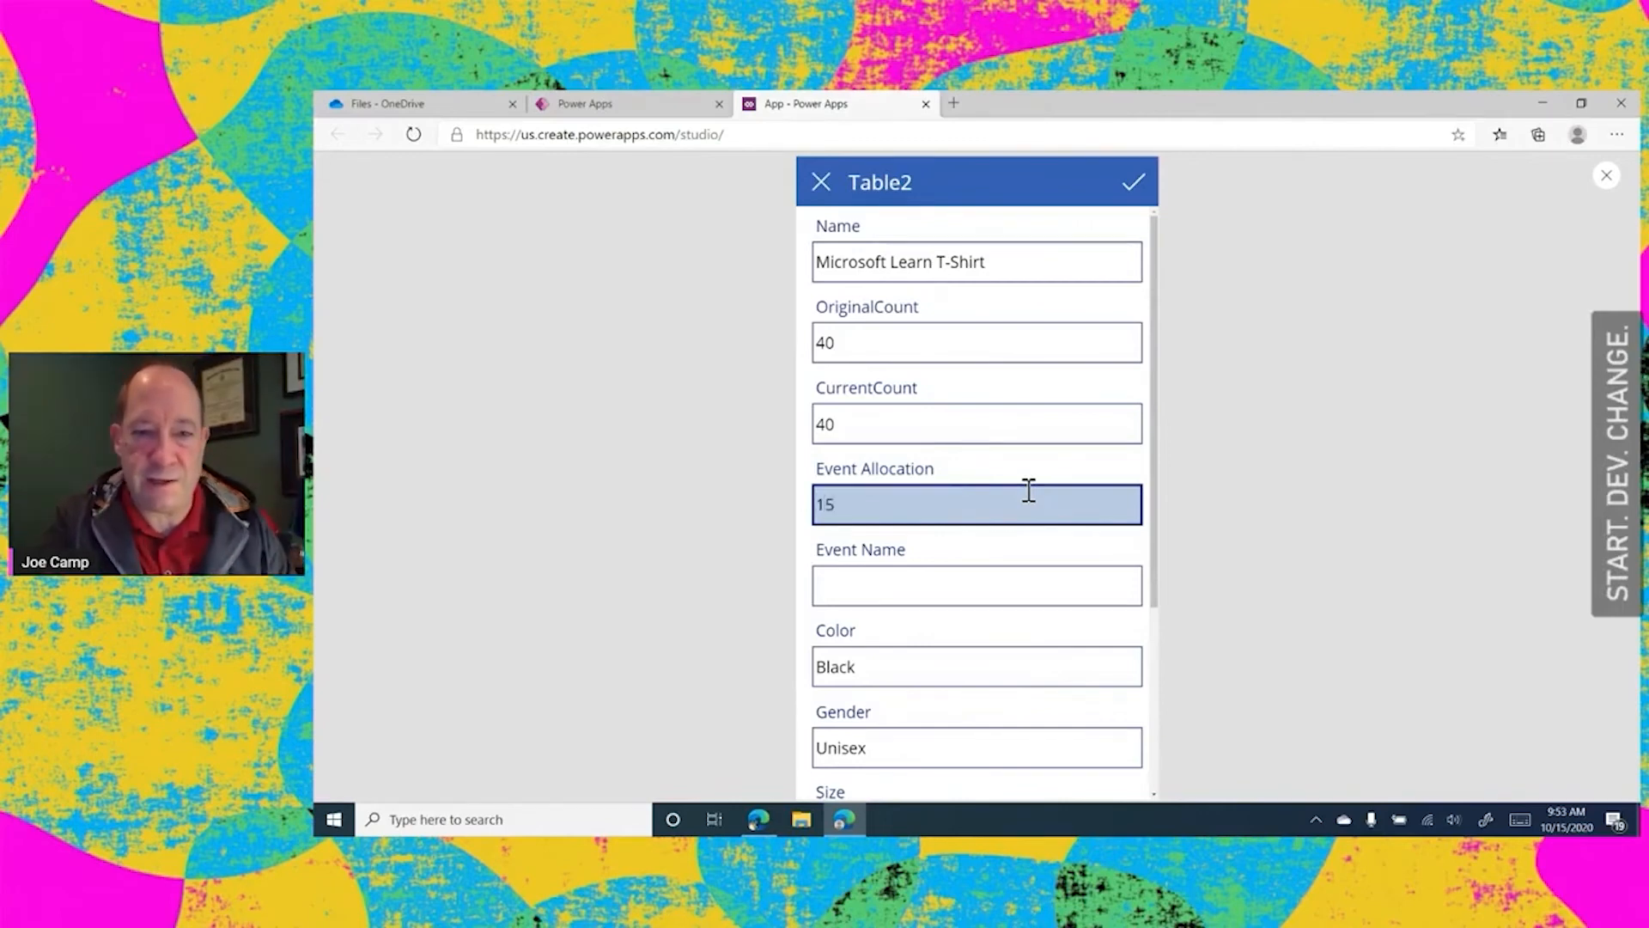
{"action": "left_click", "coordinate": [1266, 453]}
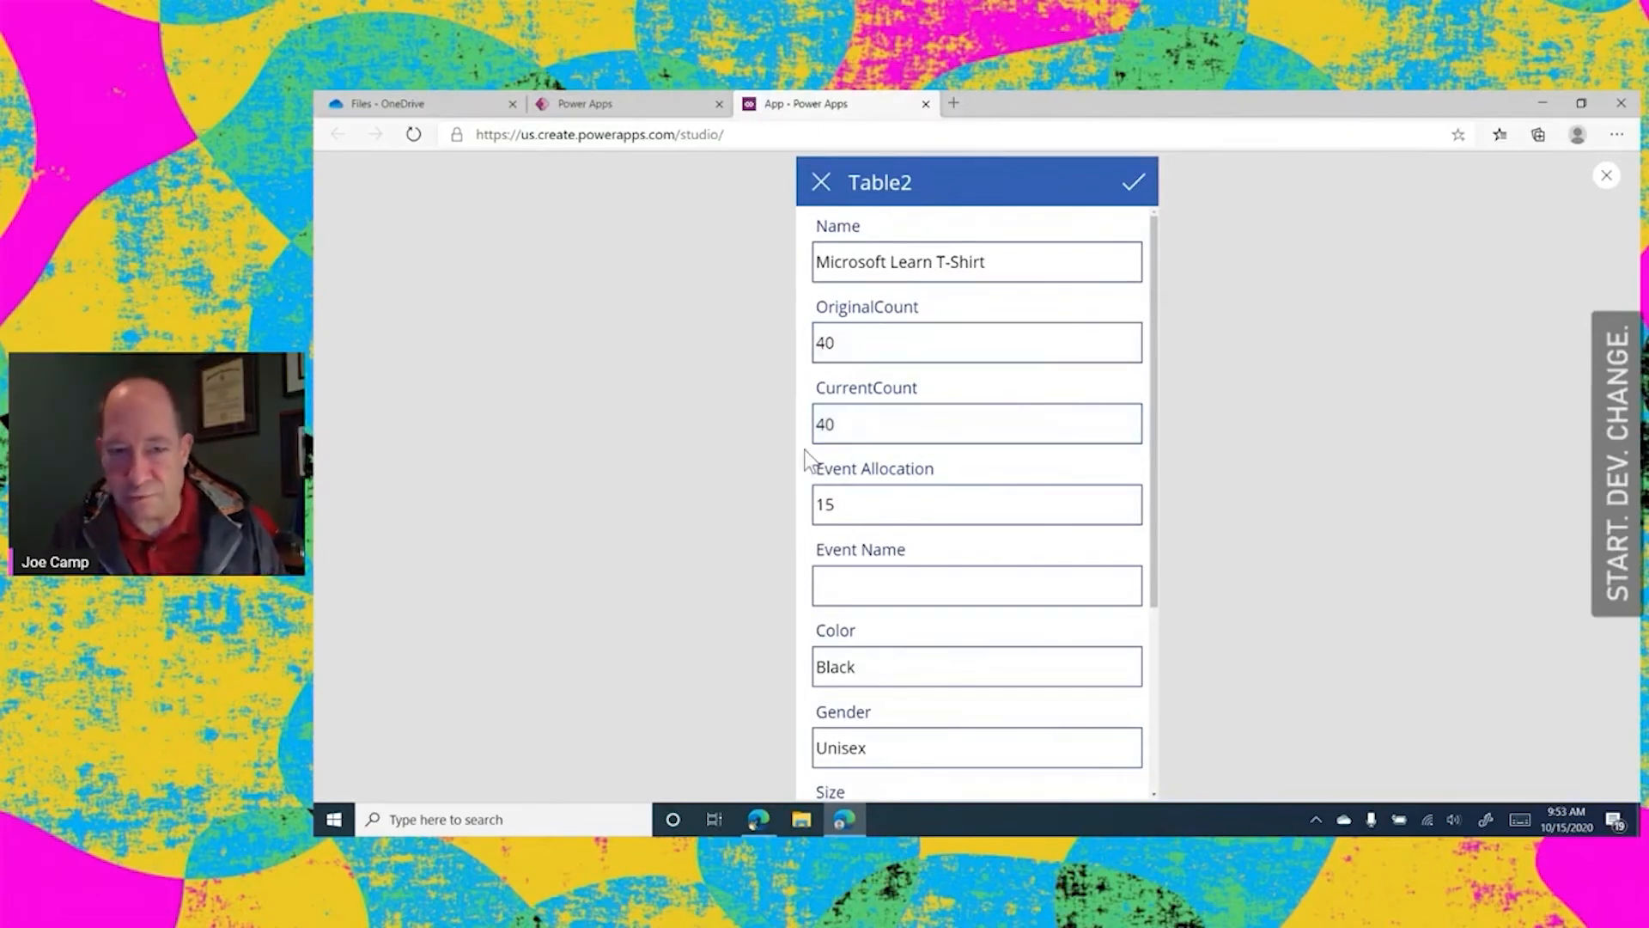
Set the T-shirt record's CurrentCount to 25
{"action": "left_click", "coordinate": [852, 428]}
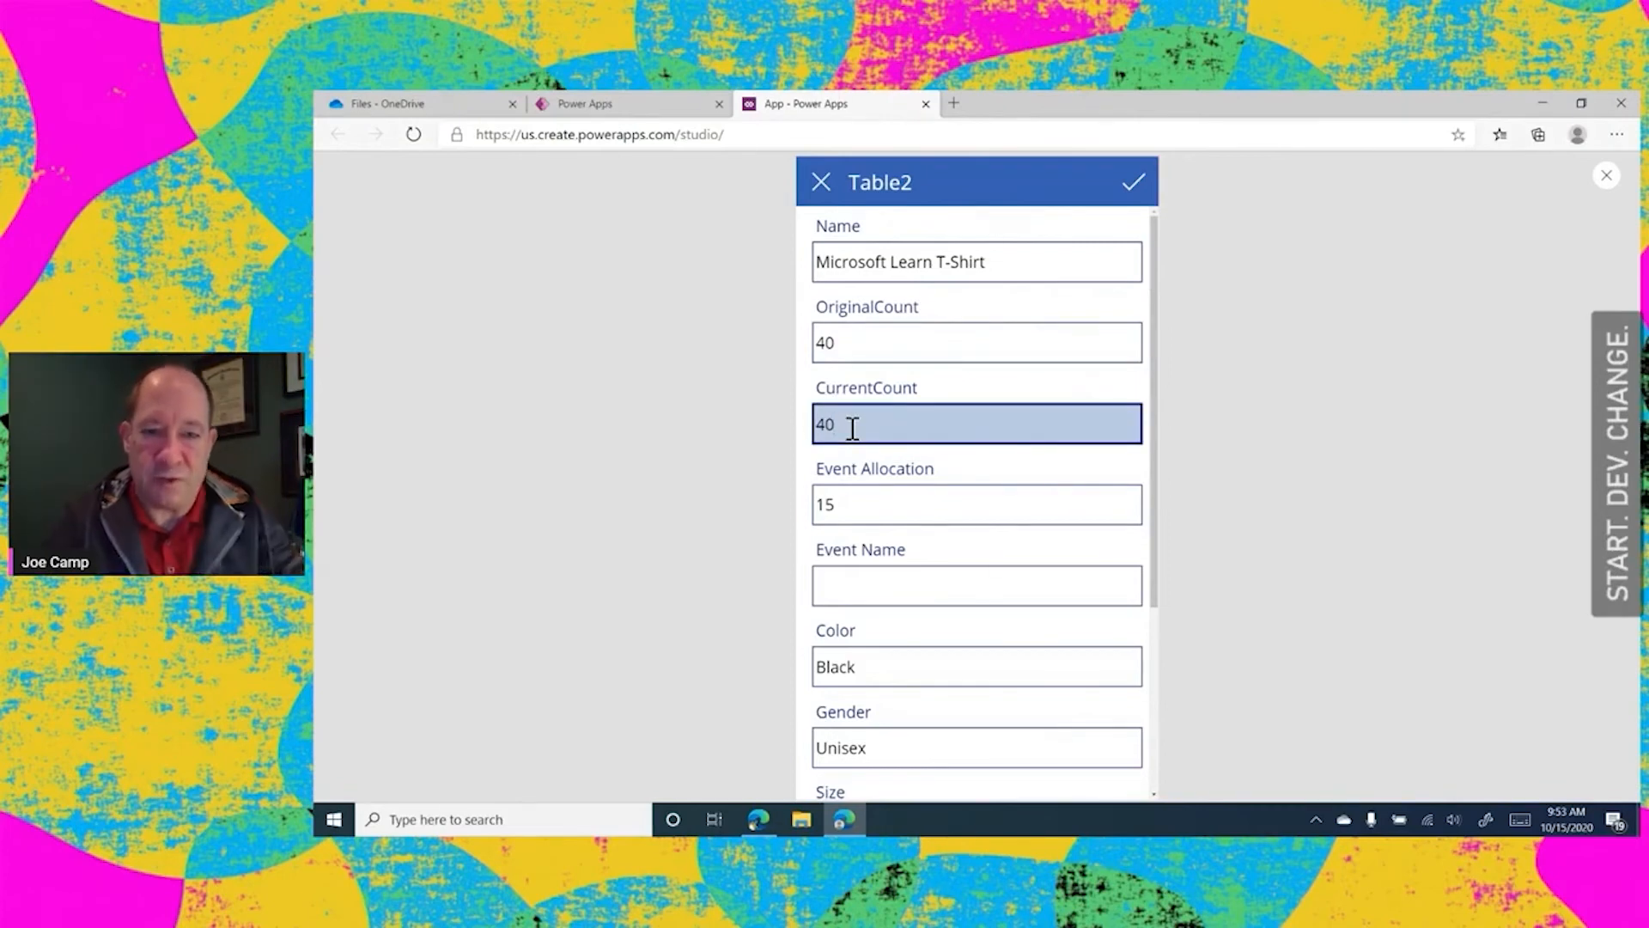
{"action": "type", "text": "2"}
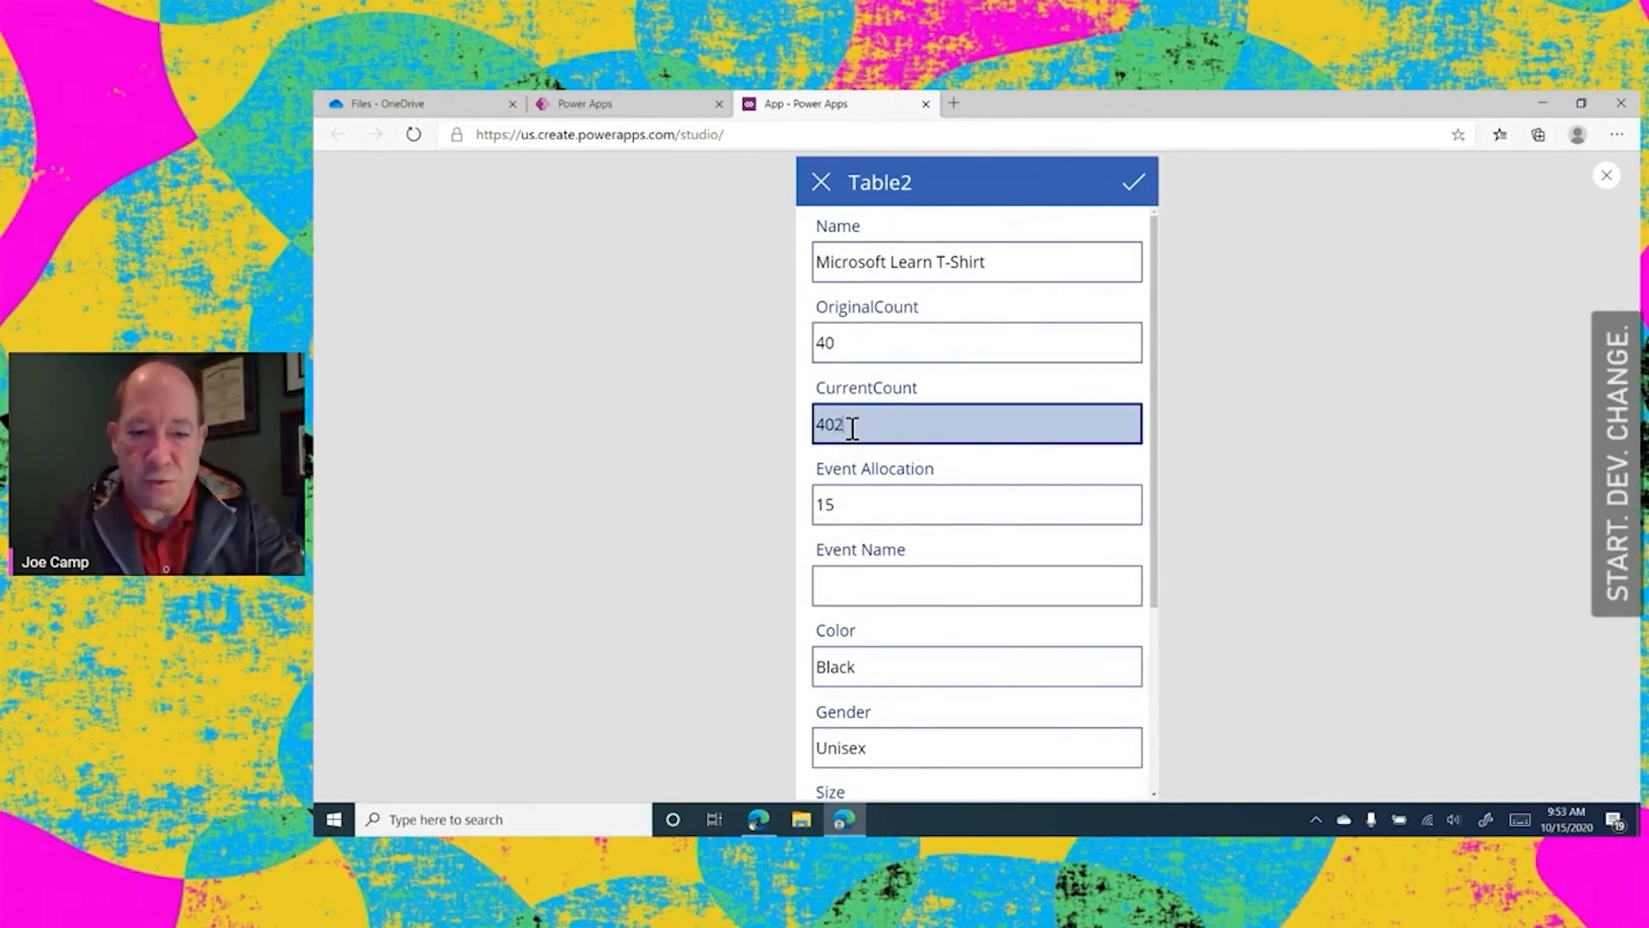
{"action": "key", "text": "BackSpace"}
{"action": "key", "text": "BackSpace"}
{"action": "key", "text": "BackSpace"}
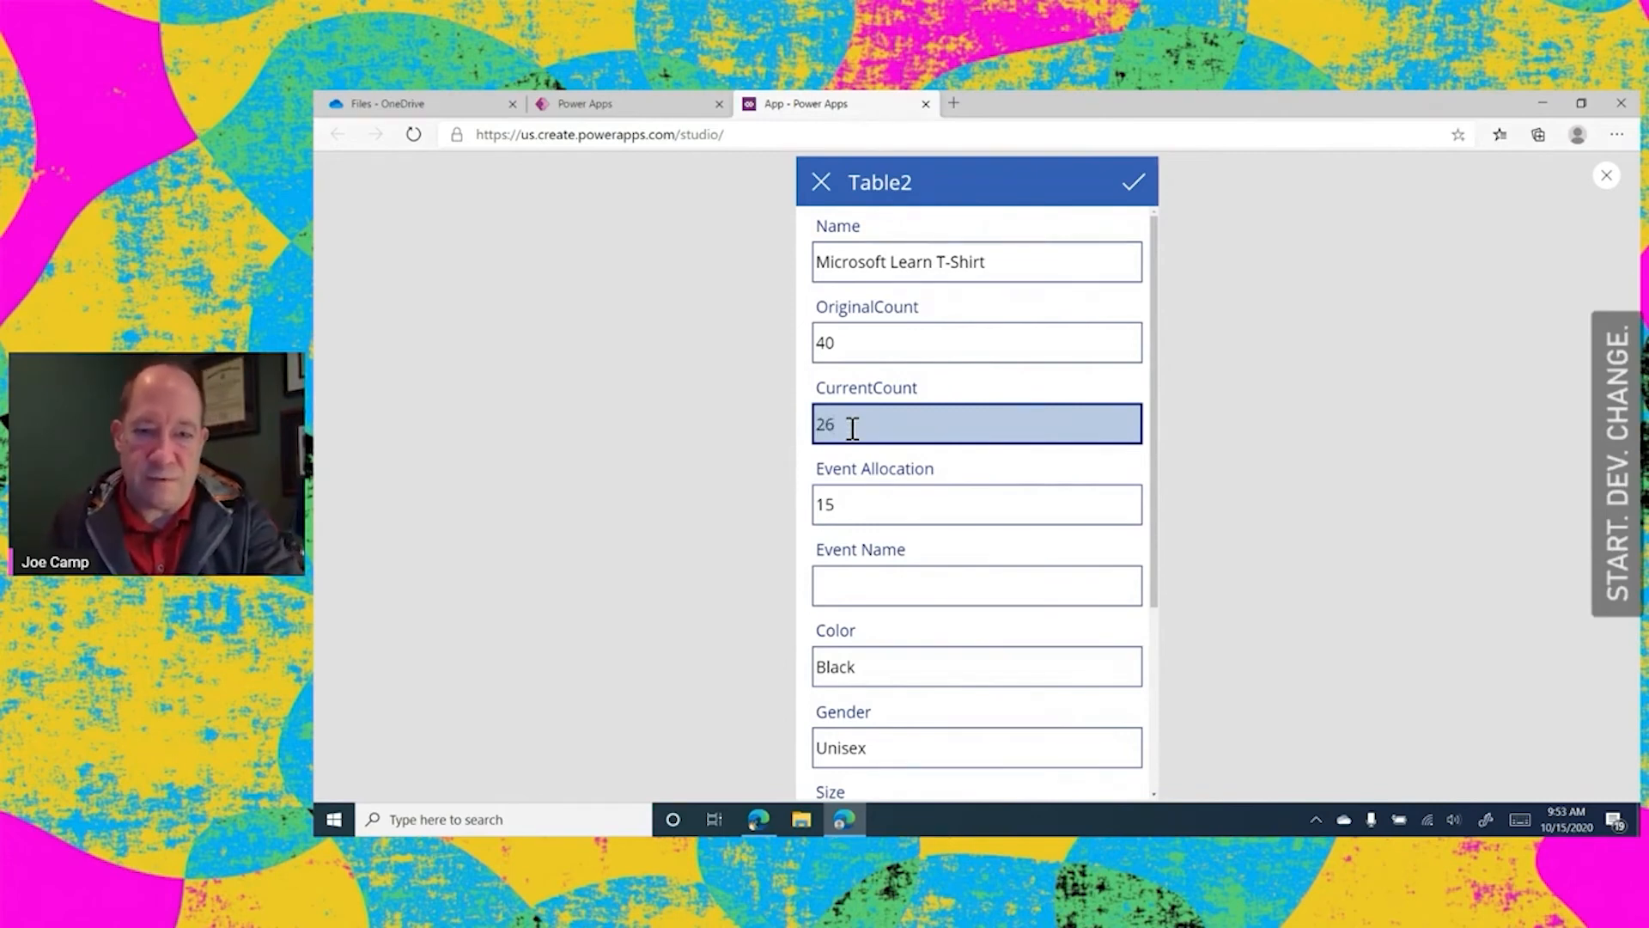
{"action": "key", "text": "BackSpace"}
{"action": "type", "text": "5"}
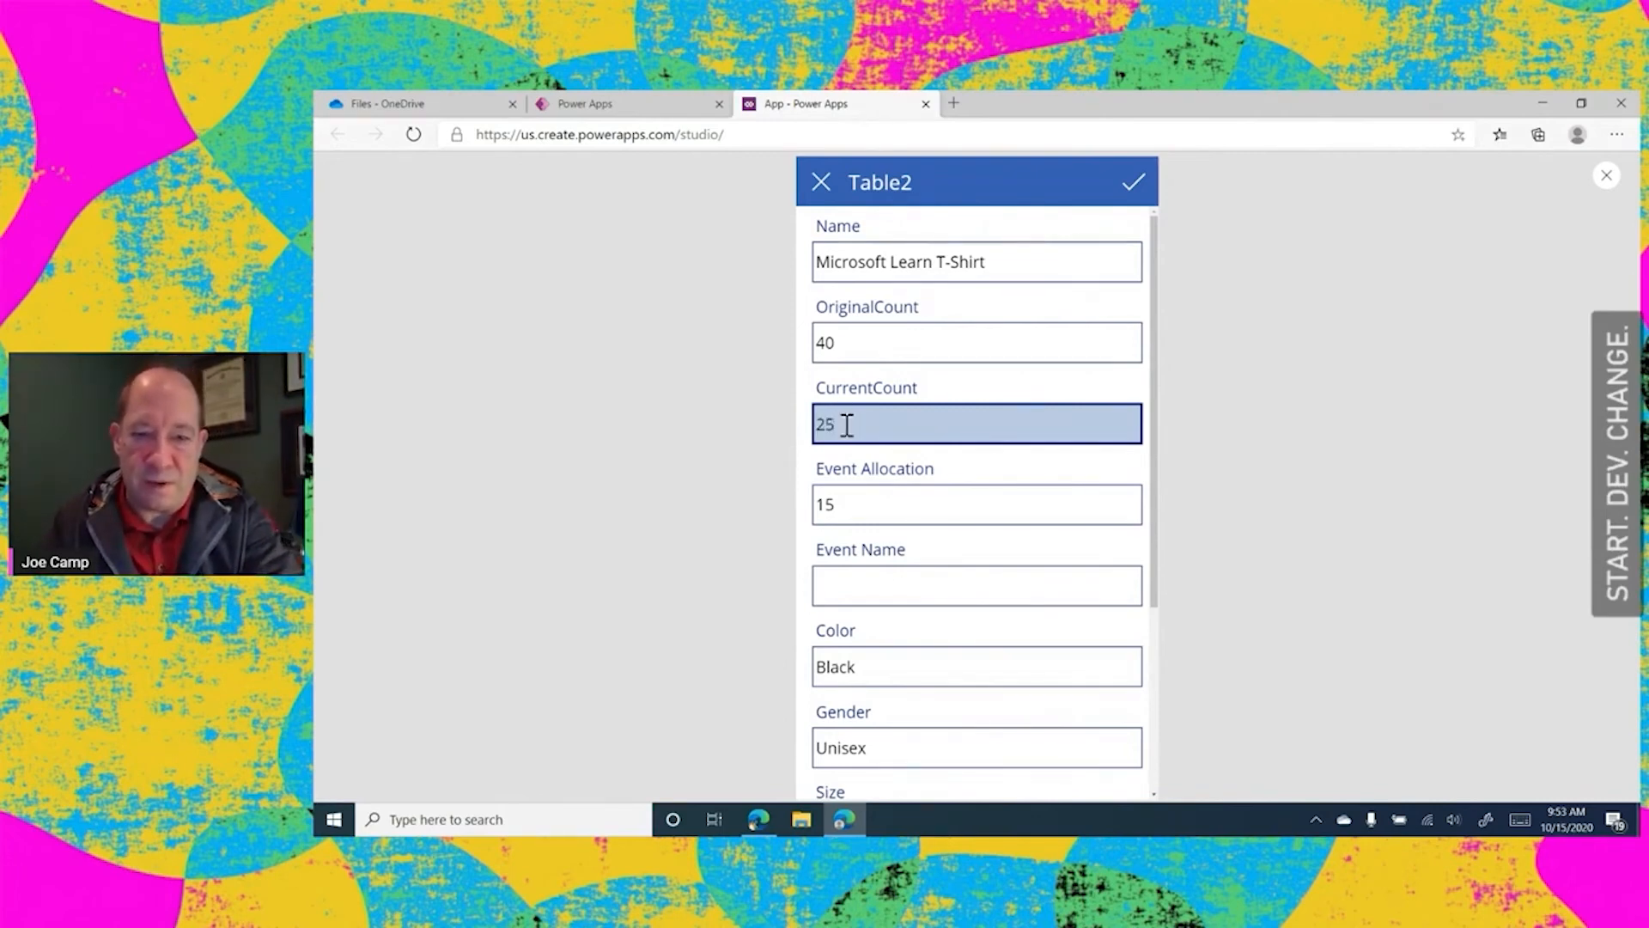
Enter StartDevChange as the T-shirt record's Event Name and submit the edited item
{"action": "left_click", "coordinate": [882, 584]}
{"action": "type", "text": "S"}
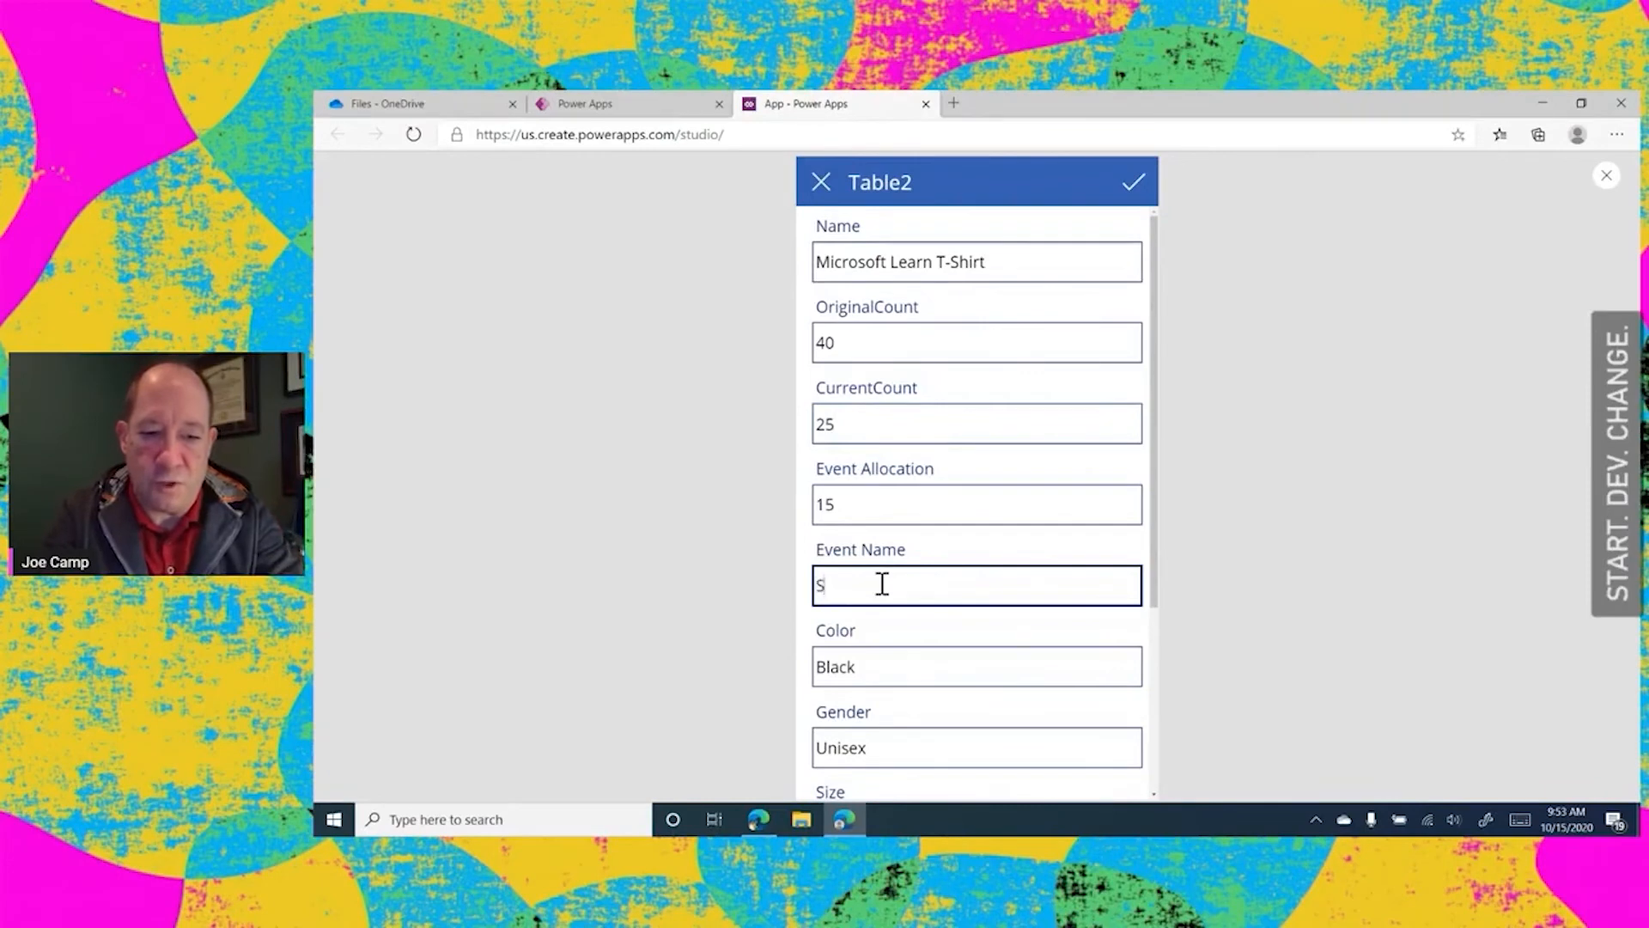
{"action": "type", "text": "tart"}
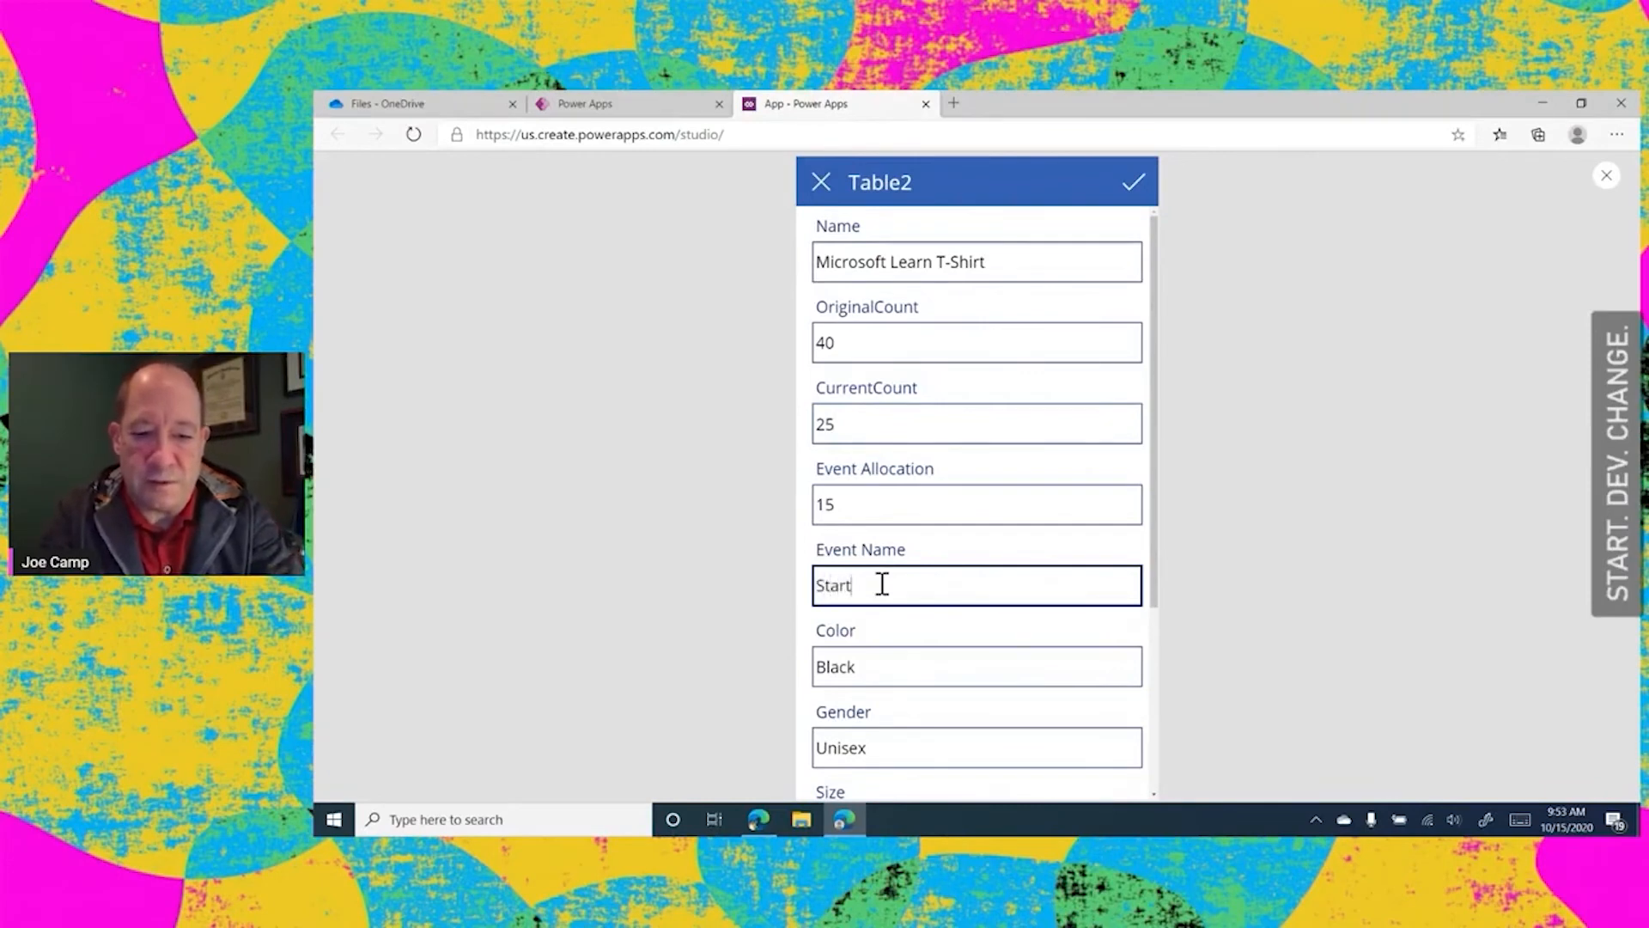
{"action": "type", "text": "DevChange"}
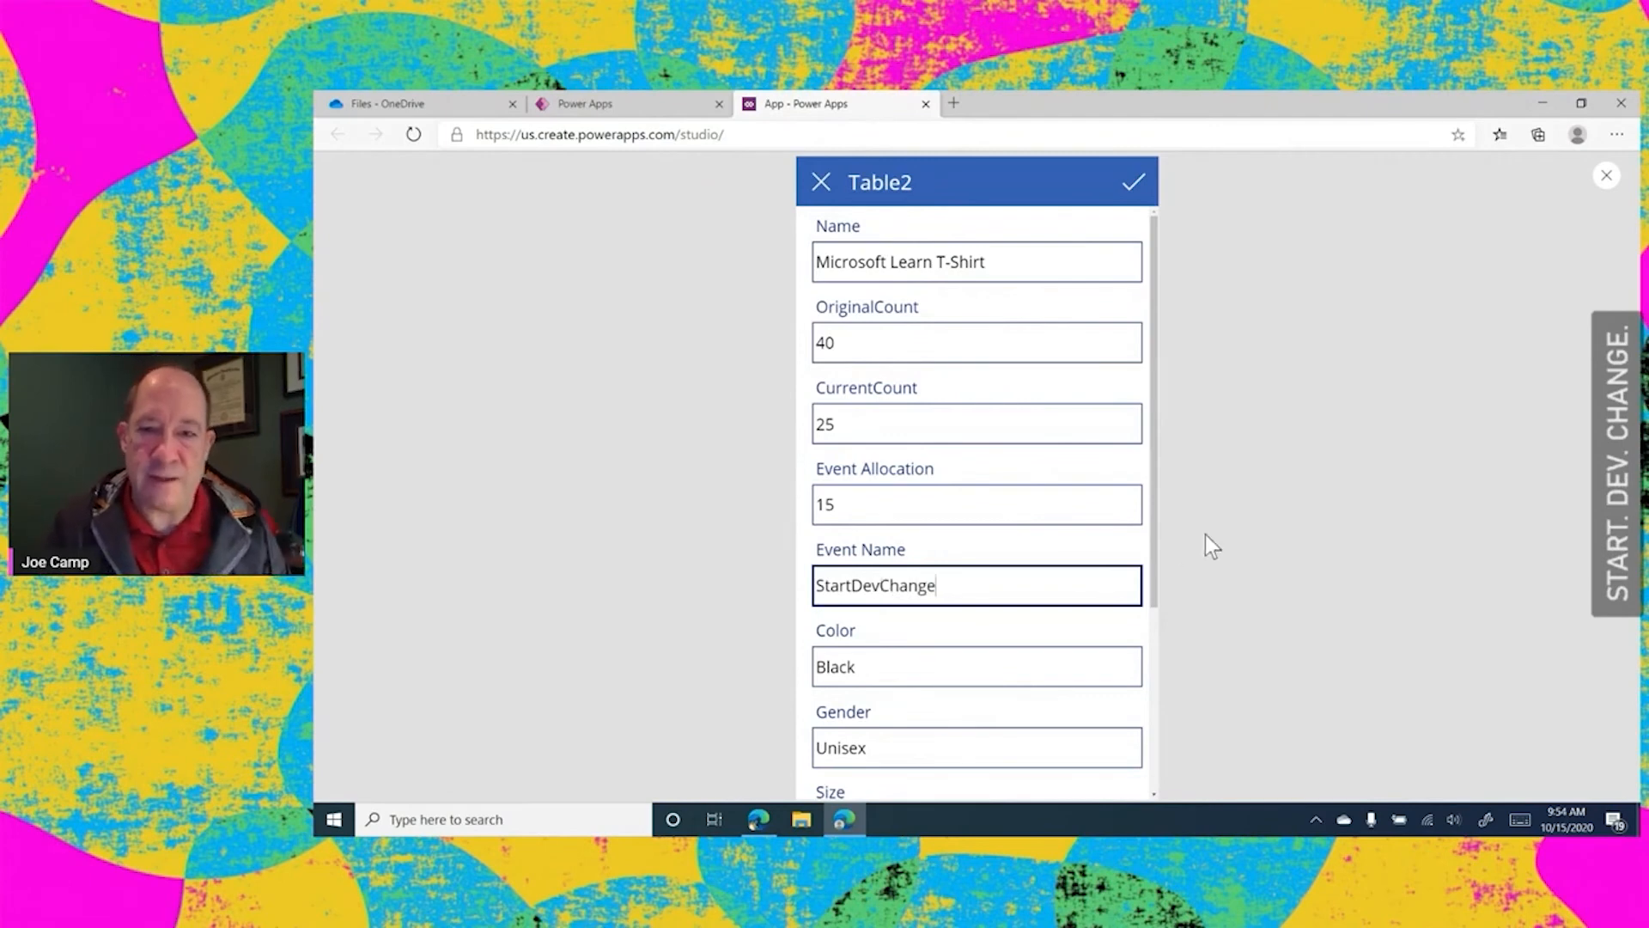
{"action": "left_click", "coordinate": [1132, 188]}
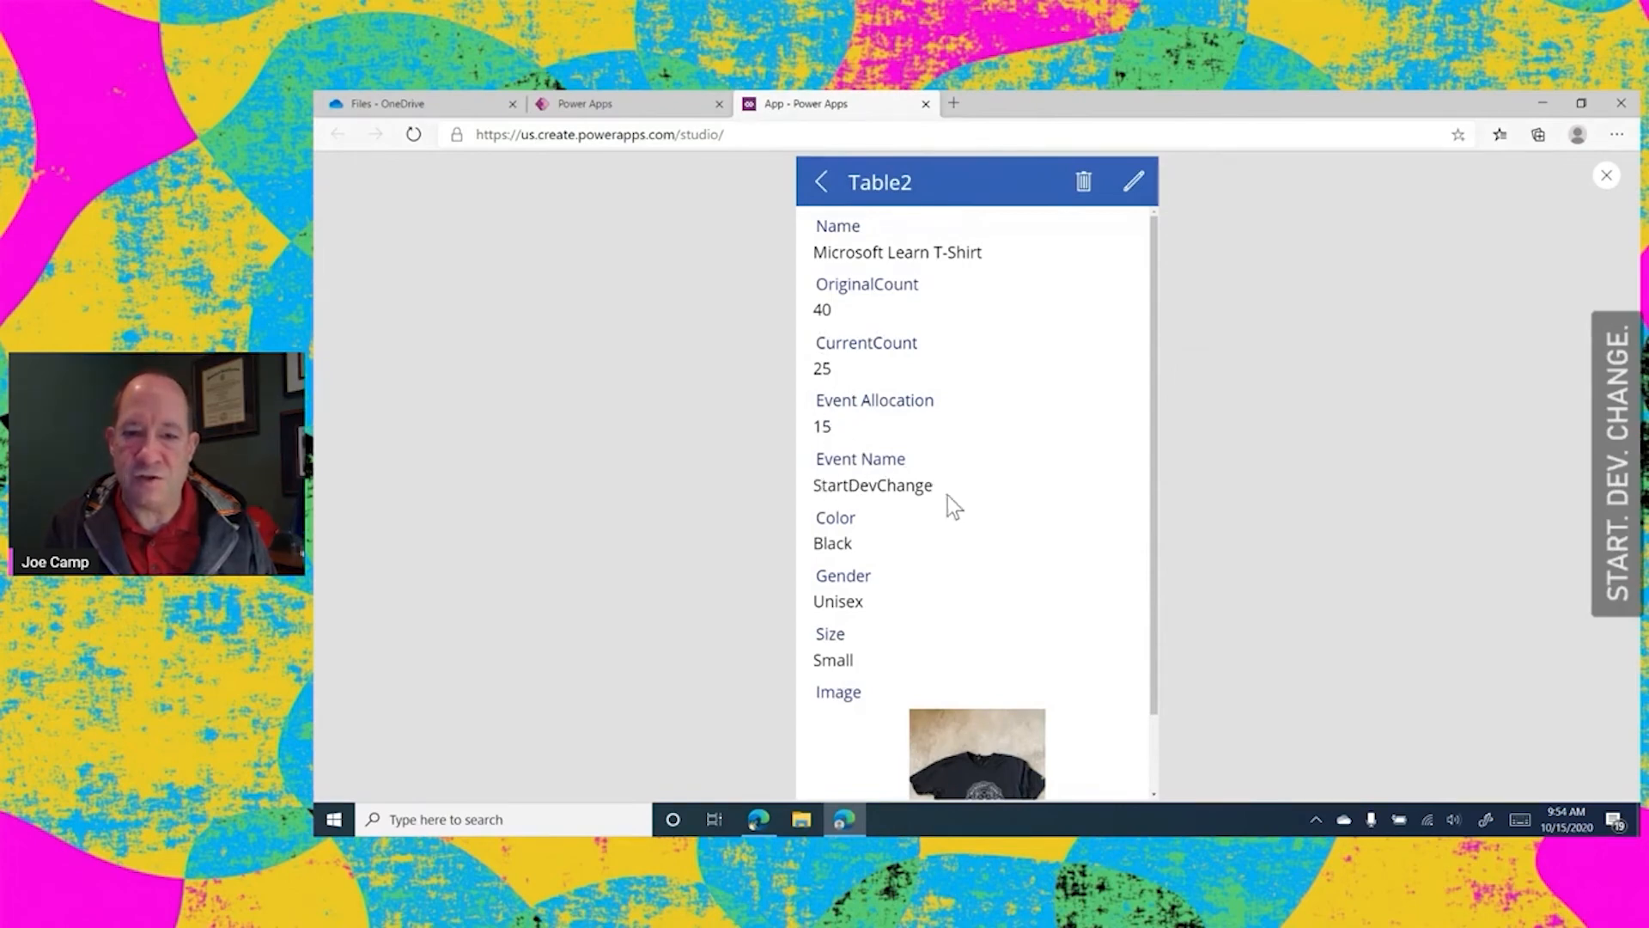
Return to the item gallery to check the edited T-shirt, close the preview and dismiss the testing tip
{"action": "left_click", "coordinate": [820, 185]}
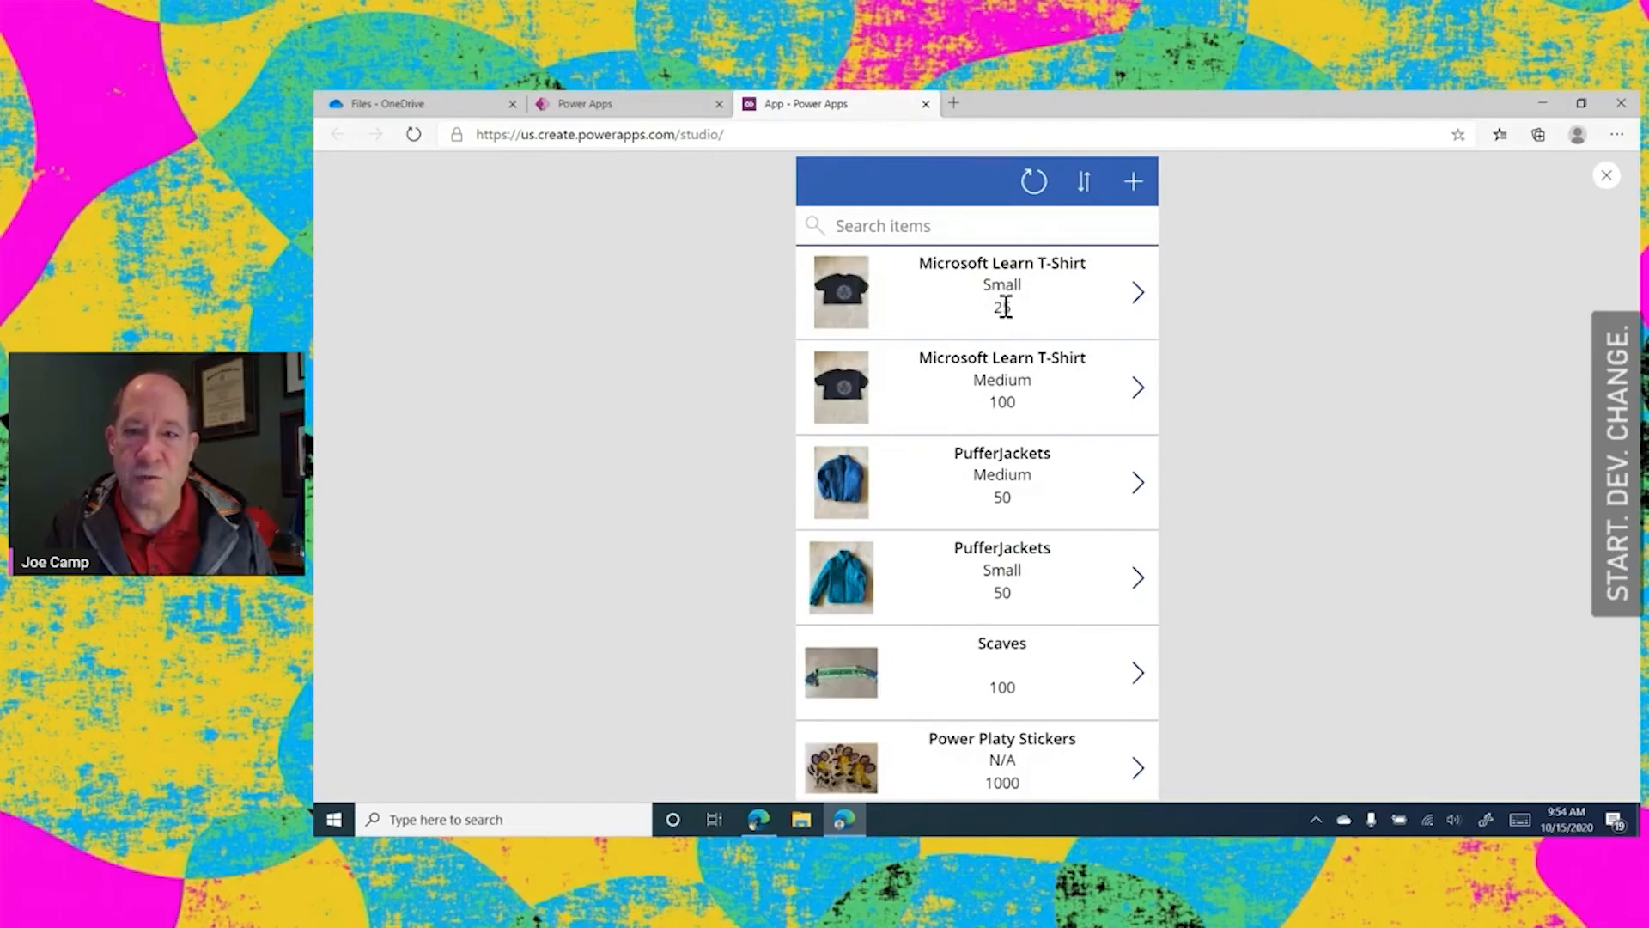
{"action": "left_click", "coordinate": [1606, 177]}
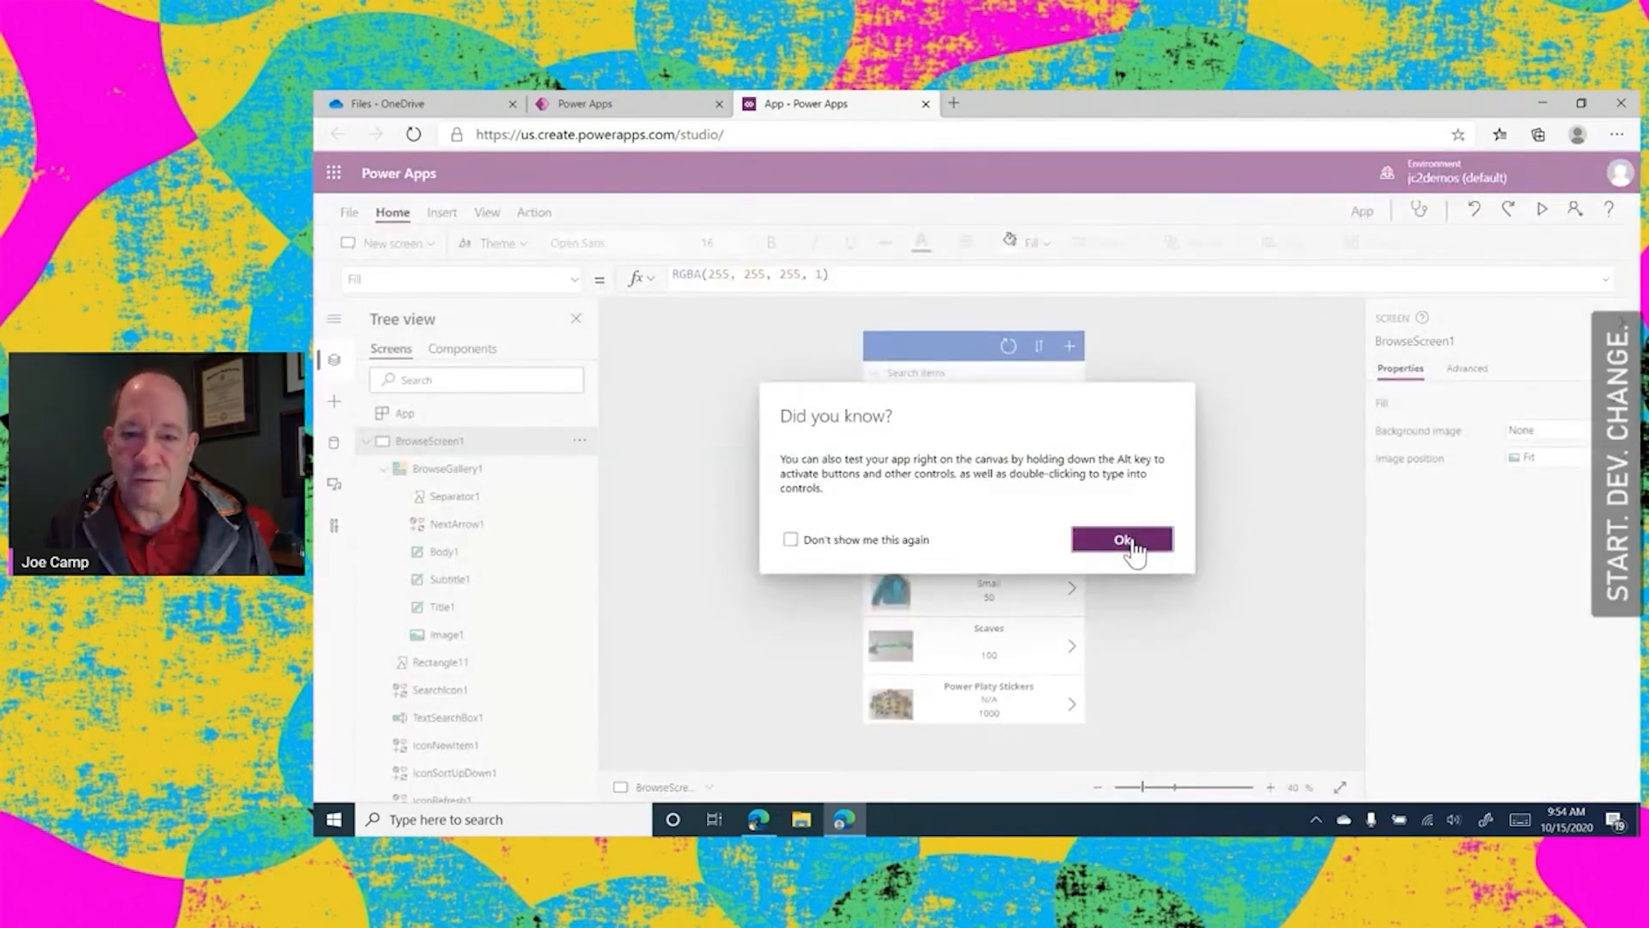
{"action": "left_click", "coordinate": [1122, 539]}
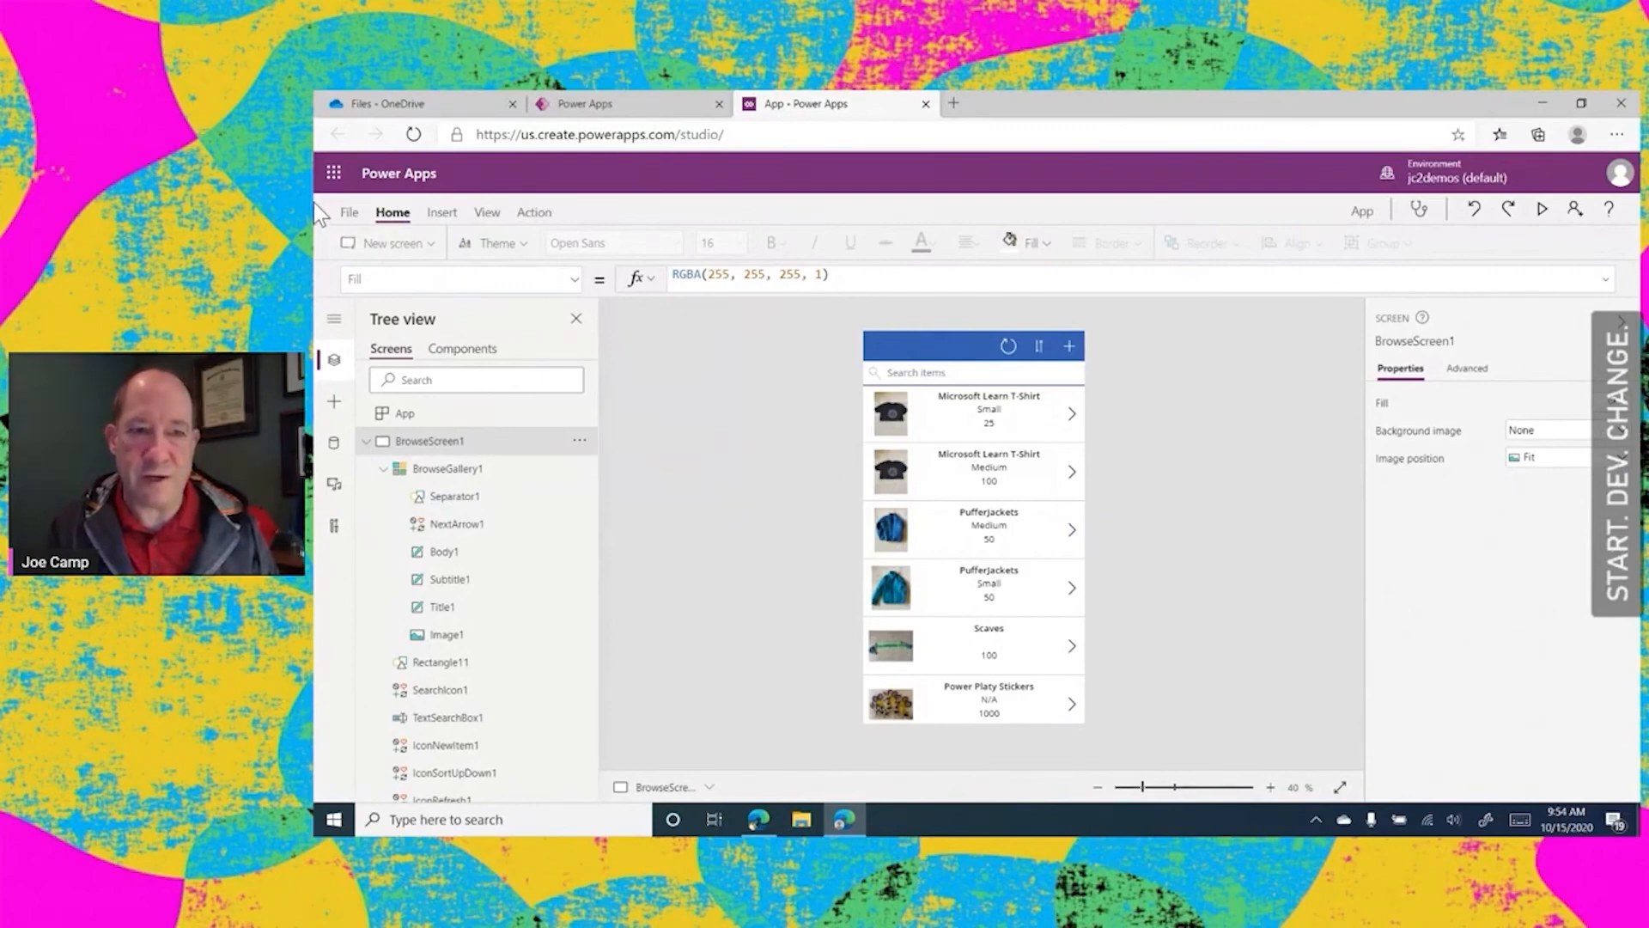
Rename the app as SDC App in its settings
{"action": "left_click", "coordinate": [347, 213]}
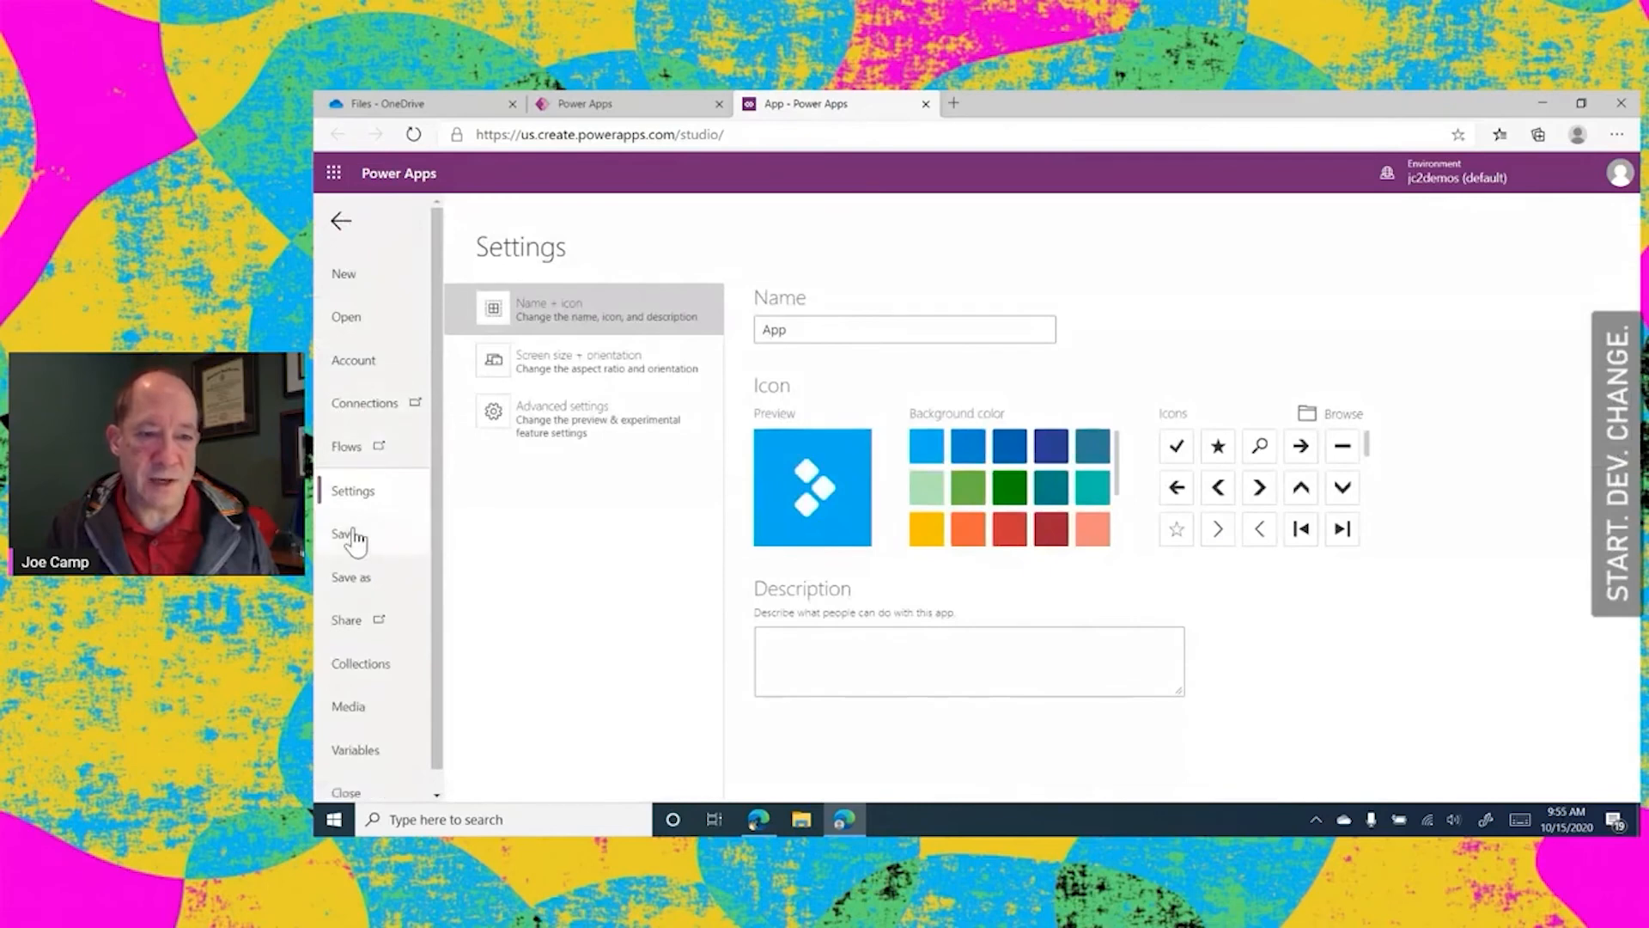
{"action": "left_click", "coordinate": [796, 329]}
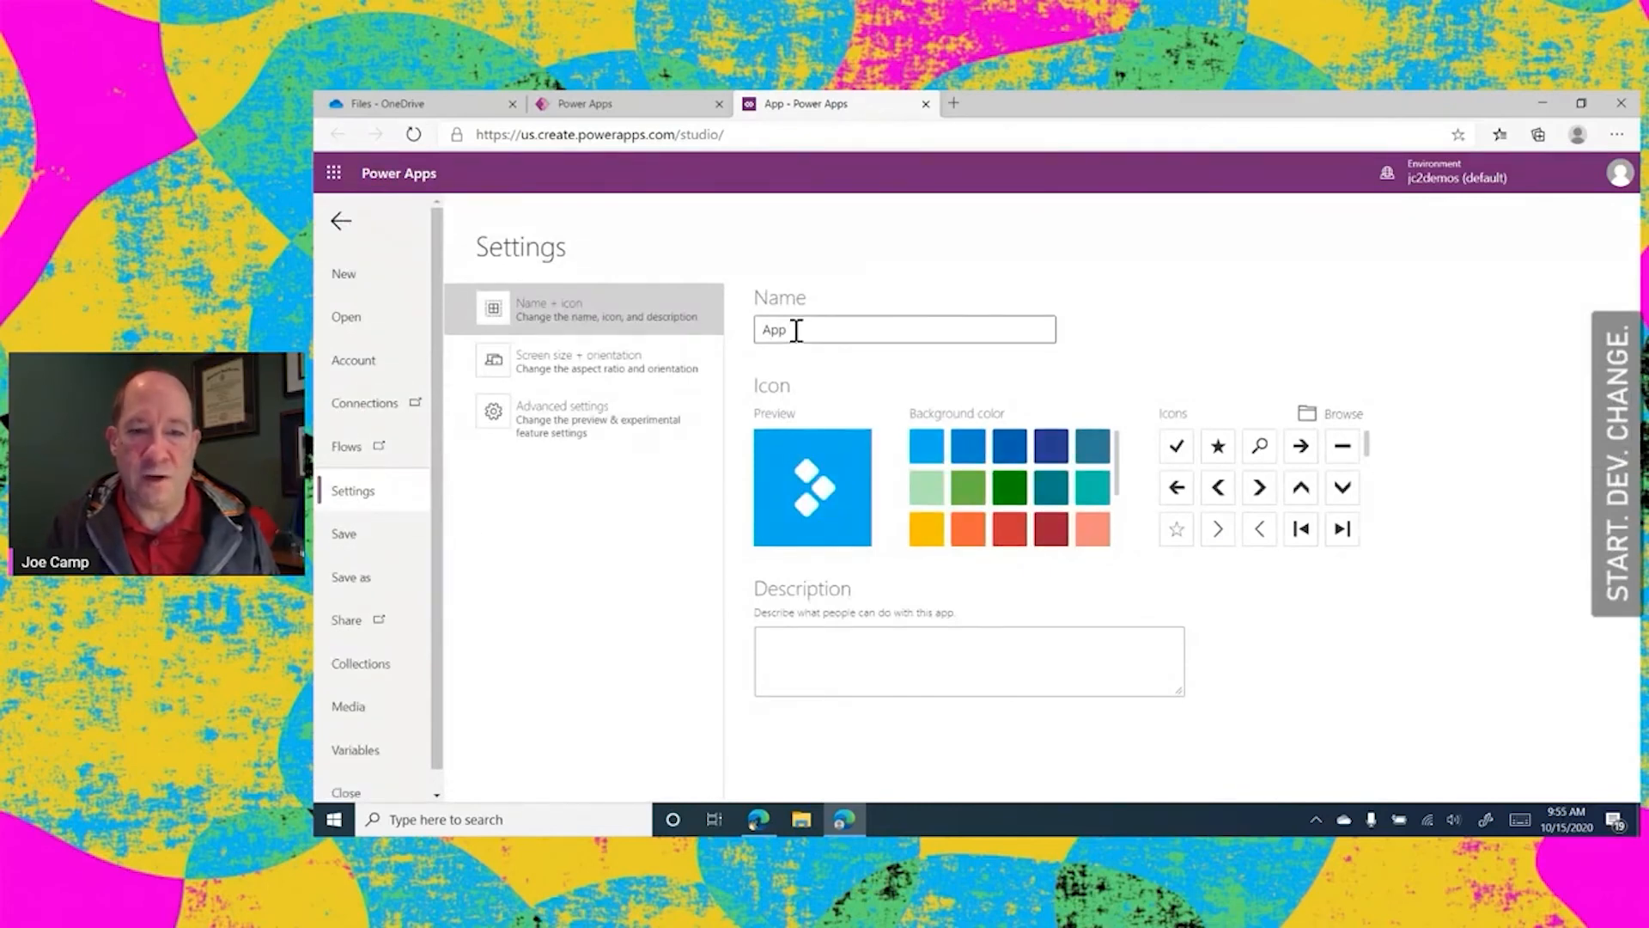
{"action": "key", "text": "BackSpace"}
{"action": "key", "text": "BackSpace"}
{"action": "key", "text": "BackSpace"}
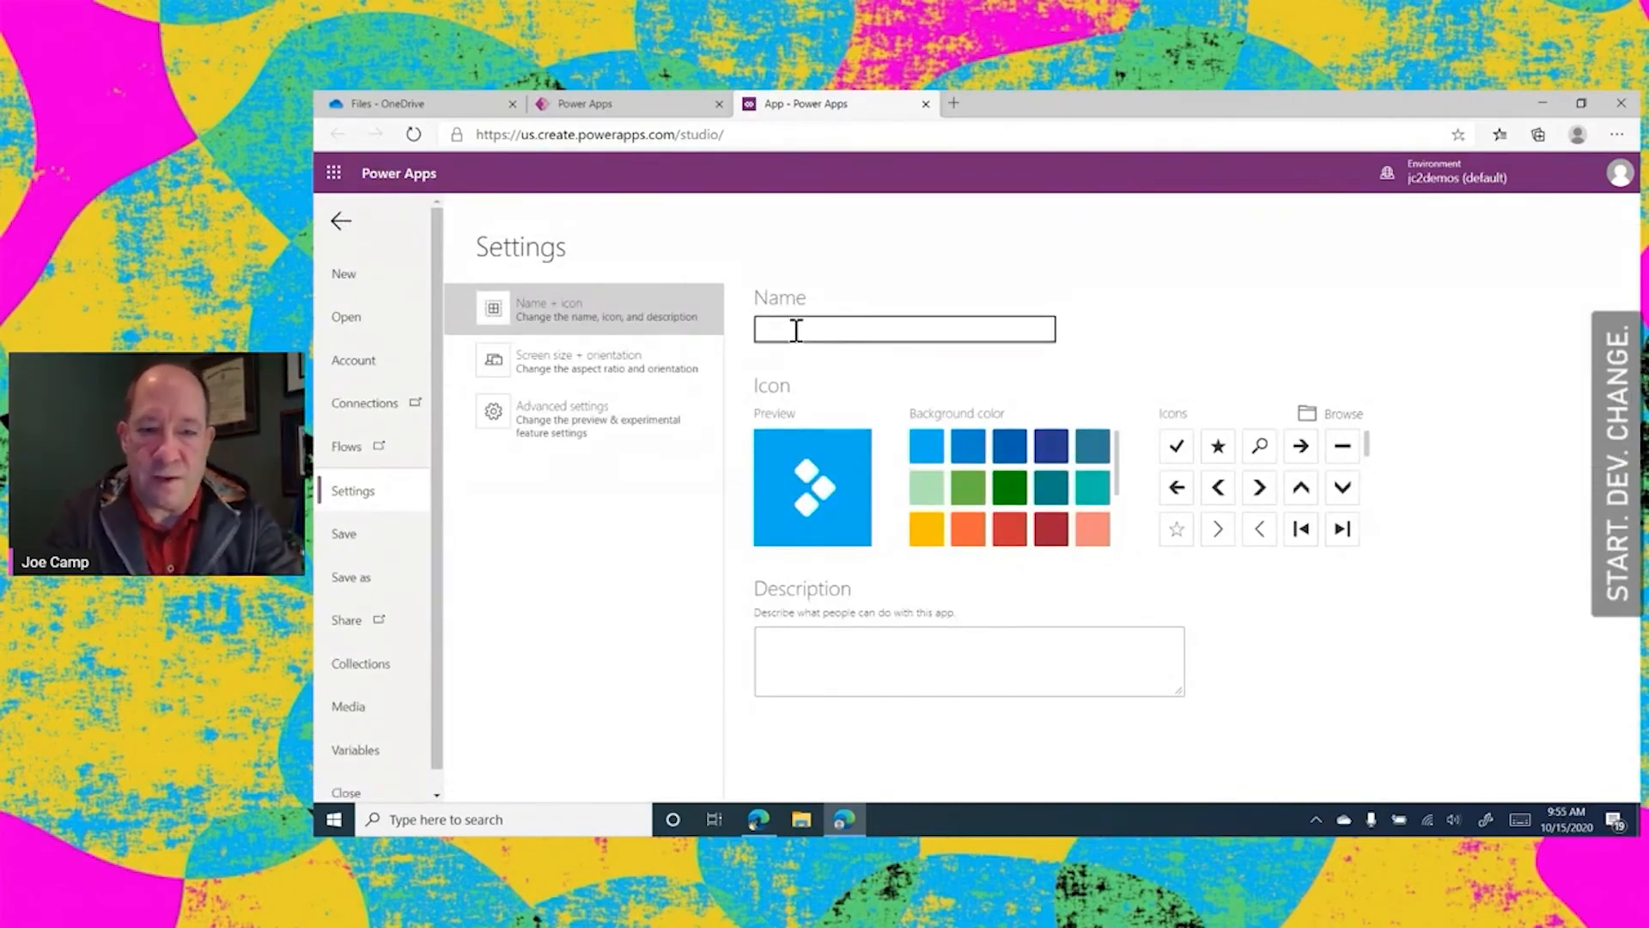
{"action": "type", "text": "spC"}
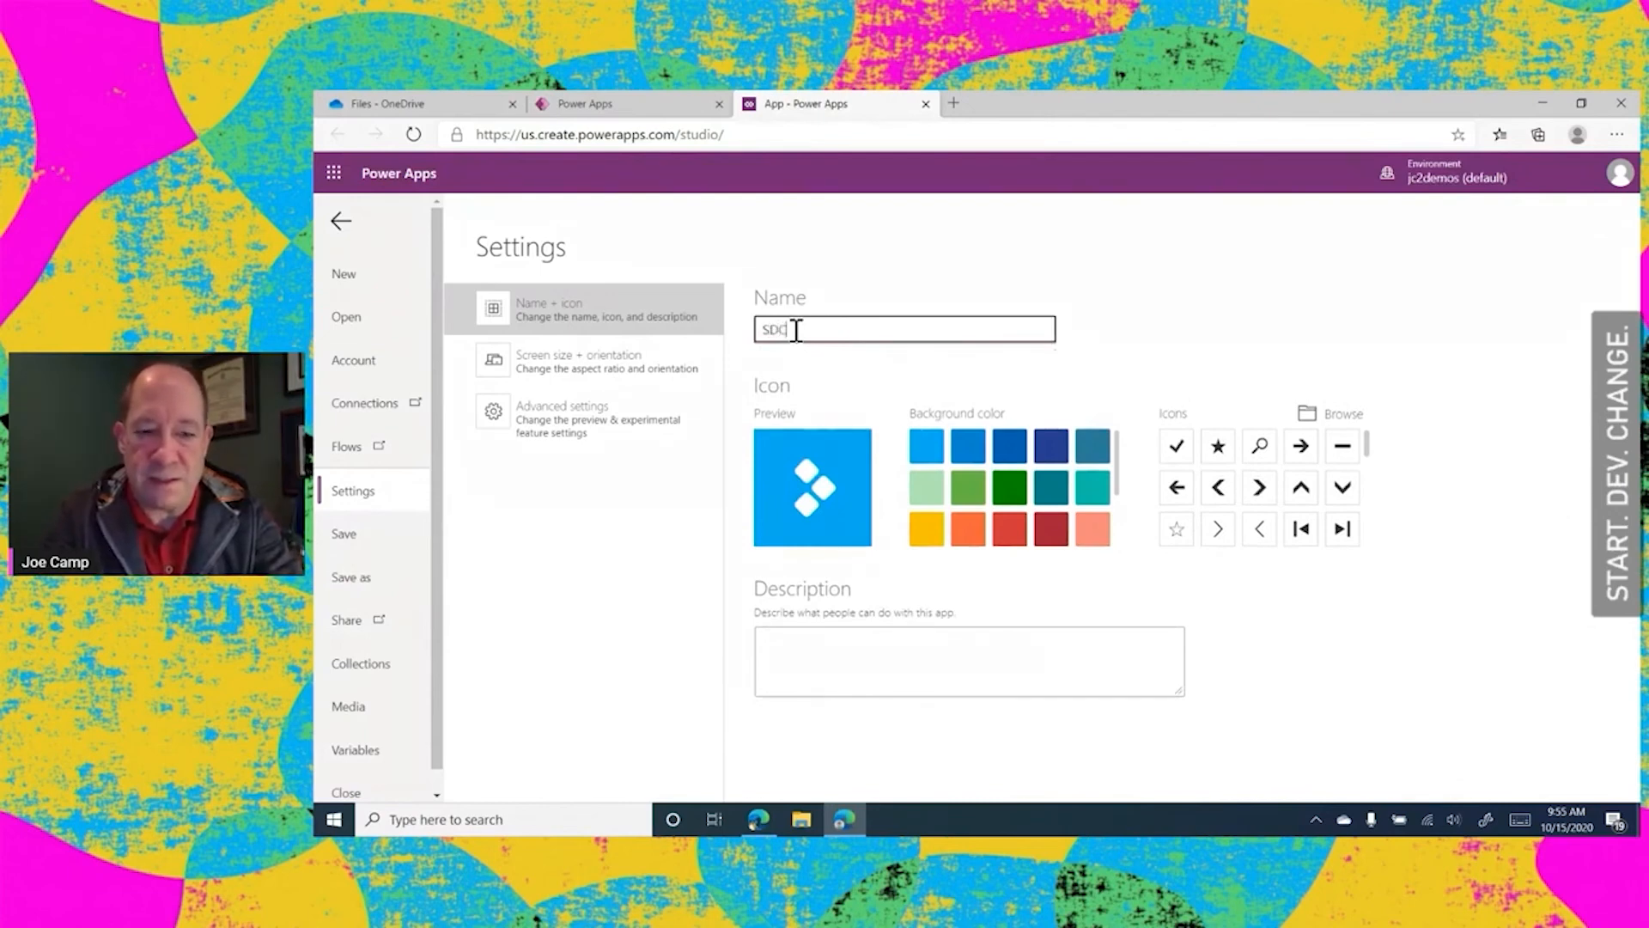
{"action": "type", "text": " 2pp"}
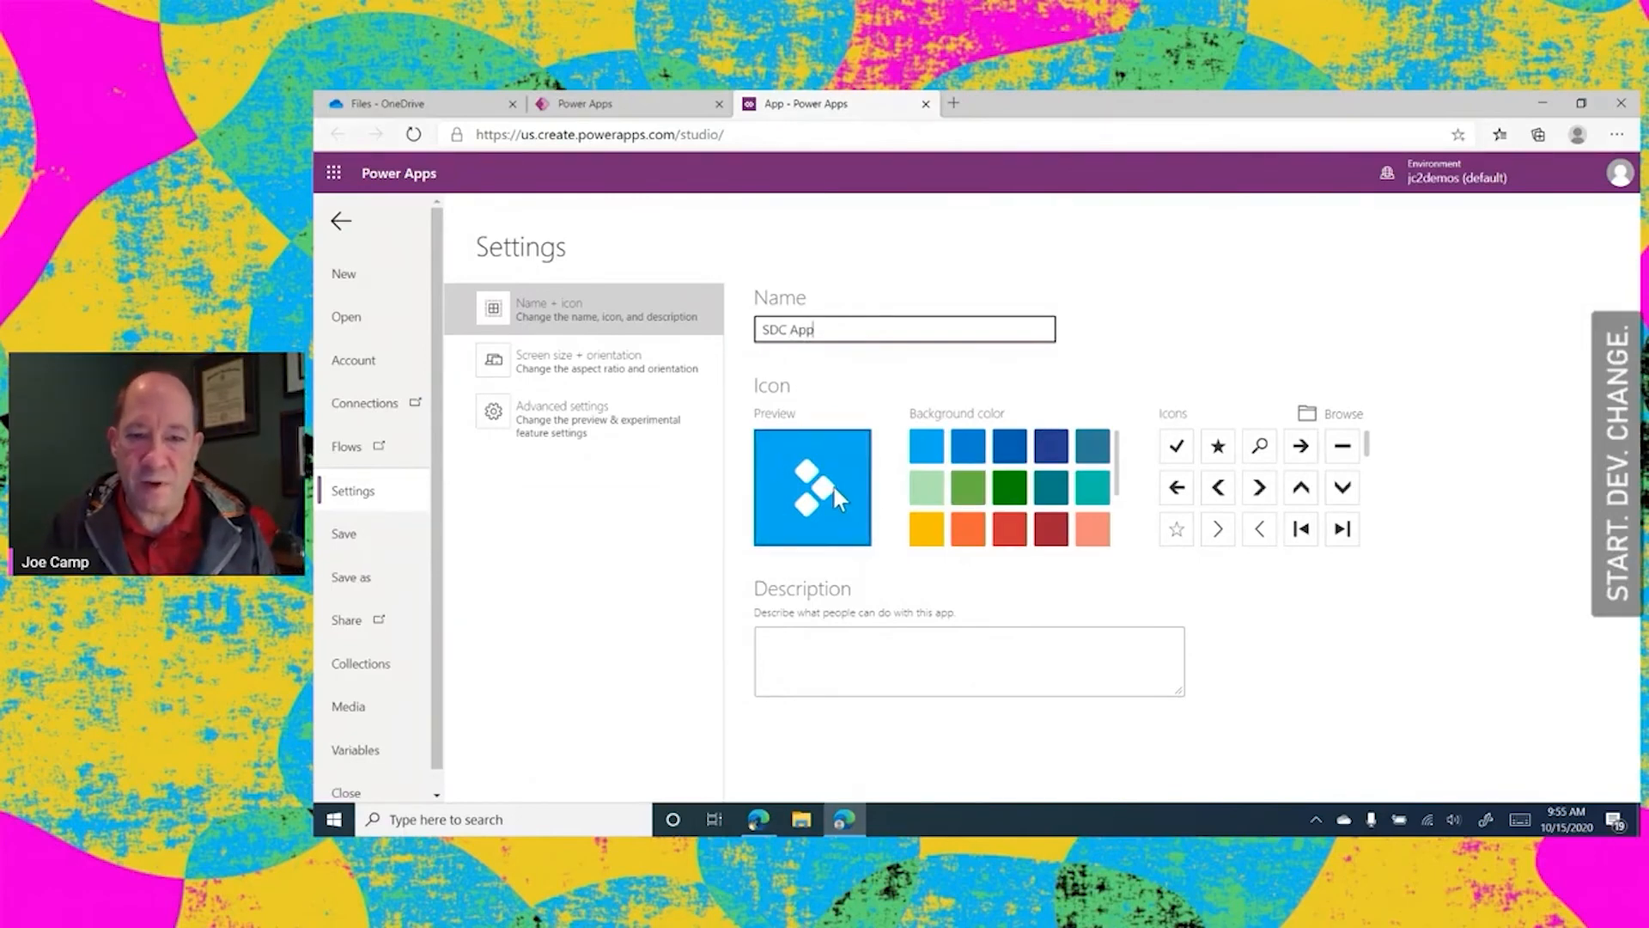
Give the app a star icon on a medium green background and save it to the cloud
{"action": "left_click", "coordinate": [1217, 445]}
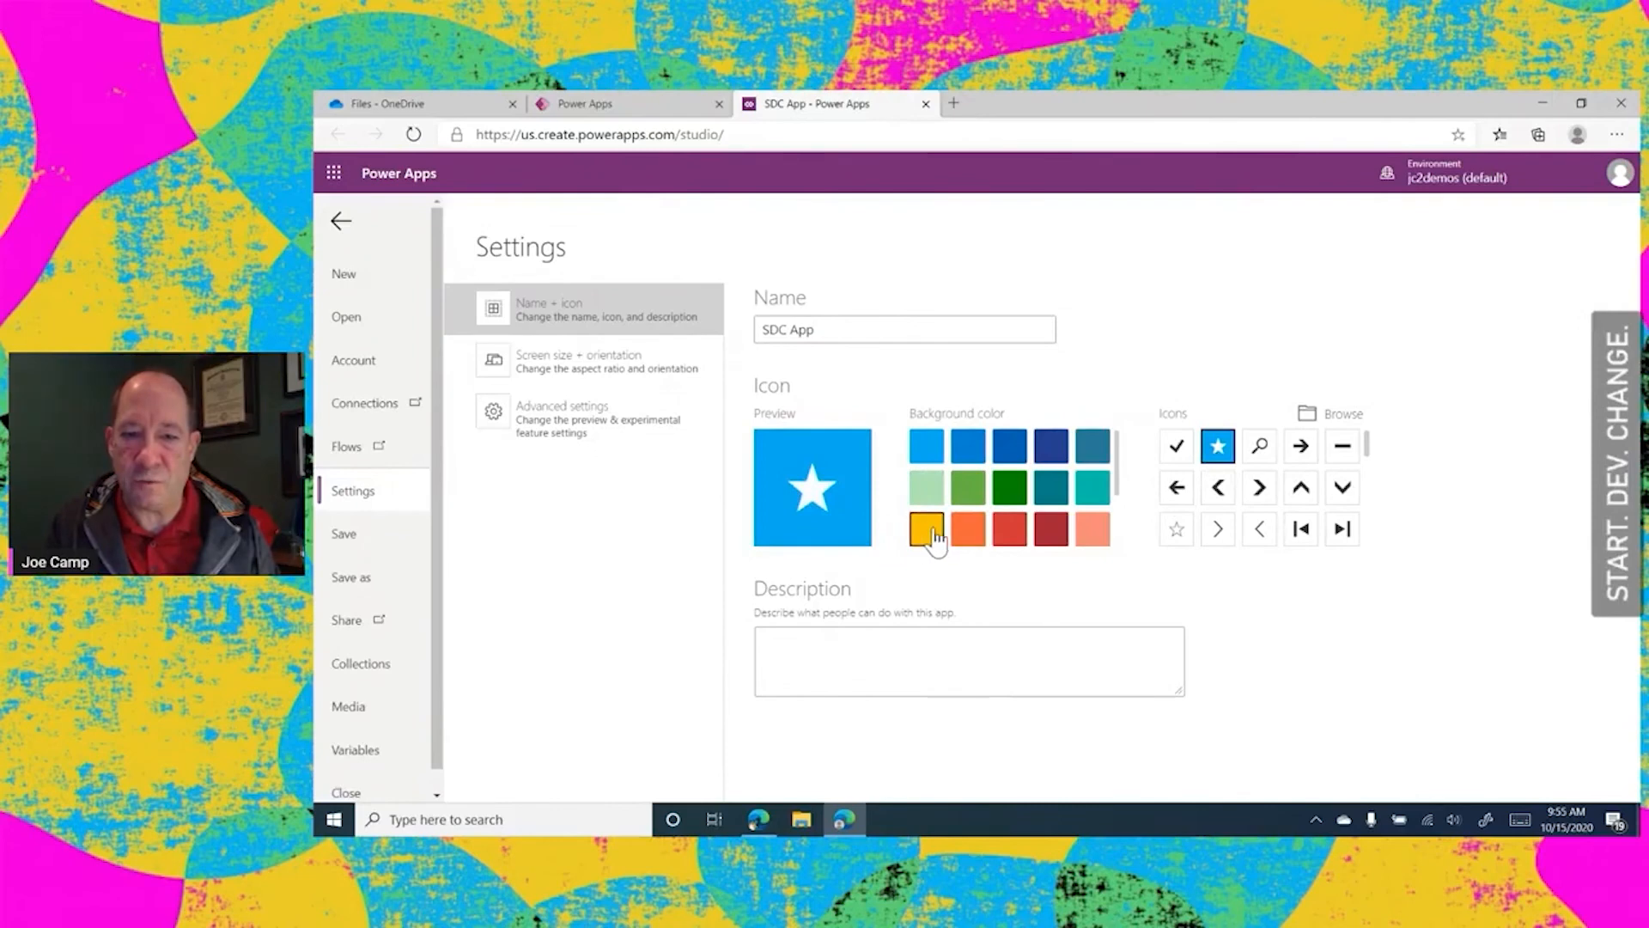
{"action": "left_click", "coordinate": [966, 497]}
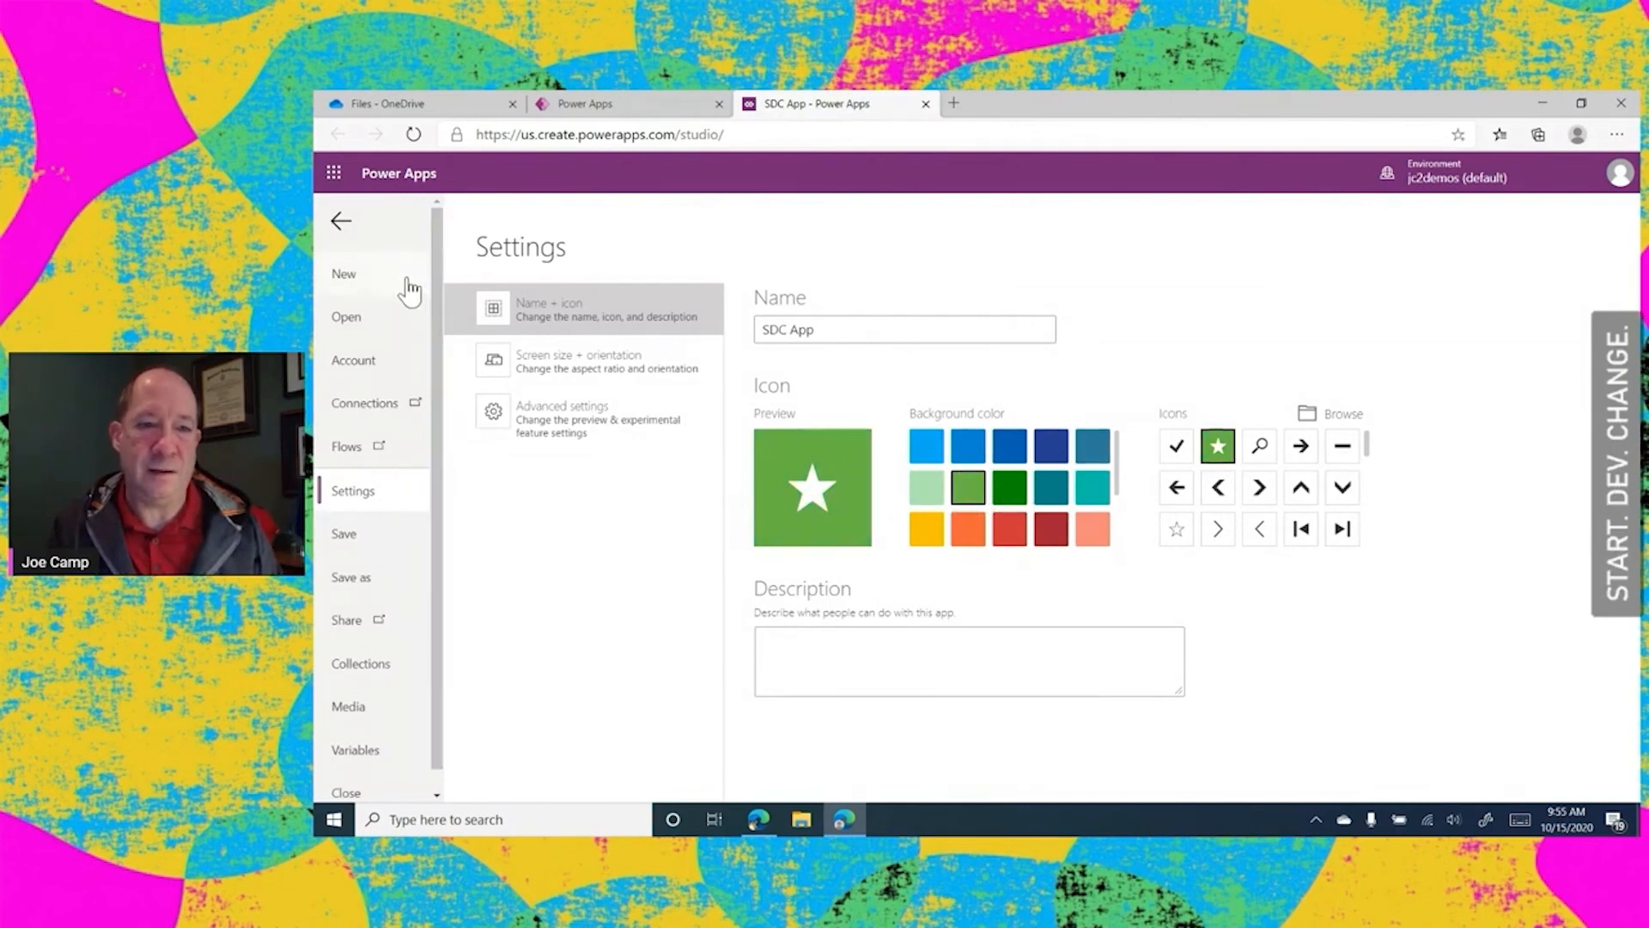
{"action": "left_click", "coordinate": [342, 539]}
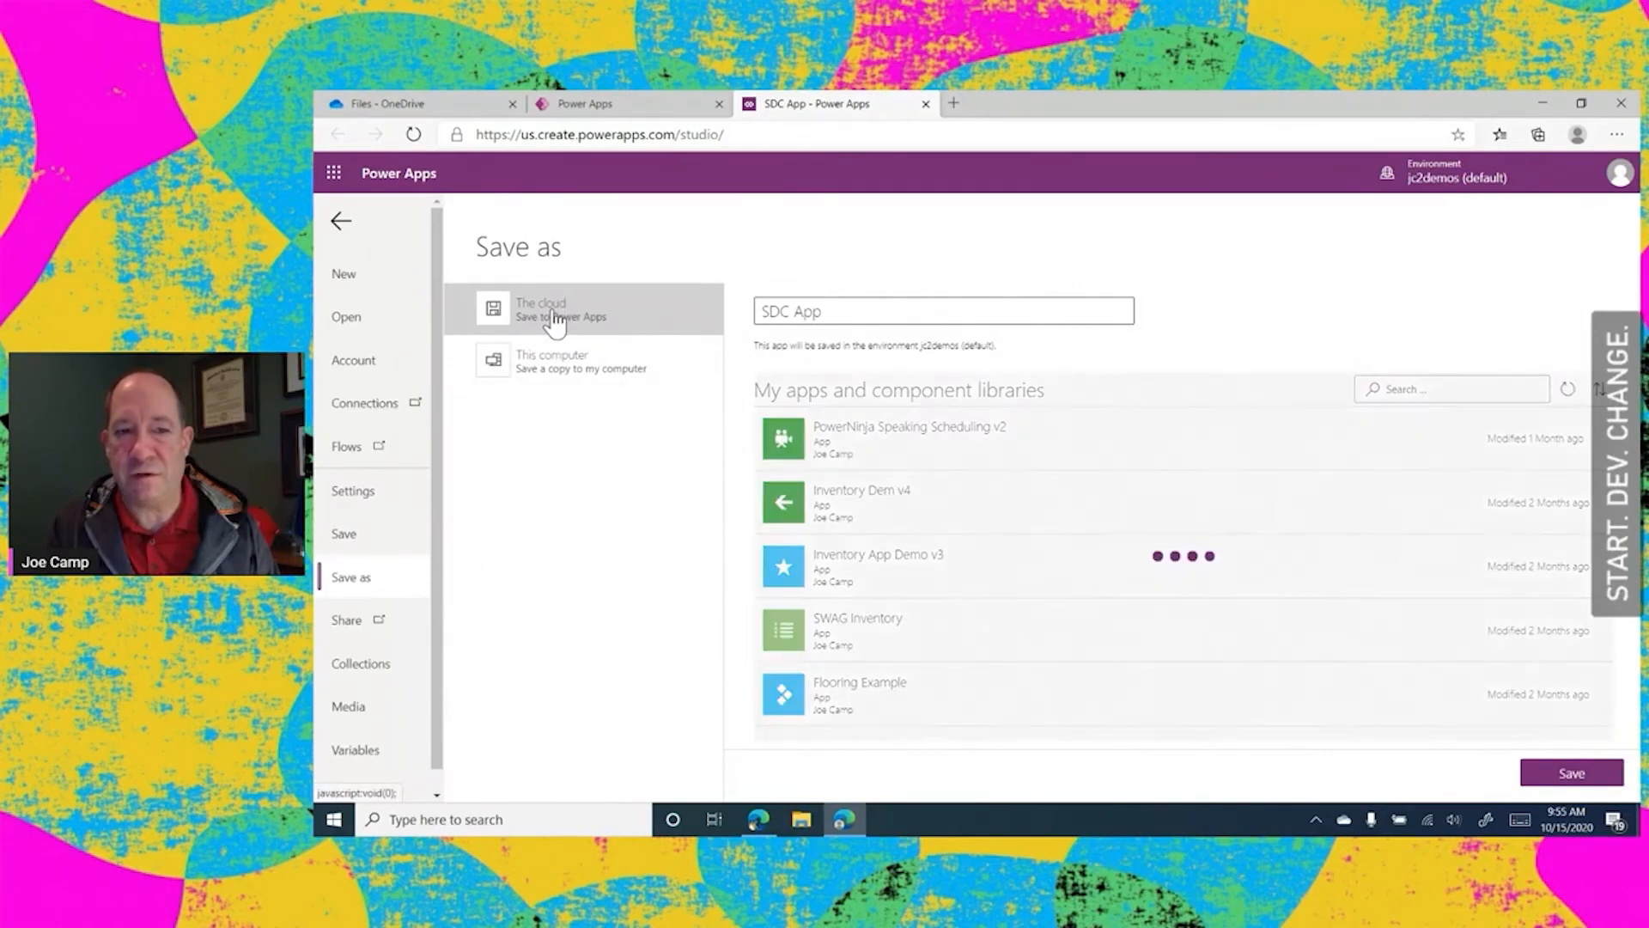
{"action": "left_click", "coordinate": [1572, 773]}
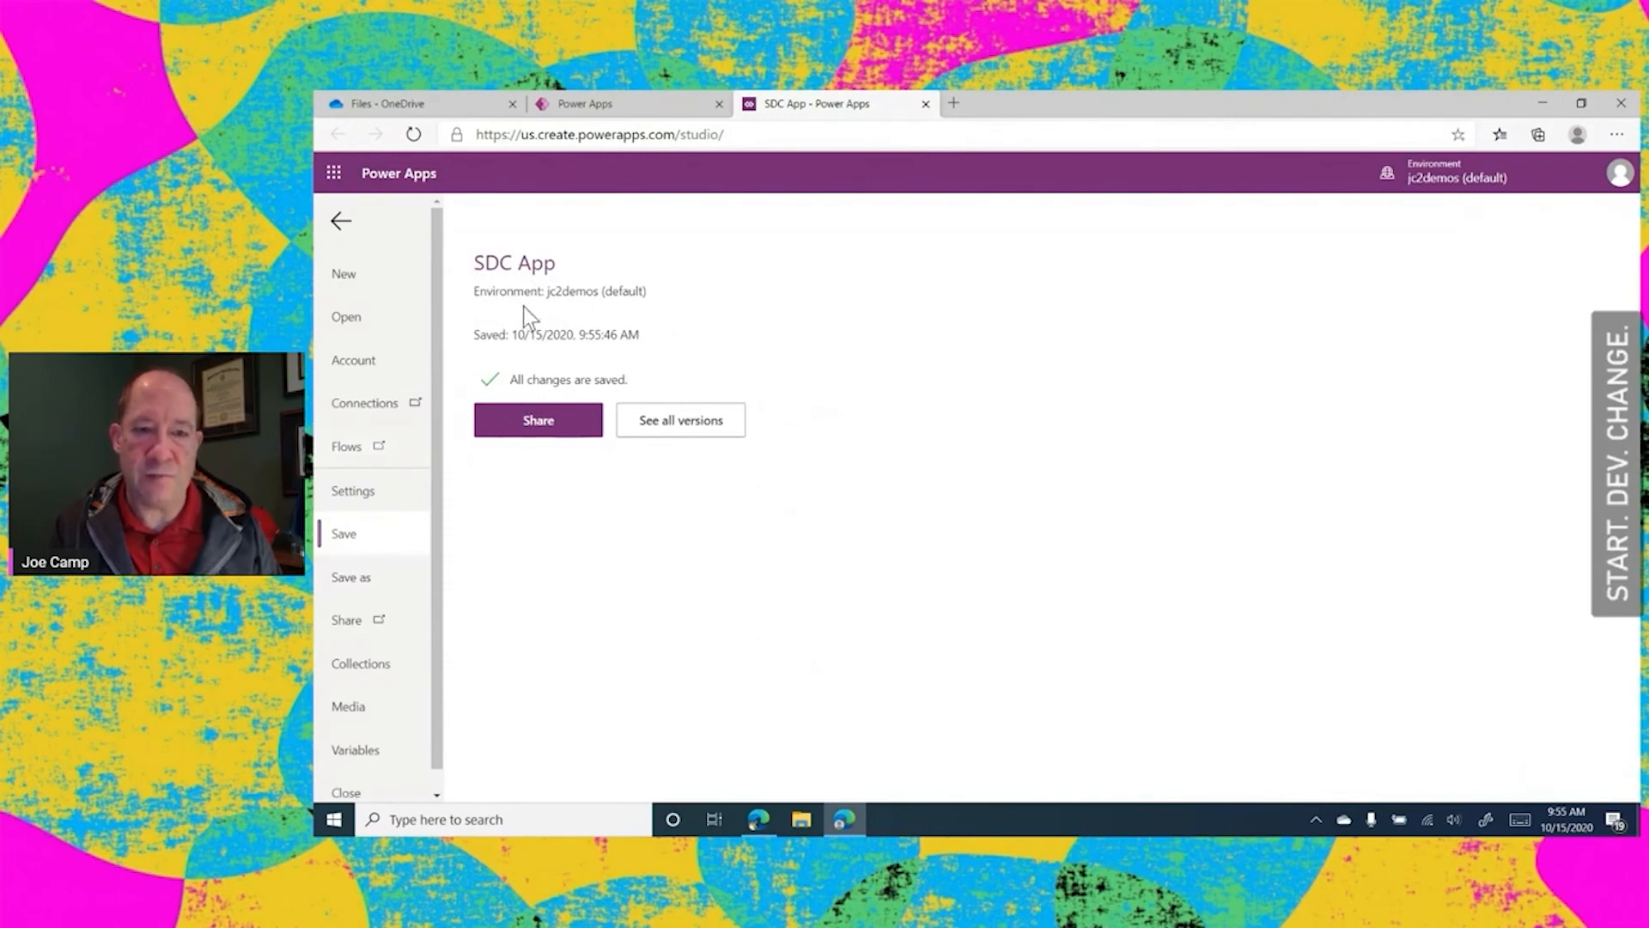
View the sharing options for SDC App without adding anyone, and go to the list of apps
{"action": "left_click", "coordinate": [549, 432]}
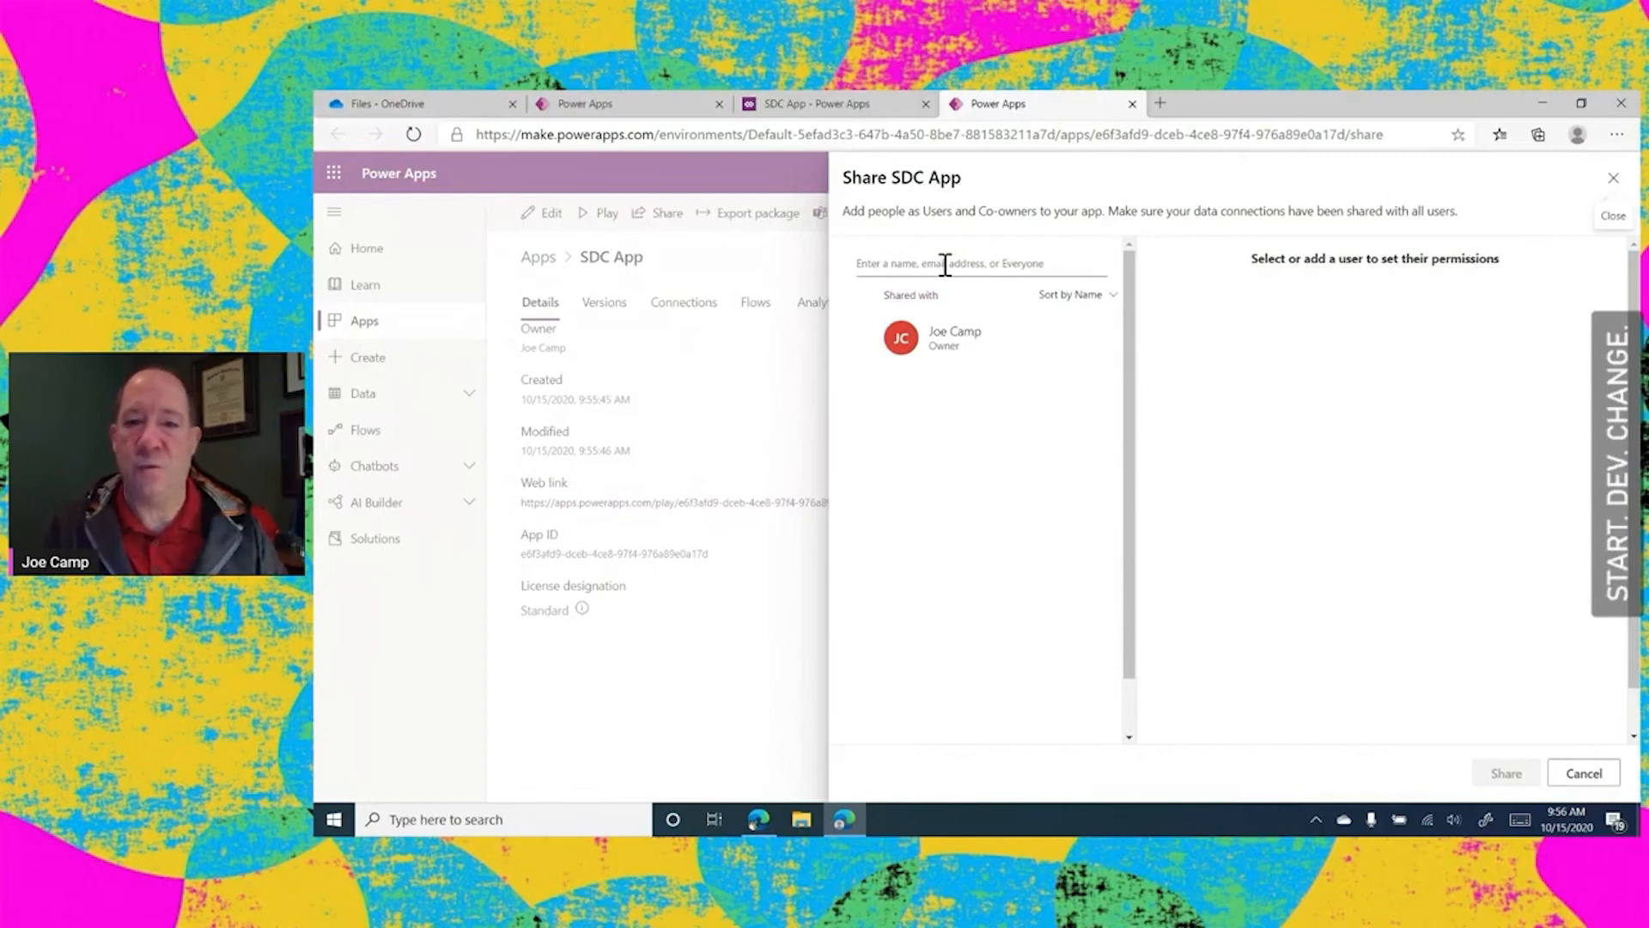
{"action": "left_click", "coordinate": [881, 261]}
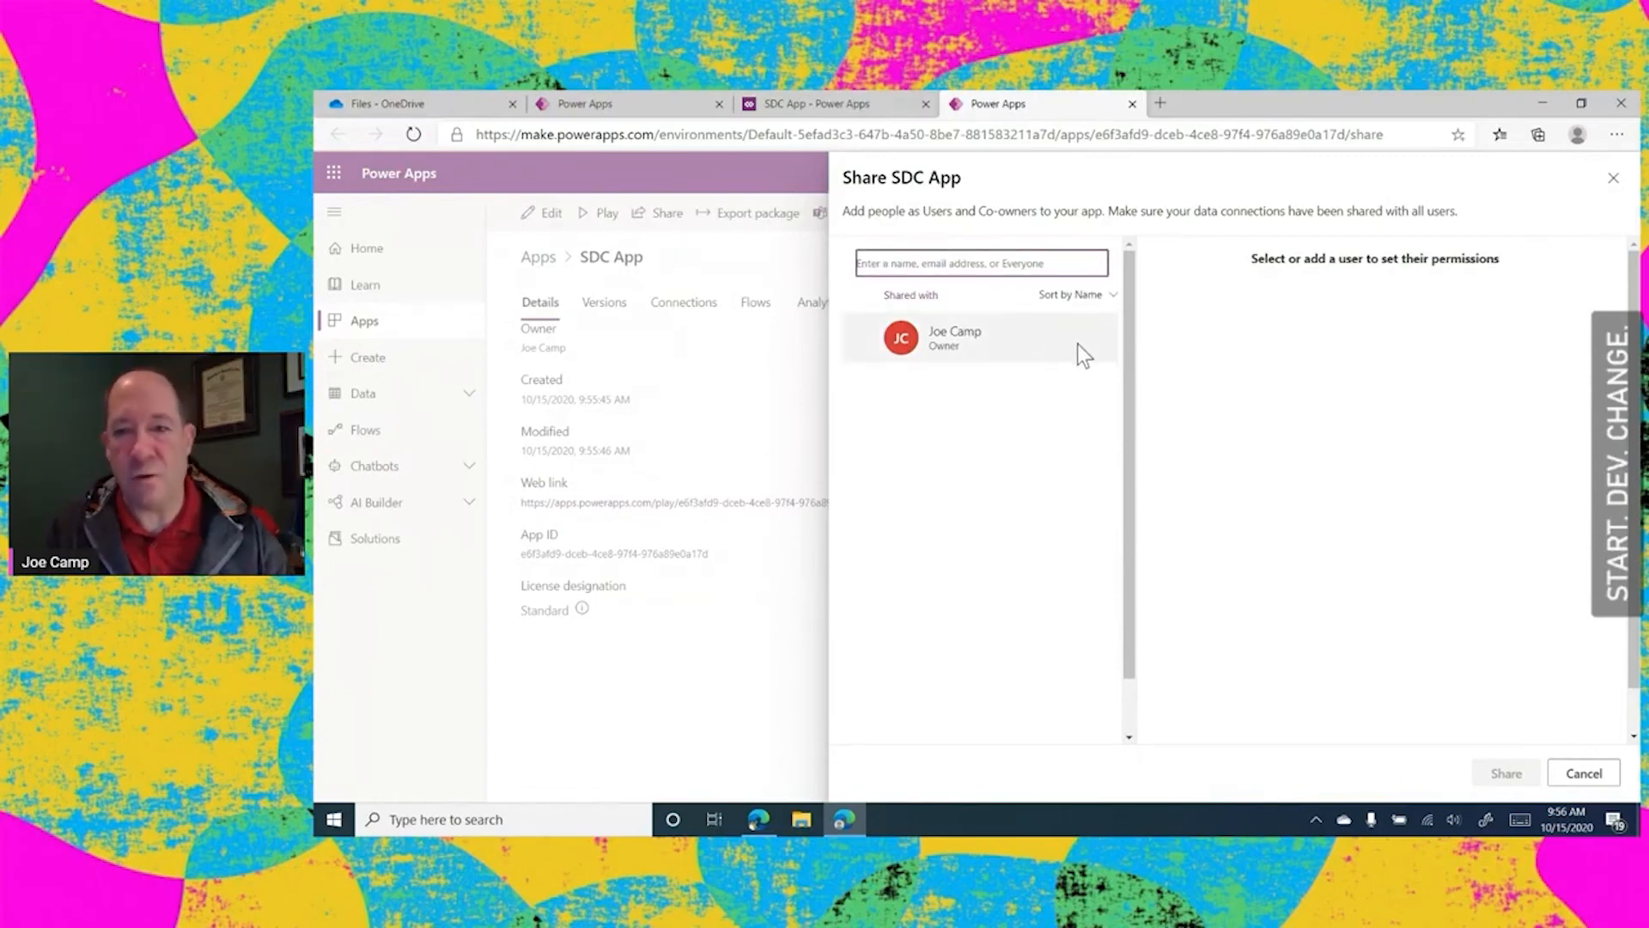
{"action": "left_click", "coordinate": [1612, 181]}
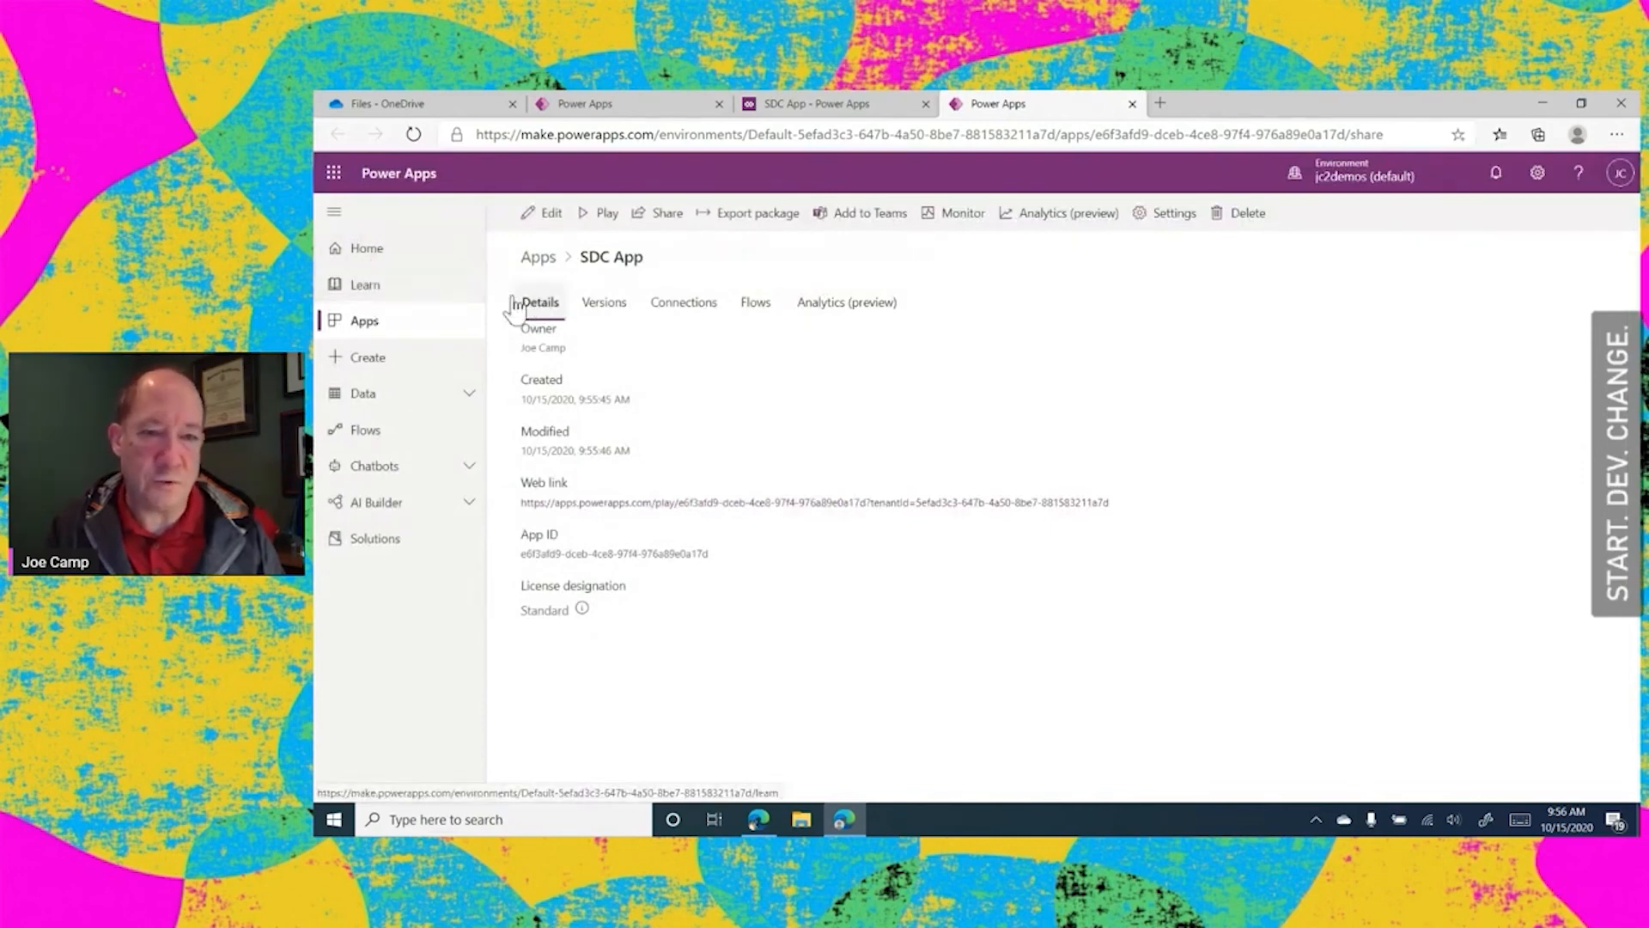
{"action": "left_click", "coordinate": [363, 333]}
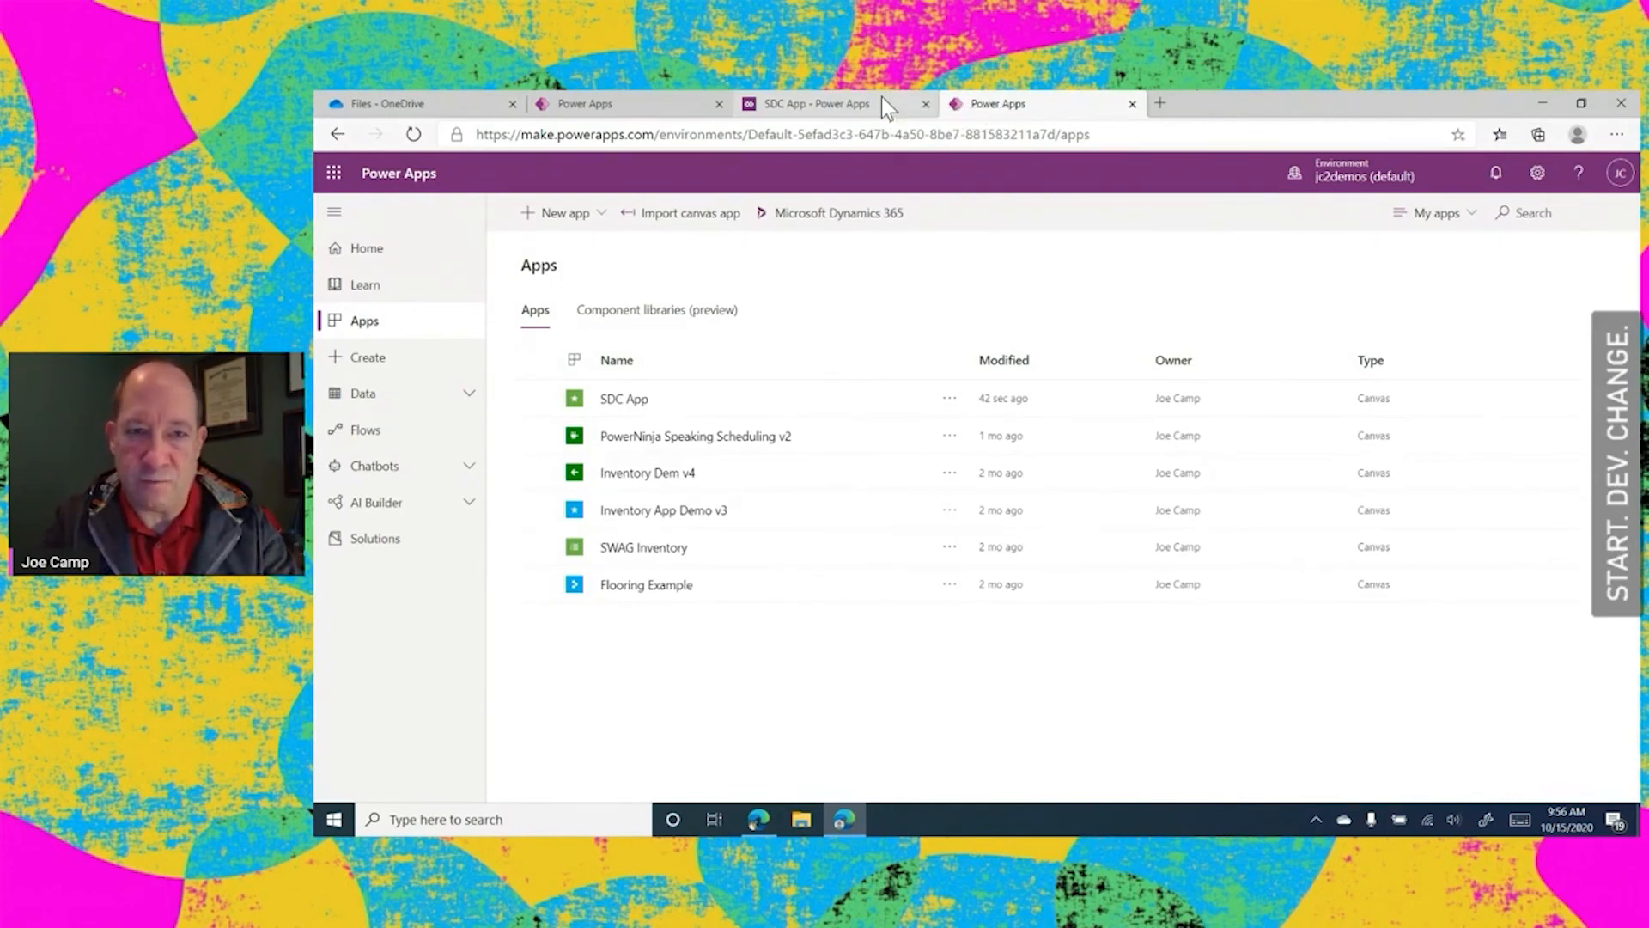
{"action": "key", "text": "alt+Tab"}
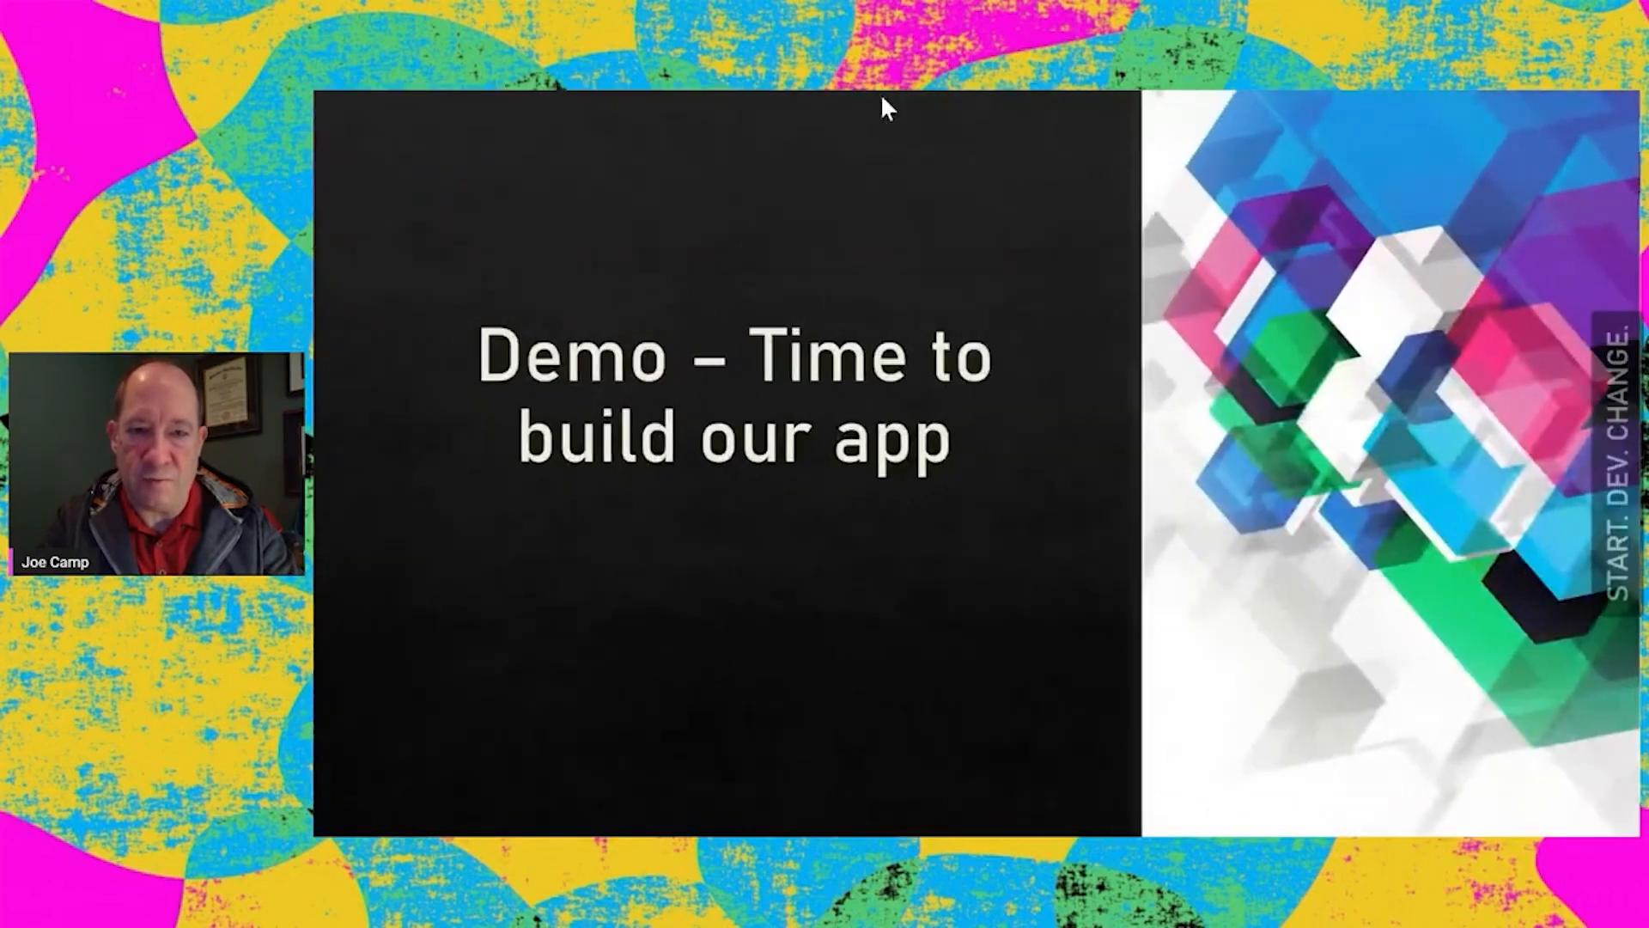
{"action": "key", "text": "Right"}
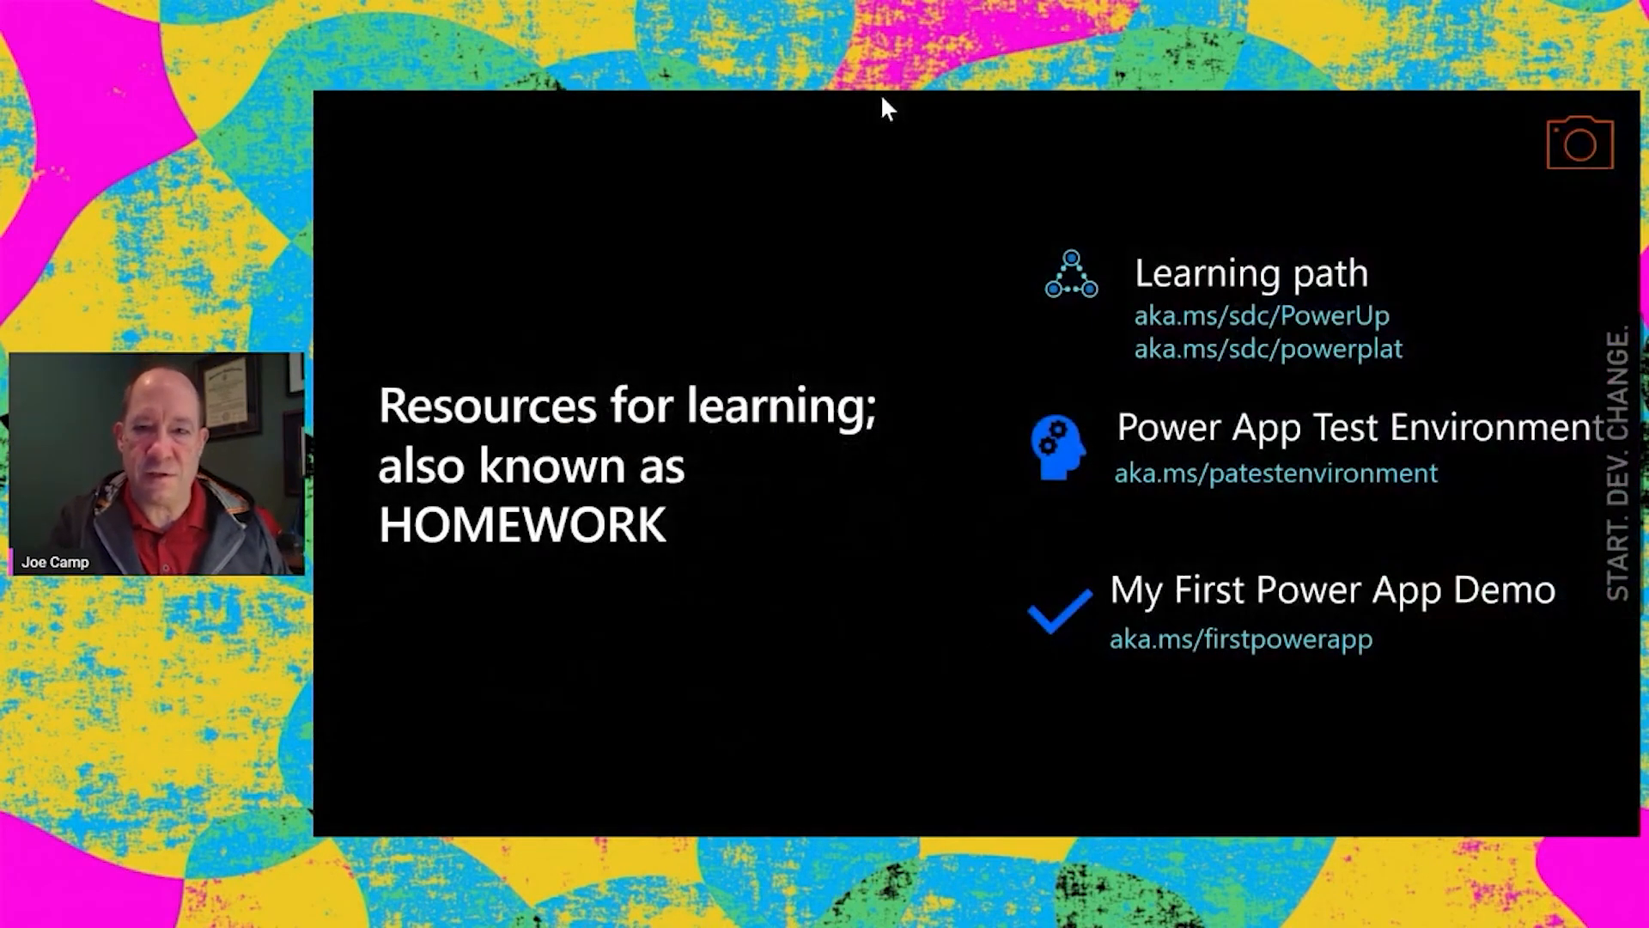